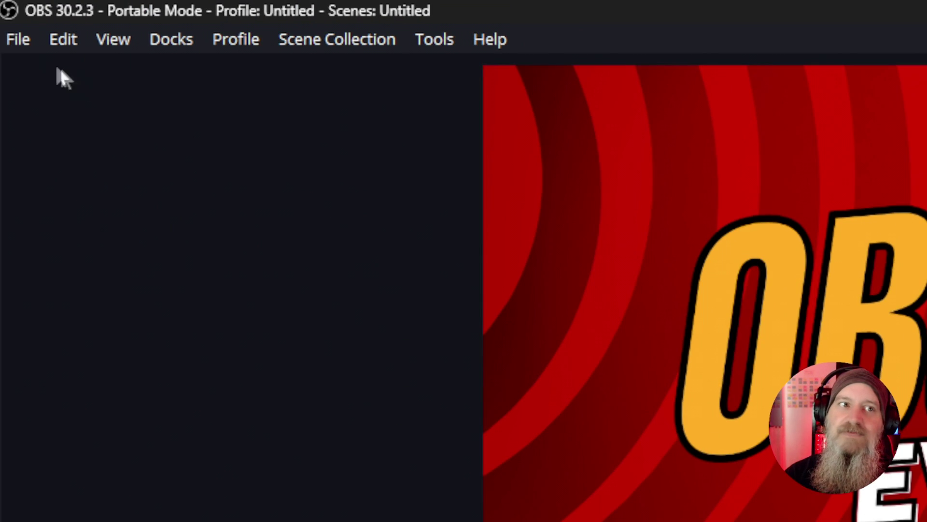
# Open the program settings and review the General options and the Stream destination options
pyautogui.click(16, 49)
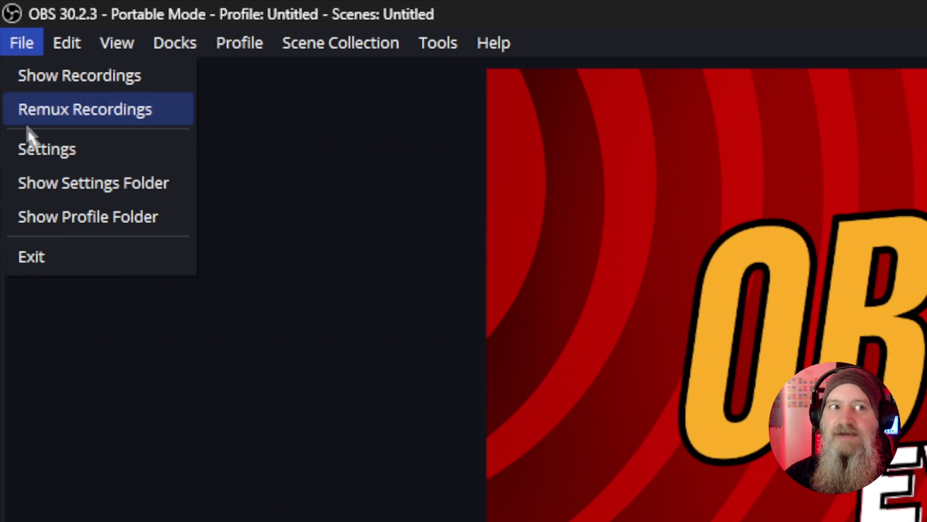
pyautogui.click(39, 151)
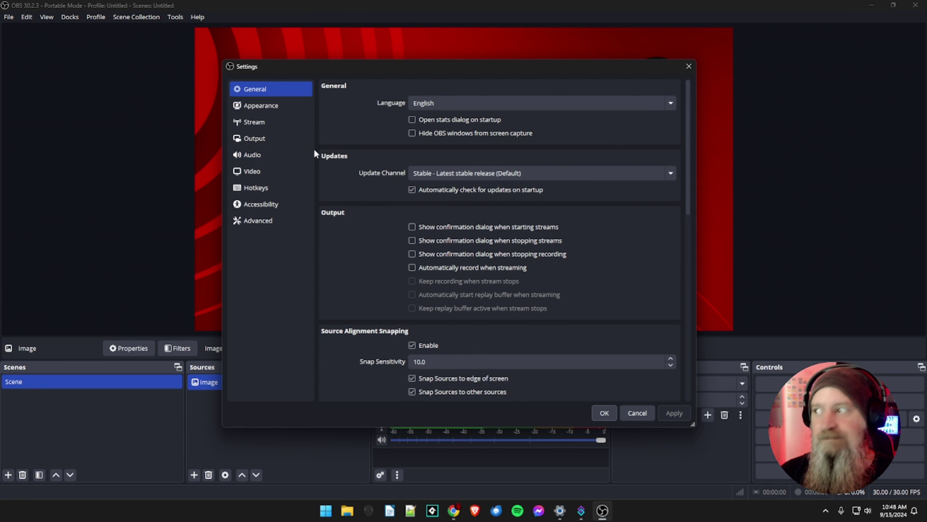
pyautogui.moveTo(431, 75); pyautogui.dragTo(405, 60)
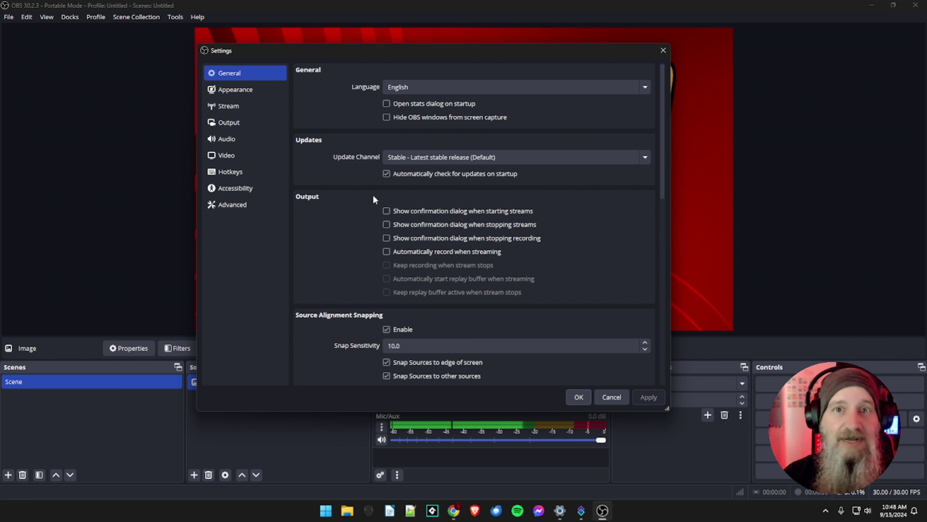
pyautogui.scroll(-6, 360, 207)
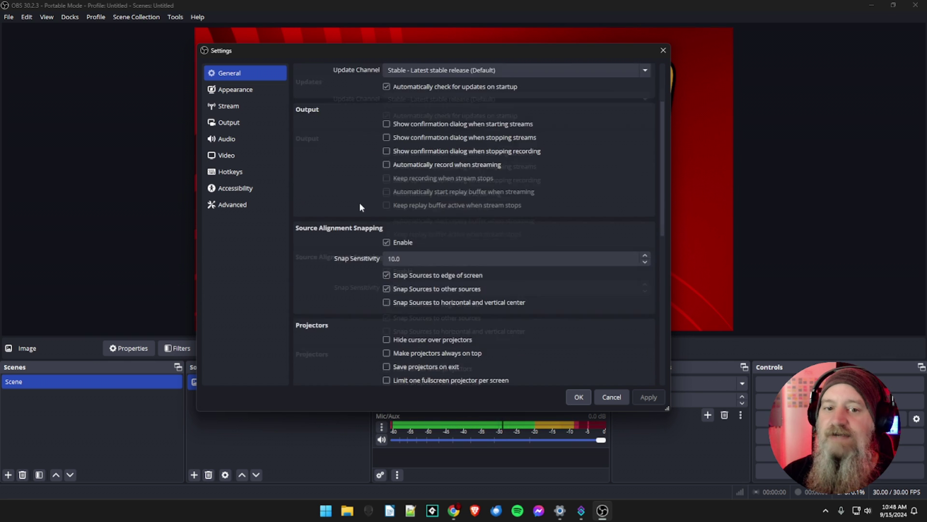
pyautogui.scroll(-4, 360, 207)
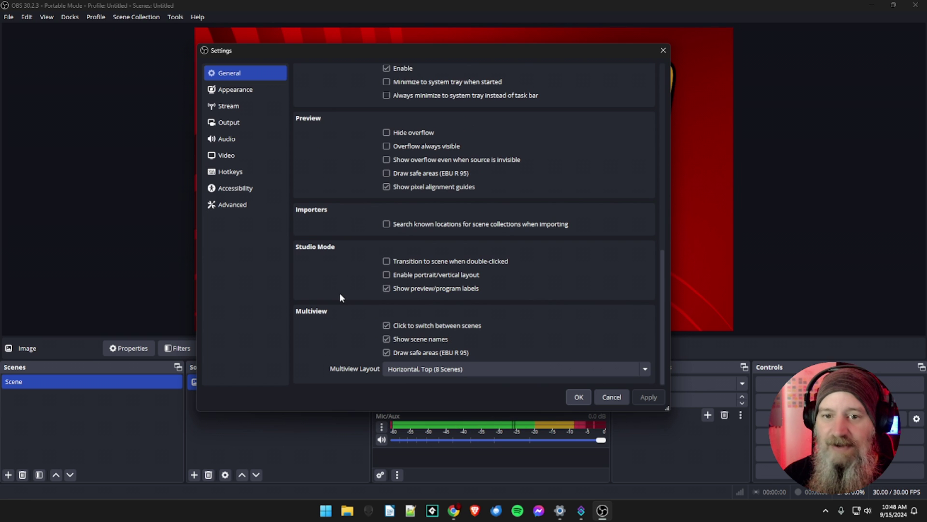
pyautogui.scroll(10, 340, 296)
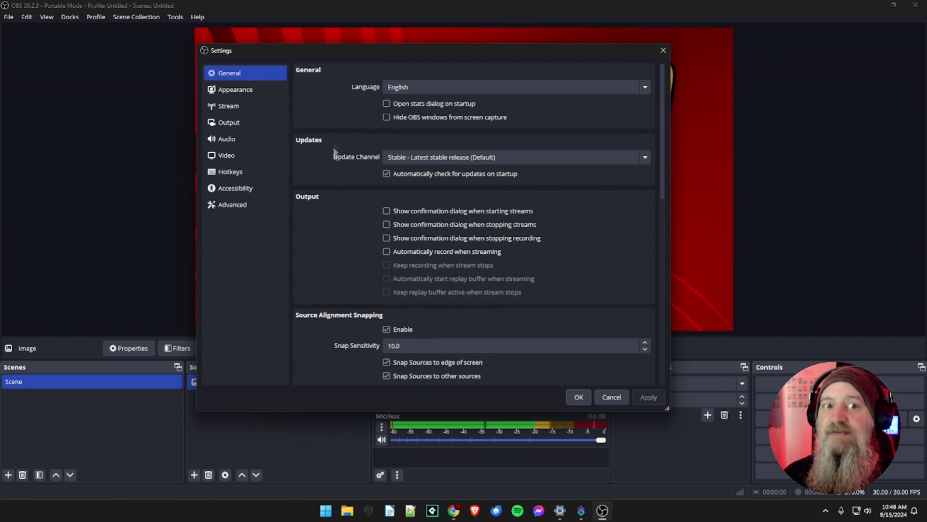
pyautogui.click(232, 107)
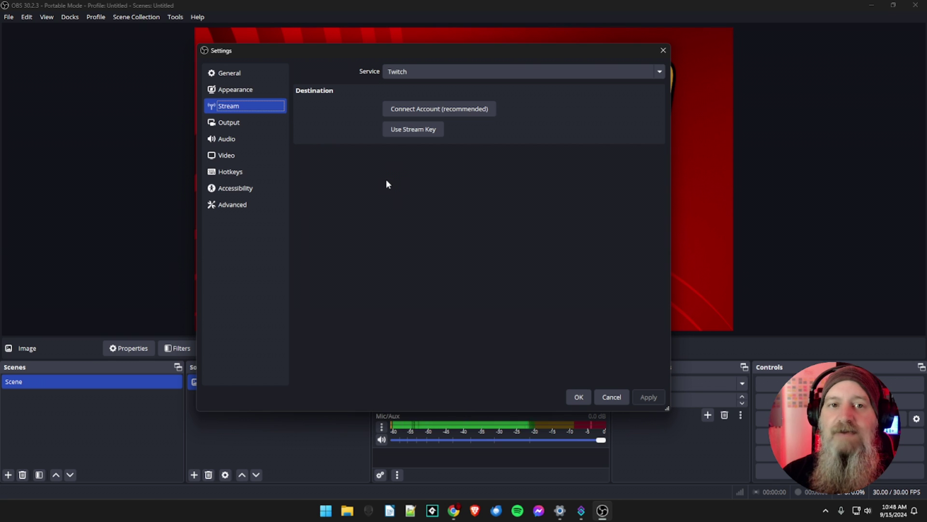
# Review the simple output settings and change the output mode to Advanced
pyautogui.click(234, 123)
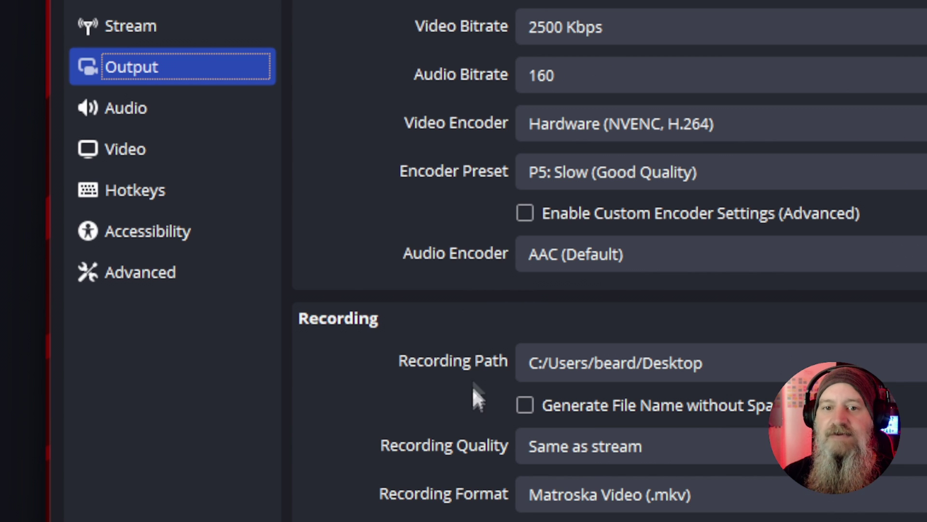
pyautogui.scroll(-3, 463, 271)
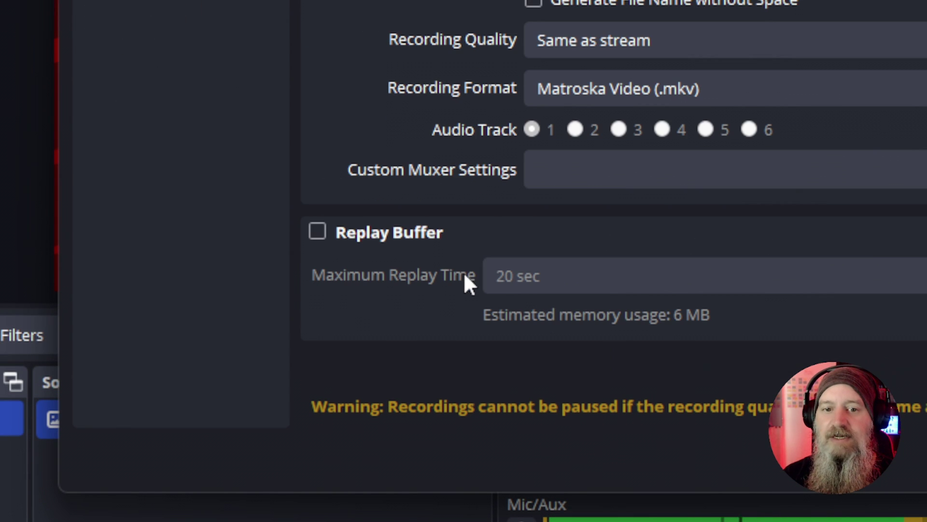
pyautogui.scroll(3, 477, 215)
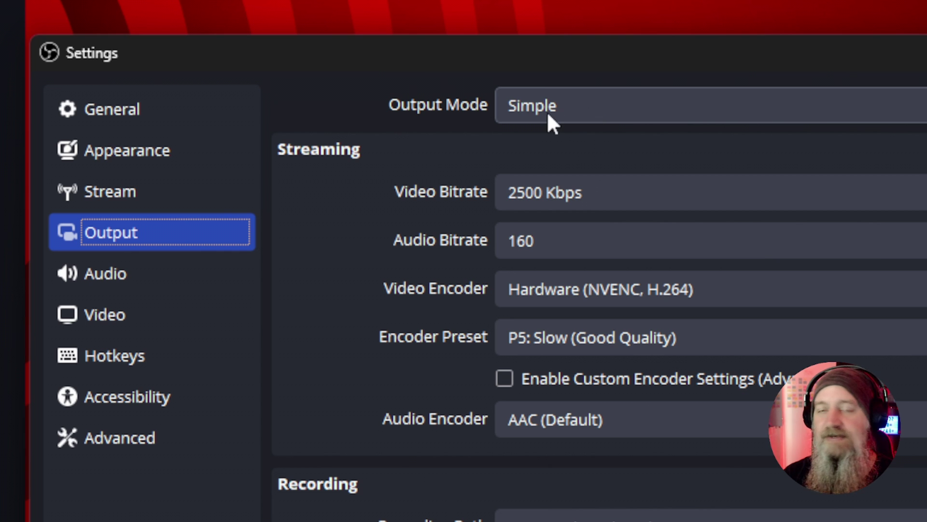
pyautogui.click(604, 109)
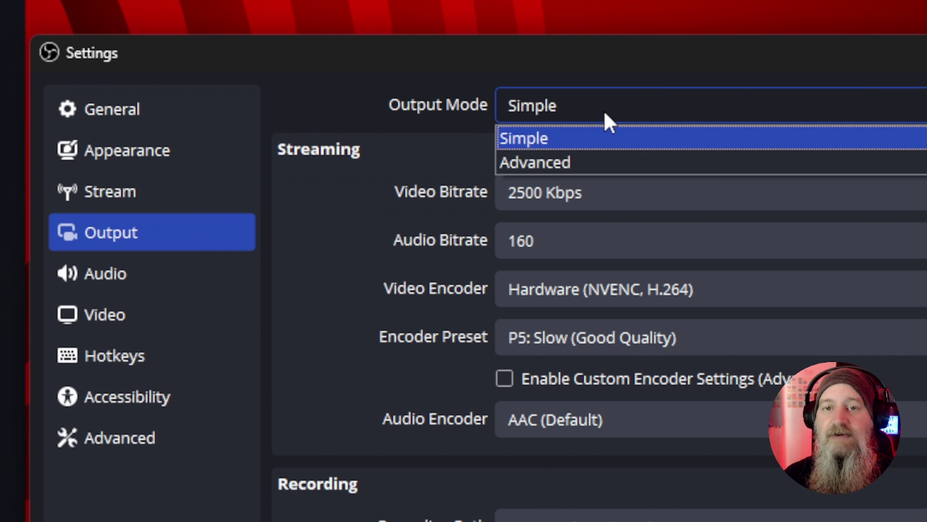
pyautogui.click(536, 164)
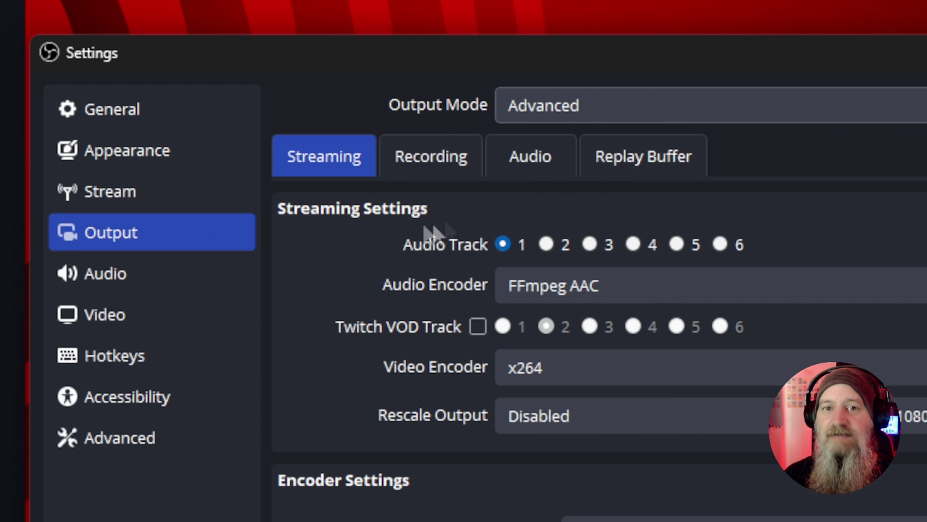
# Examine the advanced streaming output and encoder settings, with a brief look at the audio and video settings
pyautogui.scroll(-1, 395, 295)
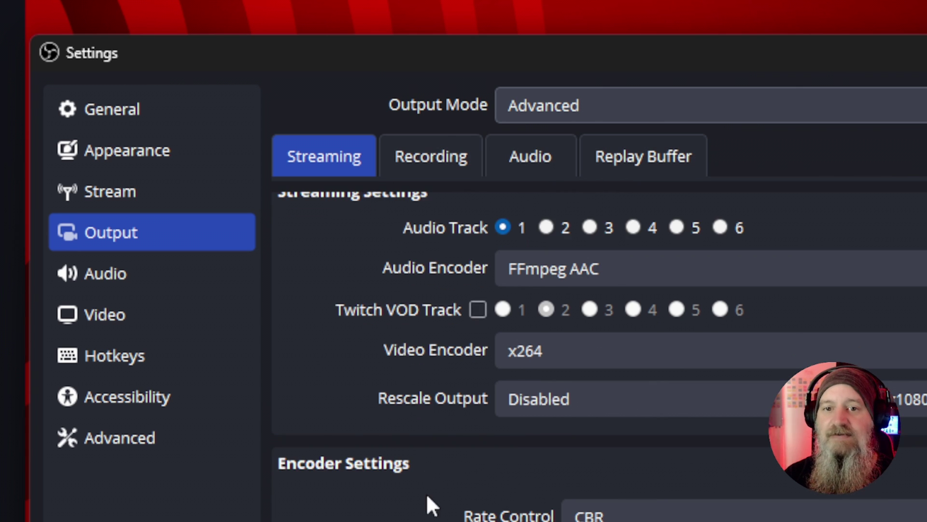
pyautogui.scroll(1, 464, 270)
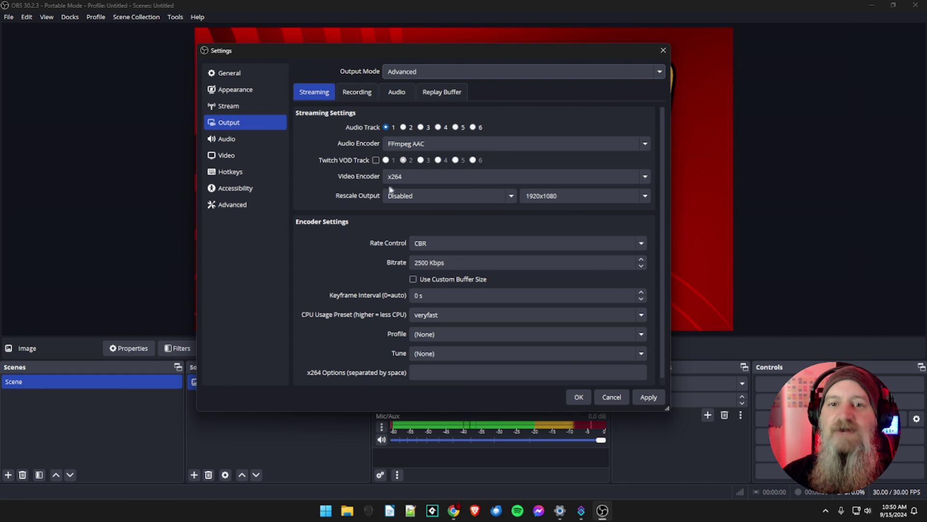
pyautogui.click(238, 140)
pyautogui.click(226, 155)
pyautogui.click(229, 126)
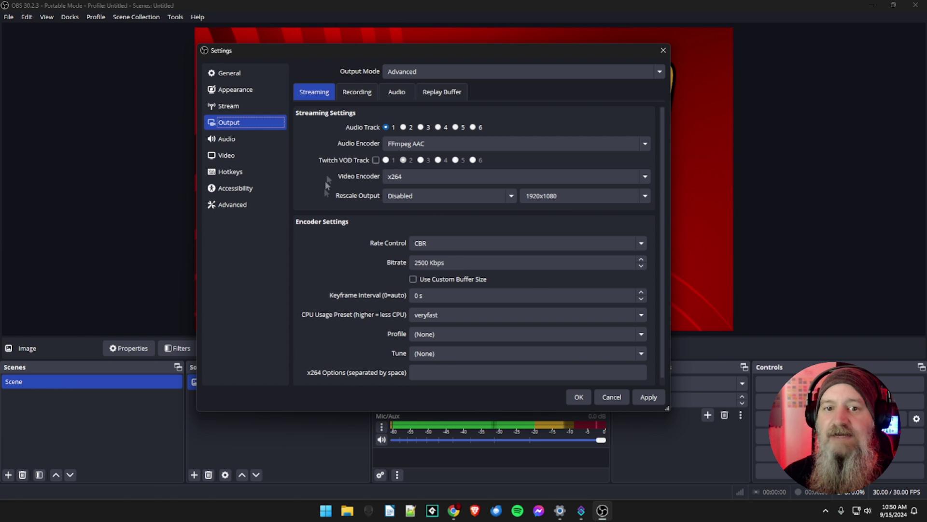
pyautogui.scroll(-1, 338, 247)
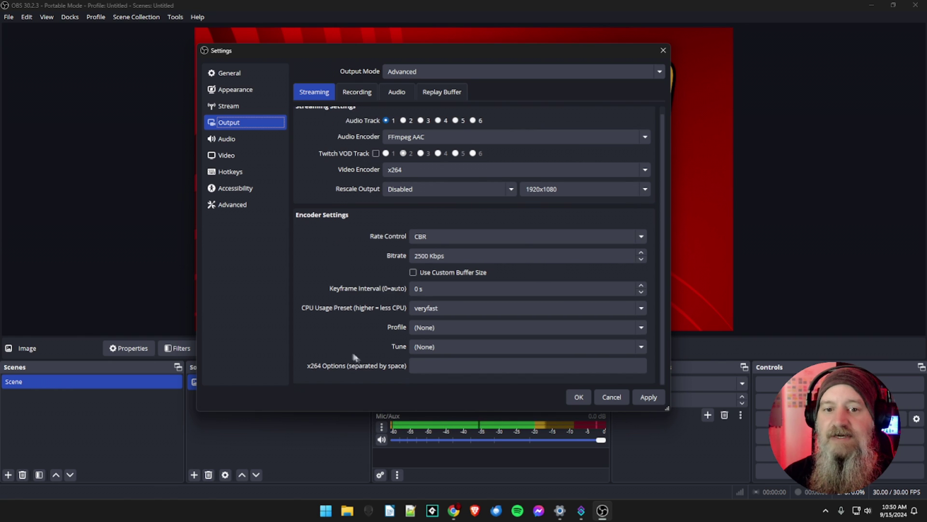
pyautogui.scroll(1, 348, 259)
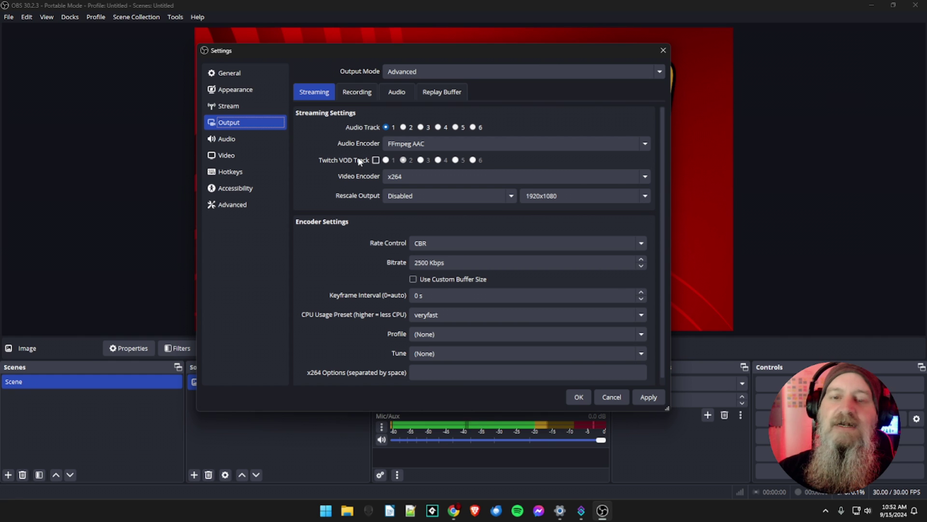
# Change the streaming service to YouTube - RTMPS and check which streaming output options are offered
pyautogui.click(245, 108)
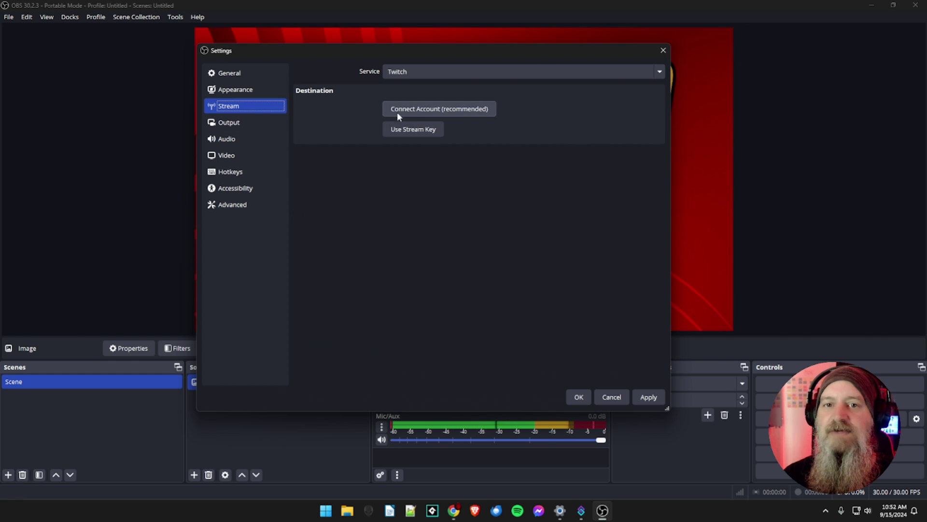
pyautogui.click(440, 76)
pyautogui.click(421, 100)
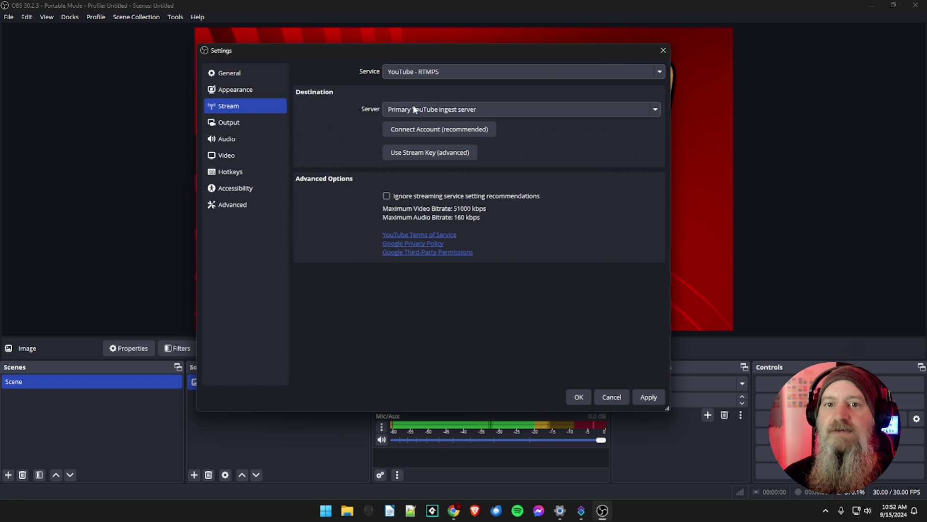
pyautogui.click(246, 124)
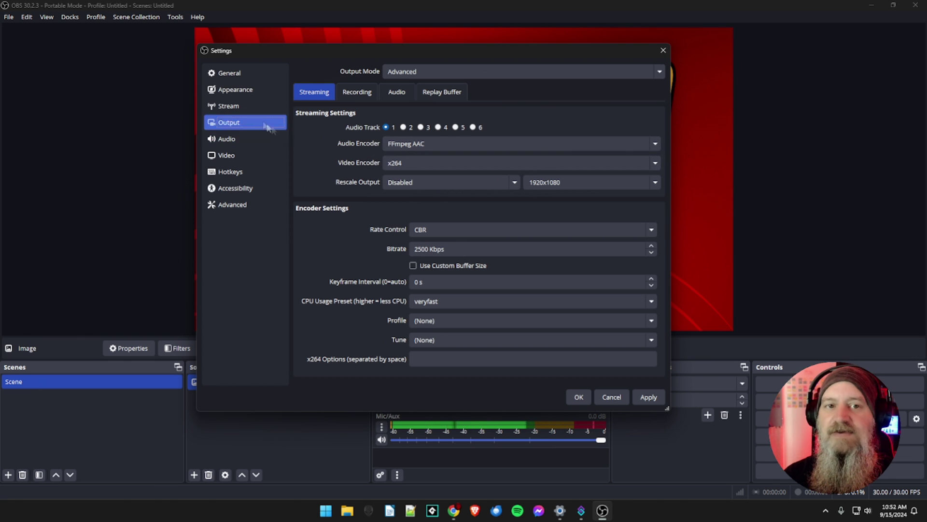
# Set the streaming service back to Twitch and return to the streaming output settings
pyautogui.click(244, 110)
pyautogui.click(407, 74)
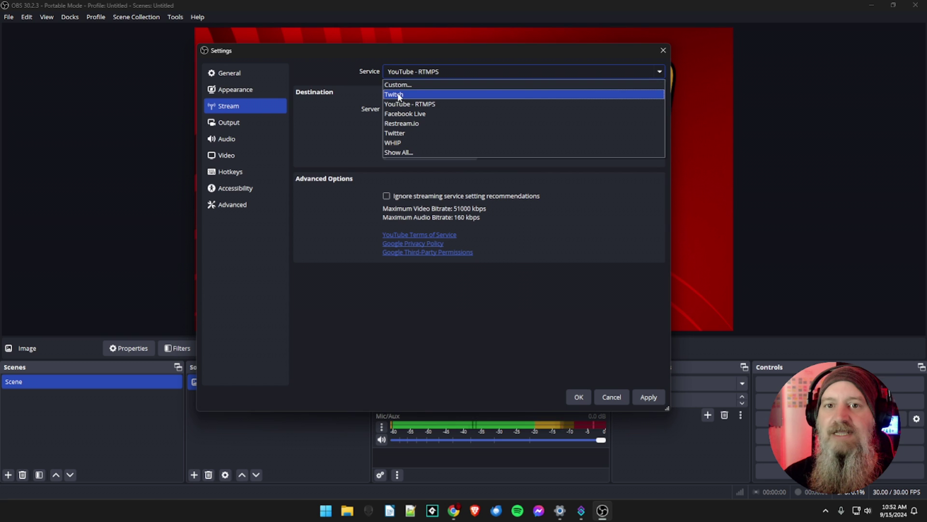
pyautogui.click(399, 95)
pyautogui.click(246, 121)
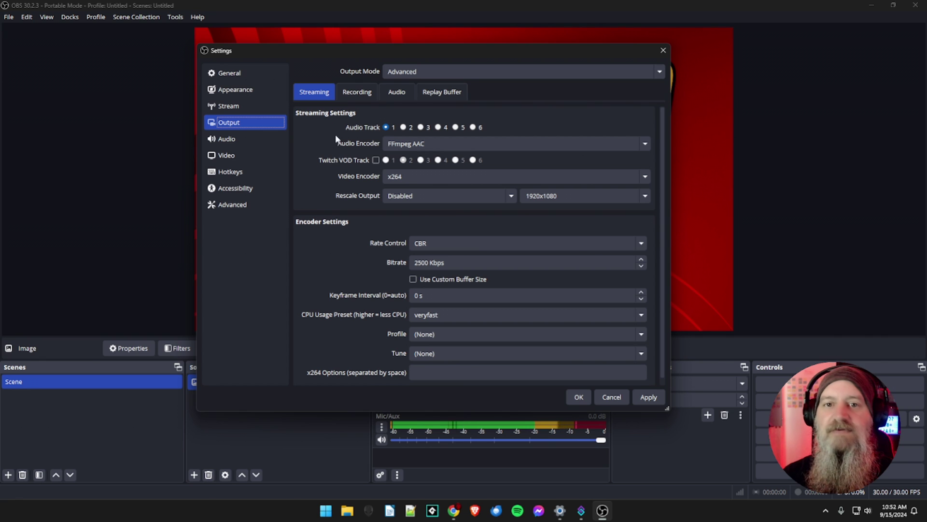
# Select audio track 1 and the FFmpeg AAC audio encoder for streaming
pyautogui.click(386, 128)
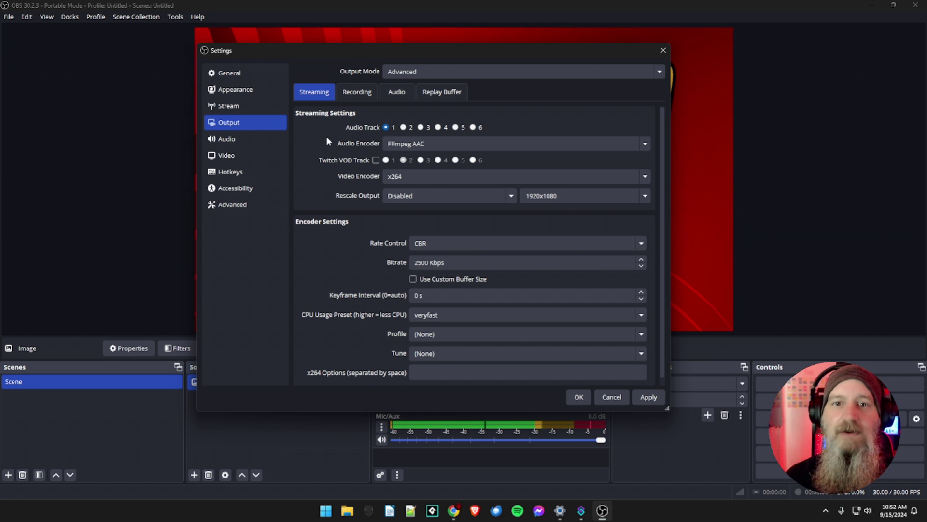
pyautogui.click(448, 145)
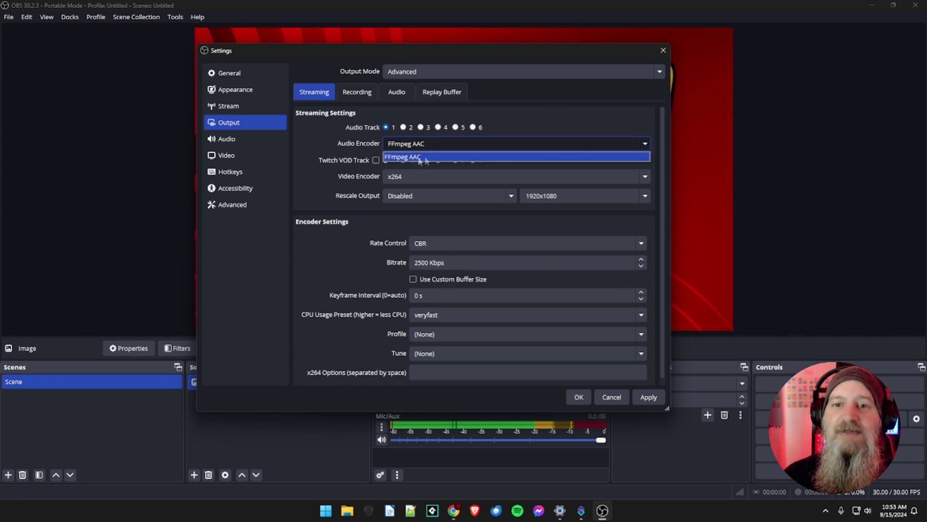
pyautogui.click(422, 155)
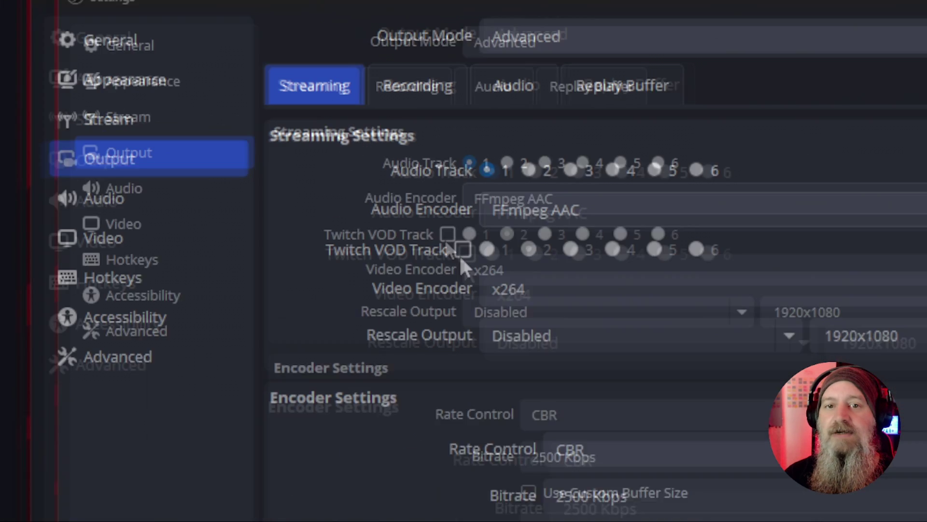
# Enable the Twitch VOD Track, try track 1 for it, and assign it to track 2
pyautogui.click(375, 161)
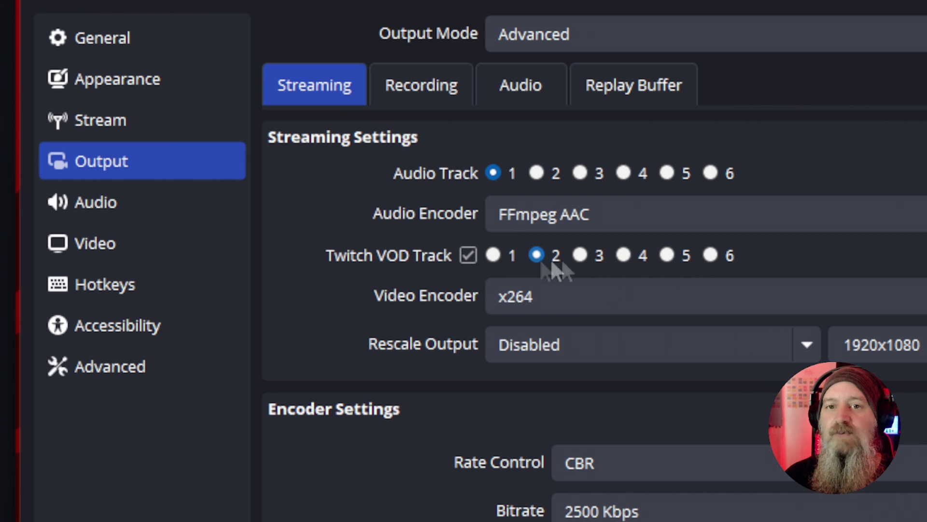
pyautogui.click(495, 255)
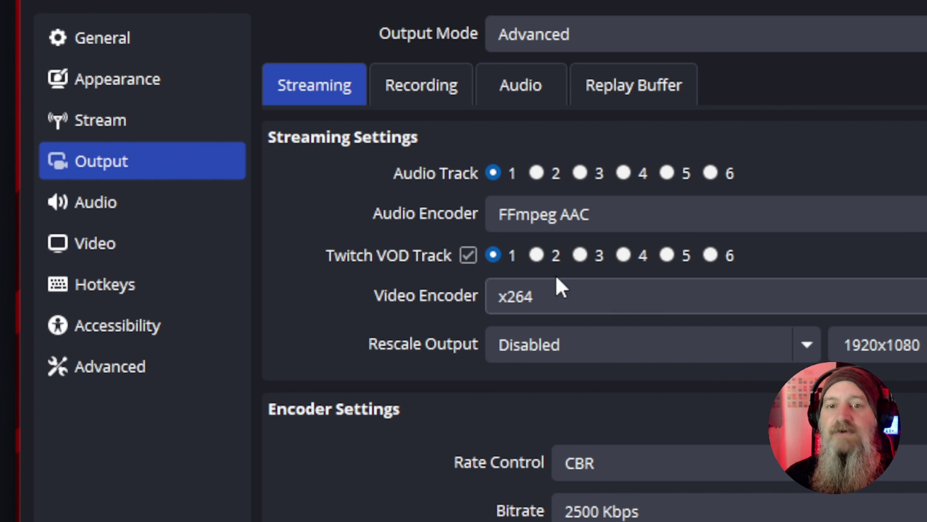
pyautogui.click(537, 255)
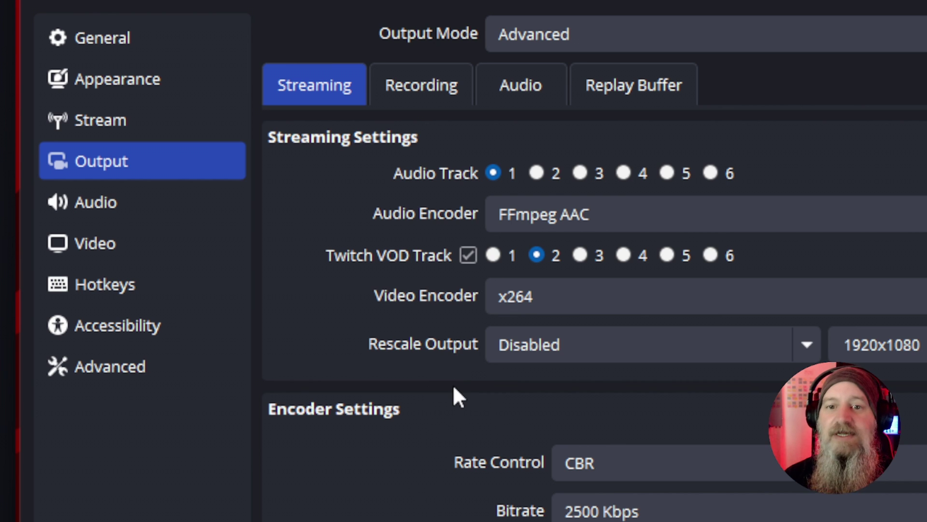
# Go to the recording output settings and select FFmpeg AAC as the recording audio encoder
pyautogui.scroll(-1, 454, 387)
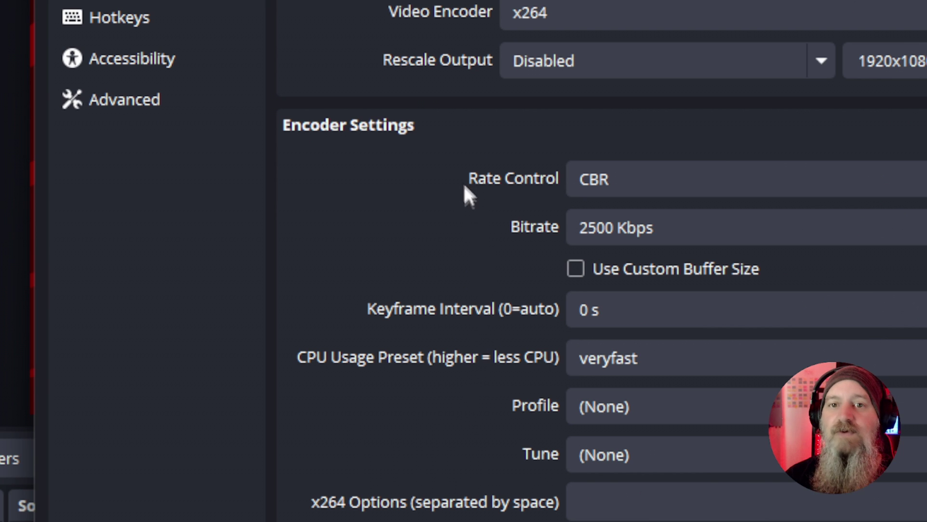
pyautogui.scroll(1, 466, 82)
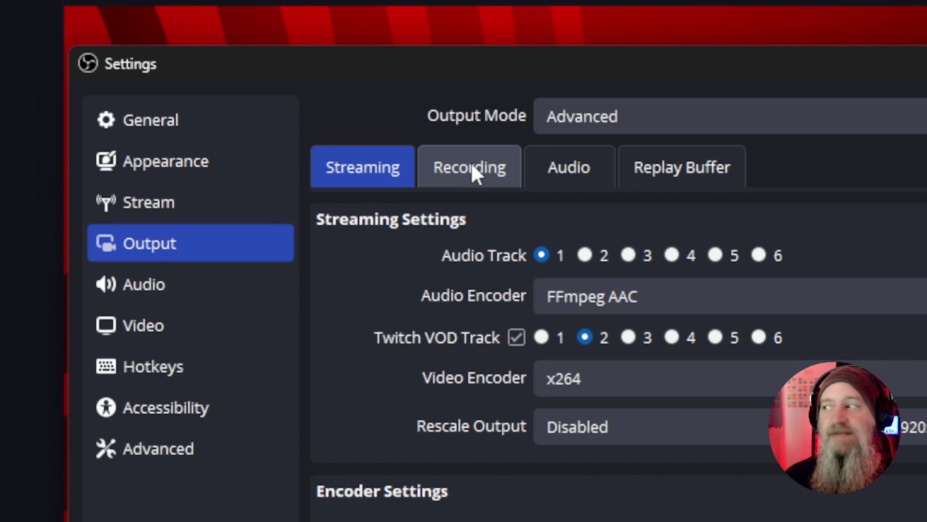
pyautogui.click(471, 165)
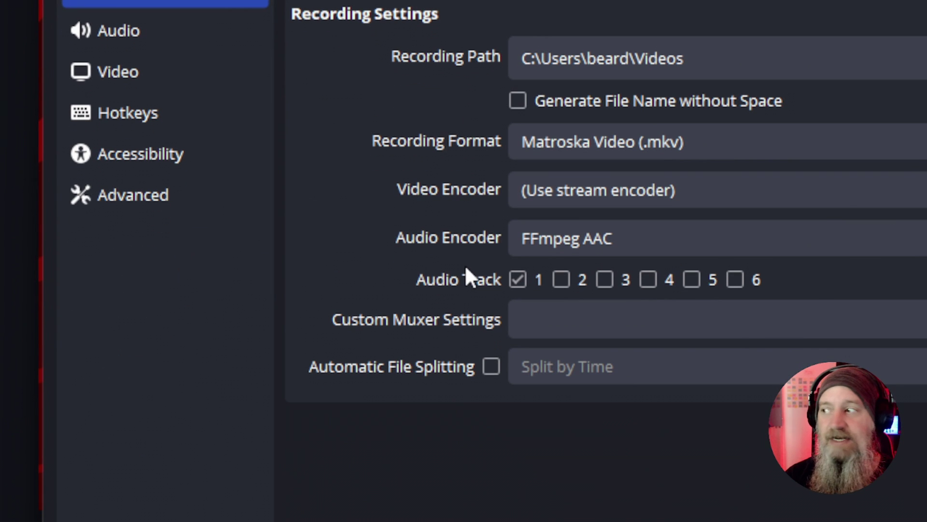
pyautogui.click(578, 255)
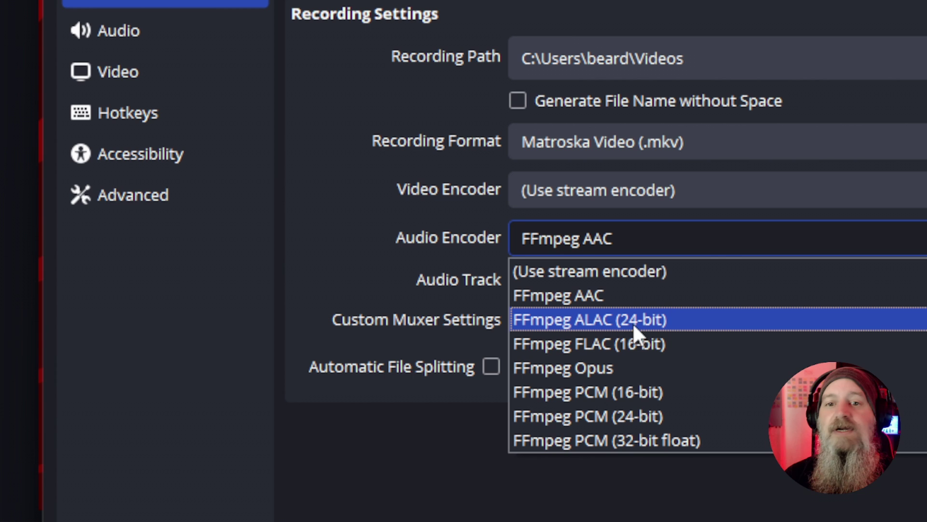
pyautogui.click(600, 297)
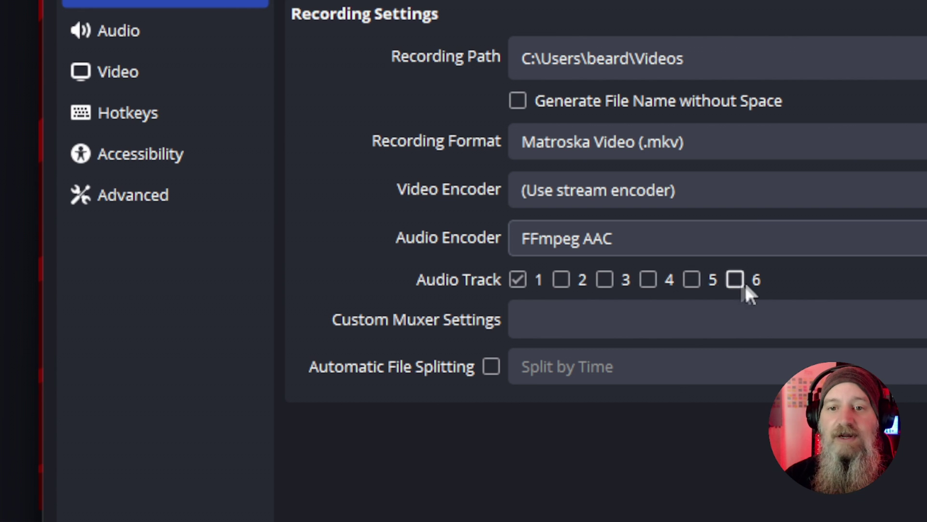
# Enable recording audio tracks 2 to 5, and clear tracks 1, 2, 4 and 5 to try a different track selection
pyautogui.click(560, 281)
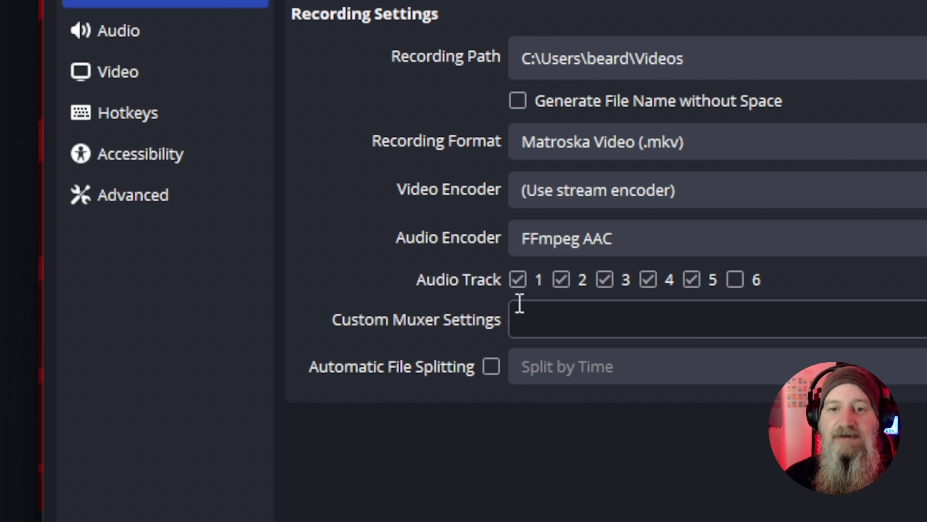
pyautogui.click(560, 280)
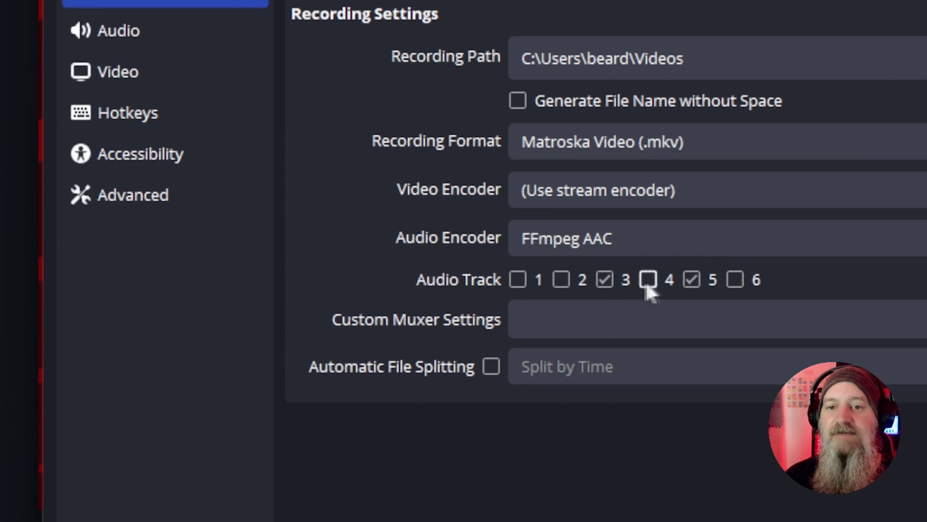
pyautogui.click(690, 280)
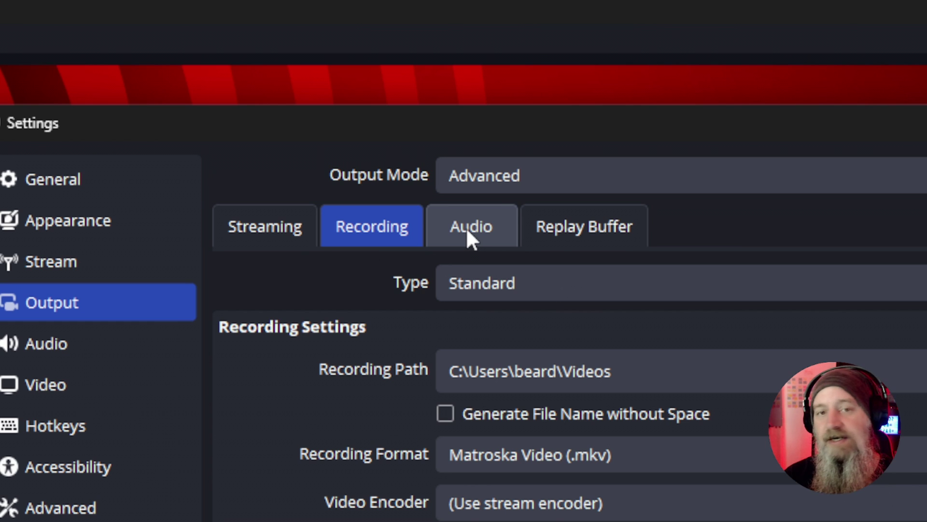
# Go to the audio output settings and set the audio bitrate of tracks 1, 2 and 3 to 320
pyautogui.click(466, 227)
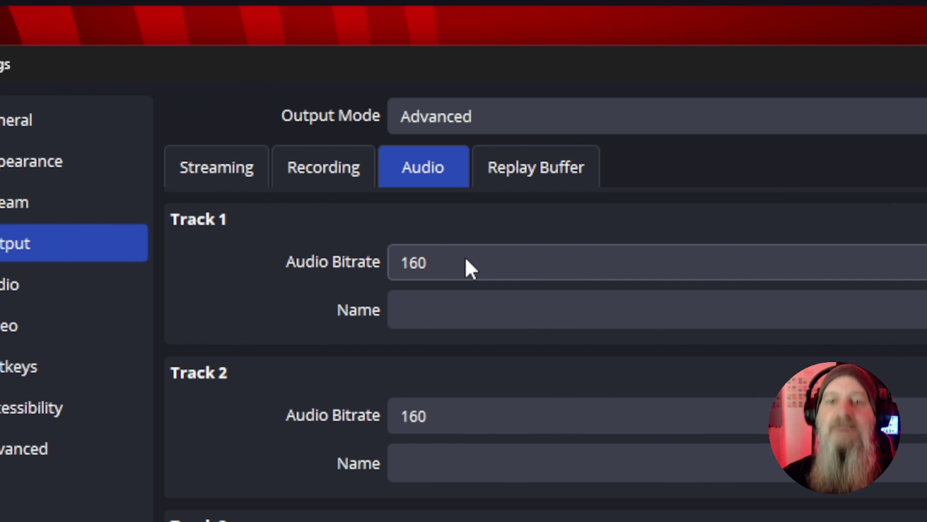
pyautogui.click(467, 264)
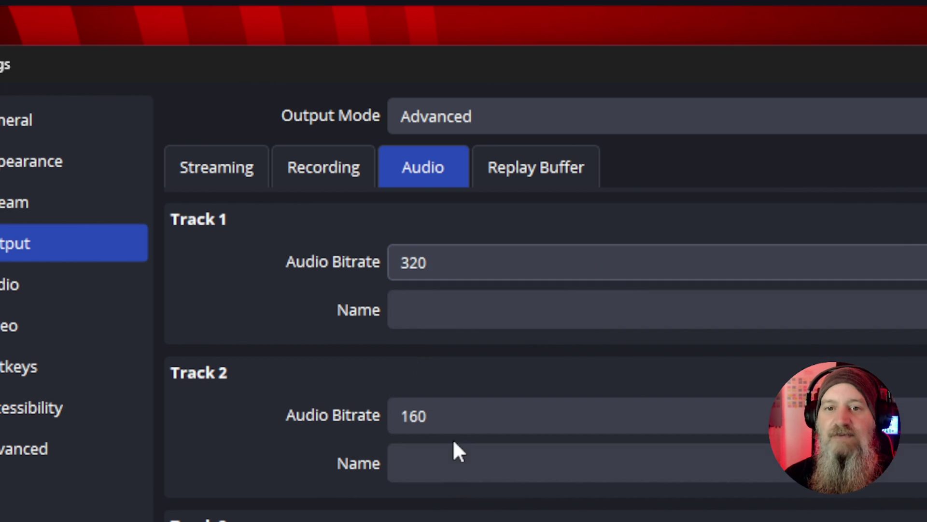
pyautogui.click(456, 419)
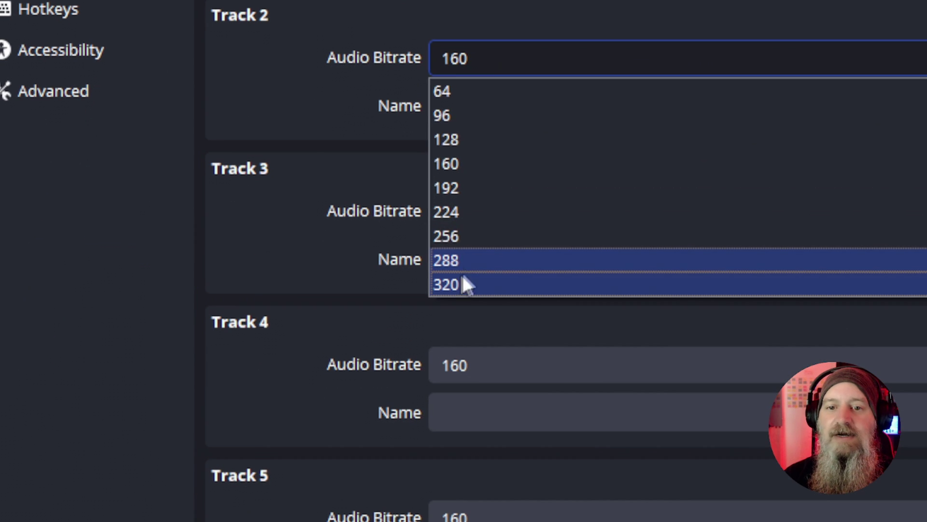
pyautogui.click(464, 285)
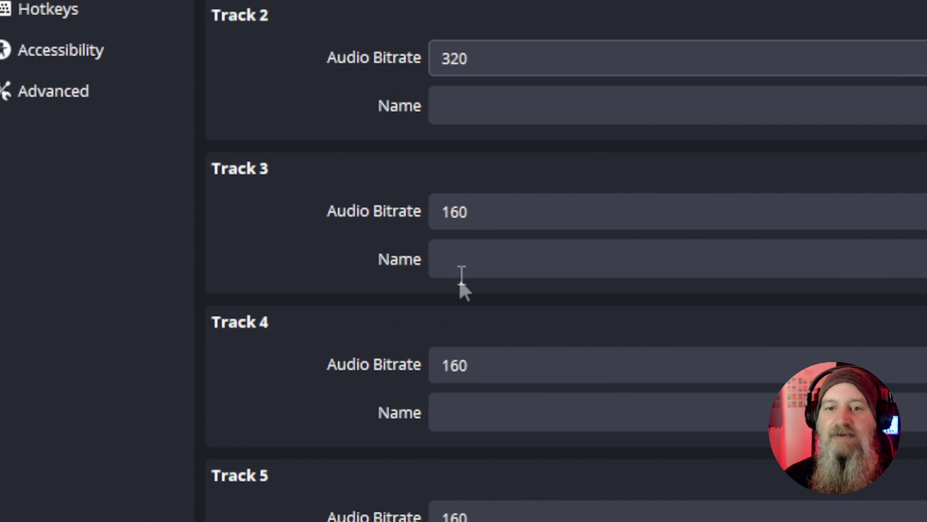
pyautogui.click(483, 213)
pyautogui.click(465, 439)
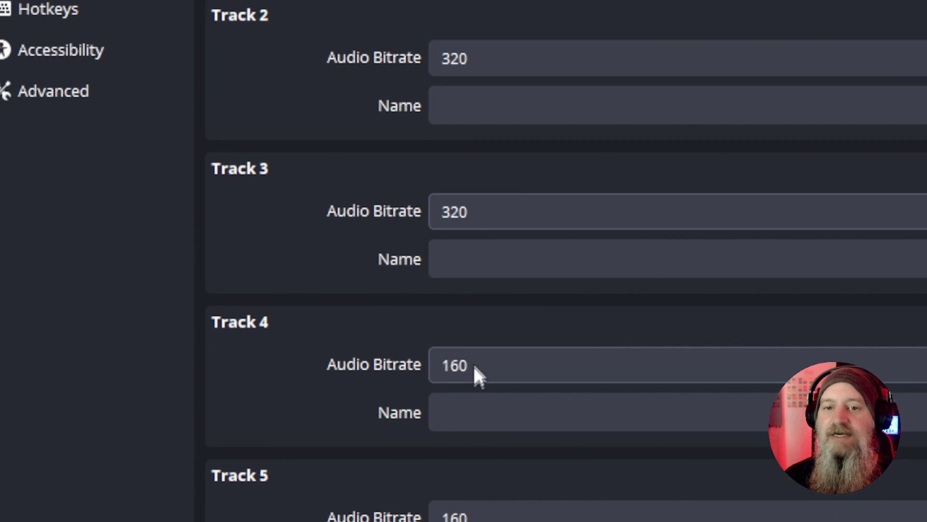
# Set the audio bitrate of tracks 4, 5 and 6 to 320
pyautogui.click(476, 369)
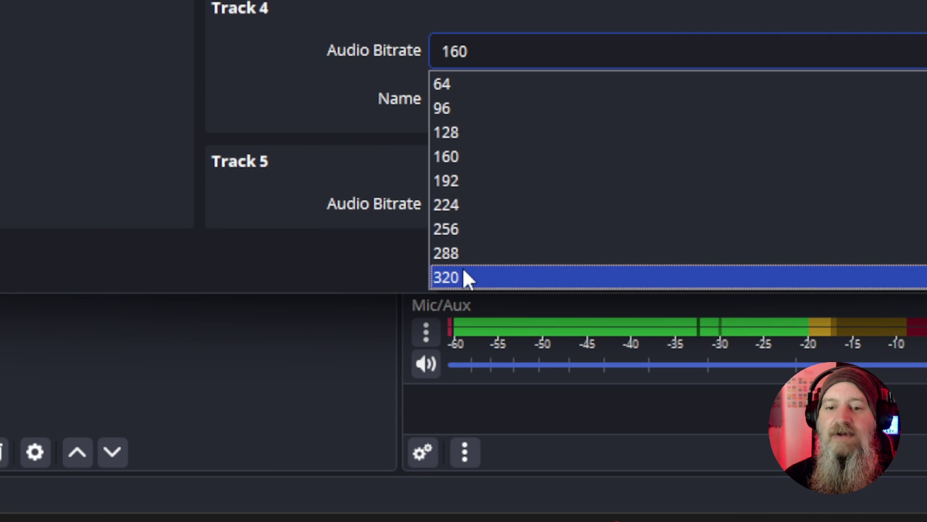
pyautogui.click(466, 278)
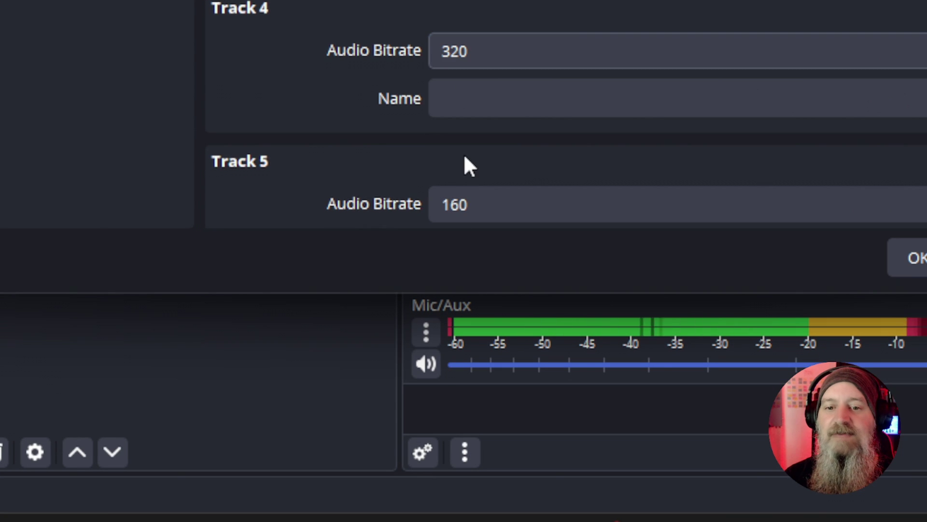
pyautogui.scroll(-2, 425, 145)
pyautogui.click(459, 68)
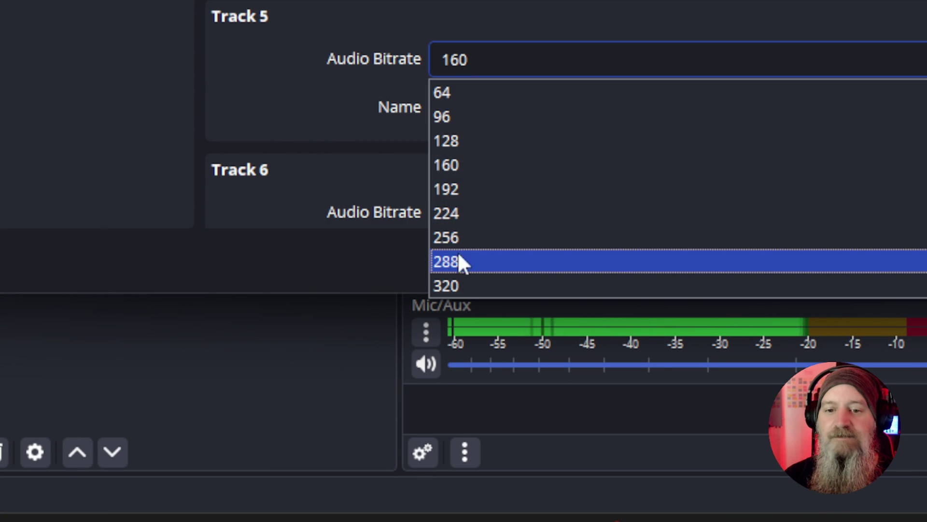
pyautogui.click(455, 286)
pyautogui.scroll(-2, 435, 116)
pyautogui.click(481, 143)
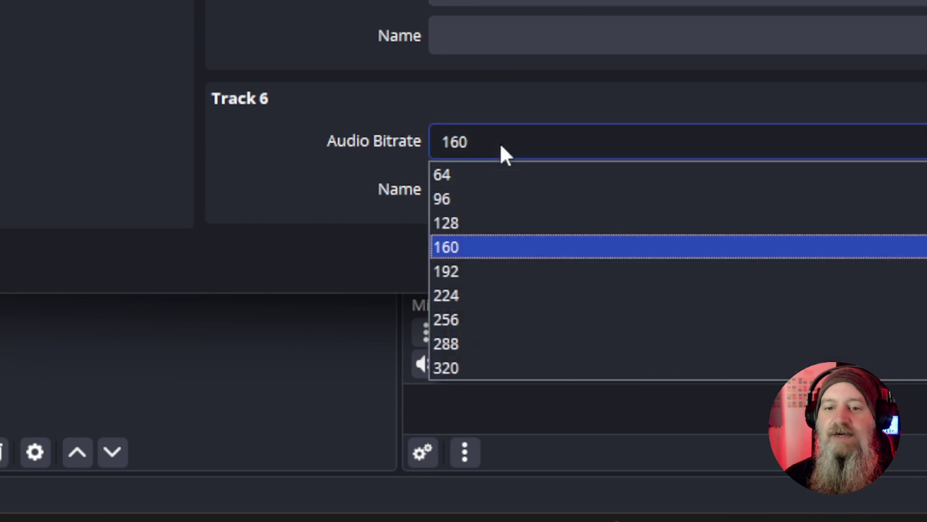
pyautogui.click(470, 366)
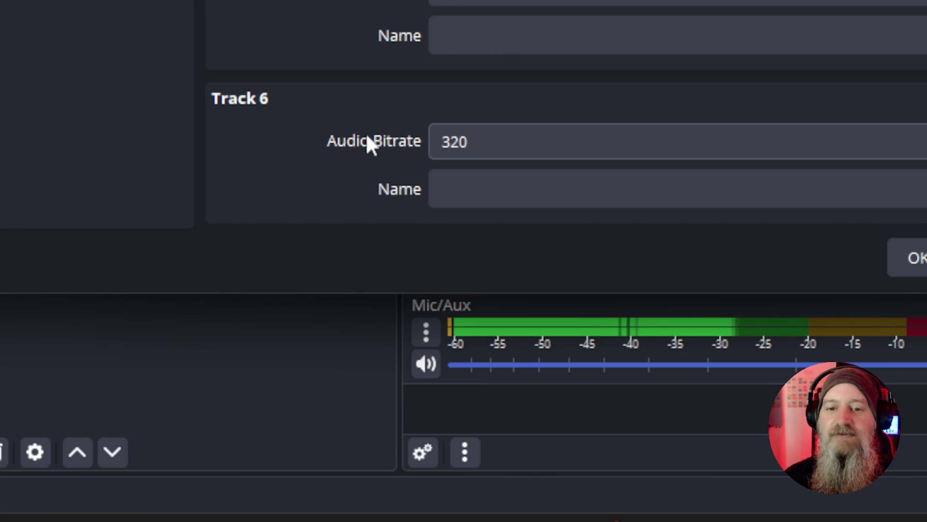
# Review the audio bitrate options available for track 1
pyautogui.scroll(3, 463, 256)
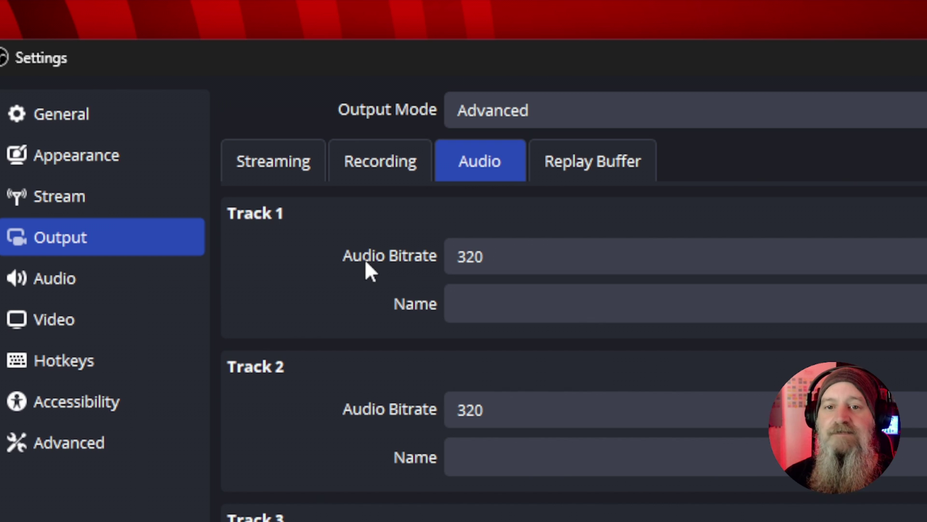
pyautogui.click(484, 261)
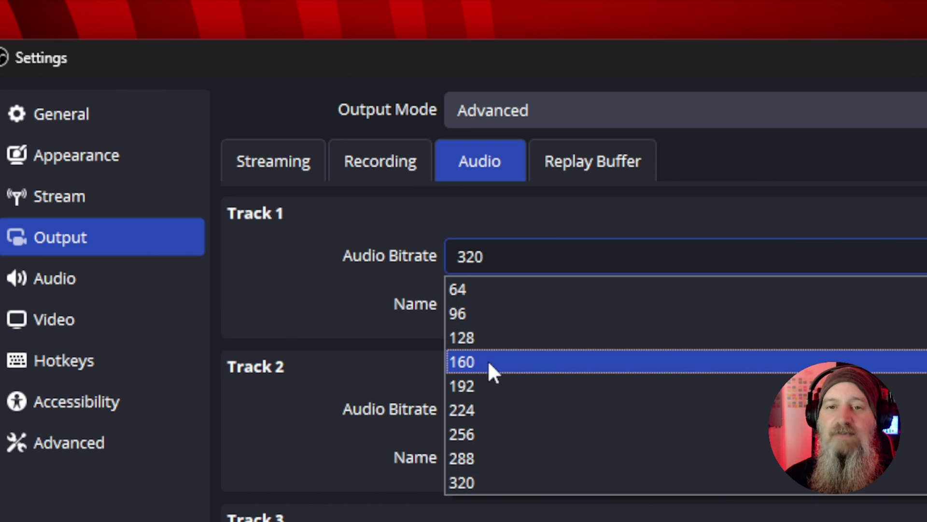
pyautogui.click(486, 256)
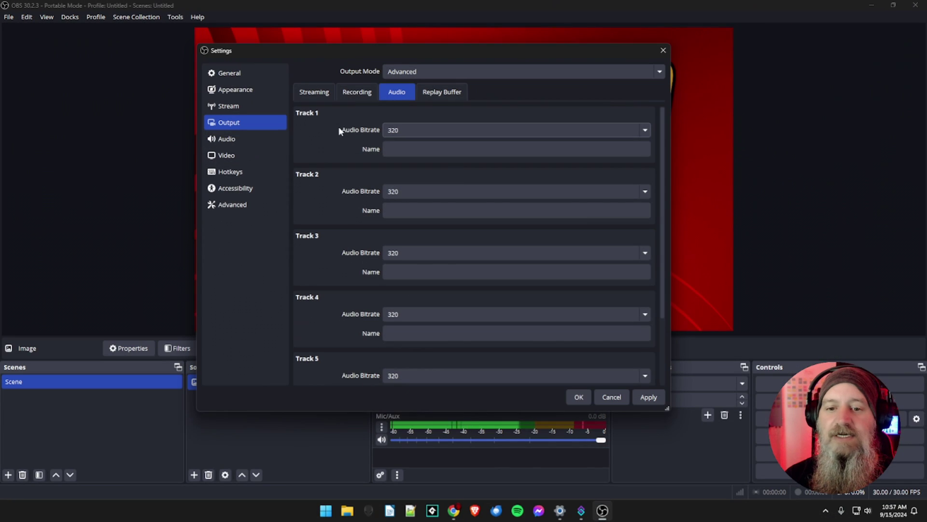
# Go to the general audio settings, review the sample rate options and select 48 kHz
pyautogui.click(233, 140)
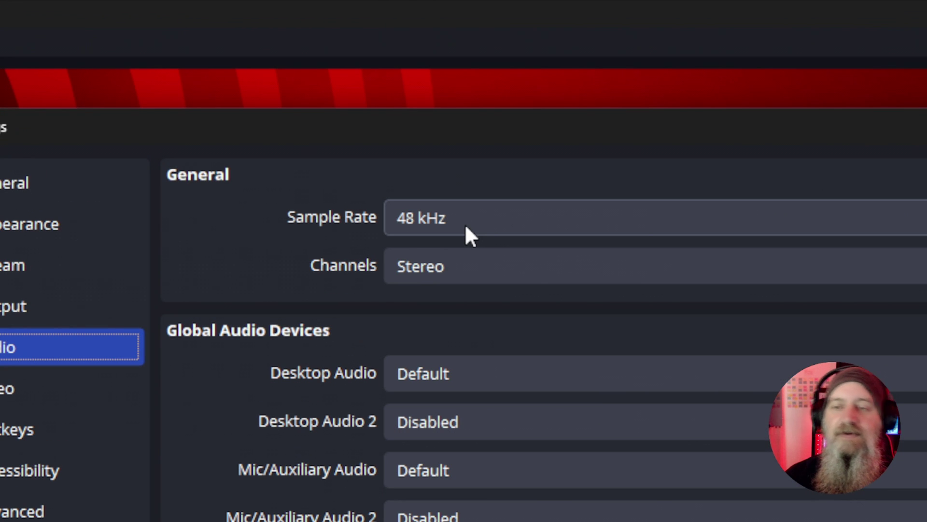
pyautogui.click(466, 227)
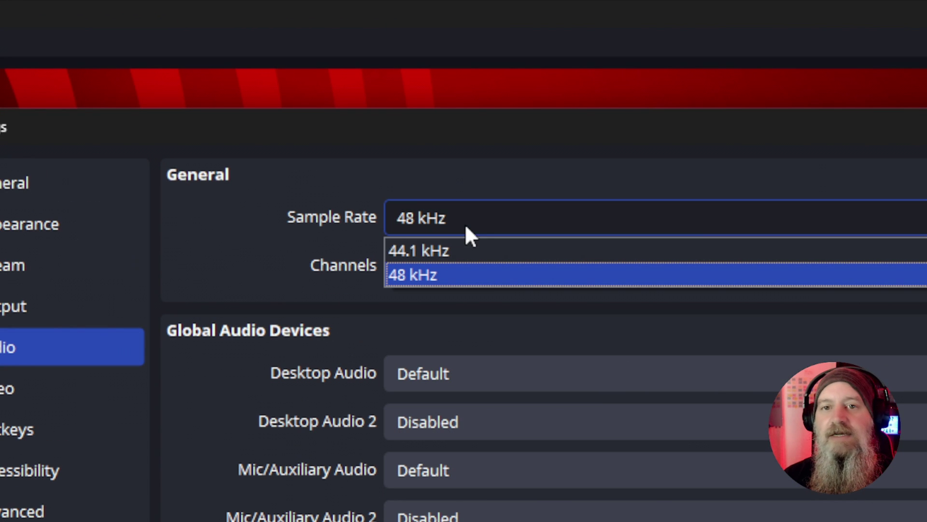
pyautogui.click(446, 276)
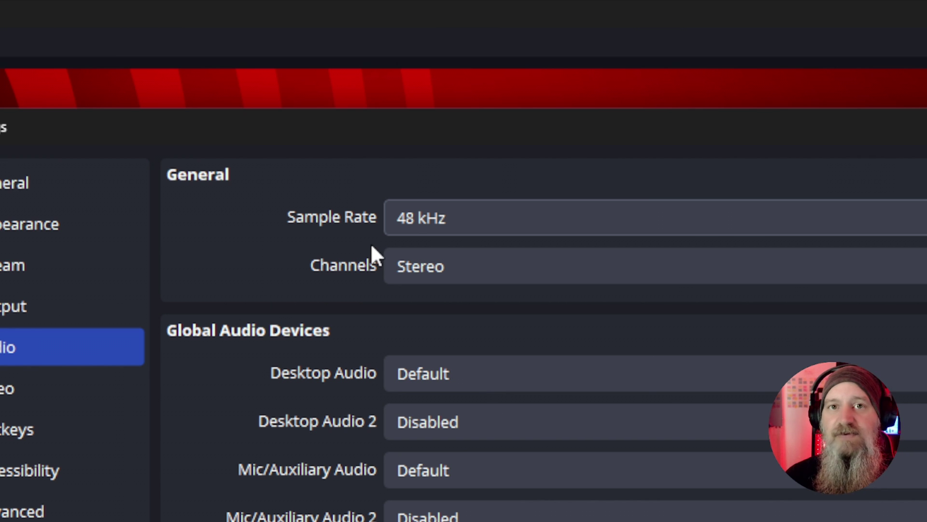
pyautogui.click(436, 224)
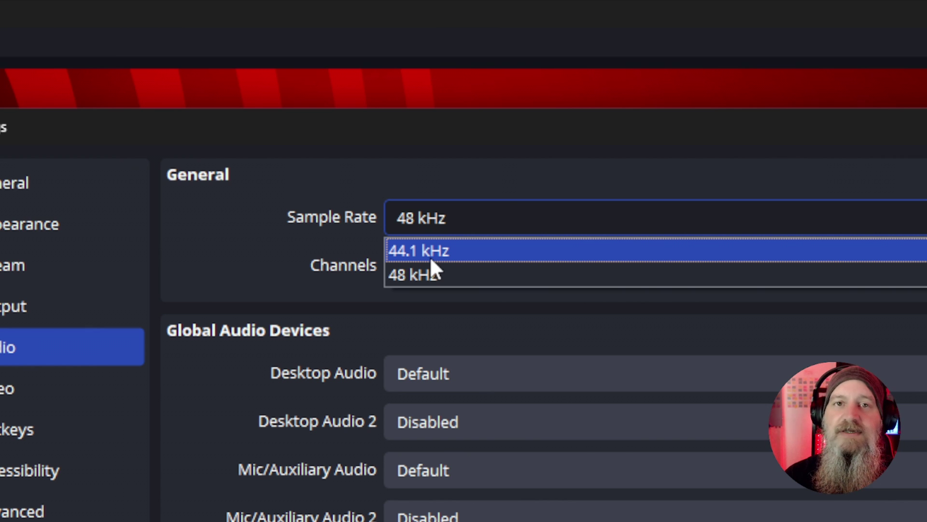
pyautogui.click(404, 271)
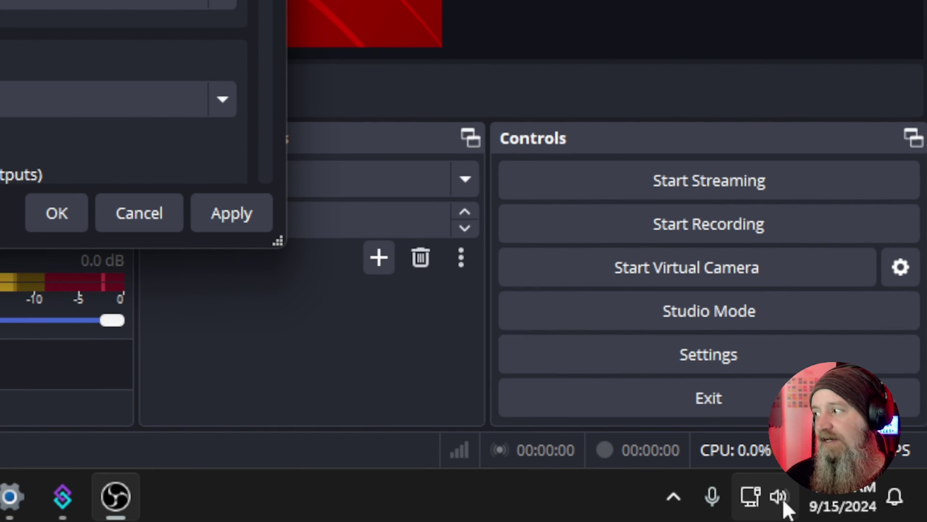
# Switch to the Windows sound settings and open the properties of the Yeti Classic microphone input
pyautogui.moveTo(782, 507)
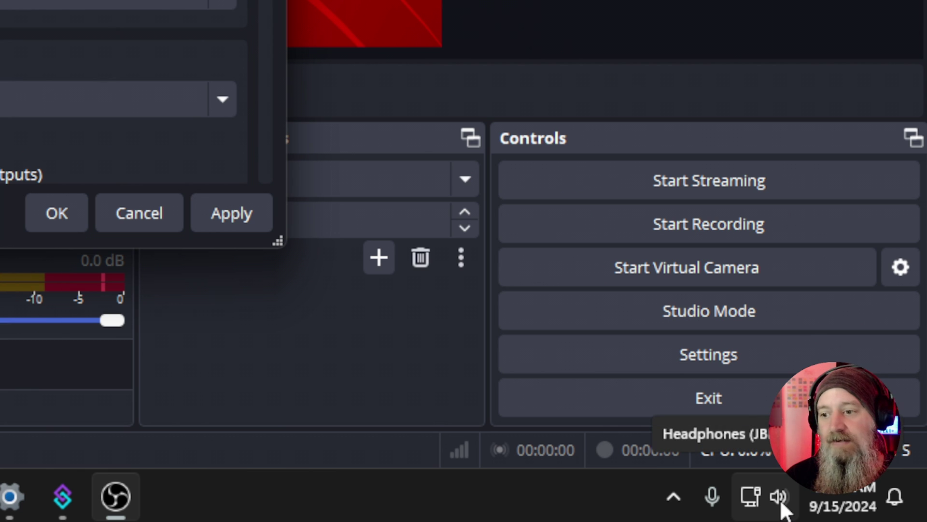
pyautogui.rightClick(780, 497)
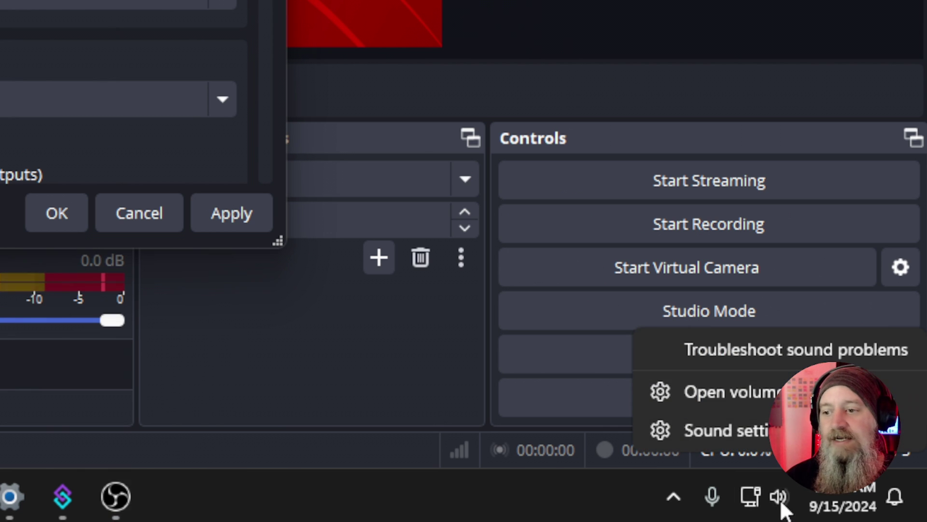
pyautogui.click(737, 428)
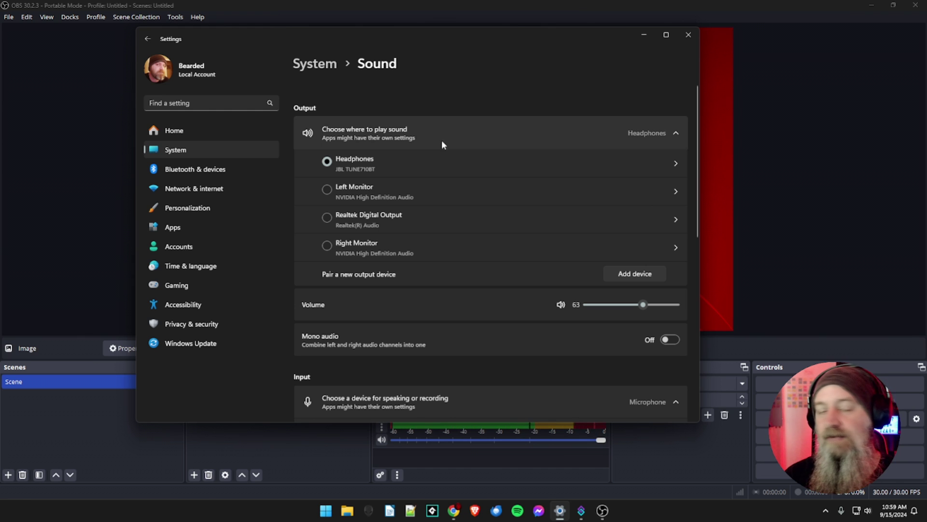
pyautogui.scroll(-5, 442, 140)
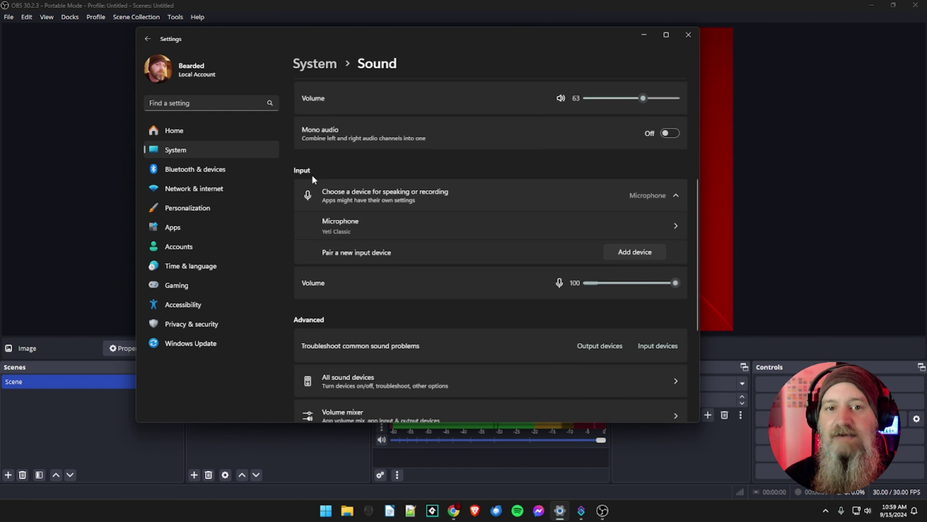
pyautogui.click(517, 230)
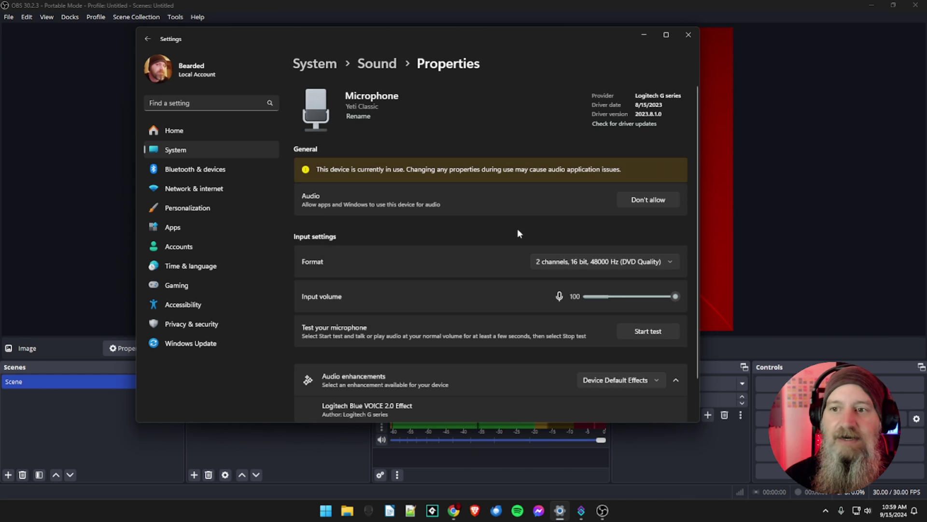
# Review the microphone's input format options and select 2 channels, 16 bit, 48000 Hz (DVD Quality)
pyautogui.scroll(-1, 499, 226)
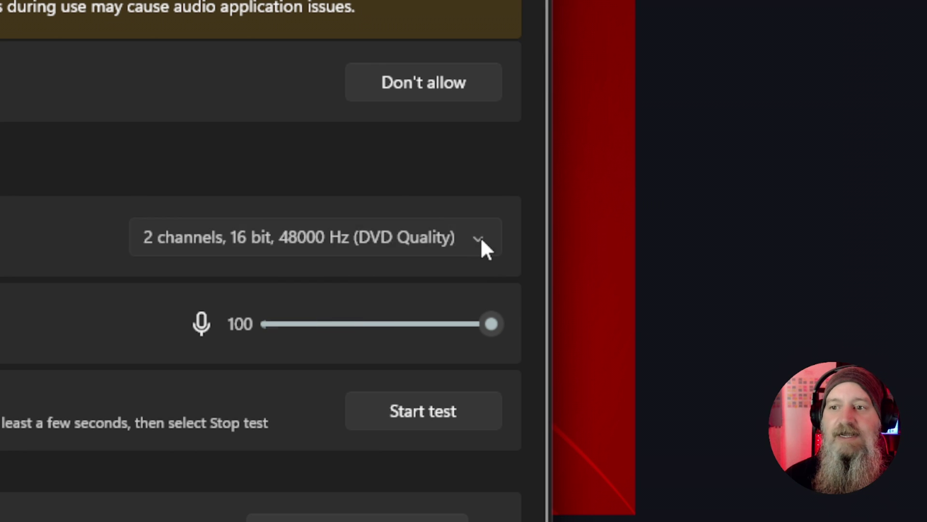
pyautogui.click(485, 250)
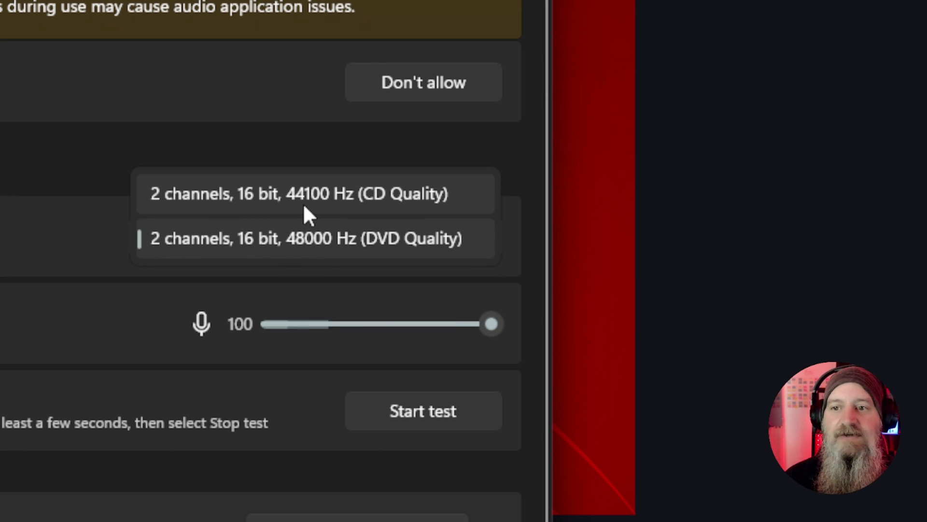
pyautogui.click(306, 252)
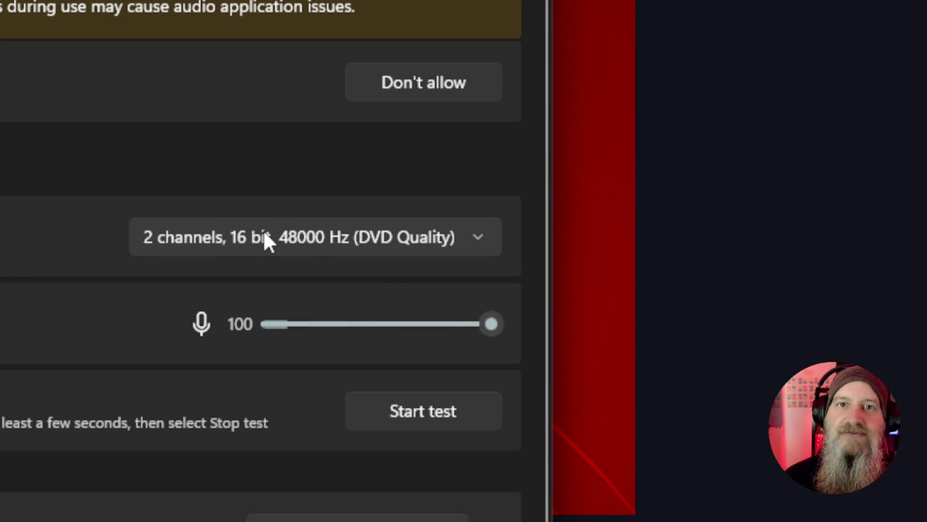
pyautogui.click(157, 240)
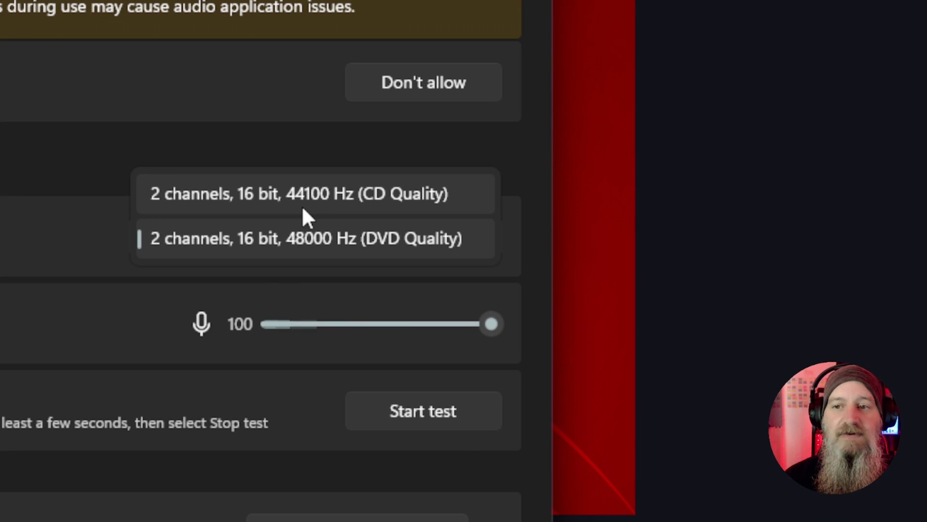
pyautogui.click(312, 239)
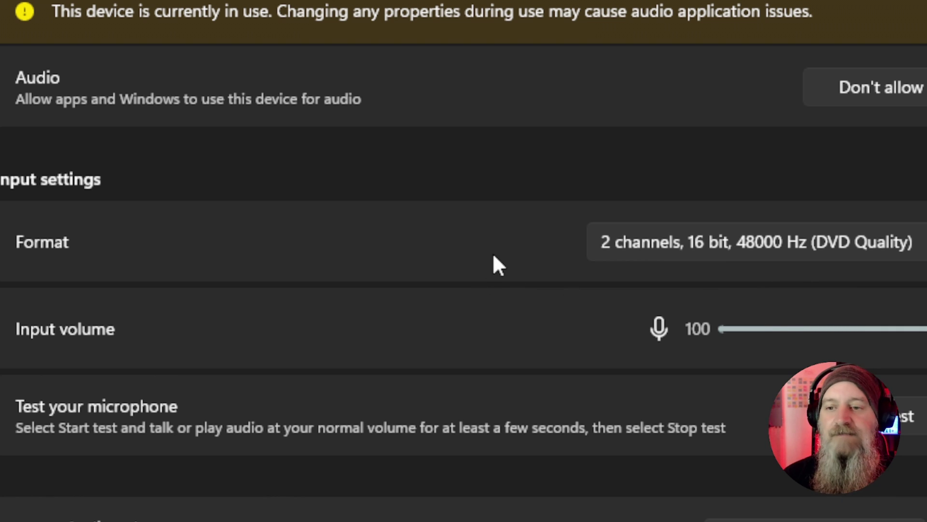
pyautogui.click(639, 244)
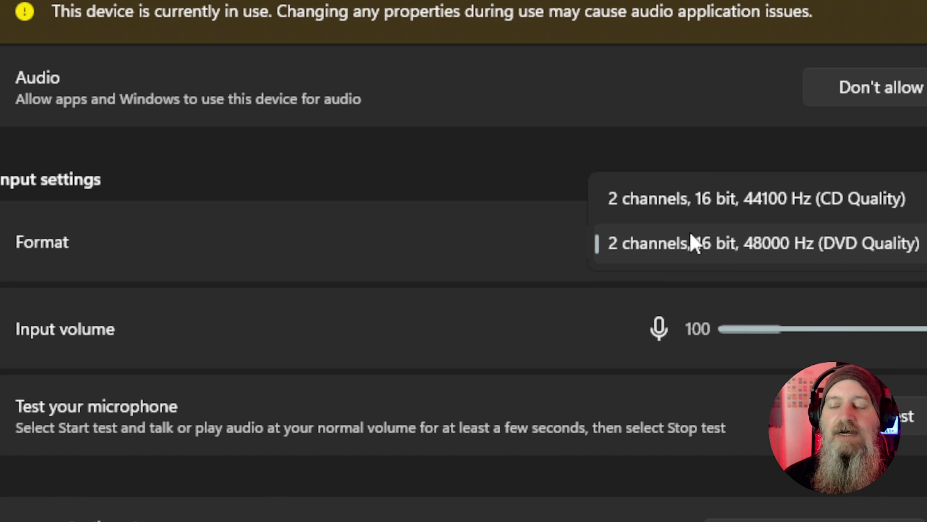
pyautogui.click(618, 244)
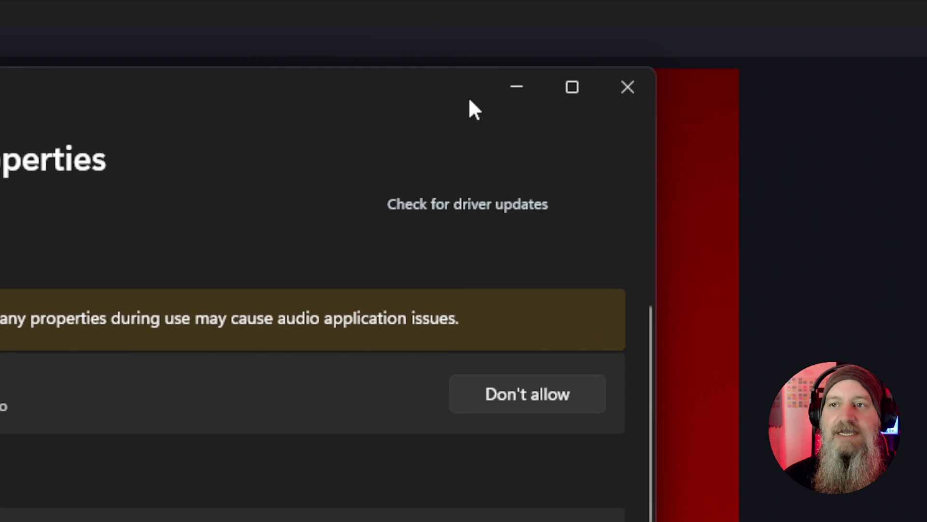
# Minimize the Windows sound settings, return to the OBS audio settings and select the 48 kHz sample rate
pyautogui.click(503, 94)
pyautogui.click(29, 218)
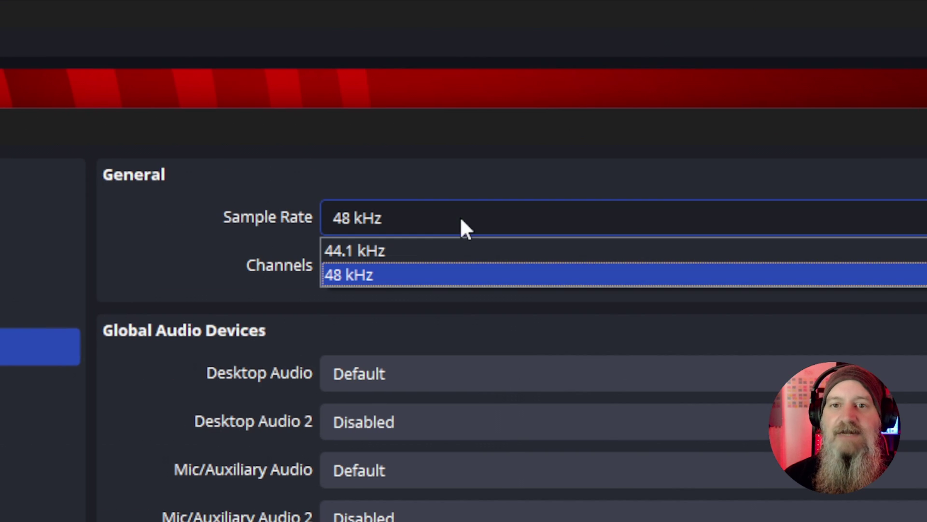
pyautogui.click(399, 271)
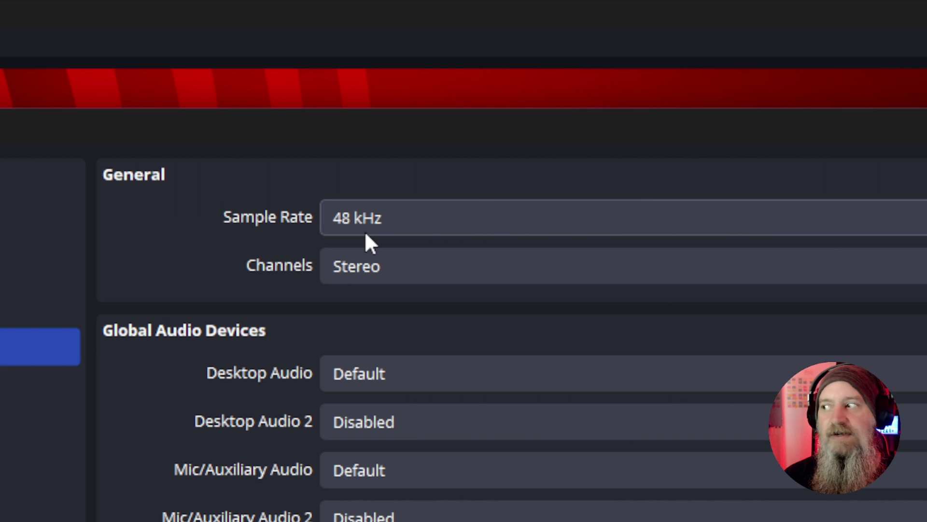
pyautogui.click(388, 276)
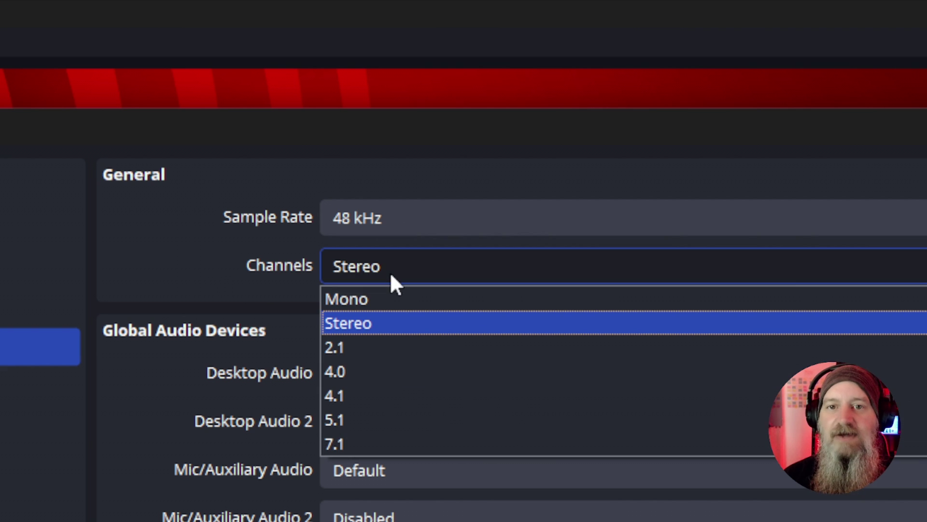
pyautogui.click(355, 327)
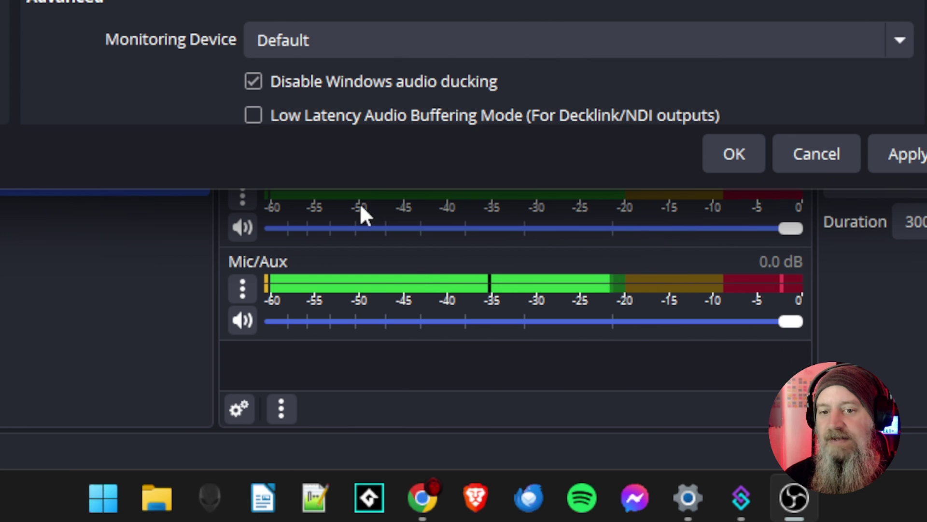
pyautogui.moveTo(363, 191); pyautogui.dragTo(354, 109)
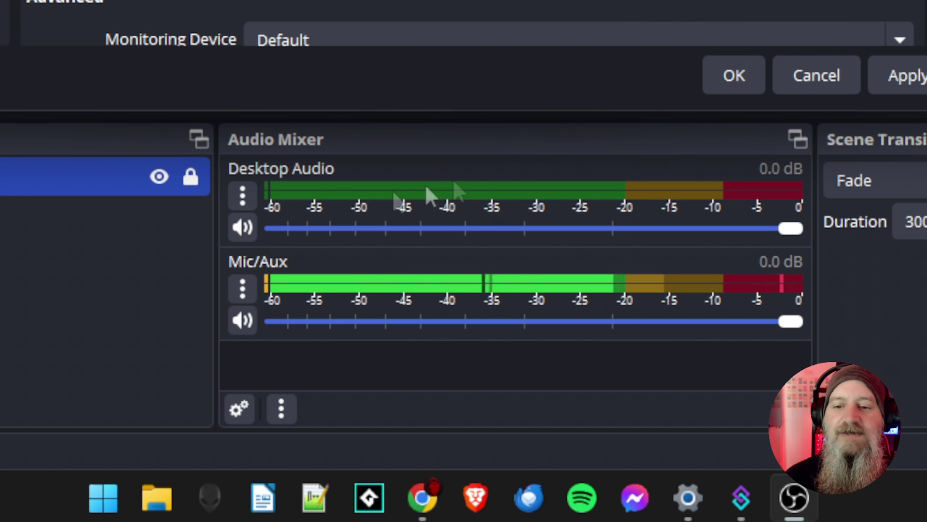
pyautogui.moveTo(407, 109); pyautogui.dragTo(406, 204)
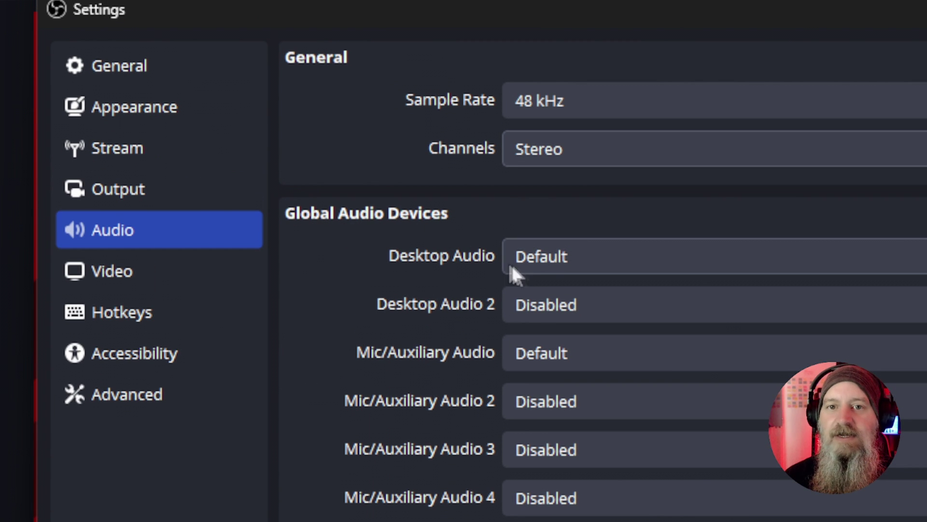
# Set the global Desktop Audio and Mic/Auxiliary Audio devices to Disabled, apply the change and check the Audio Mixer
pyautogui.click(572, 265)
pyautogui.click(556, 292)
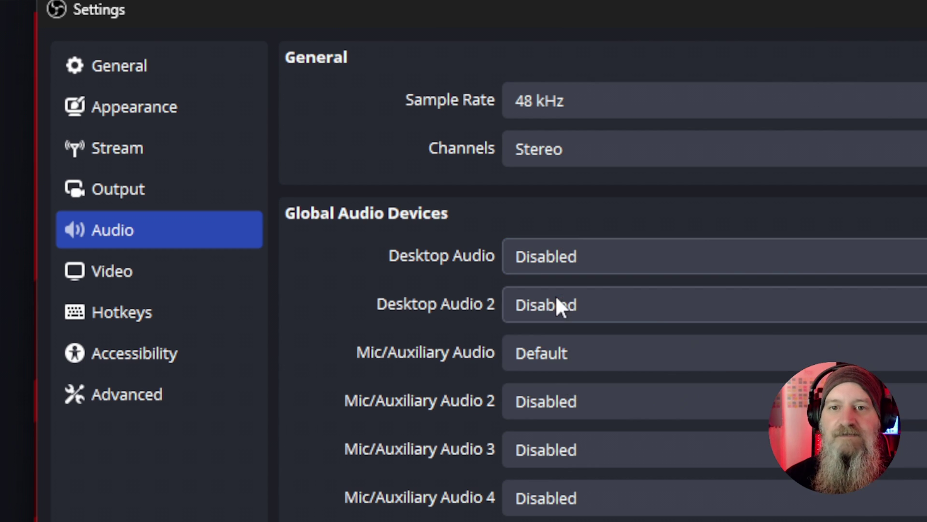
pyautogui.click(546, 348)
pyautogui.click(546, 383)
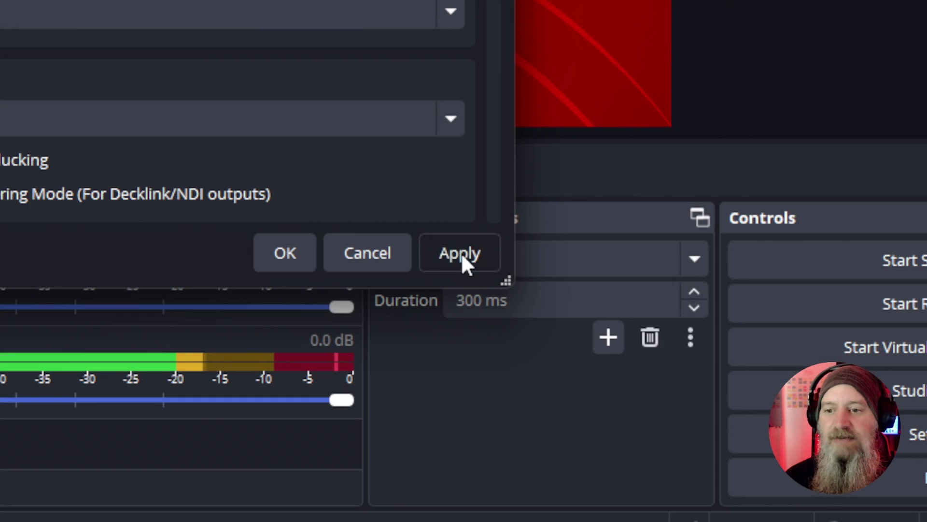
pyautogui.click(460, 253)
pyautogui.moveTo(457, 196); pyautogui.dragTo(435, 104)
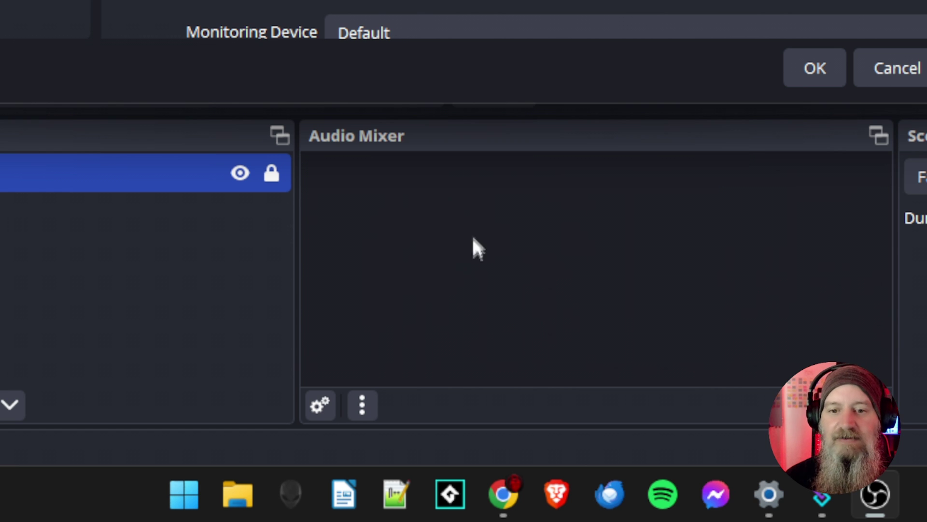
pyautogui.moveTo(454, 103); pyautogui.dragTo(443, 232)
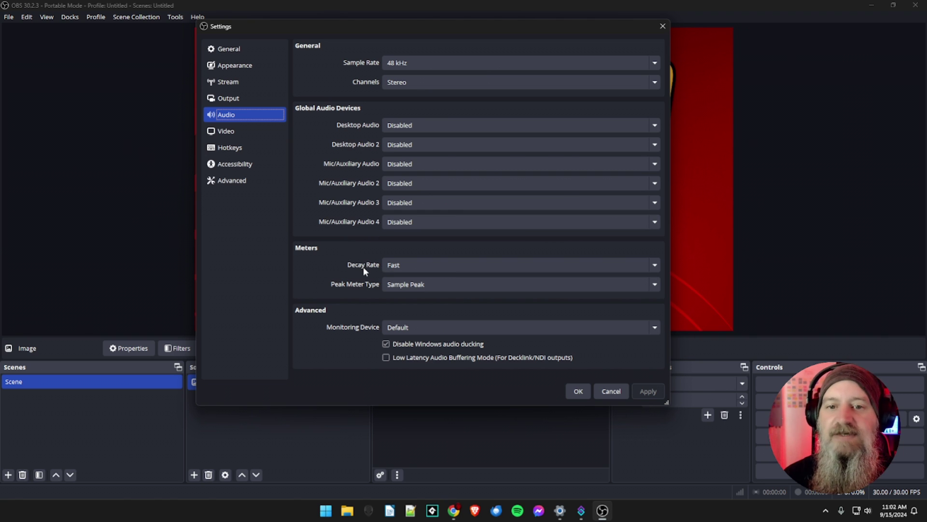
# Review the meter options and select the Fast decay rate and the Sample Peak meter type
pyautogui.click(398, 266)
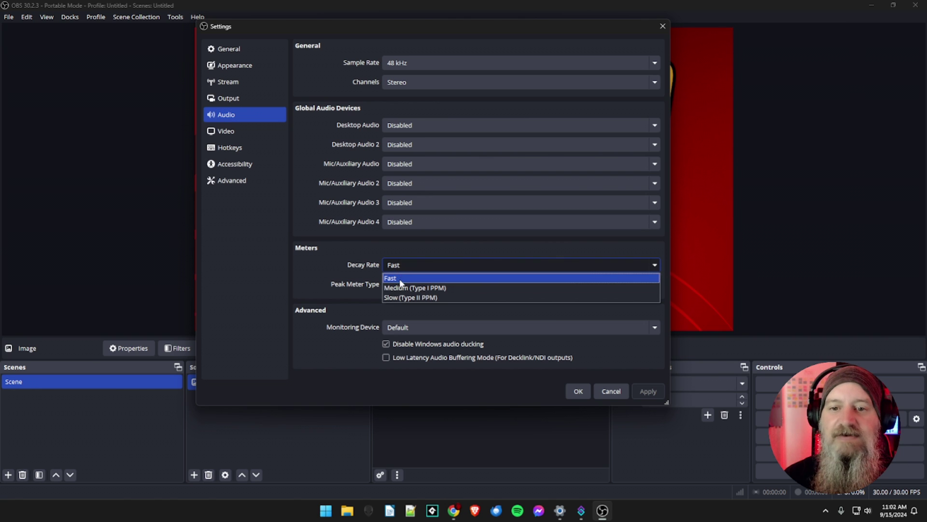
pyautogui.click(398, 278)
pyautogui.click(398, 285)
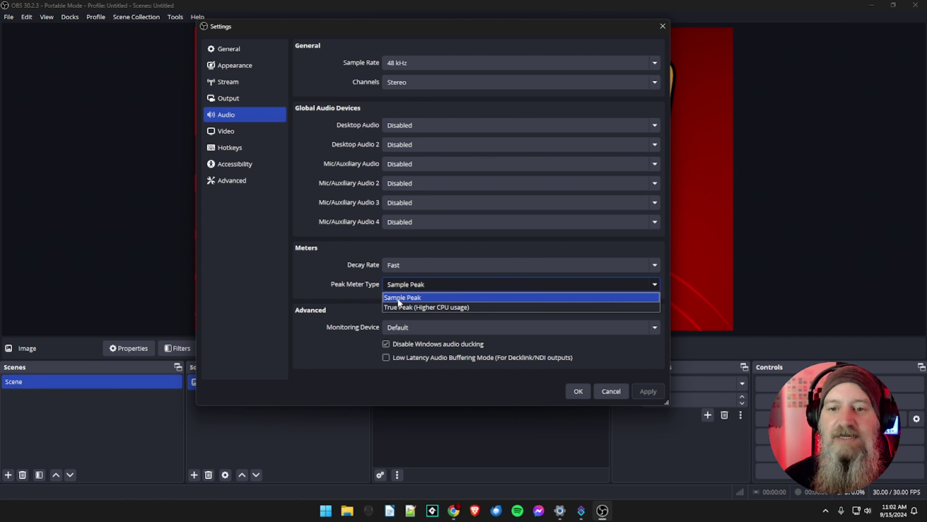
pyautogui.click(400, 298)
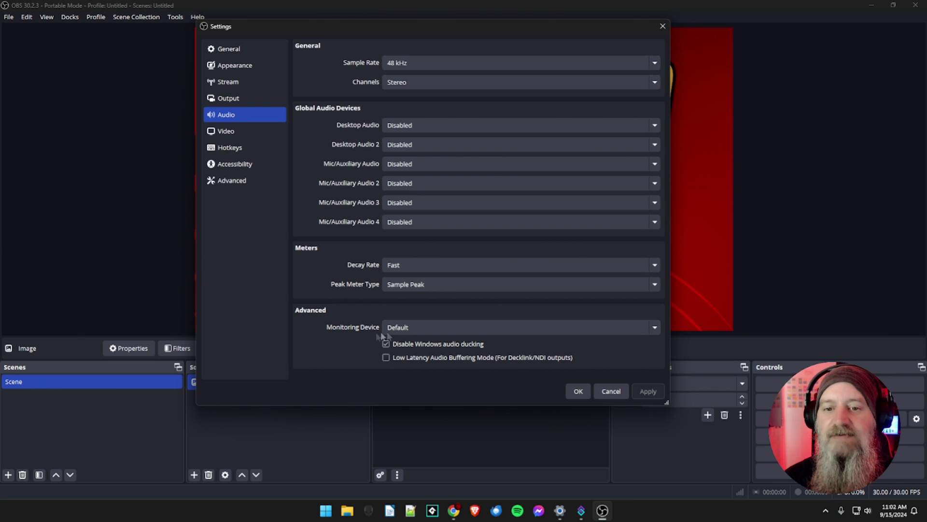
# Review the monitoring devices, try Headphones (JBL TUNE710BT) and return the selection to Default
pyautogui.click(416, 330)
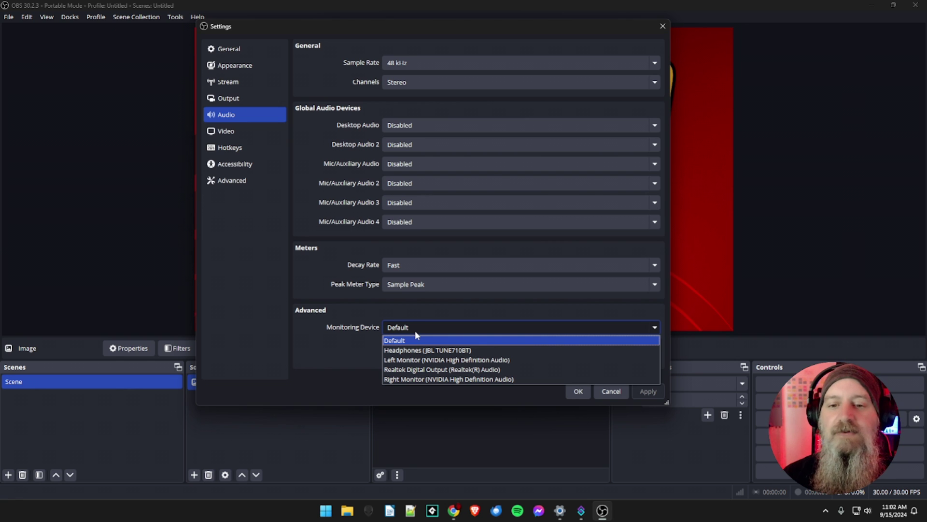
pyautogui.click(416, 331)
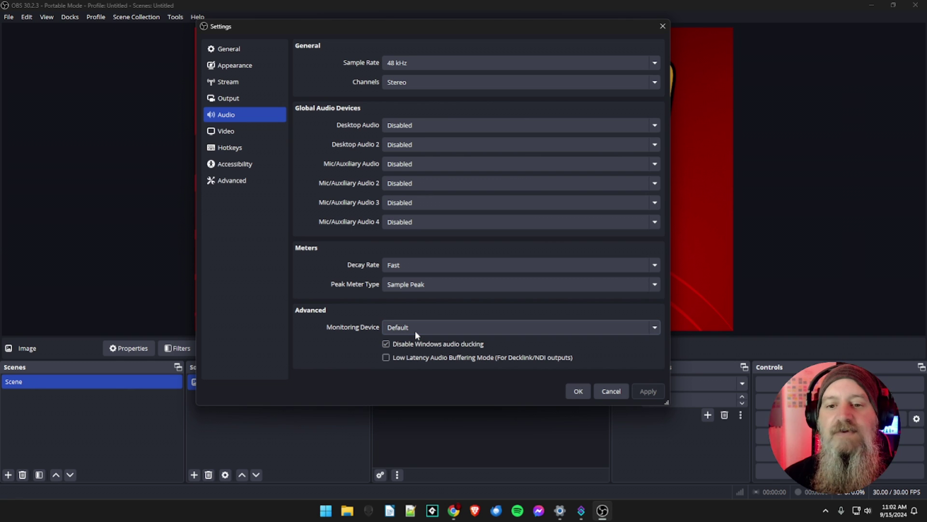
pyautogui.click(415, 331)
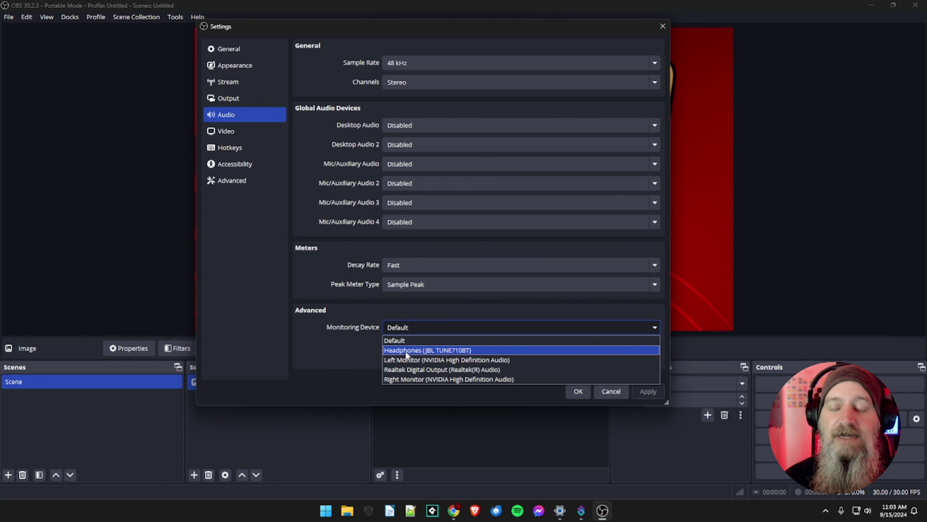
pyautogui.click(404, 351)
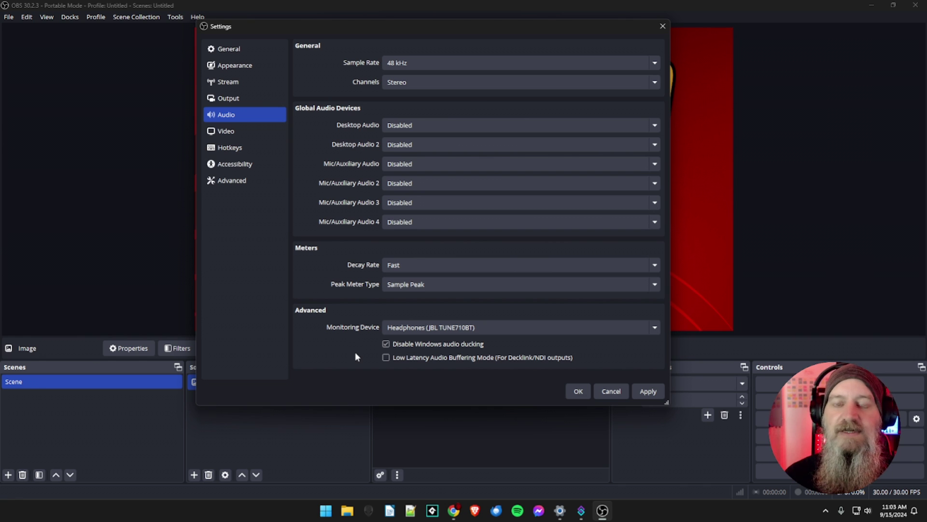
pyautogui.click(389, 331)
pyautogui.click(388, 342)
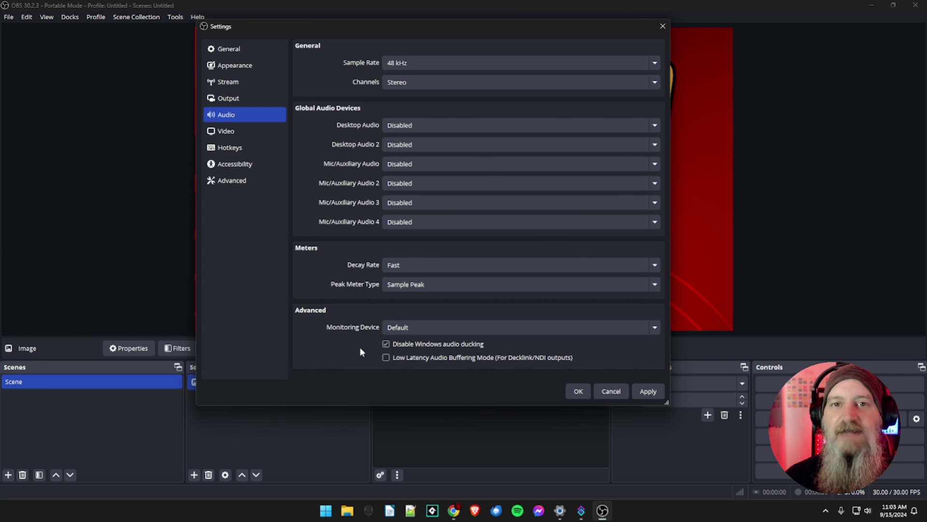
# In the Windows sound settings, switch the output to Right Monitor and back to Headphones, and close the window
pyautogui.click(867, 517)
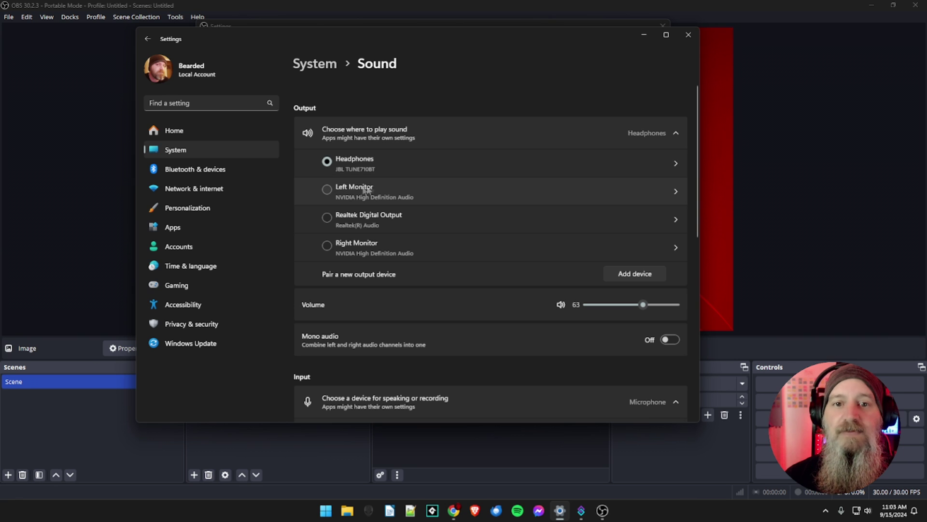
pyautogui.click(355, 250)
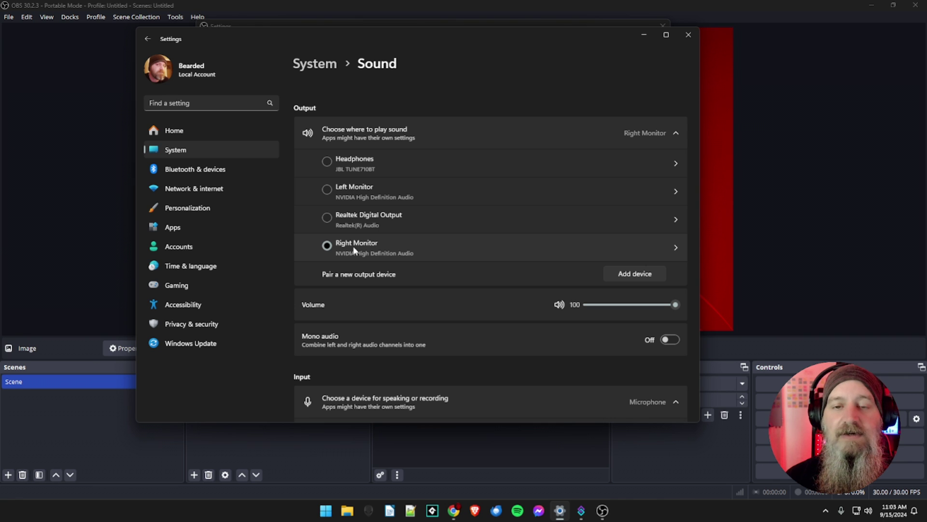
pyautogui.click(327, 161)
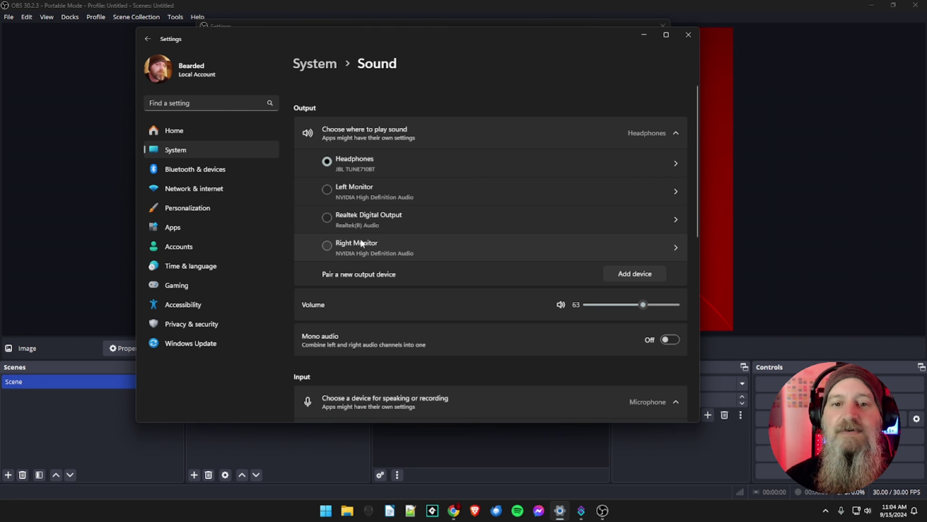
pyautogui.click(689, 35)
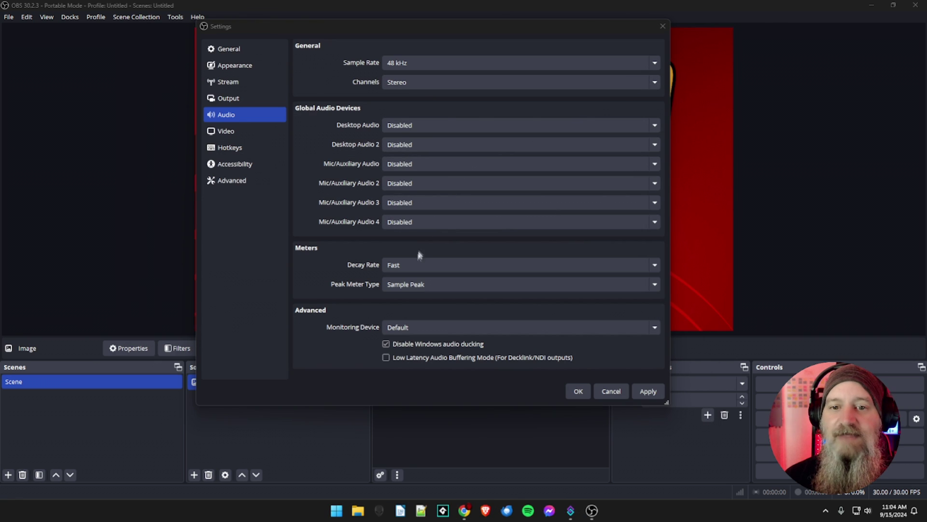
# Set the audio monitoring device to Headphones (JBL TUNE710BT)
pyautogui.click(418, 327)
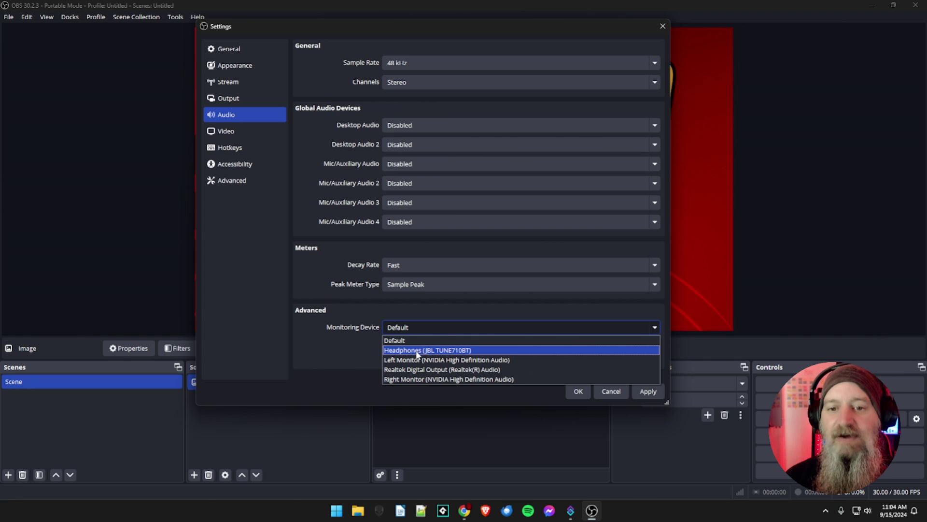
pyautogui.click(399, 349)
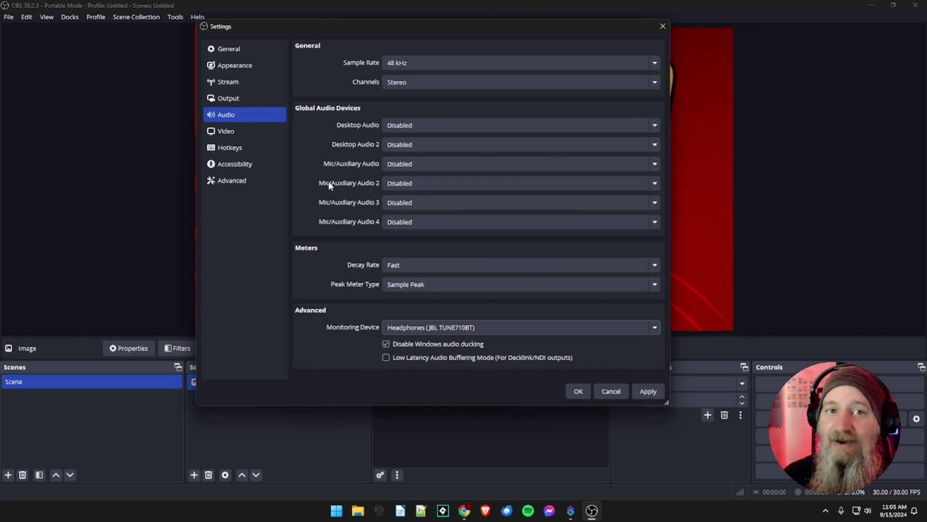
# Look through the Video, Accessibility and Advanced settings, and apply the pending changes and close the settings
pyautogui.click(229, 131)
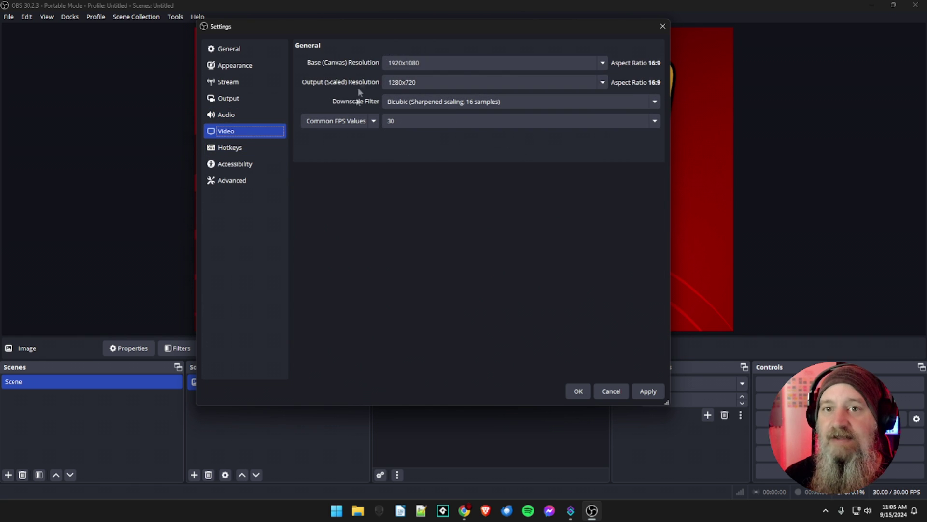
pyautogui.click(244, 167)
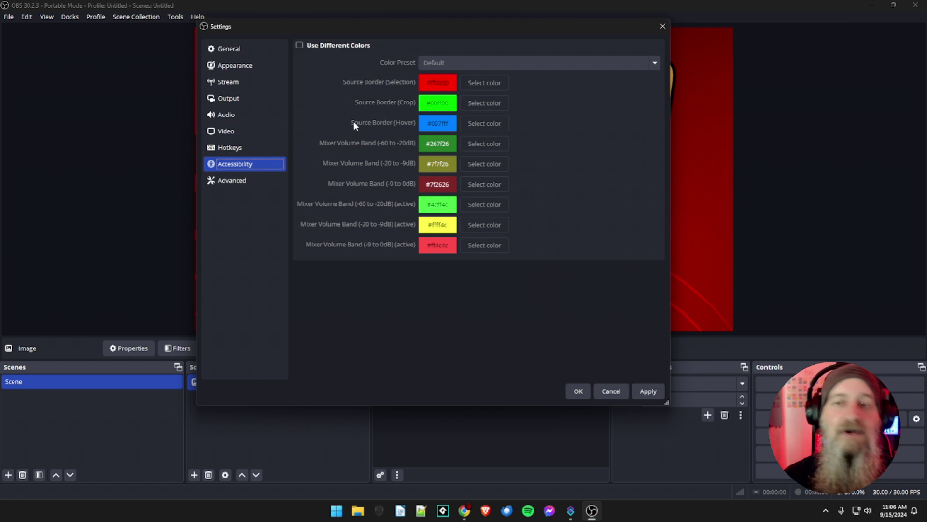
pyautogui.click(239, 181)
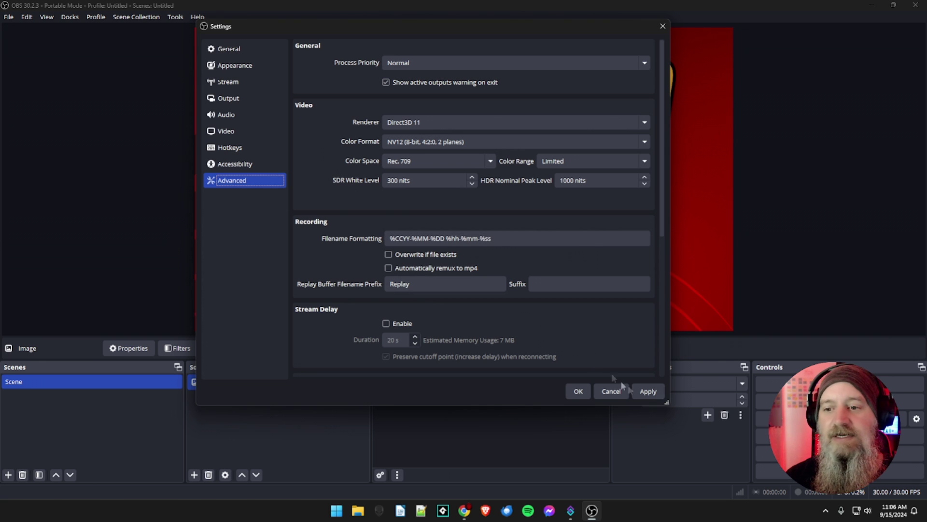
pyautogui.click(648, 392)
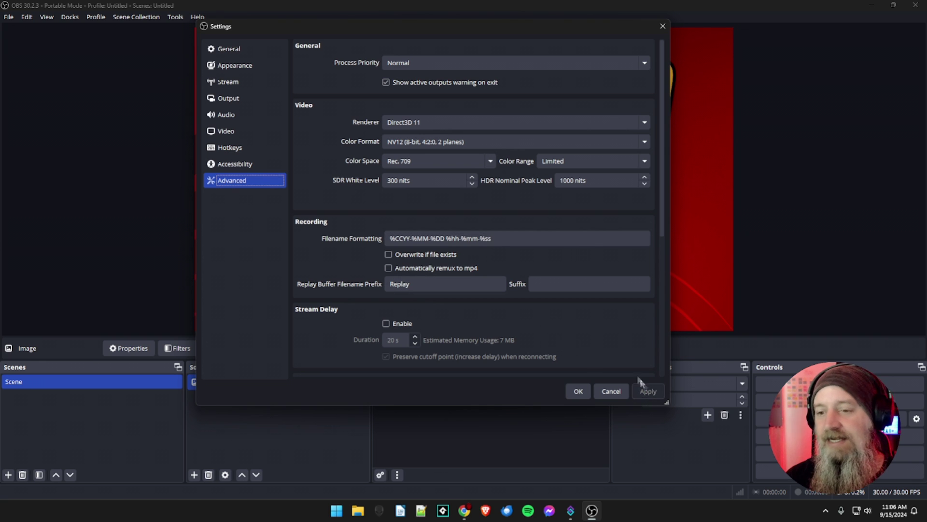
pyautogui.click(577, 391)
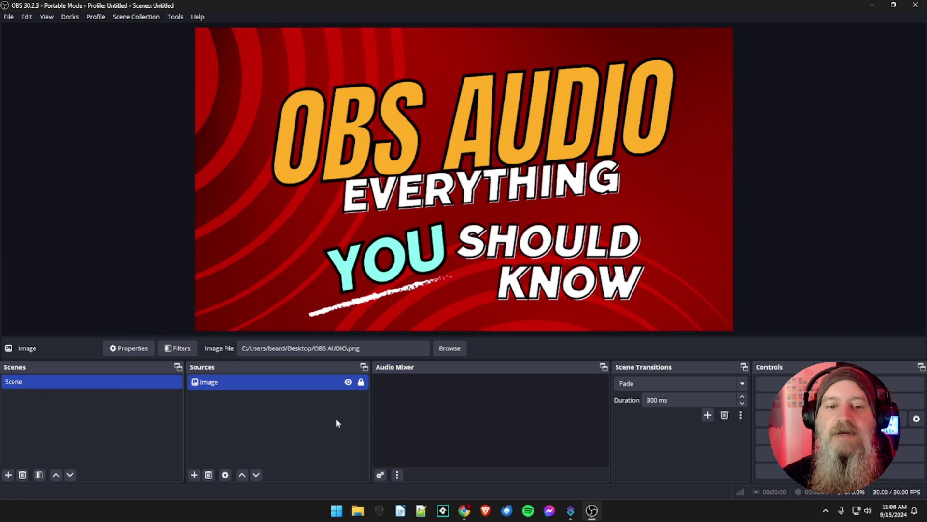
# Add a new scene named Audio
pyautogui.press('F2')
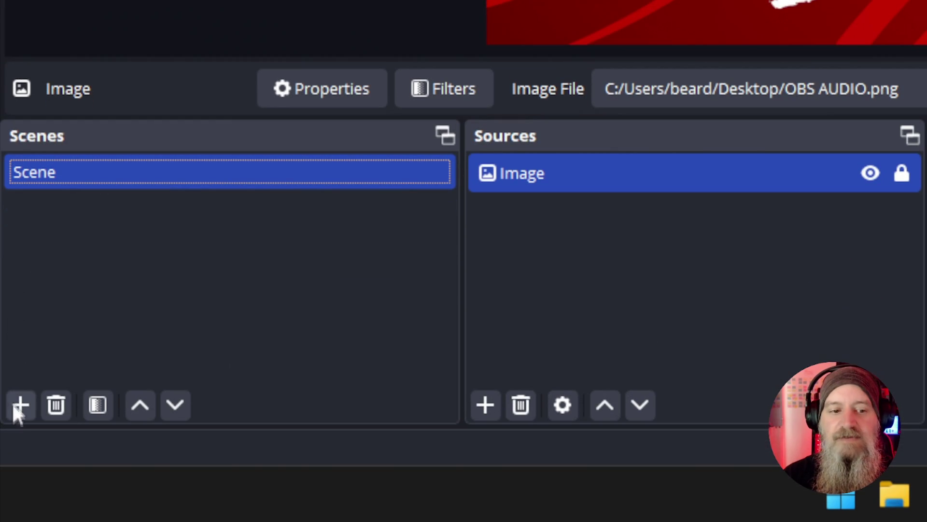
pyautogui.click(21, 509)
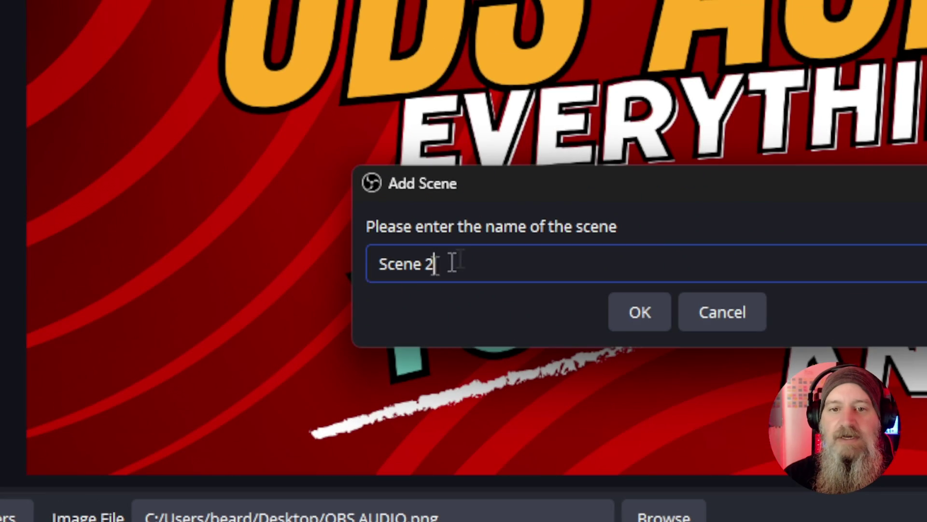
pyautogui.moveTo(456, 229); pyautogui.dragTo(370, 238)
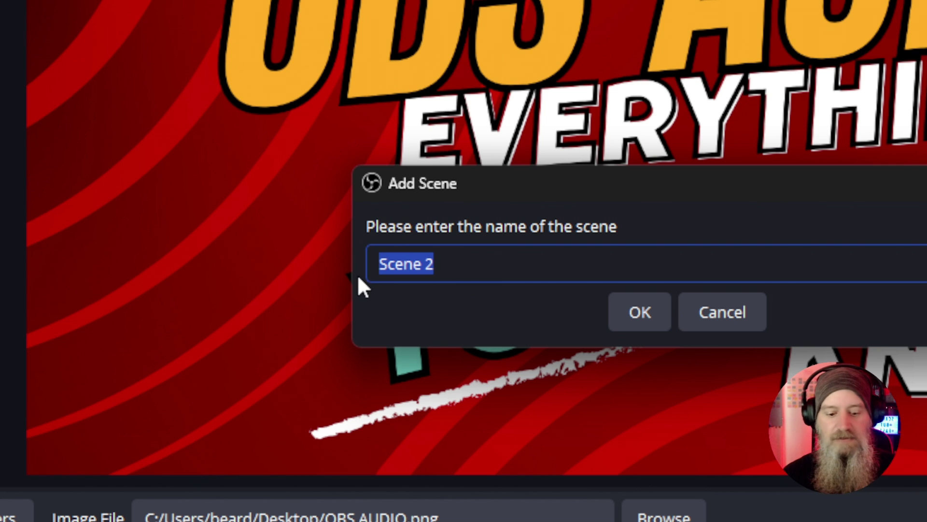
pyautogui.write('Audio')
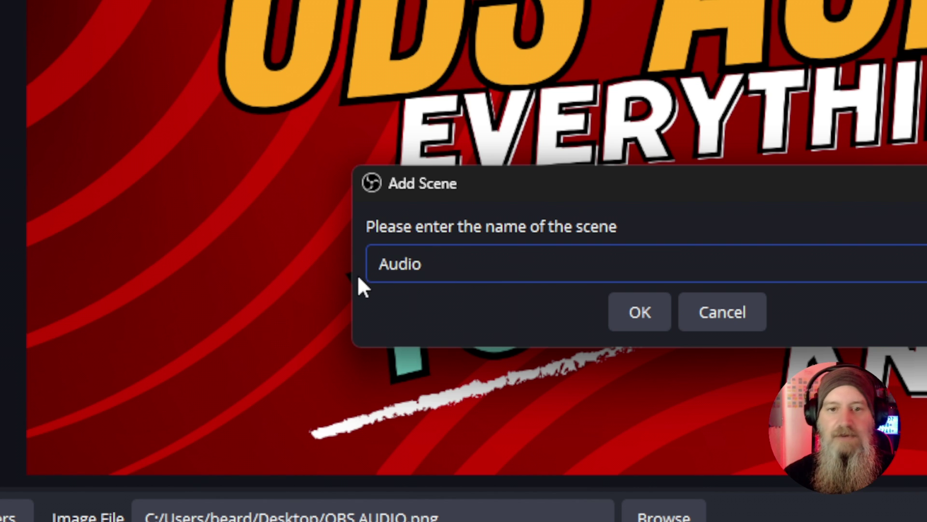
pyautogui.click(650, 309)
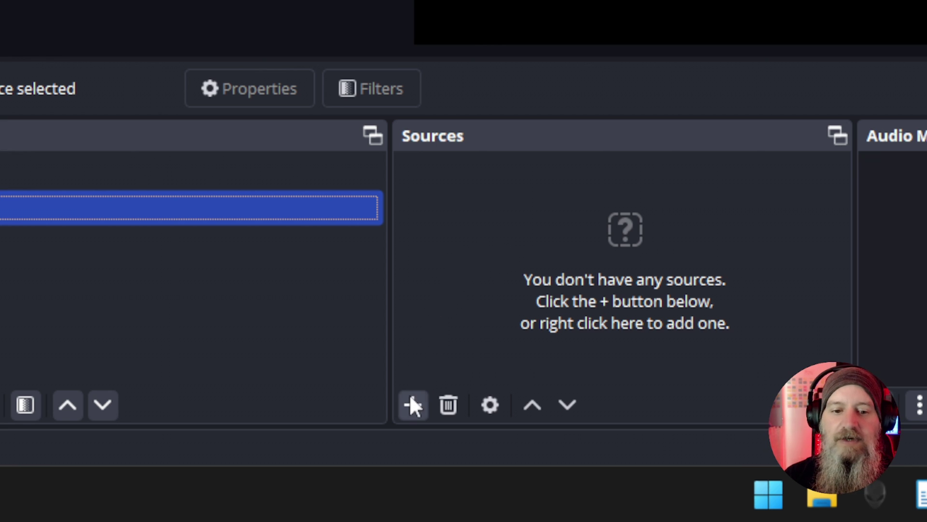
# Add a new Audio Input Capture source named Blue Yeti to the Audio scene
pyautogui.click(412, 415)
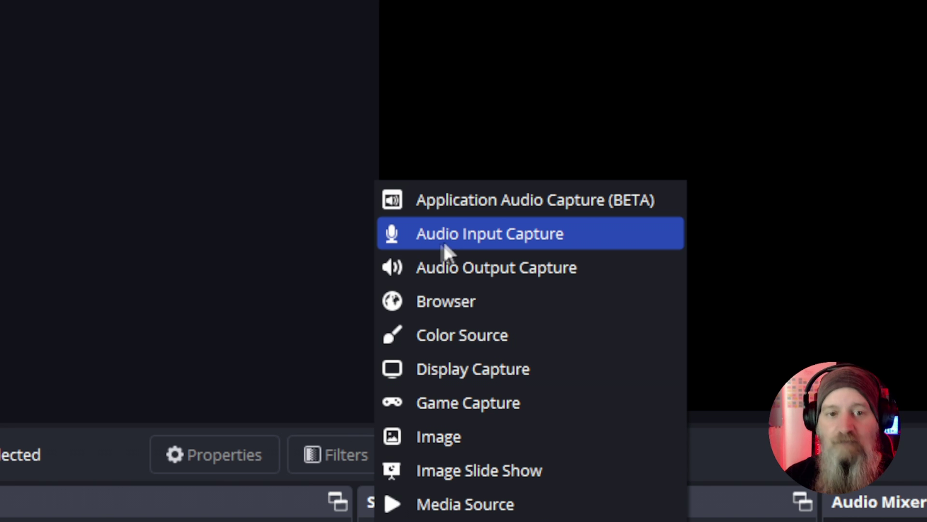
pyautogui.click(467, 237)
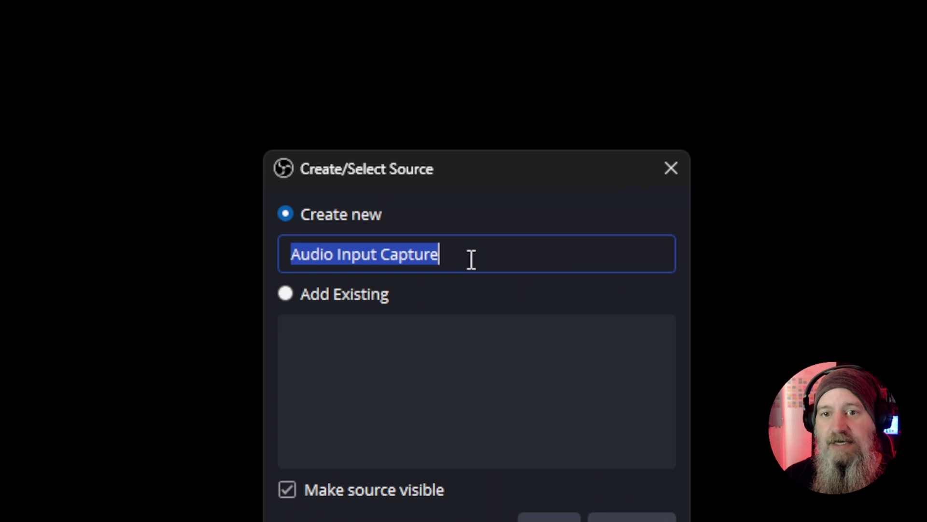
pyautogui.click(470, 258)
pyautogui.moveTo(386, 256); pyautogui.dragTo(221, 264)
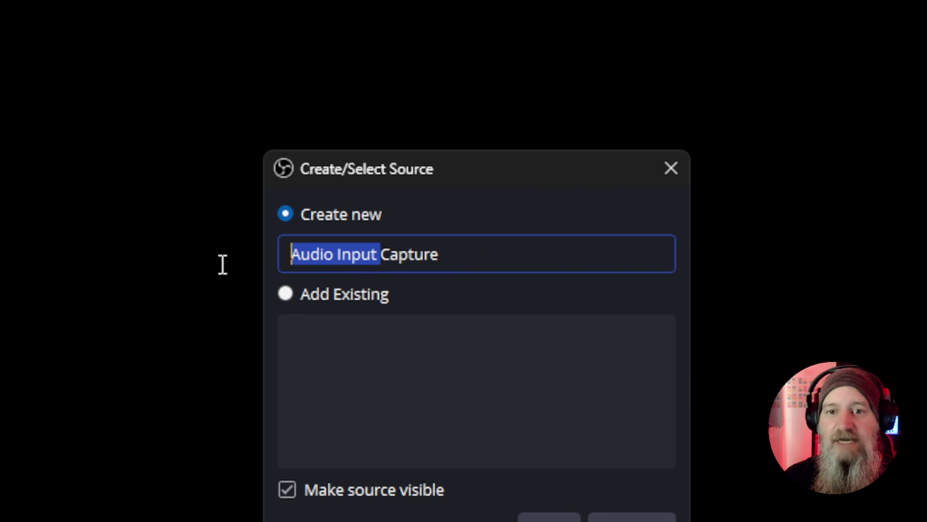
pyautogui.moveTo(468, 253); pyautogui.dragTo(182, 270)
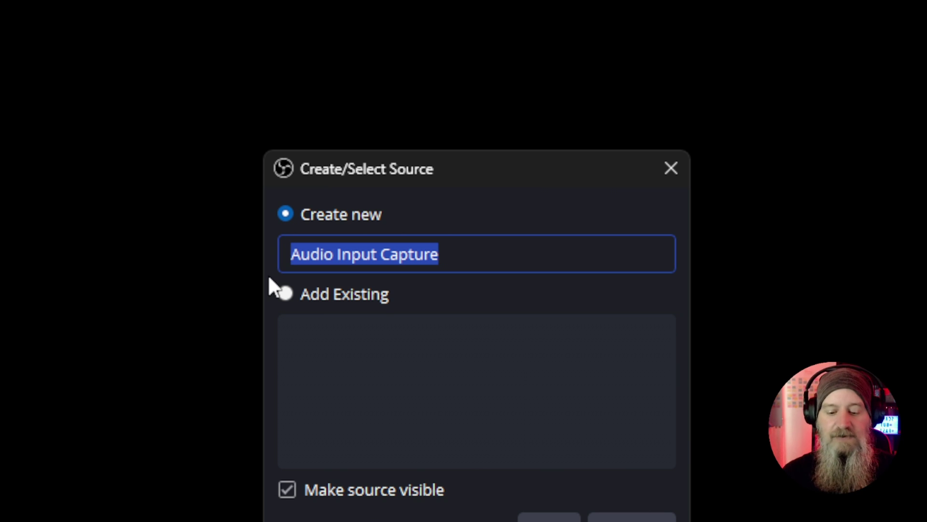
pyautogui.write('Blue')
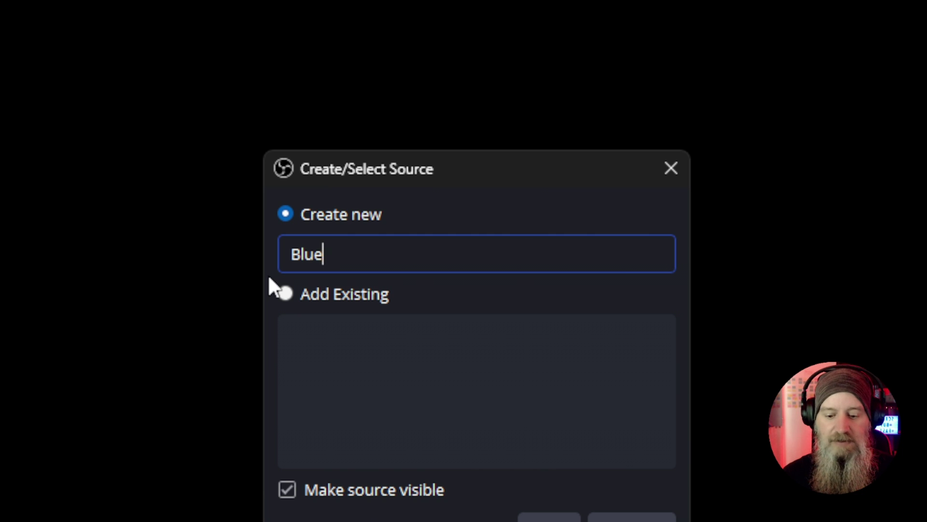
pyautogui.write(' Yeti')
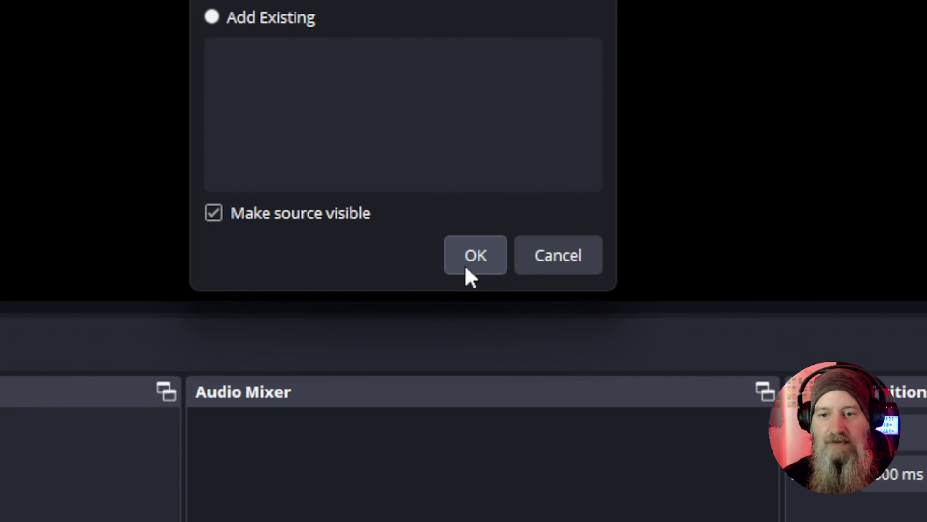
pyautogui.click(466, 267)
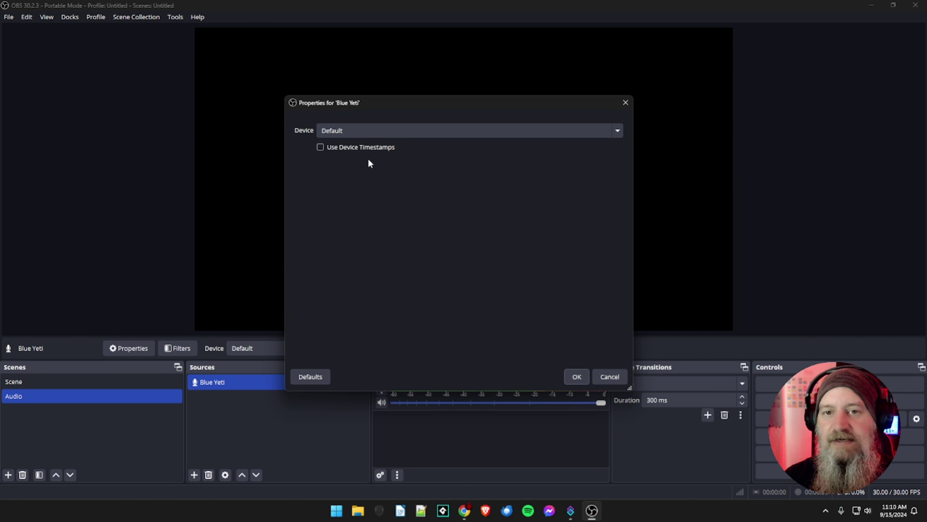
# Set the Blue Yeti source's device to Microphone (Yeti Classic) and accept its properties
pyautogui.click(377, 130)
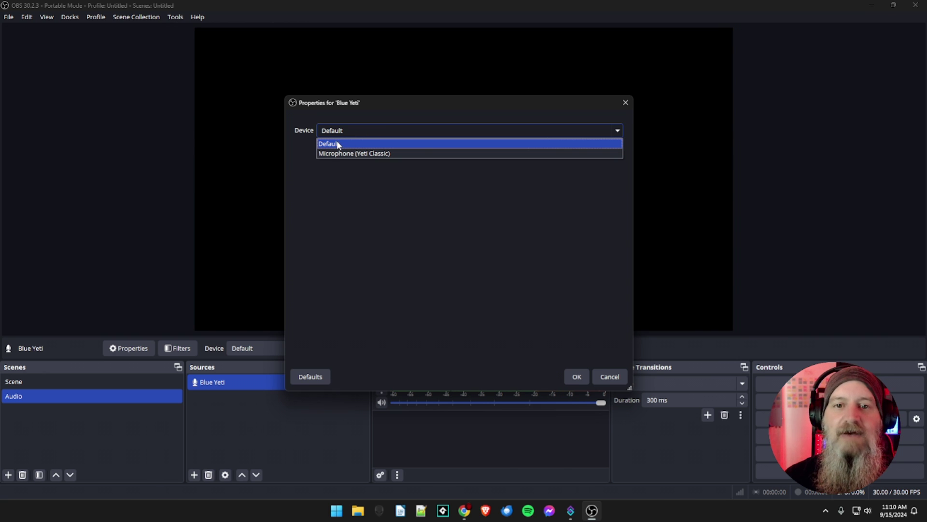
pyautogui.click(359, 154)
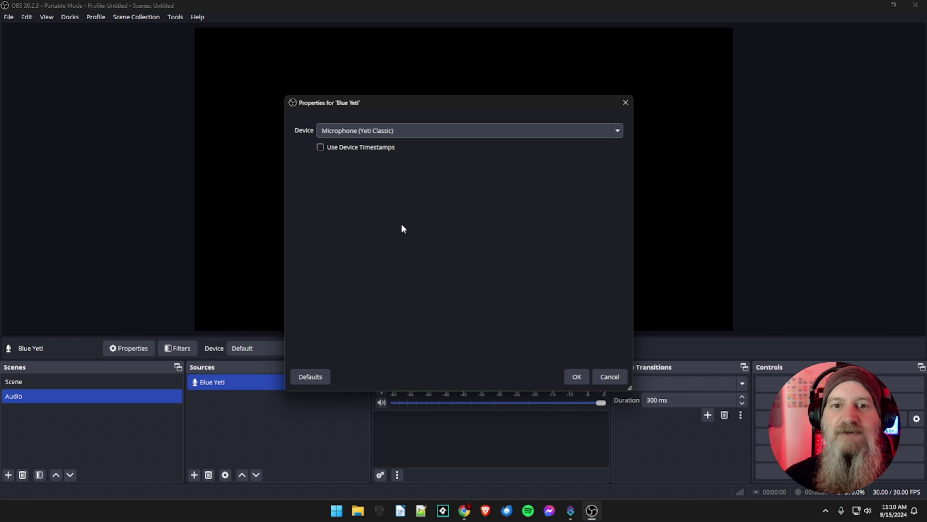
pyautogui.click(576, 377)
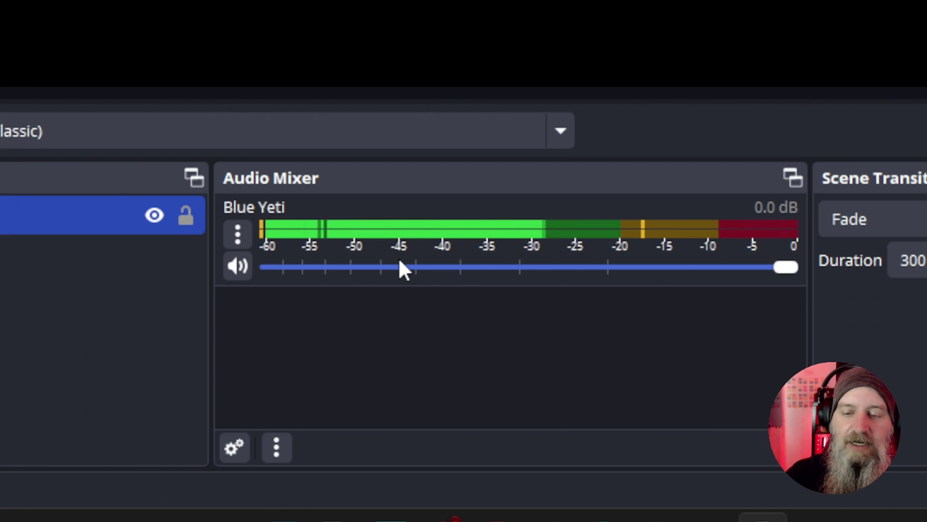
# Switch the Audio Mixer to the vertical layout, comparing it once with the horizontal layout
pyautogui.rightClick(343, 332)
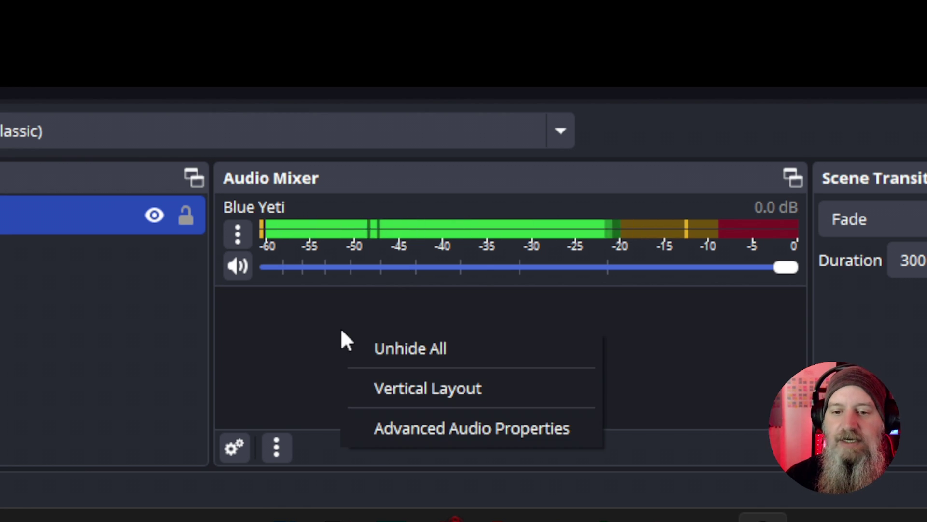
pyautogui.click(435, 390)
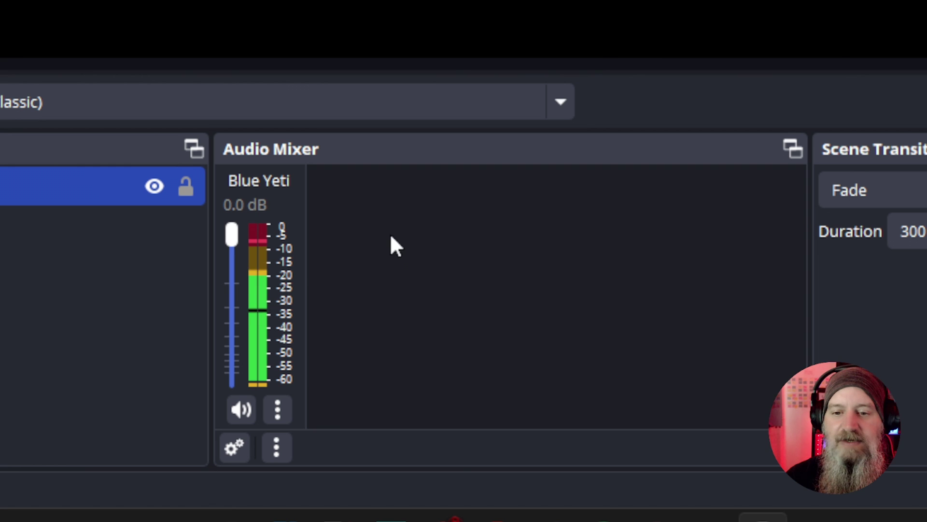
pyautogui.rightClick(378, 259)
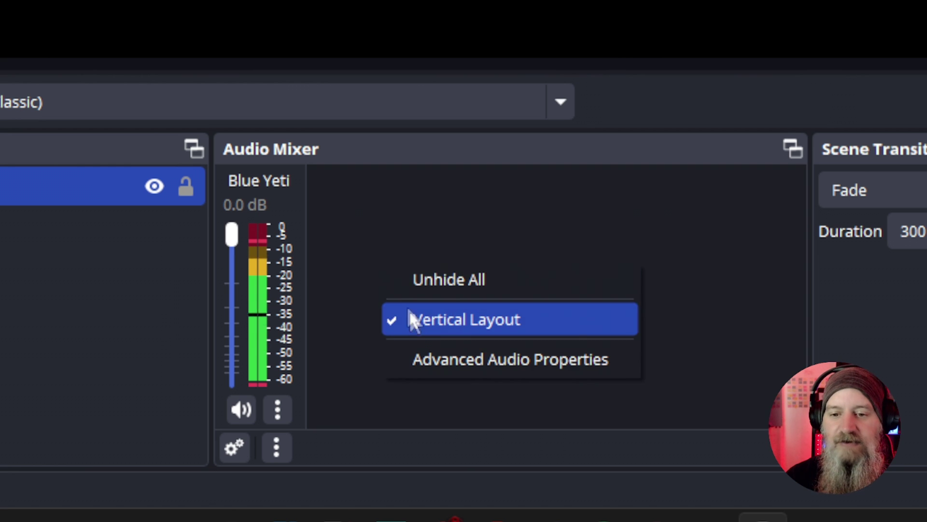
pyautogui.click(415, 320)
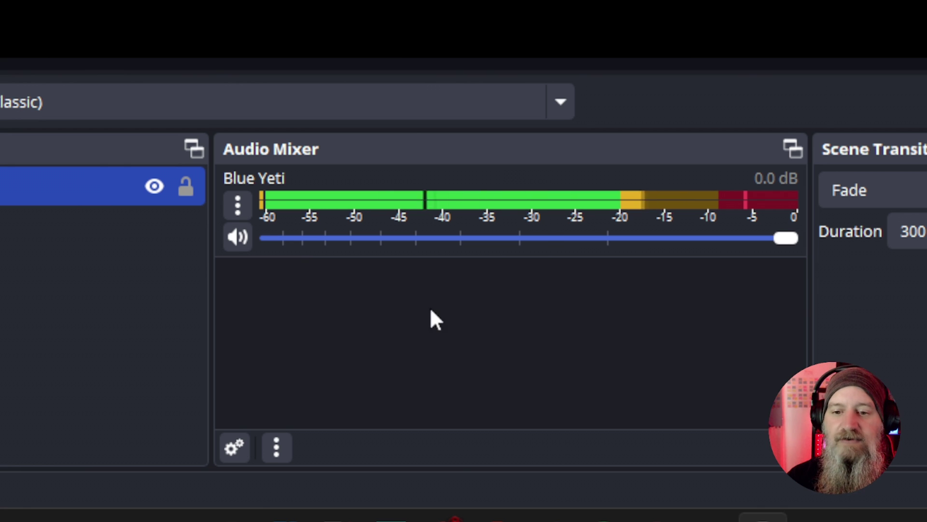
pyautogui.rightClick(398, 308)
pyautogui.click(454, 372)
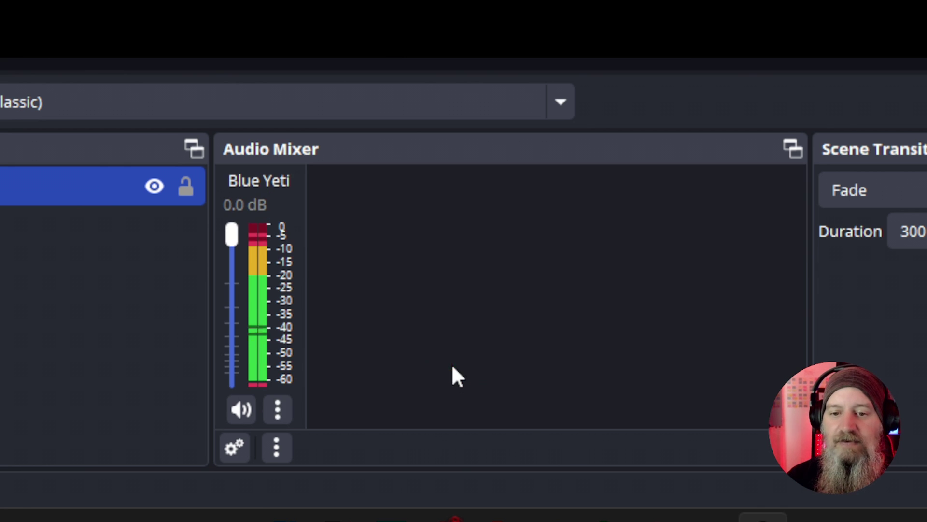
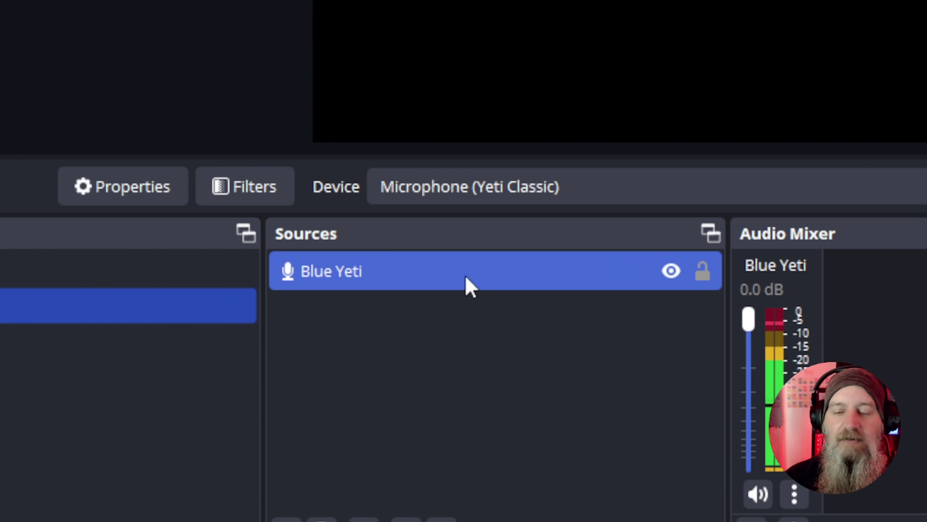
# Open the audio filters window for the Blue Yeti microphone source
pyautogui.rightClick(0, 193)
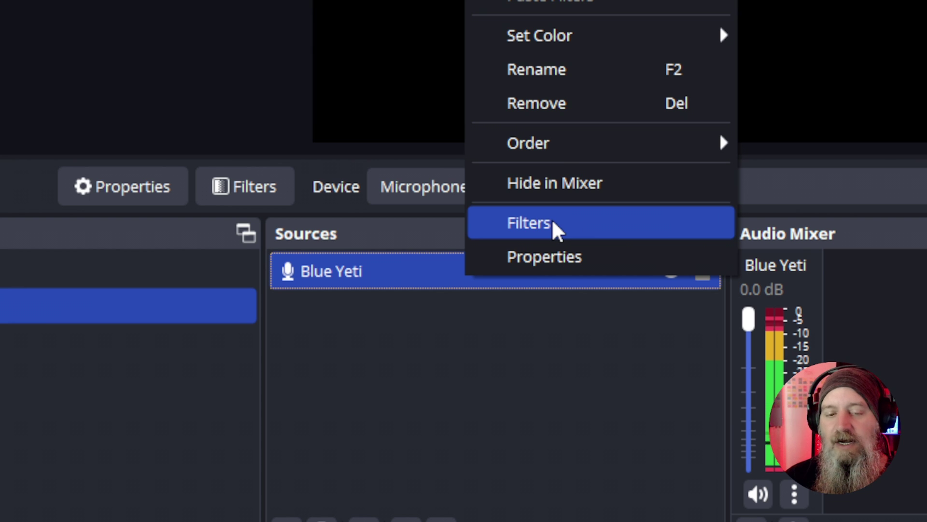
pyautogui.click(550, 311)
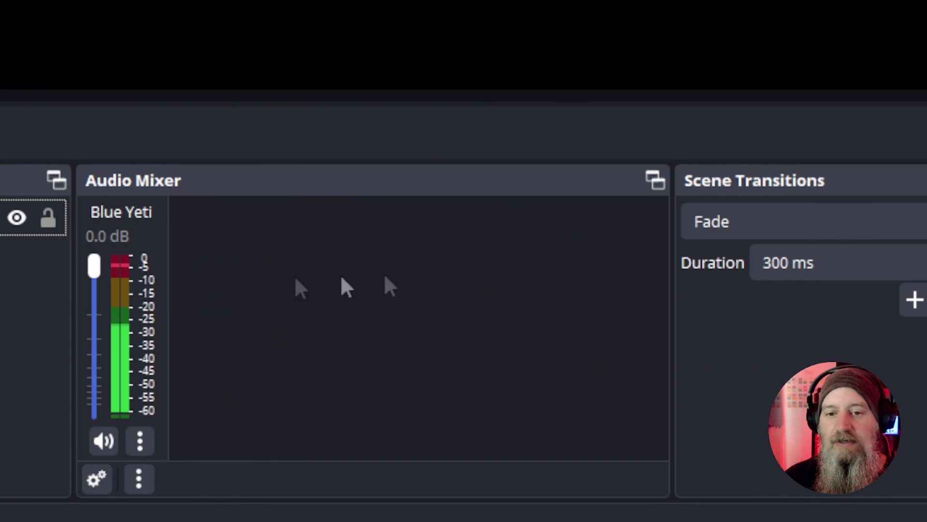
pyautogui.rightClick(784, 336)
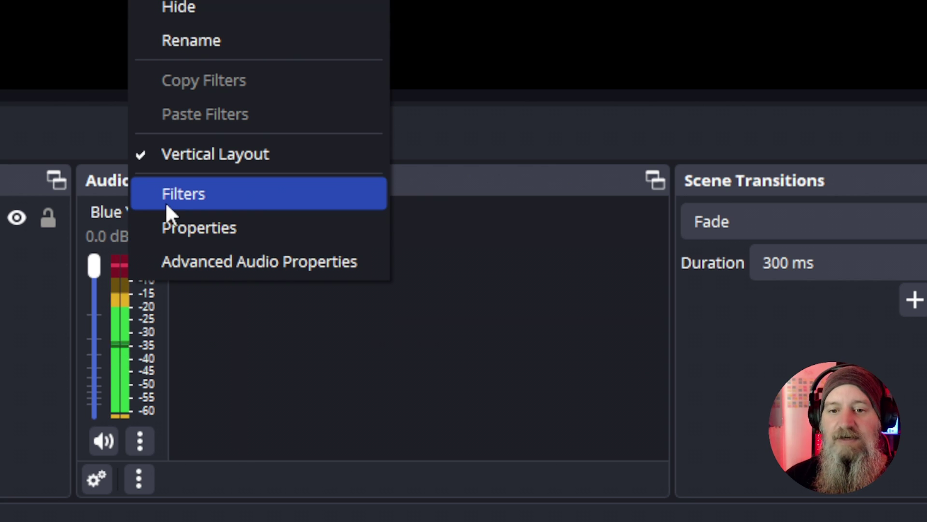
pyautogui.click(196, 324)
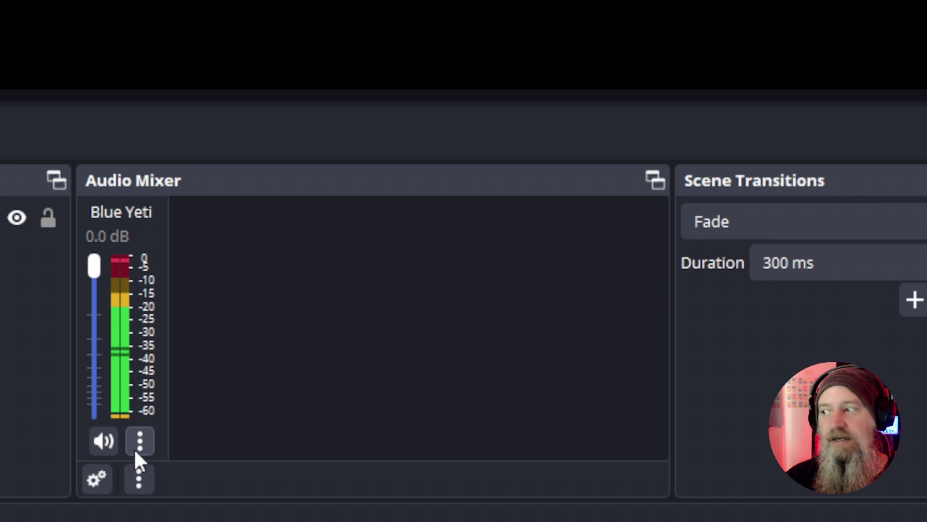
pyautogui.click(140, 436)
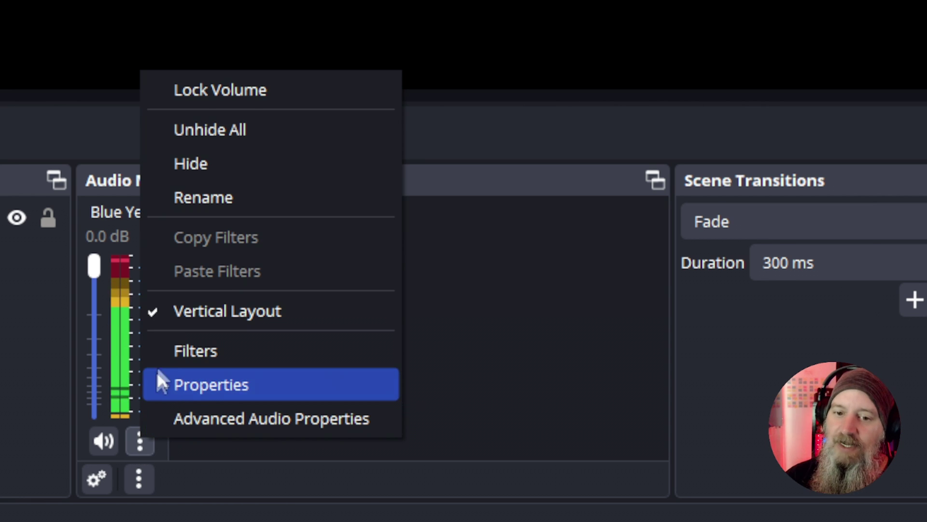
pyautogui.click(172, 349)
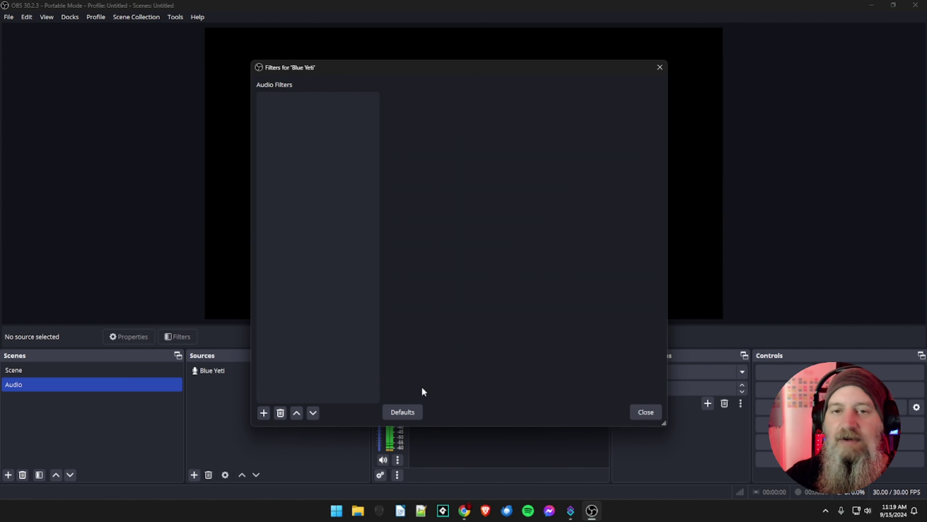
pyautogui.moveTo(394, 69); pyautogui.dragTo(381, 71)
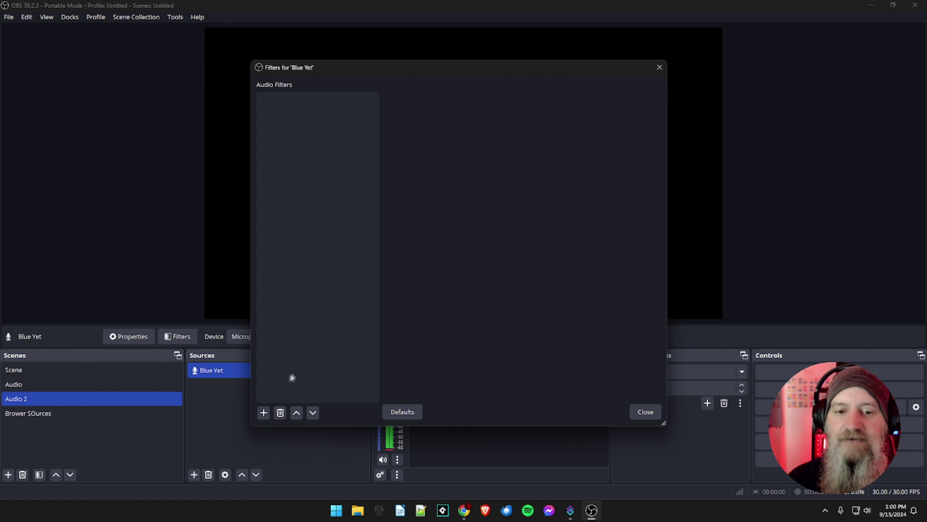
# Add a Noise Suppression filter to the microphone source, using the RNNoise (good quality, more CPU usage) method
pyautogui.click(263, 413)
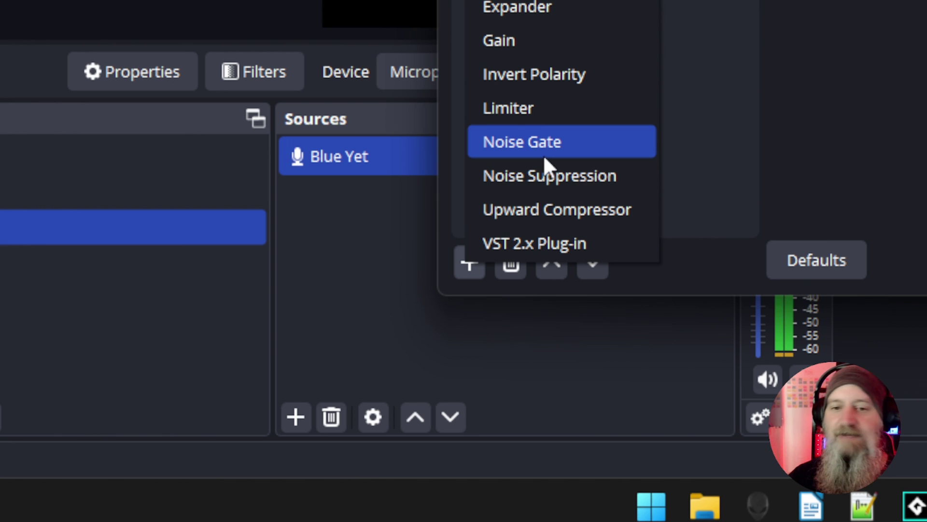
pyautogui.click(568, 186)
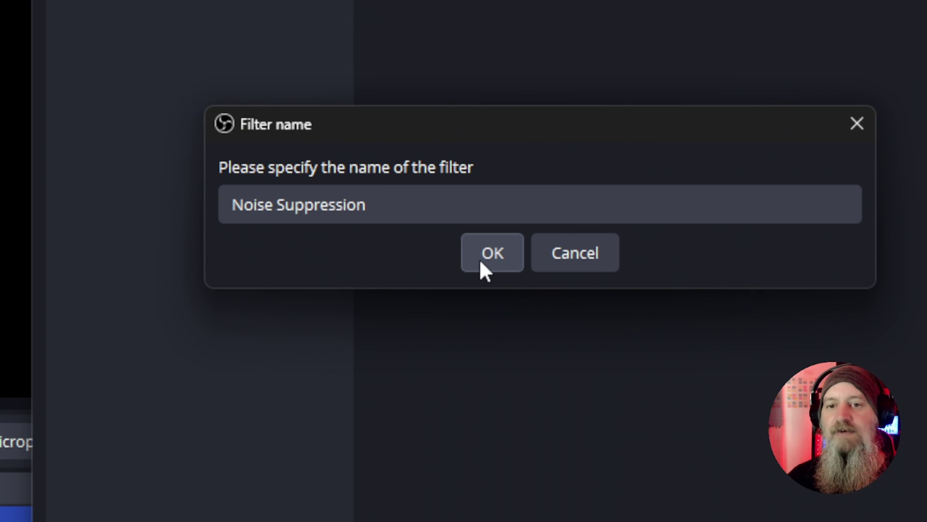
pyautogui.click(490, 253)
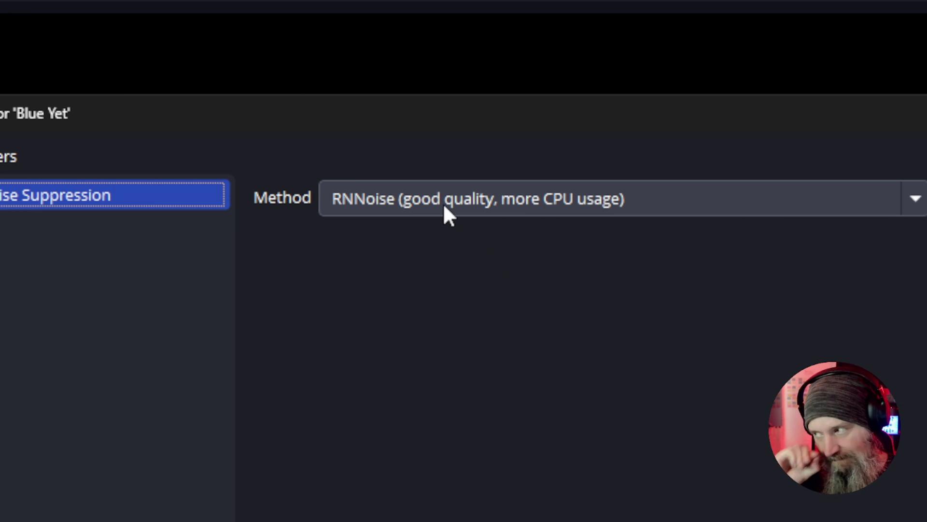
pyautogui.click(444, 206)
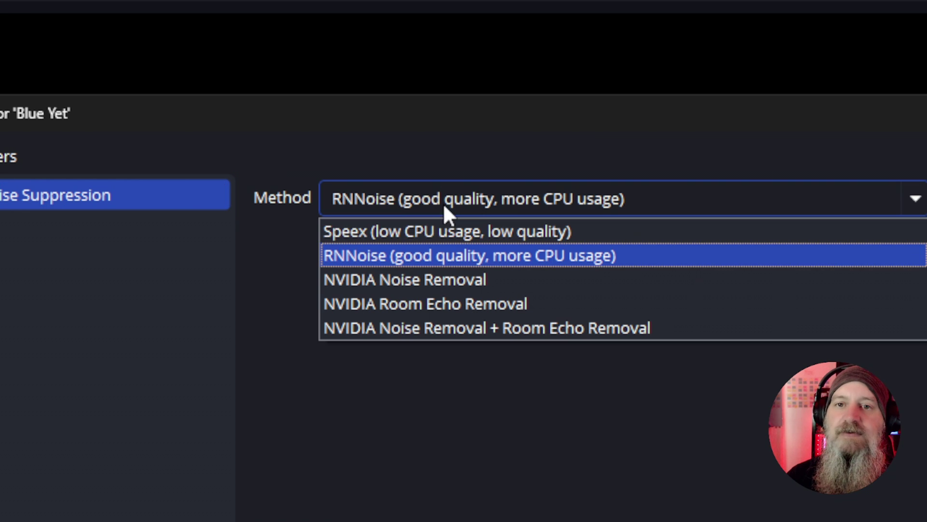
pyautogui.click(373, 259)
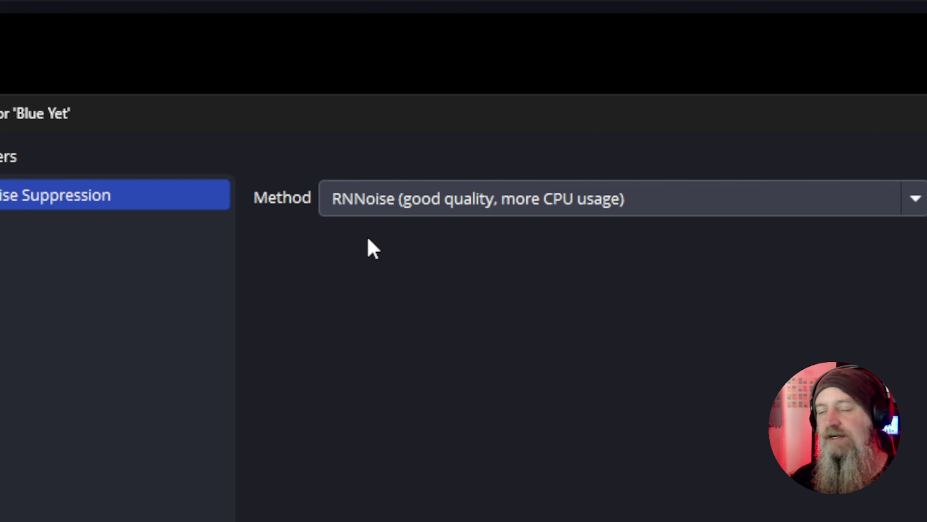
pyautogui.click(368, 205)
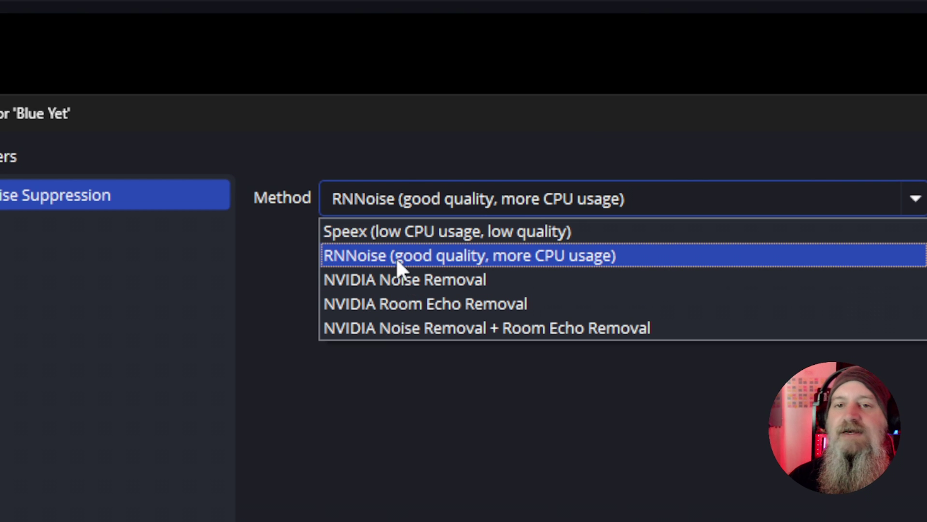
pyautogui.click(367, 259)
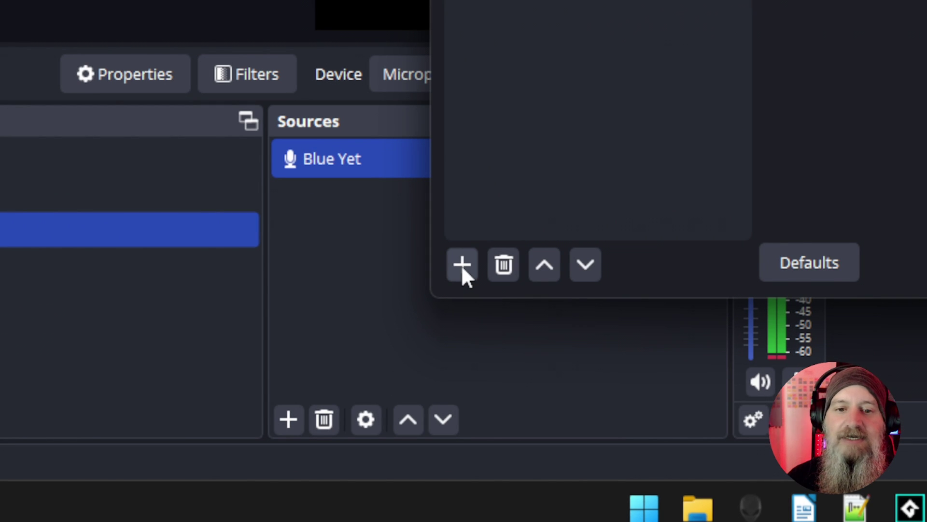
# Add a Noise Gate filter to the microphone source, keeping the suggested filter name
pyautogui.click(462, 265)
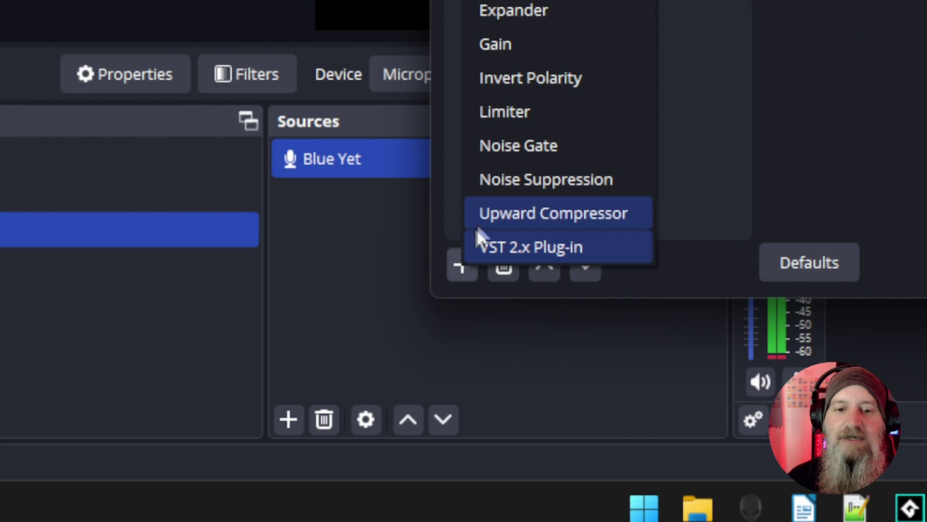
pyautogui.click(520, 149)
pyautogui.click(483, 255)
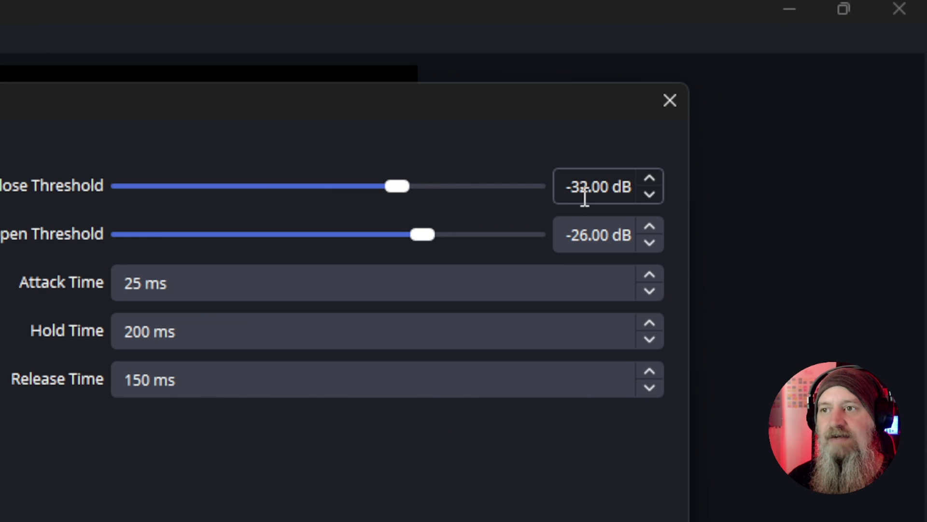
# Set the Noise Gate's close threshold to -34 dB, open threshold to -30 dB and release time to 200 ms
pyautogui.moveTo(580, 193); pyautogui.dragTo(589, 192)
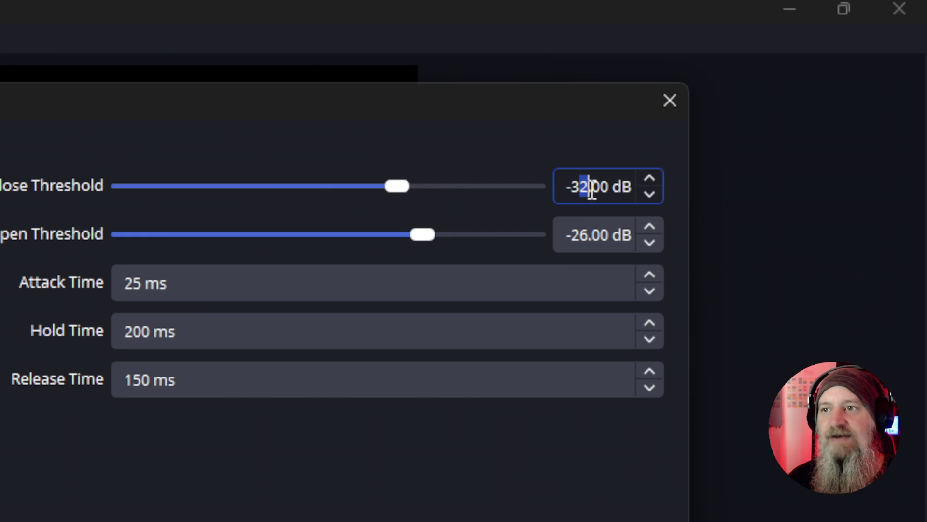
pyautogui.write('4')
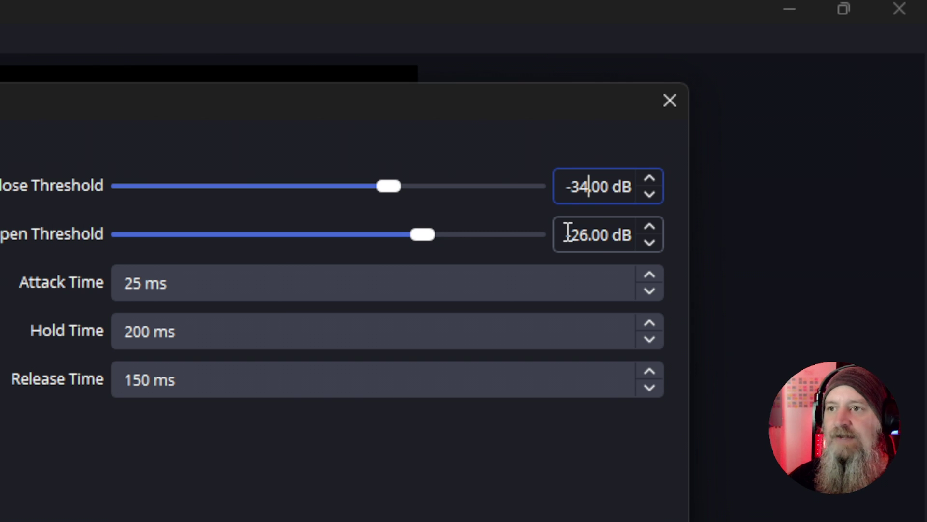
pyautogui.moveTo(571, 234); pyautogui.dragTo(592, 238)
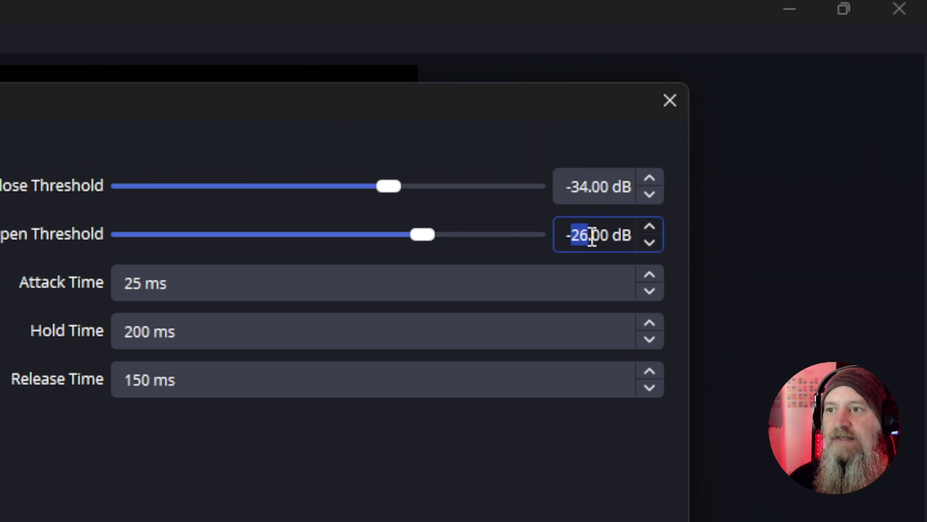
pyautogui.write('30')
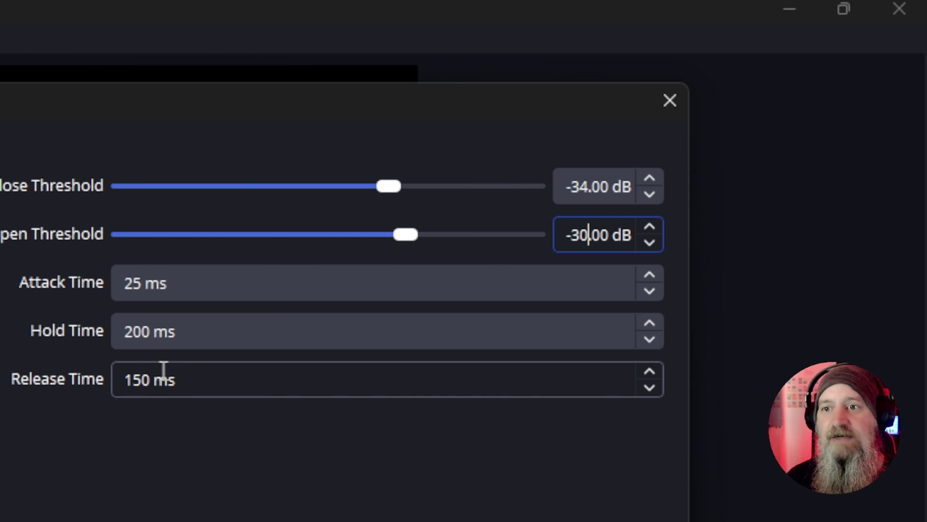
pyautogui.moveTo(153, 380); pyautogui.dragTo(123, 379)
pyautogui.write('200')
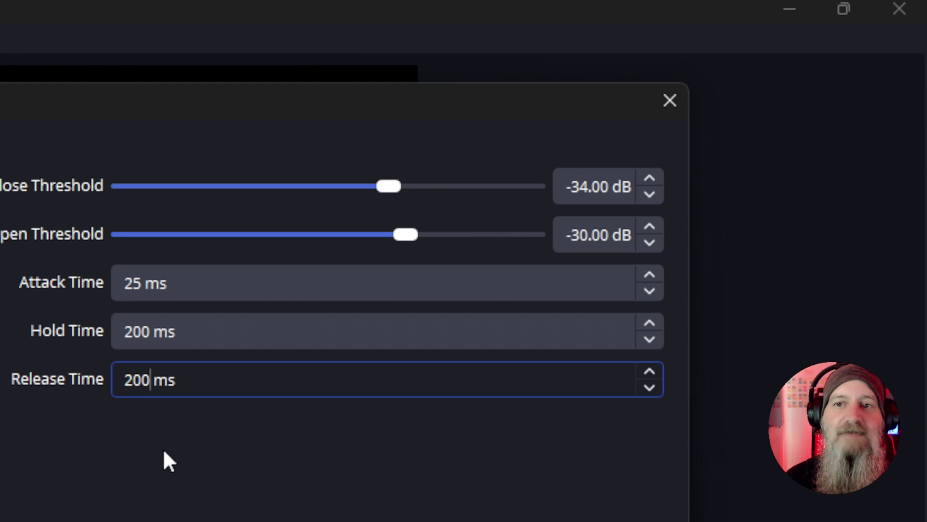
pyautogui.click(163, 448)
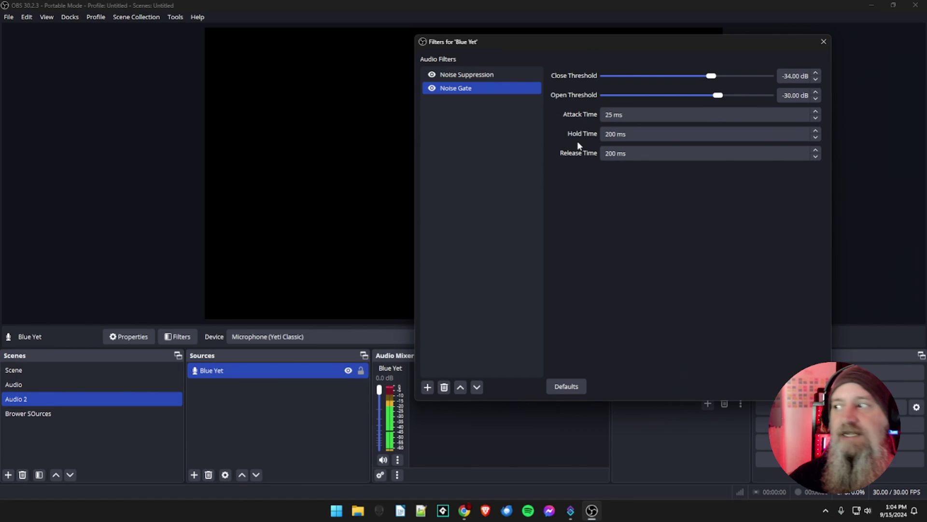
# Remove the Noise Gate filter from the microphone source
pyautogui.keyDown('shift'); pyautogui.click(464, 81); pyautogui.keyUp('shift')
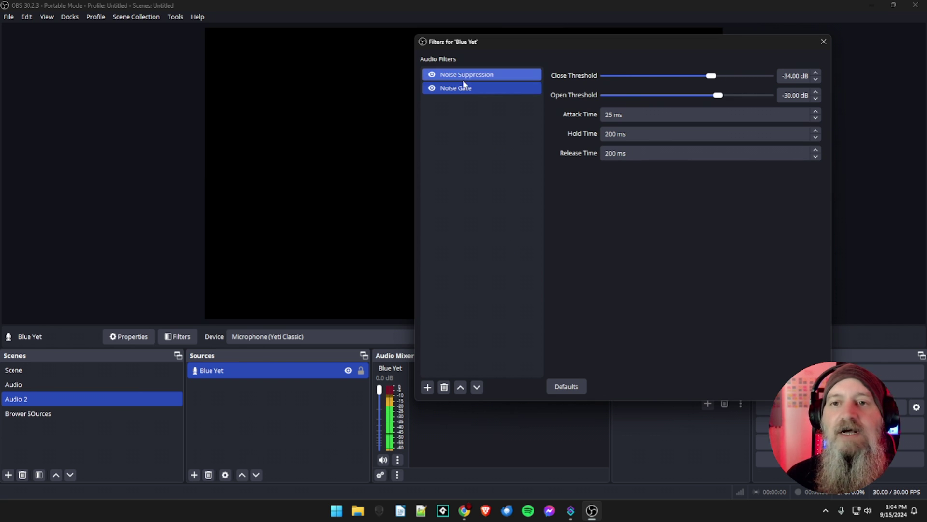
pyautogui.click(463, 89)
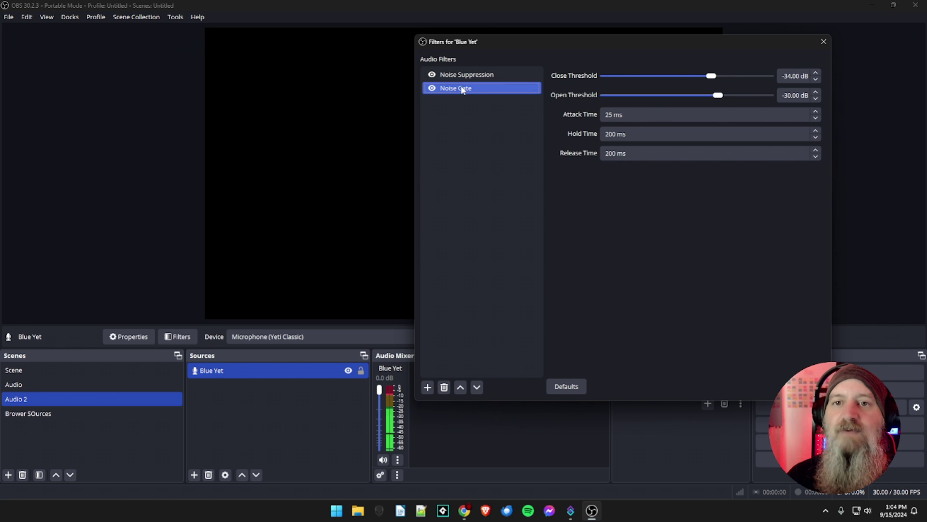
pyautogui.click(444, 387)
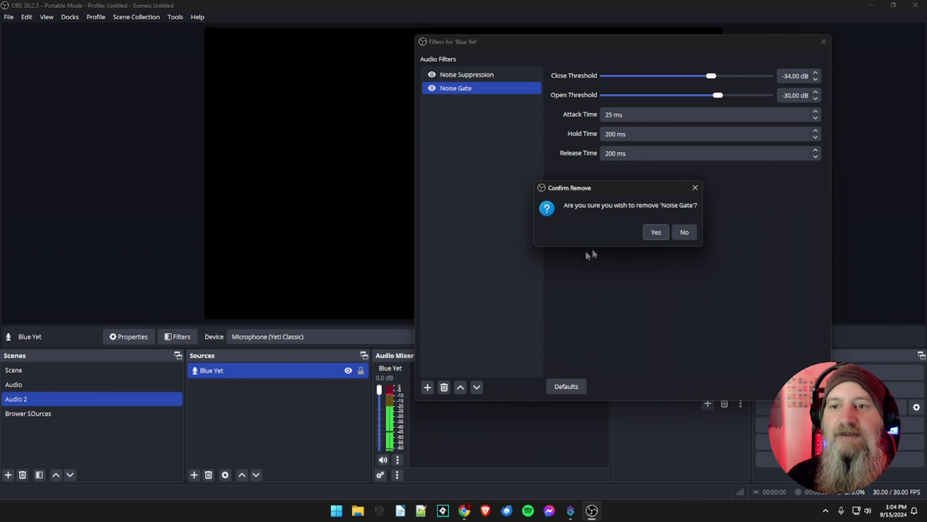
pyautogui.click(655, 232)
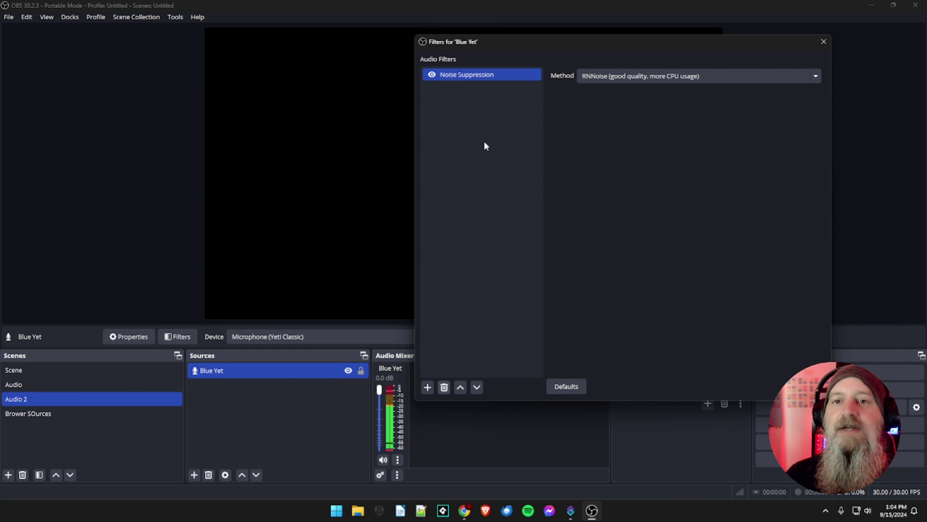
# Add a Compressor filter to the microphone source, keeping the suggested filter name
pyautogui.click(431, 389)
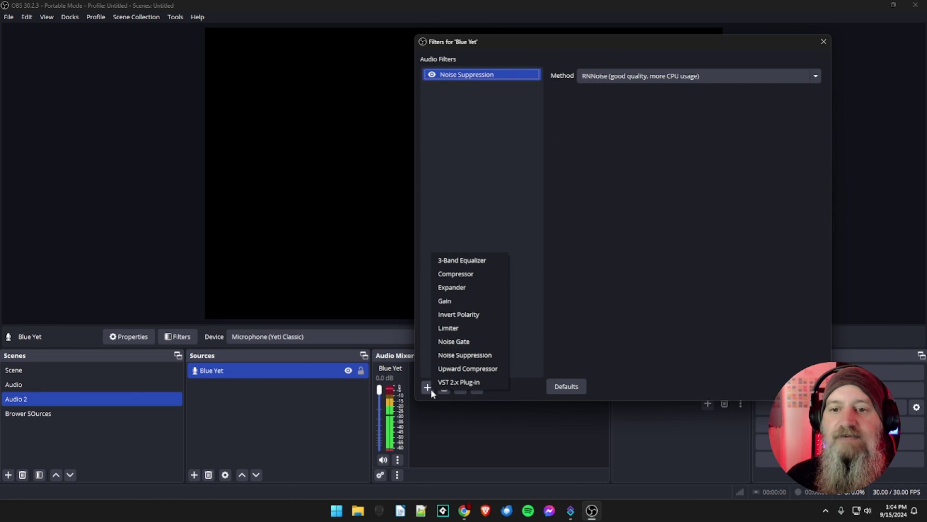
pyautogui.click(468, 273)
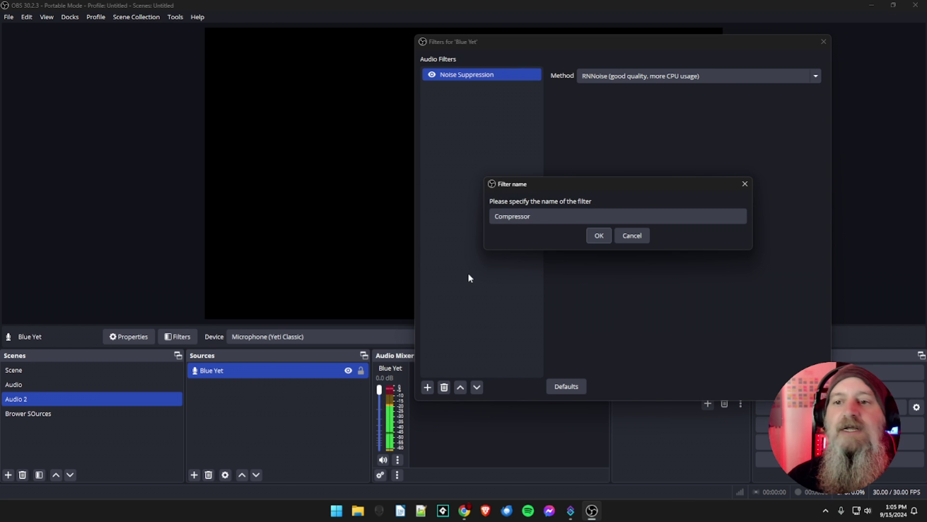
pyautogui.click(598, 237)
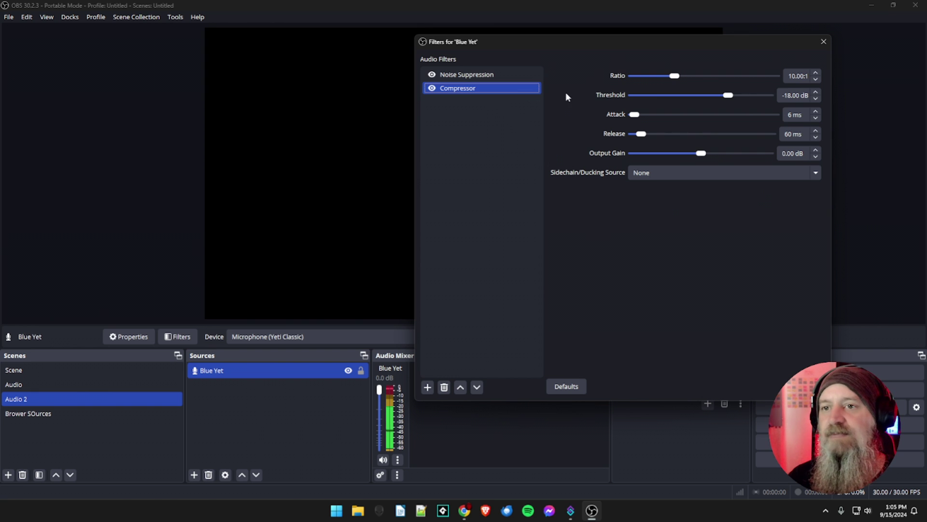
# Add a Gain filter to the microphone source under its suggested name and set the gain to 3 dB
pyautogui.click(427, 388)
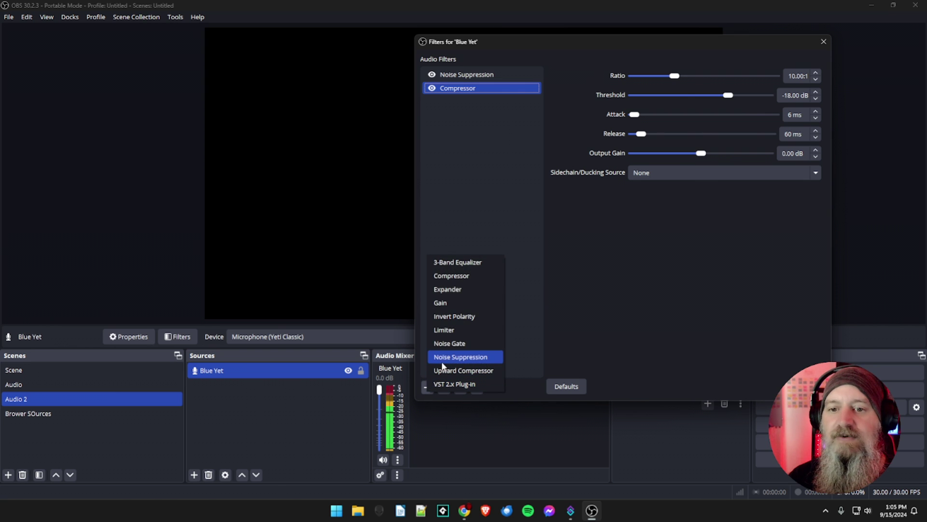
pyautogui.click(446, 303)
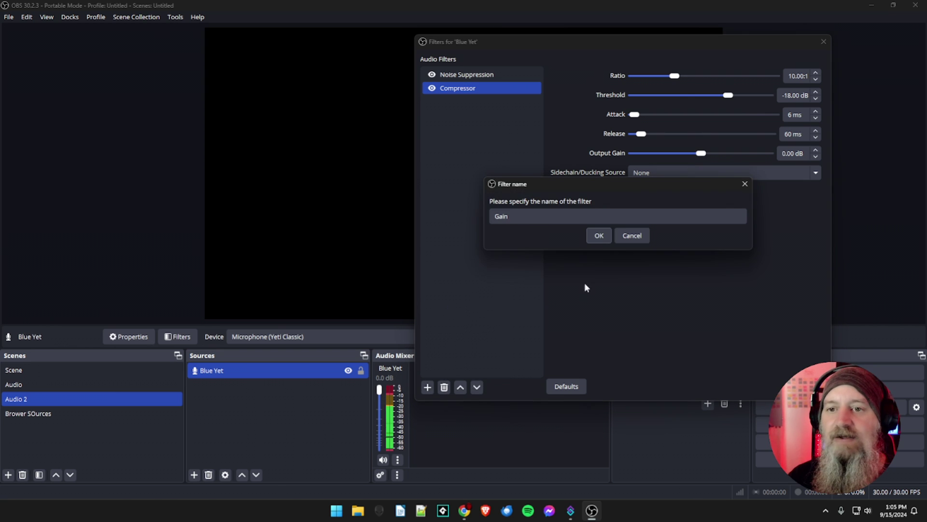
pyautogui.click(599, 236)
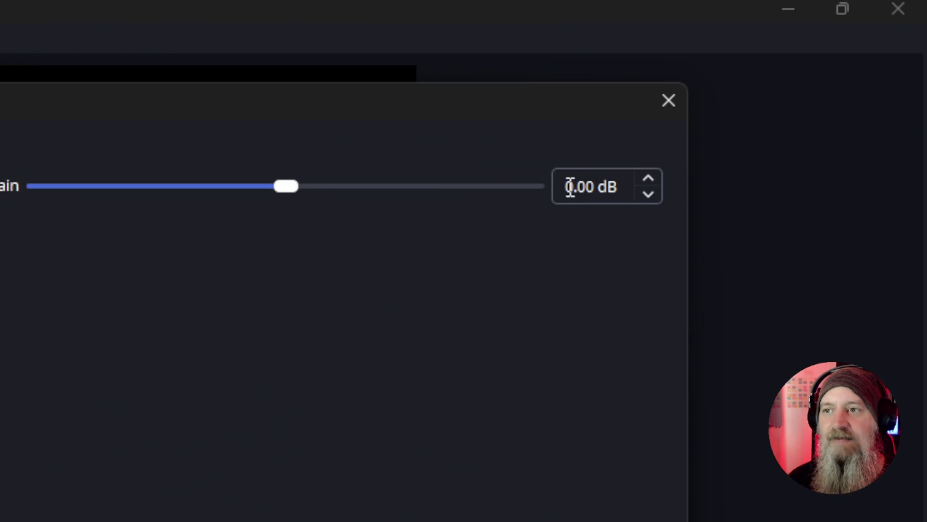
pyautogui.moveTo(570, 186); pyautogui.dragTo(557, 186)
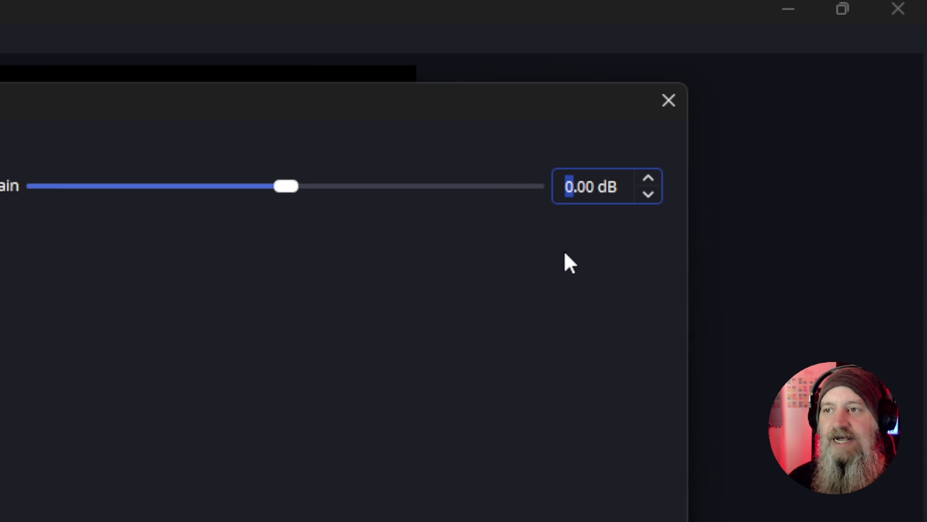
pyautogui.write('3')
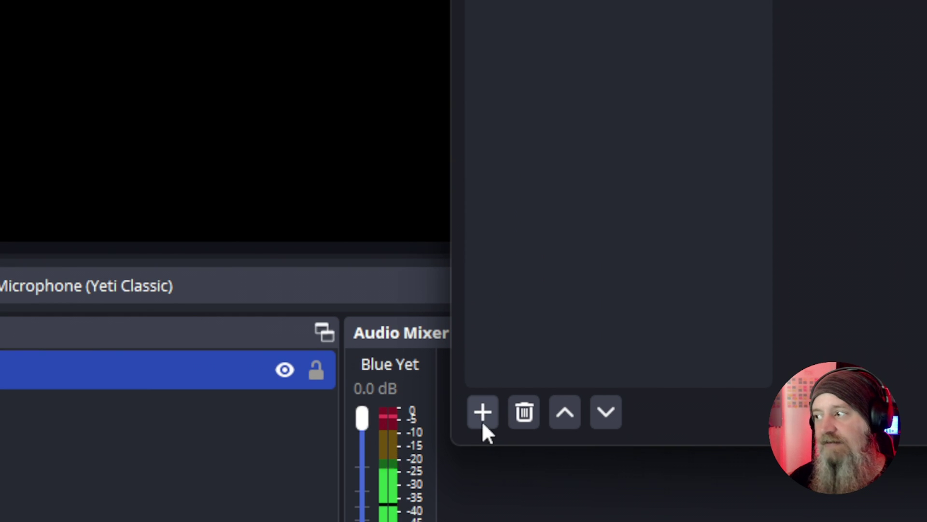
# Add a Limiter filter to the microphone source under its suggested name and set its threshold to -5 dB
pyautogui.click(482, 412)
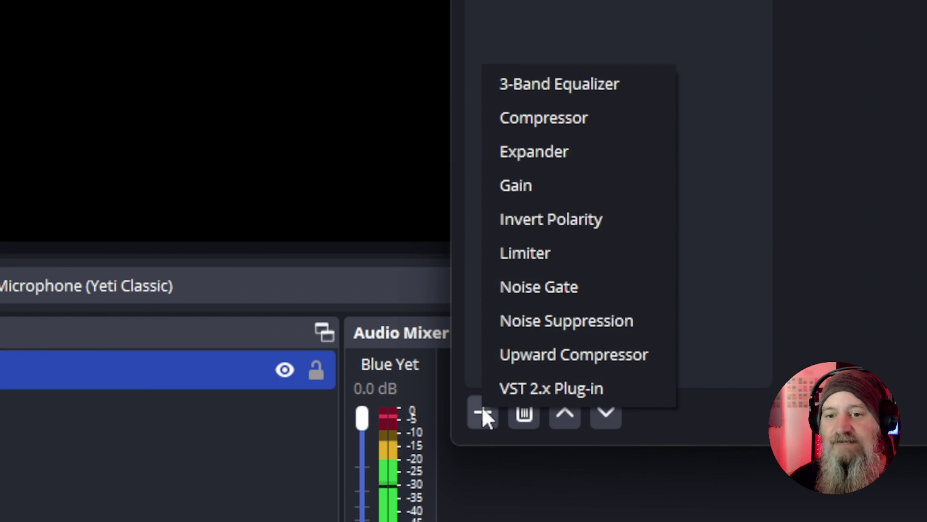
pyautogui.click(538, 259)
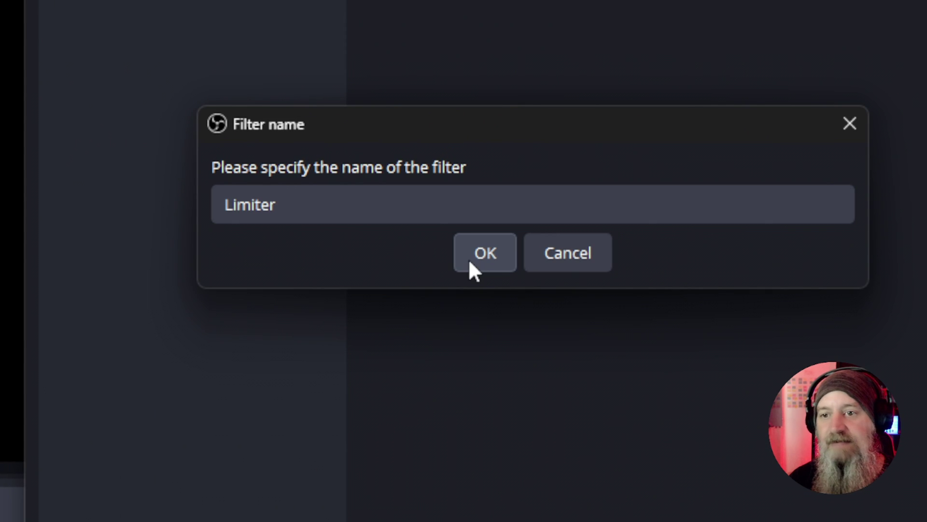
pyautogui.click(911, 33)
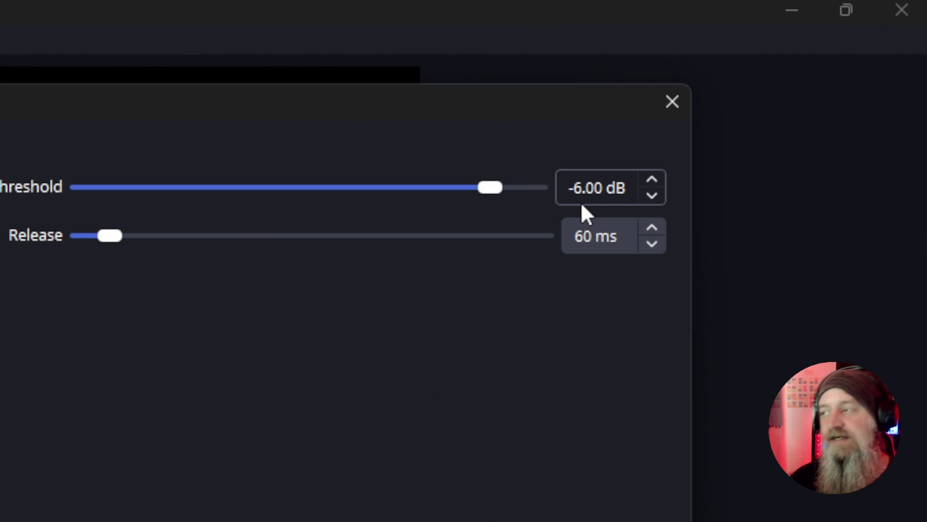
pyautogui.moveTo(585, 187); pyautogui.dragTo(576, 188)
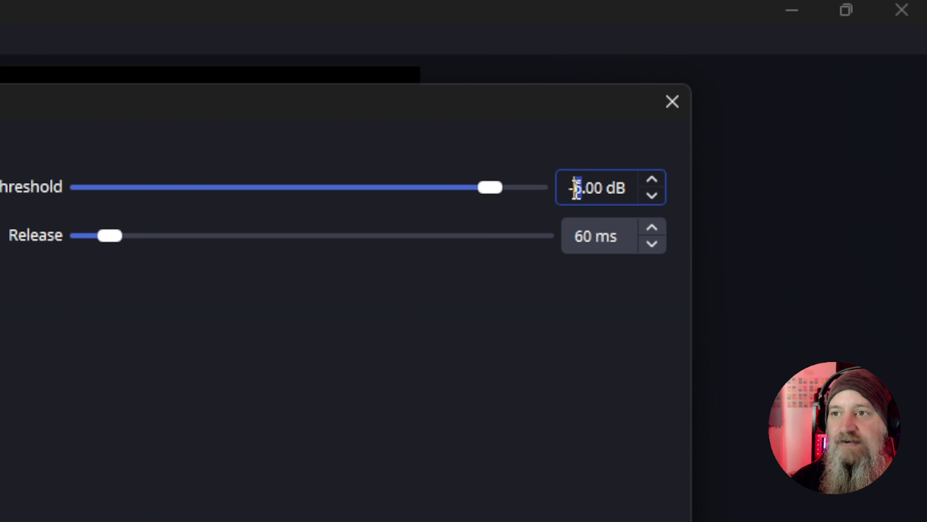
pyautogui.write('5')
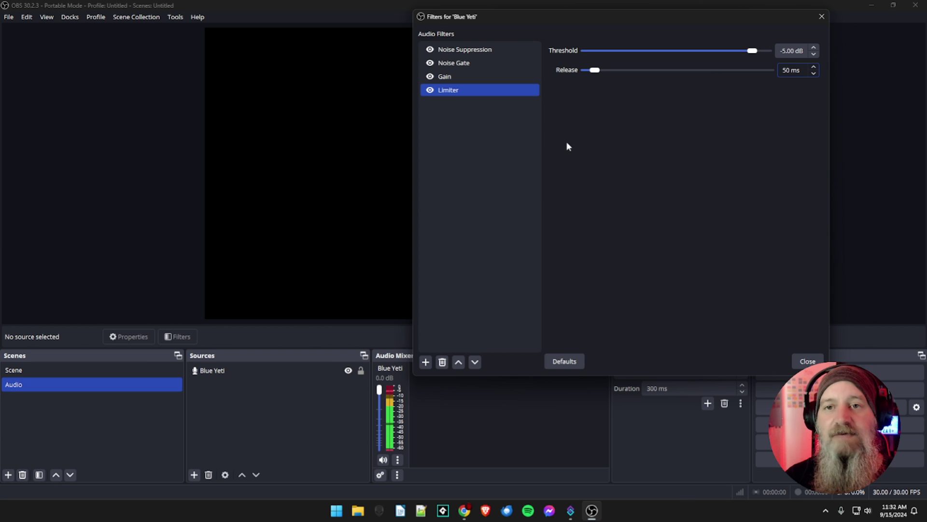
# Remove the Limiter, Gain, Noise Gate and Noise Suppression filters from the Blue Yeti source, then close the filters window
pyautogui.click(442, 362)
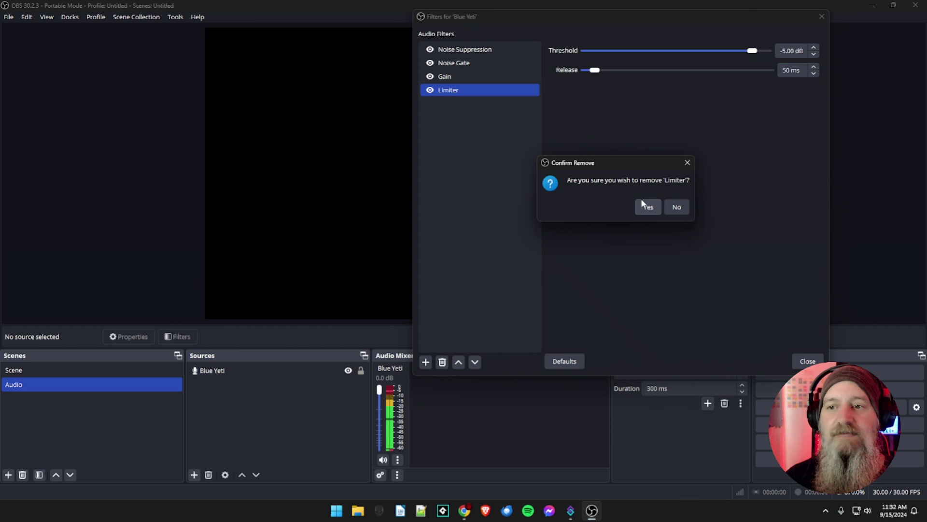
pyautogui.click(647, 207)
pyautogui.click(442, 362)
pyautogui.click(648, 206)
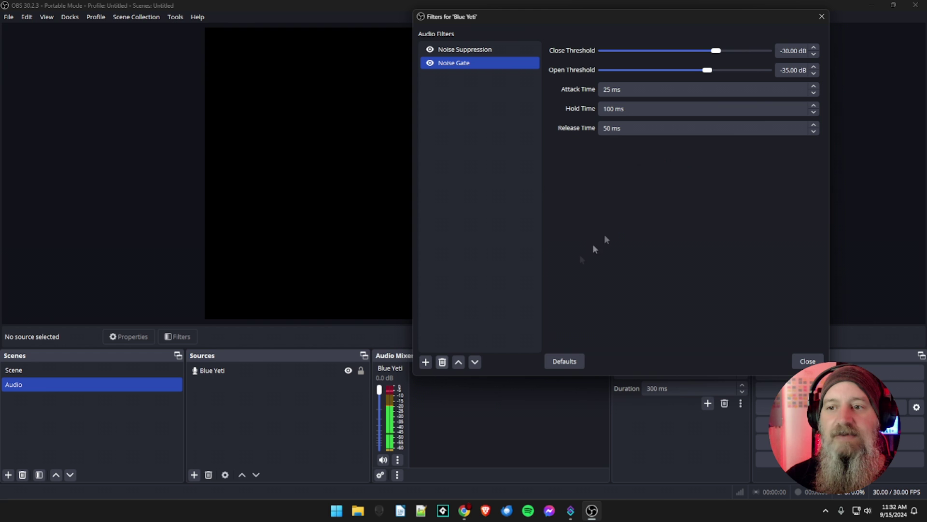
pyautogui.click(444, 363)
pyautogui.click(647, 206)
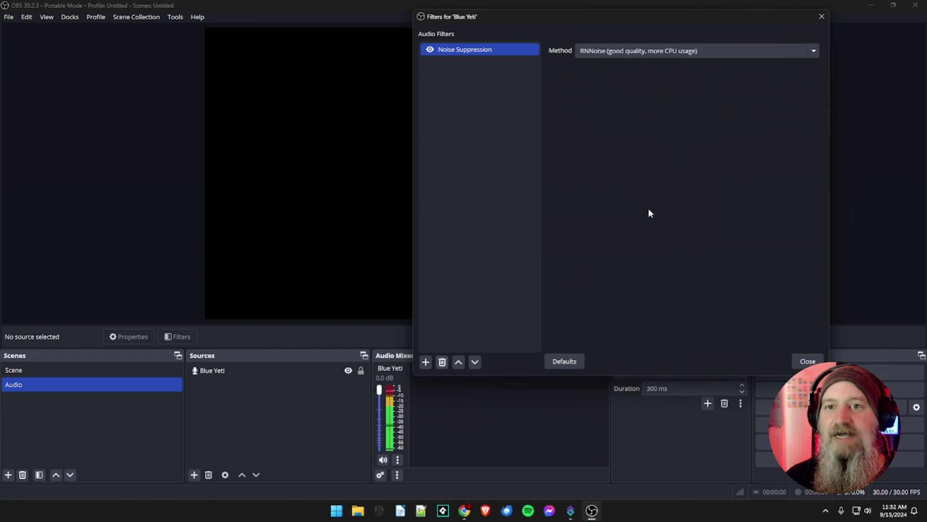
pyautogui.click(442, 362)
pyautogui.click(659, 207)
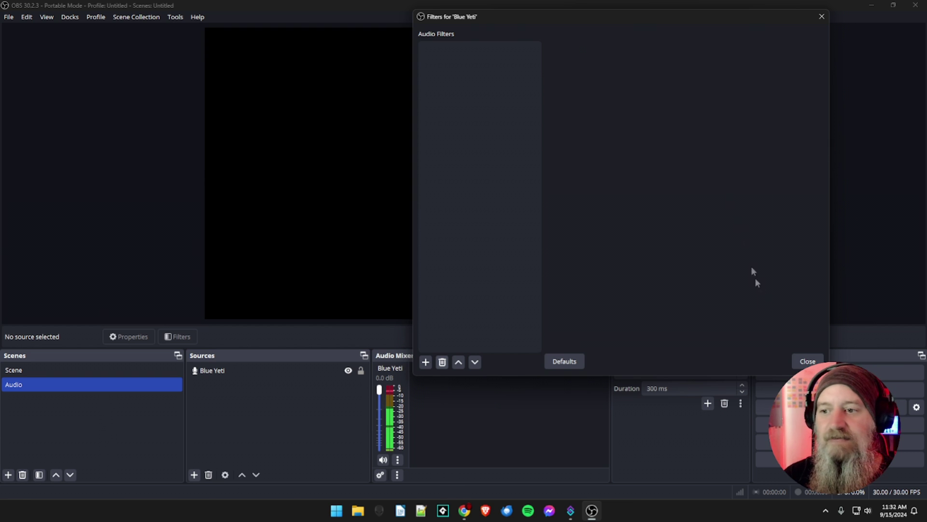
pyautogui.click(808, 361)
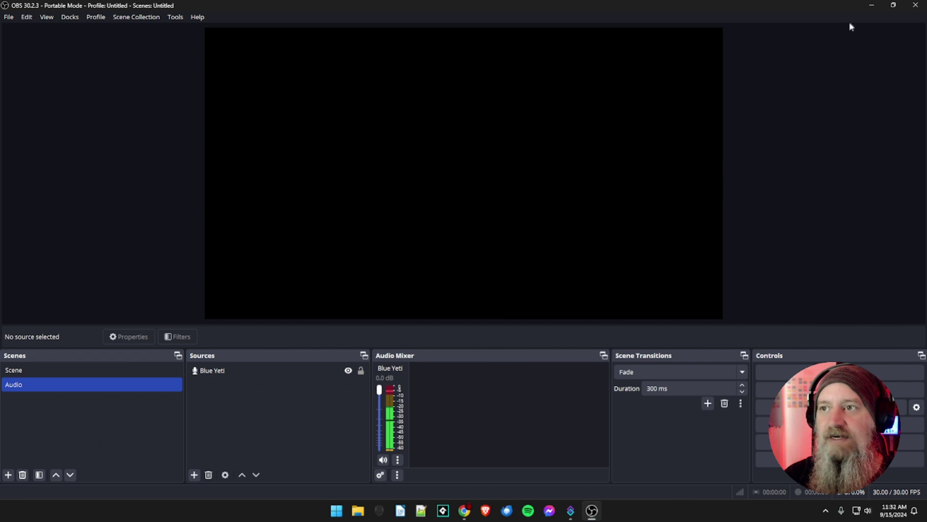
# Switch to Chrome and download the ReaPlugs VST v2.36 64-bit installer from the REAPER ReaPlugs page
pyautogui.click(872, 5)
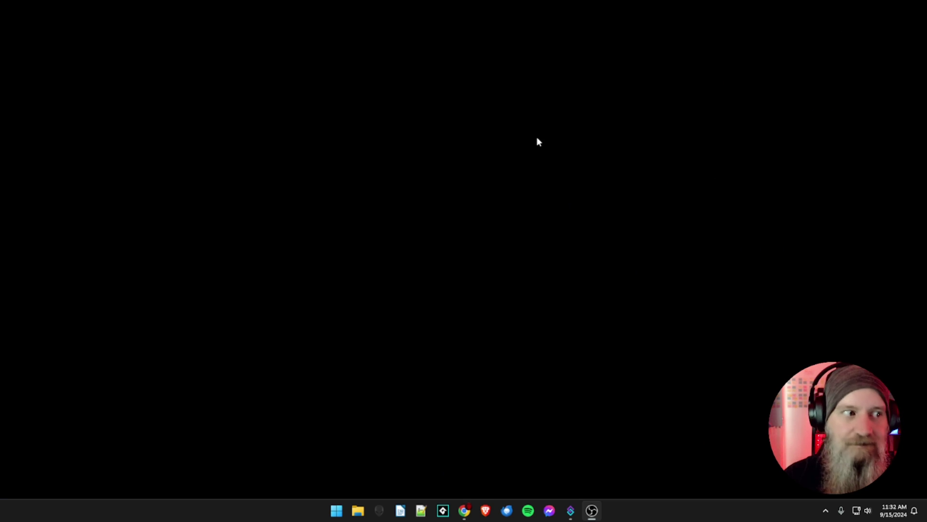
pyautogui.click(464, 510)
pyautogui.click(85, 11)
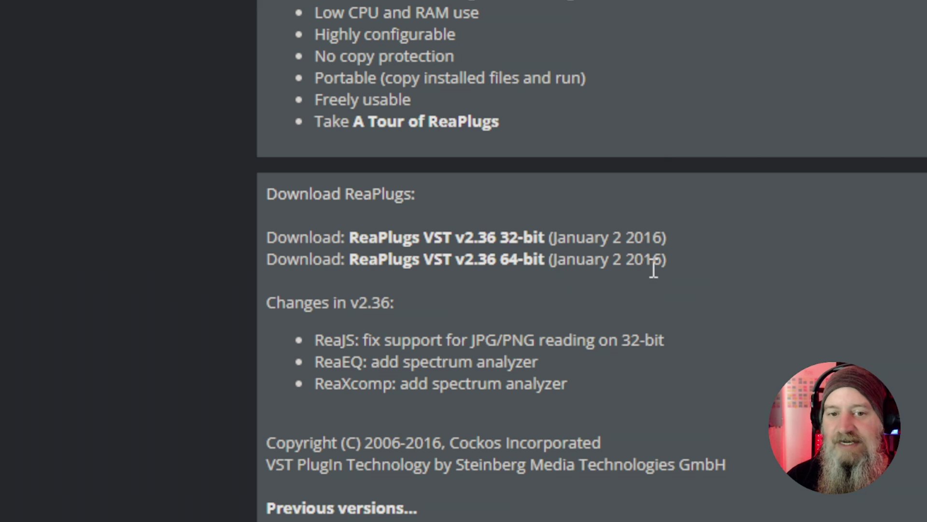
pyautogui.click(463, 266)
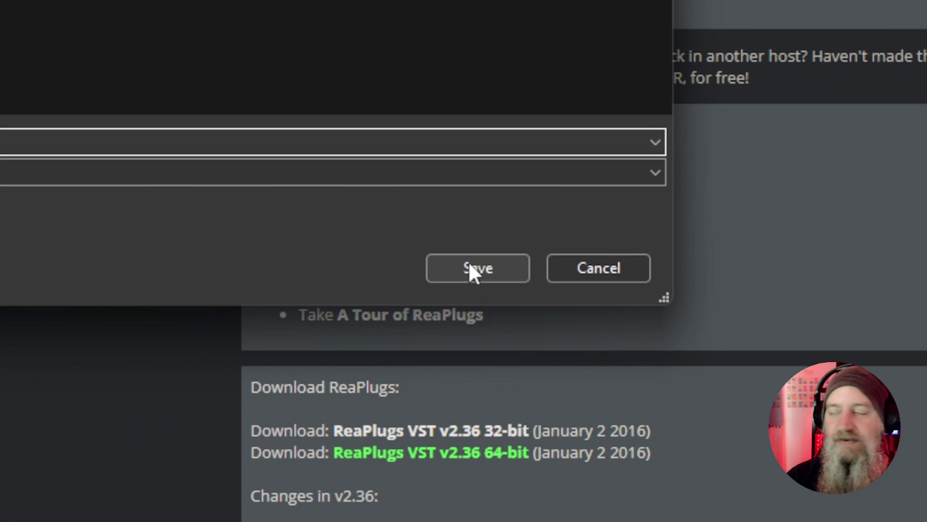
pyautogui.click(469, 265)
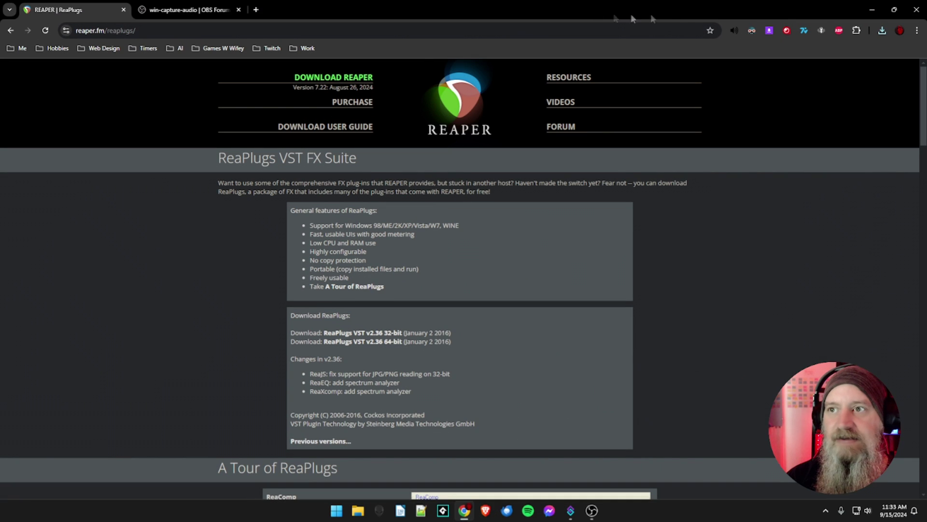
# Minimize the browser to locate the ReaPlugs installer on the desktop, then switch back to OBS
pyautogui.click(871, 10)
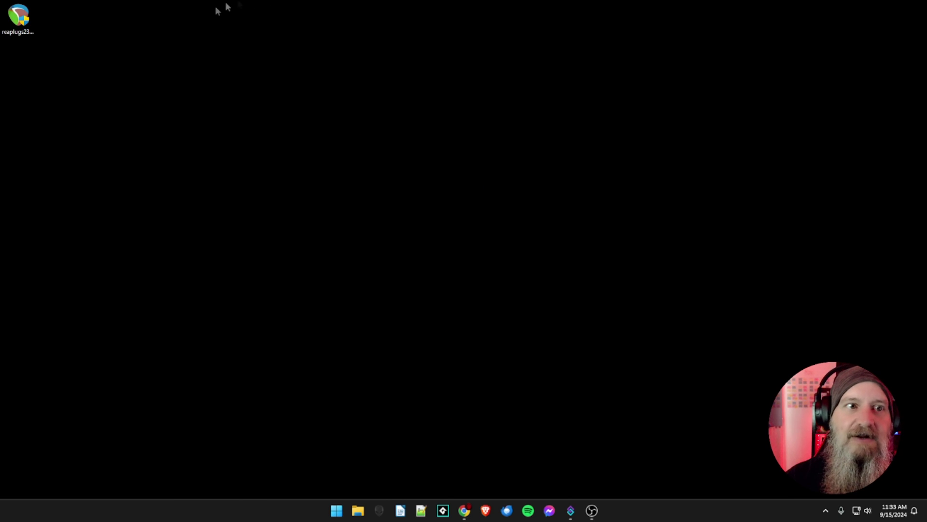
pyautogui.click(31, 46)
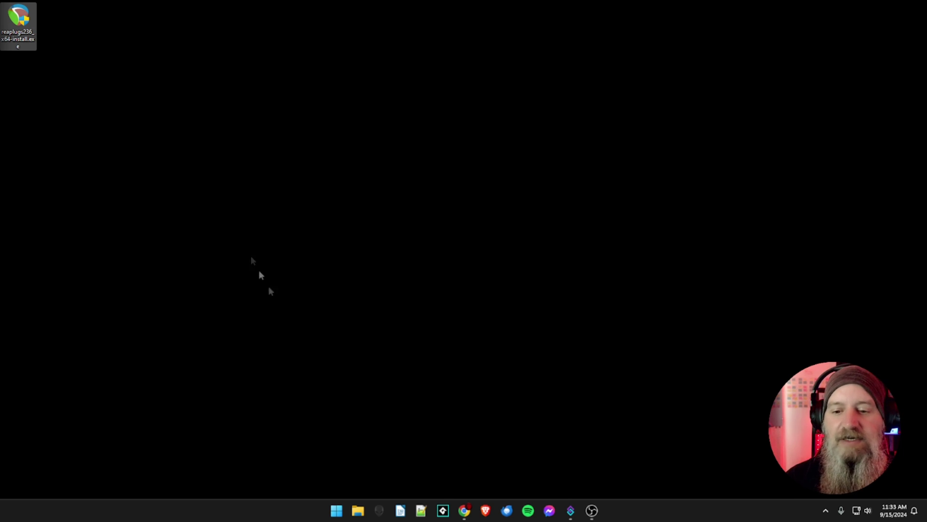
pyautogui.click(592, 510)
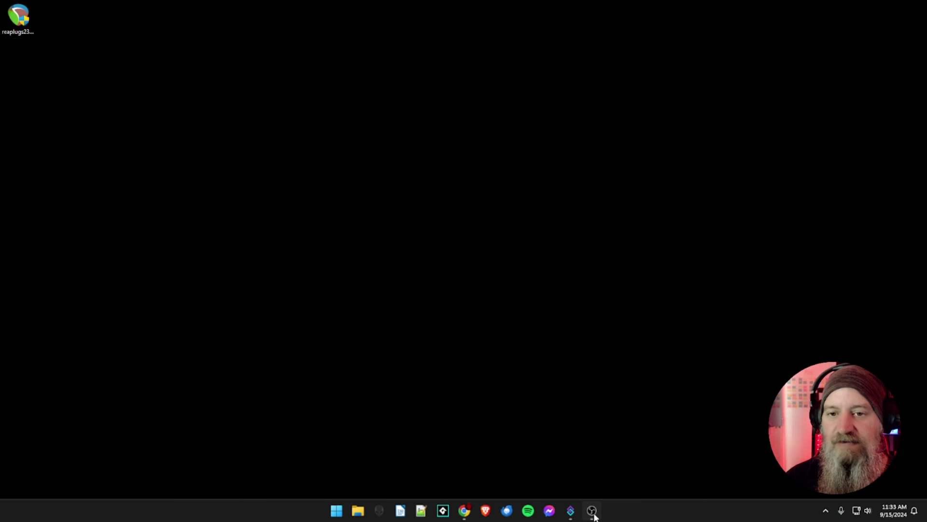
# Switch to OBS and check the Blue Yeti source's available filter types for VST 2.x Plug-in, then close the filters and minimize OBS
pyautogui.click(243, 370)
pyautogui.rightClick(239, 370)
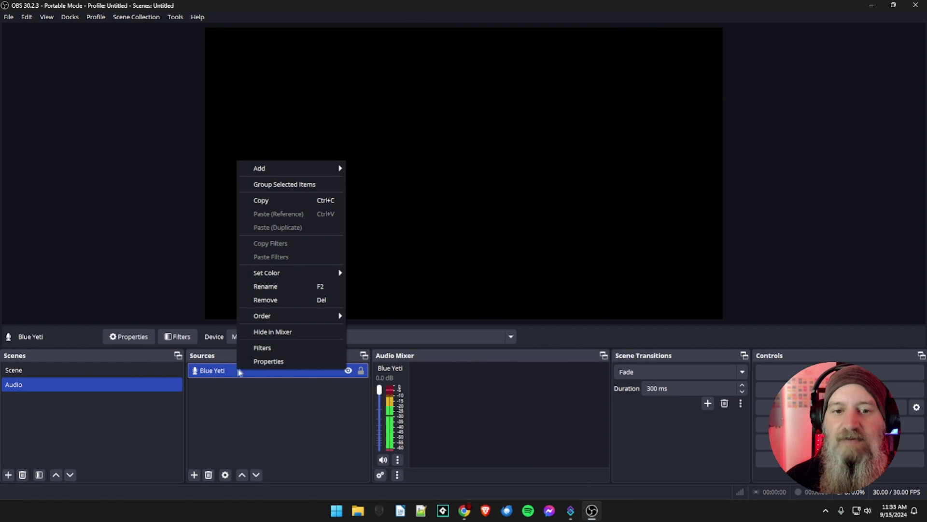
pyautogui.click(261, 348)
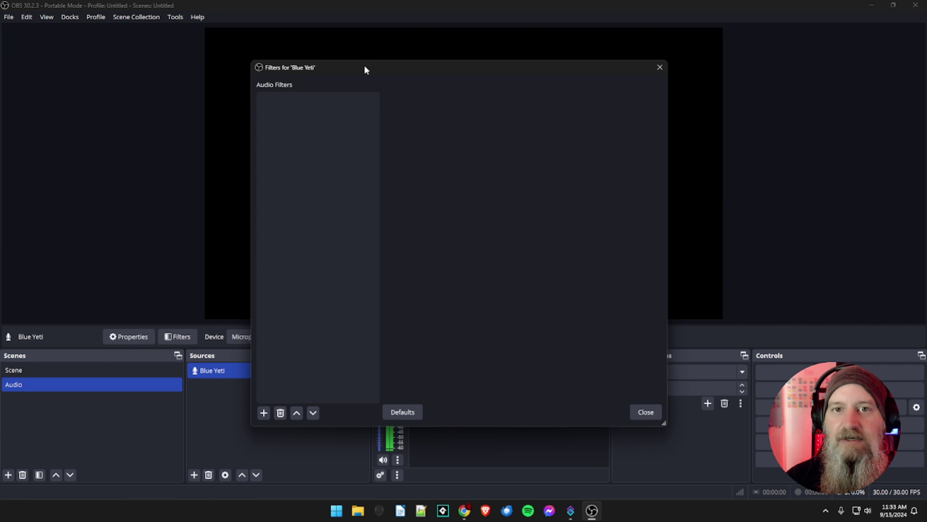
pyautogui.moveTo(365, 68); pyautogui.dragTo(360, 34)
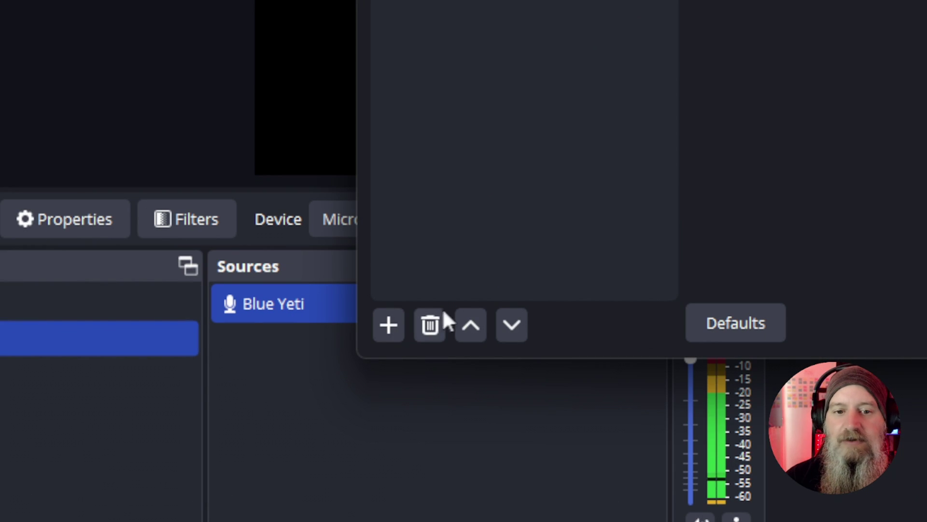
pyautogui.click(261, 378)
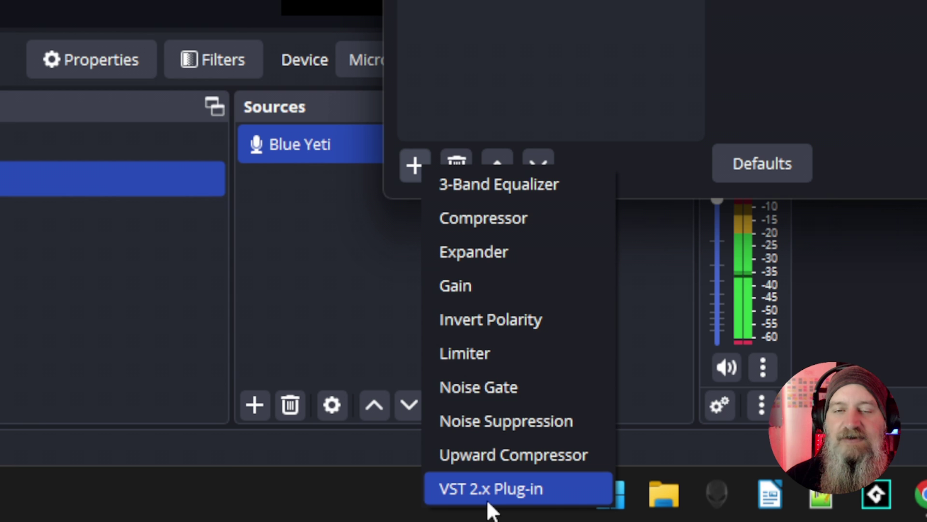
pyautogui.click(531, 36)
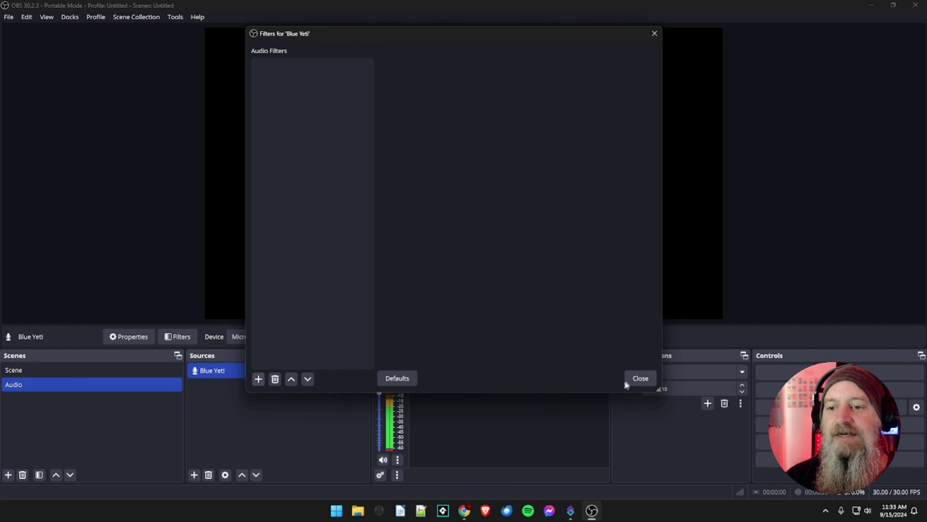
pyautogui.click(639, 379)
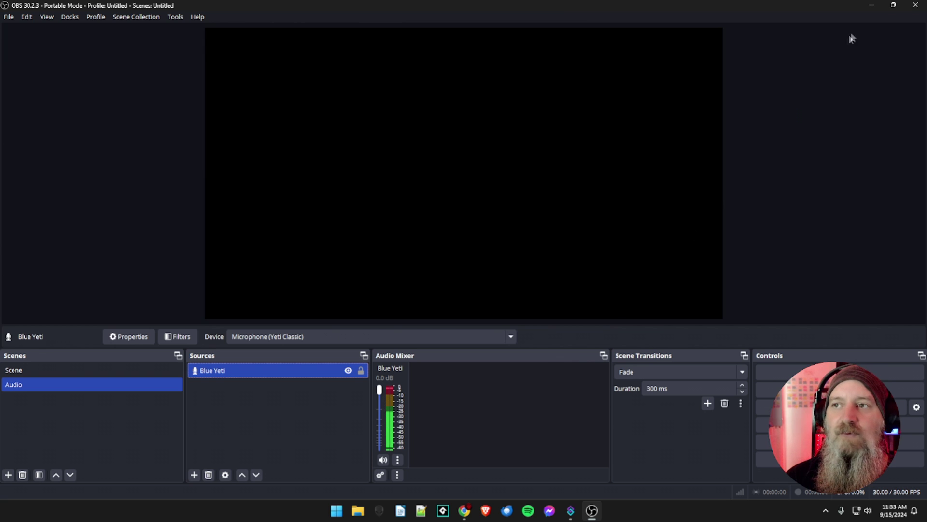
pyautogui.click(871, 5)
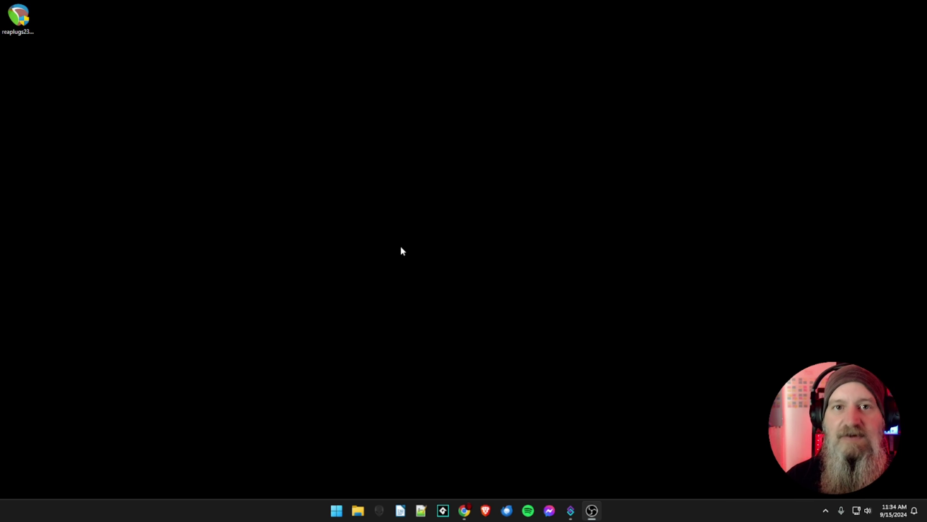
# Try installing ReaPlugs with the Normal component set into C:\Program Files\VSTPlugins\ReaPlugs, skip the unwritable file, then abort the setup
pyautogui.doubleClick(18, 16)
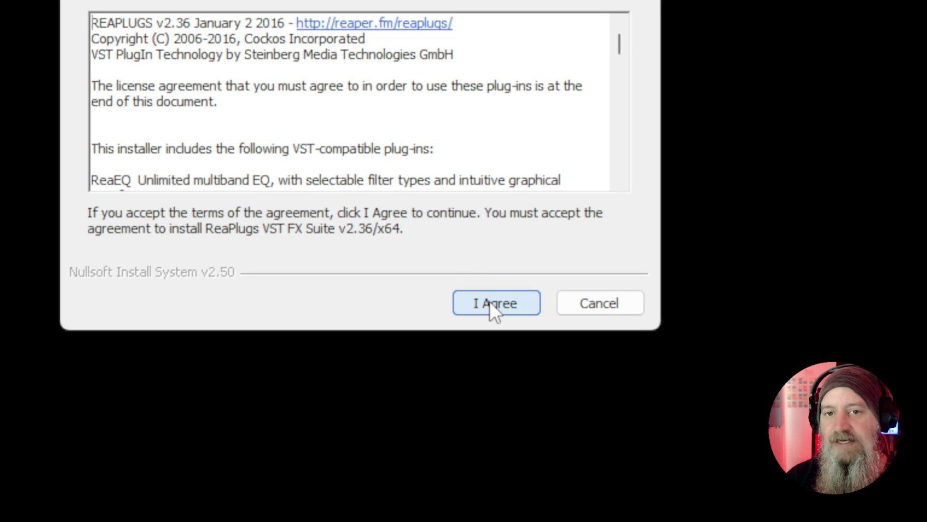
pyautogui.click(490, 301)
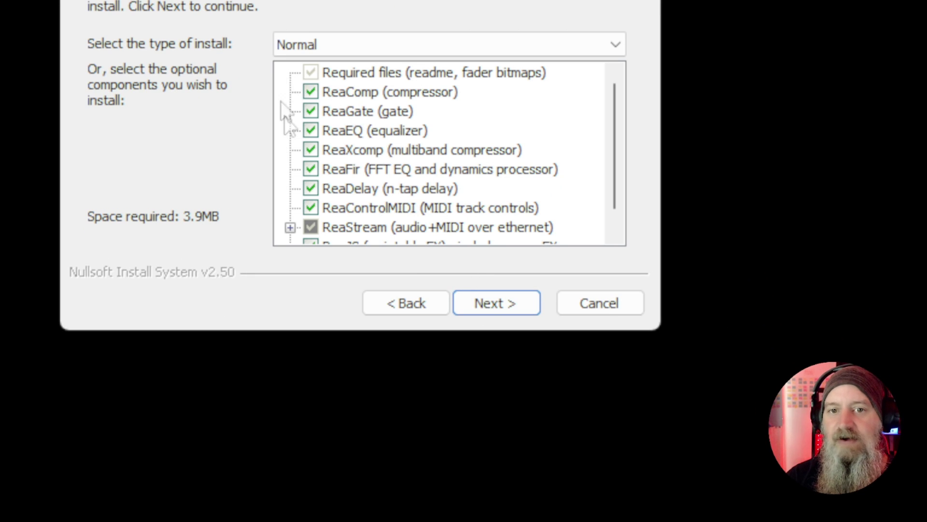
pyautogui.click(497, 311)
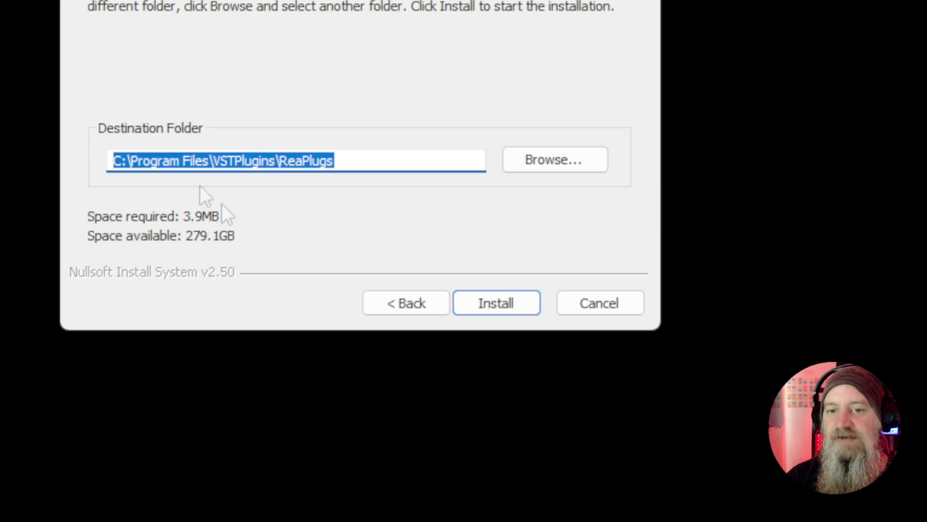
pyautogui.click(487, 306)
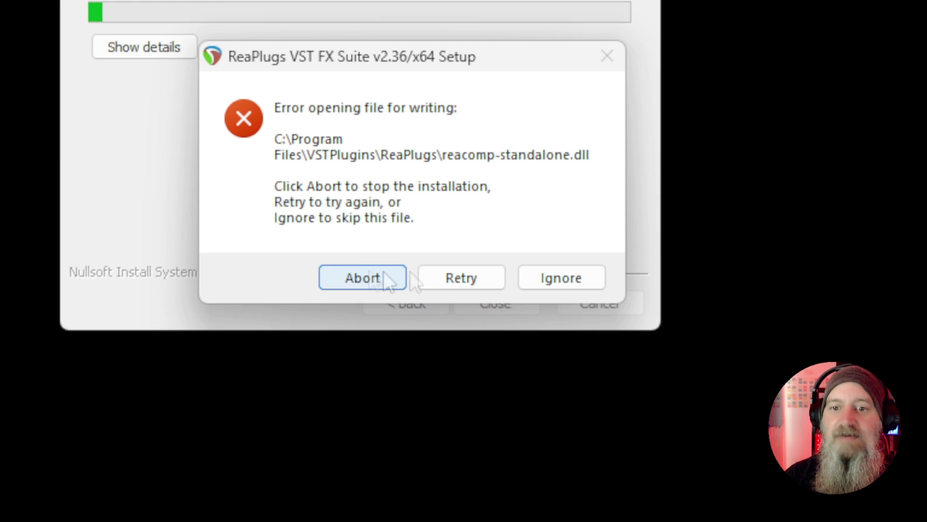
pyautogui.click(544, 277)
pyautogui.click(586, 271)
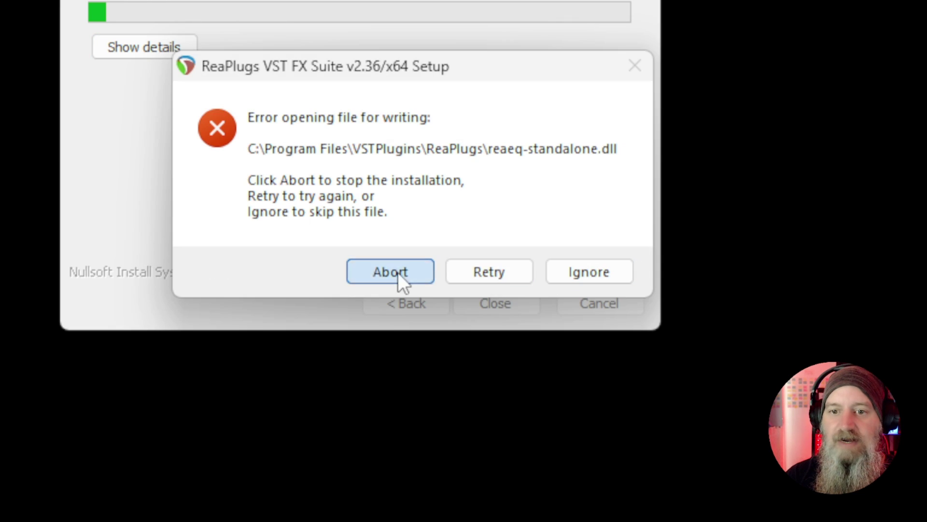
pyautogui.click(401, 270)
pyautogui.click(610, 301)
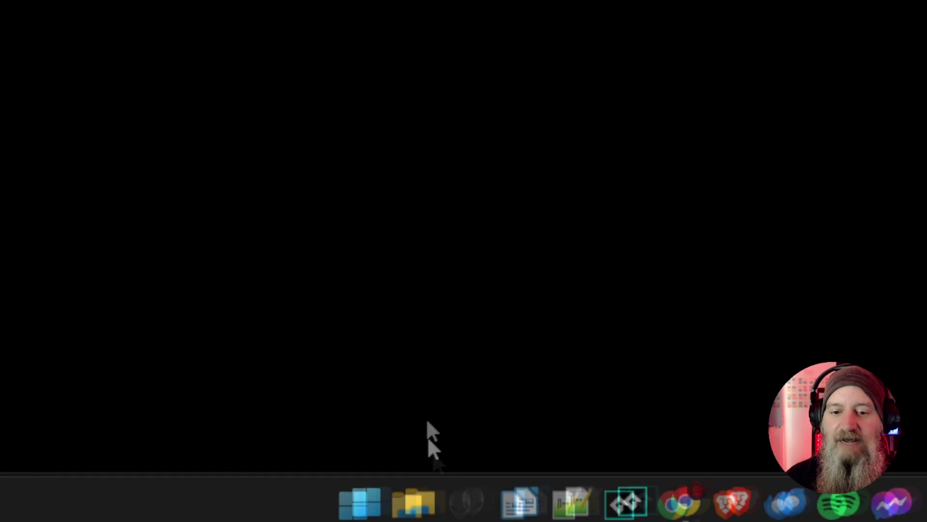
# Browse to C:\Program Files\VSTPlugins in File Explorer to check for the ReaPlugs folder, then close the window
pyautogui.click(465, 493)
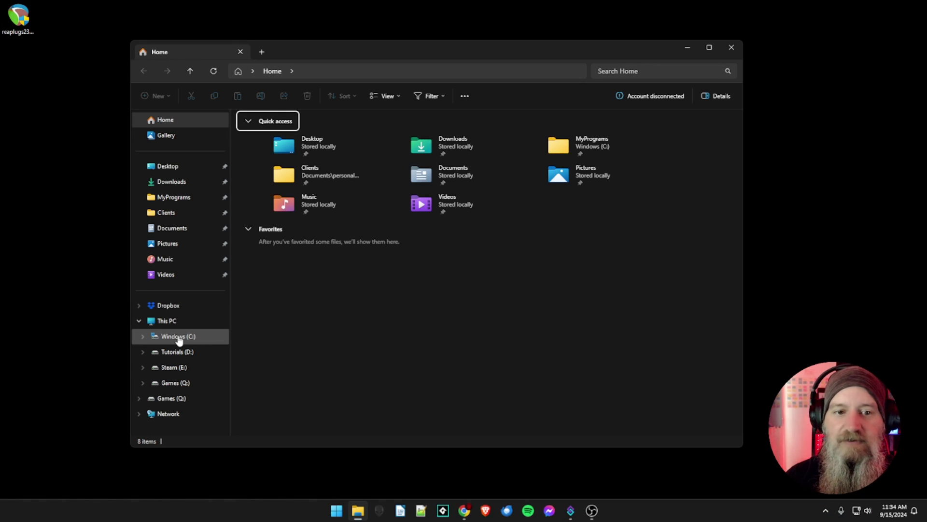
pyautogui.click(180, 336)
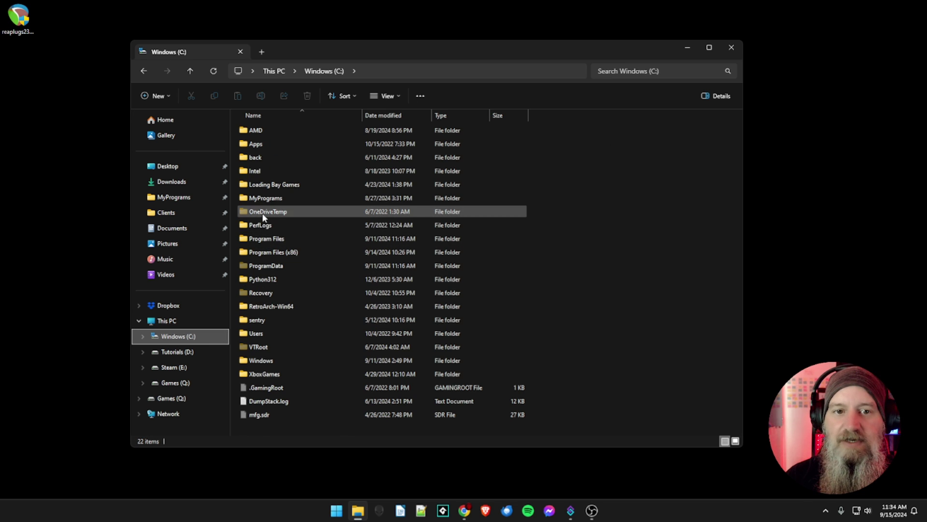
pyautogui.doubleClick(265, 239)
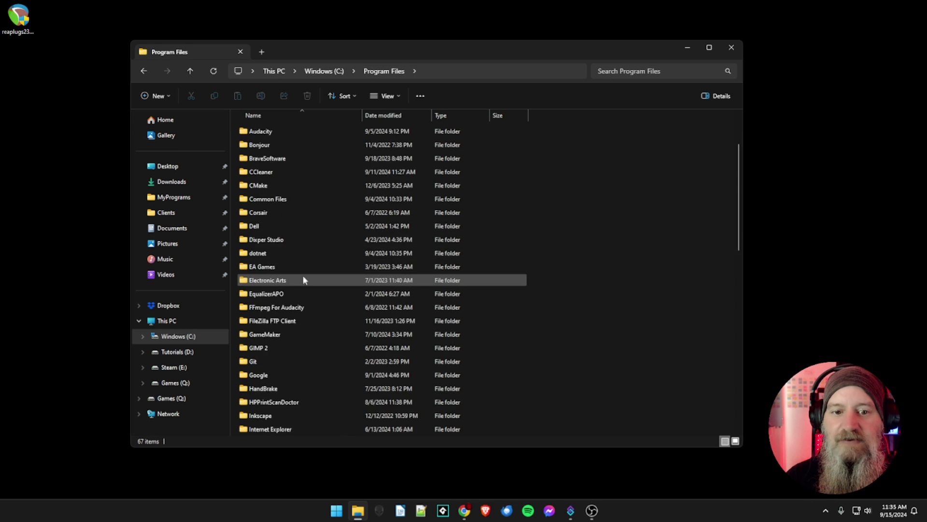
pyautogui.scroll(-8, 303, 291)
pyautogui.scroll(-4, 304, 294)
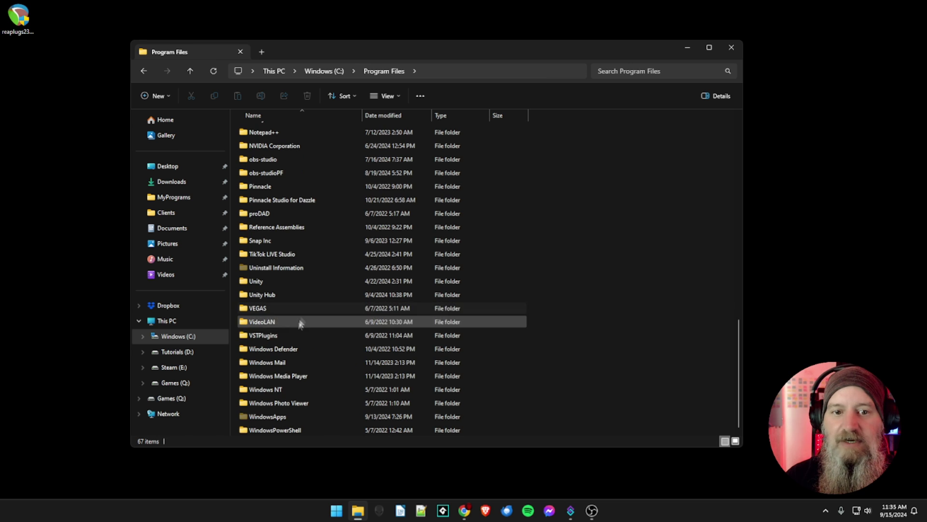
pyautogui.doubleClick(268, 340)
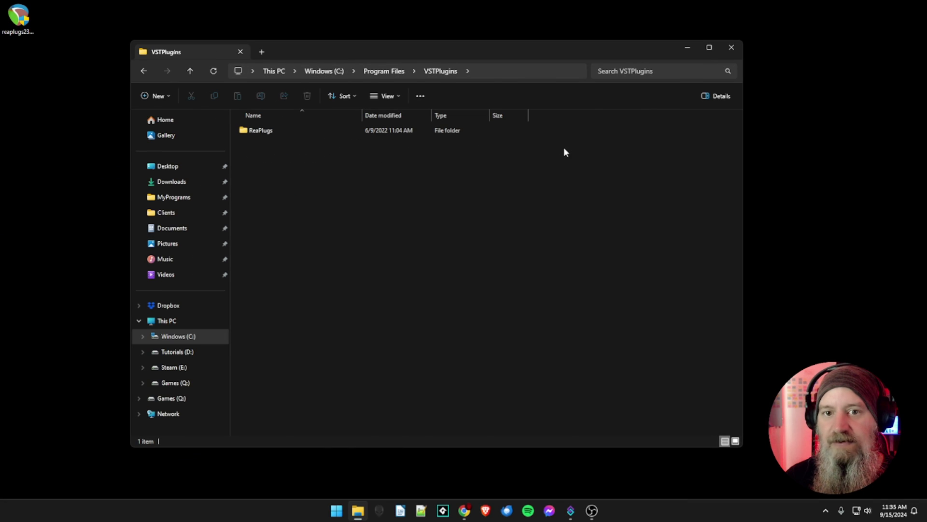
pyautogui.click(731, 47)
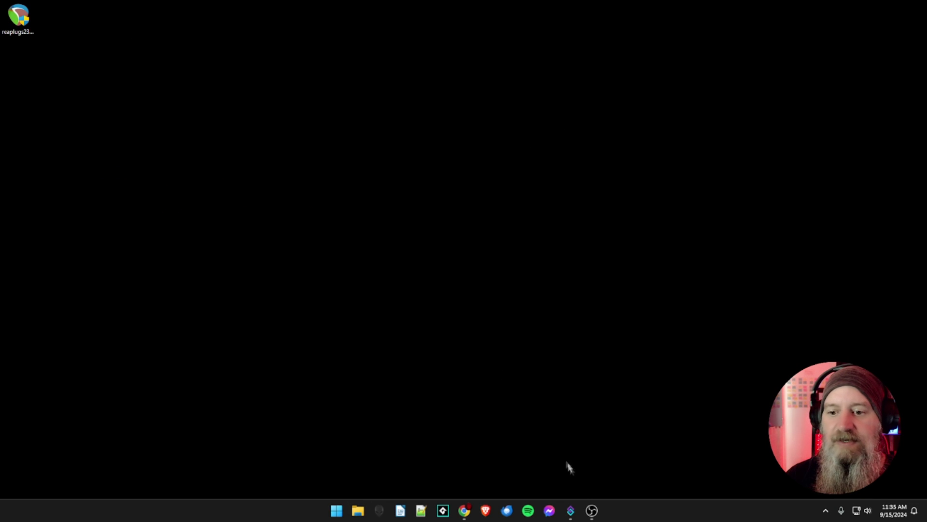
# Switch back to OBS and add a VST 2.x Plug-in filter named "VST Noise Suppression" to the Blue Yeti source
pyautogui.click(593, 513)
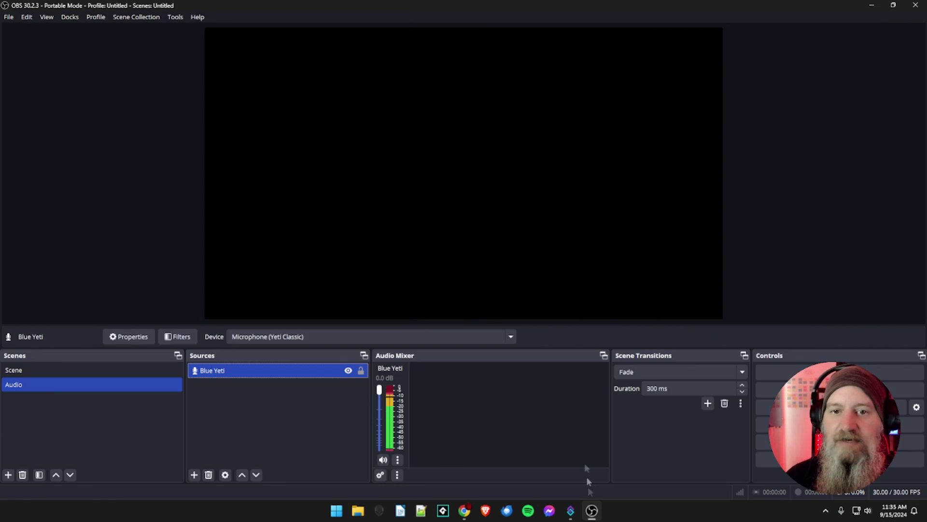
pyautogui.rightClick(245, 369)
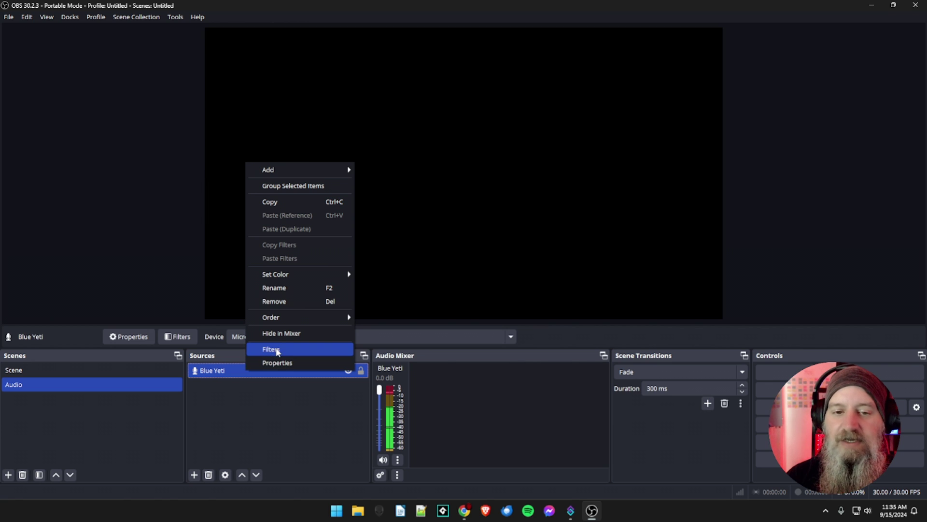
pyautogui.click(276, 349)
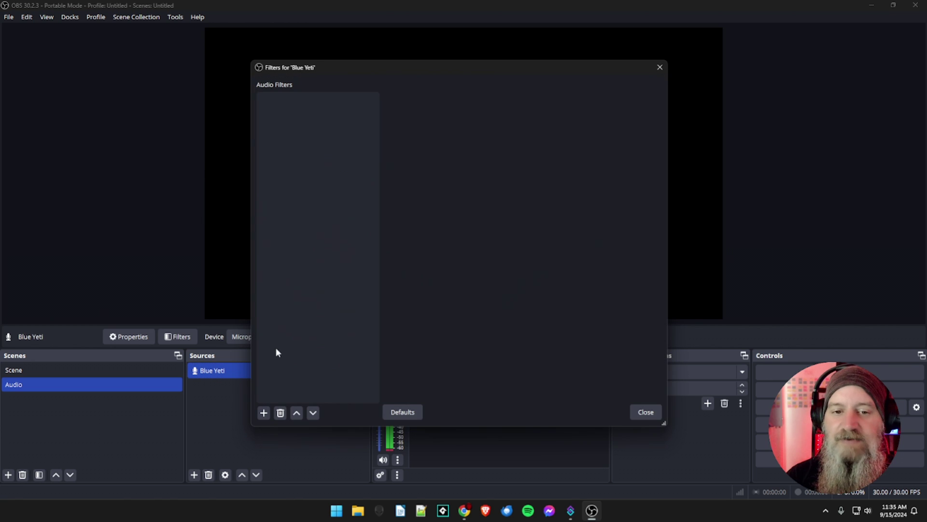
pyautogui.click(265, 413)
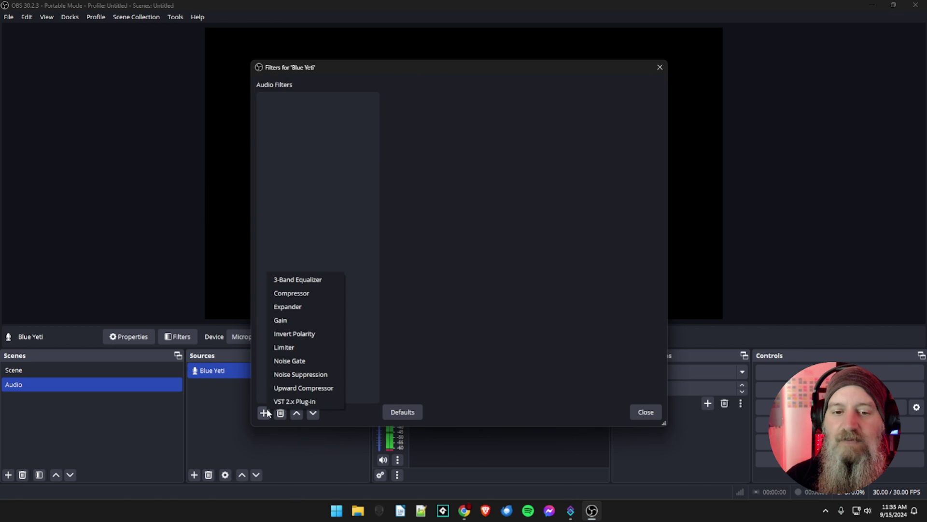
pyautogui.click(302, 403)
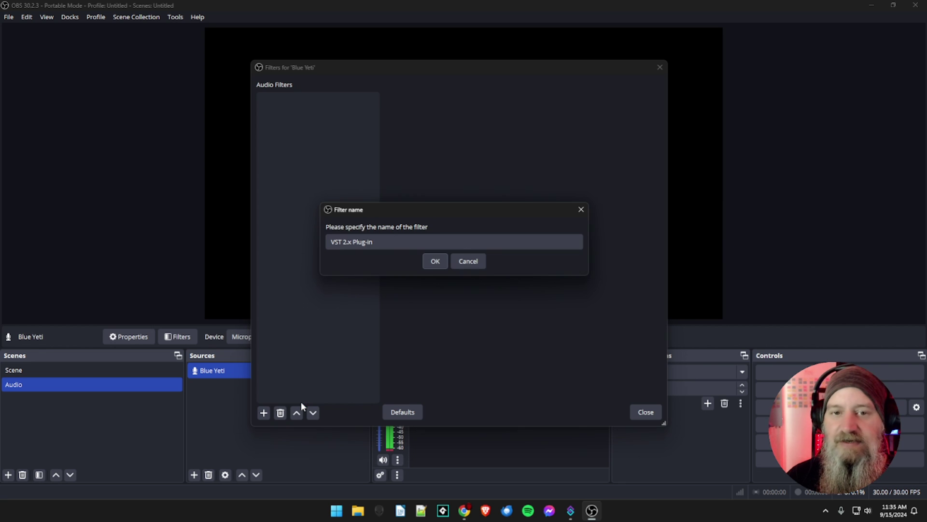
pyautogui.click(376, 243)
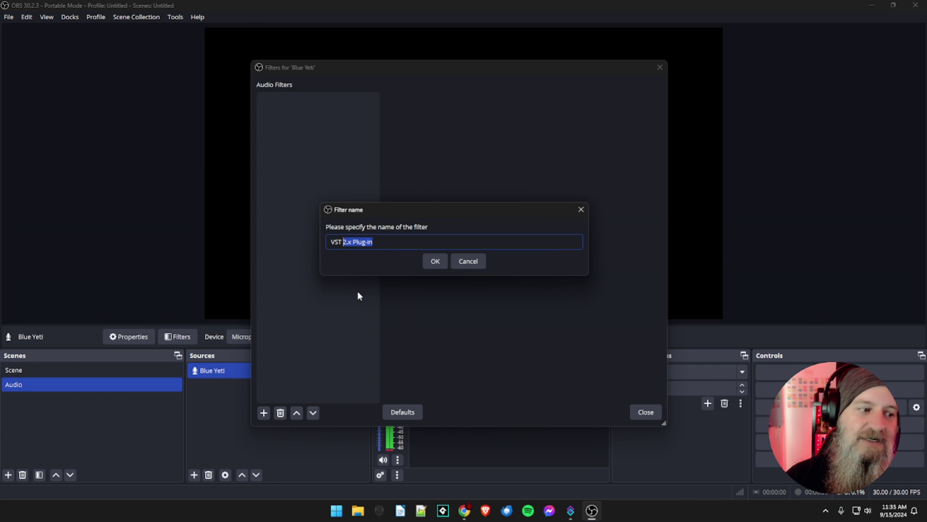
pyautogui.write('N')
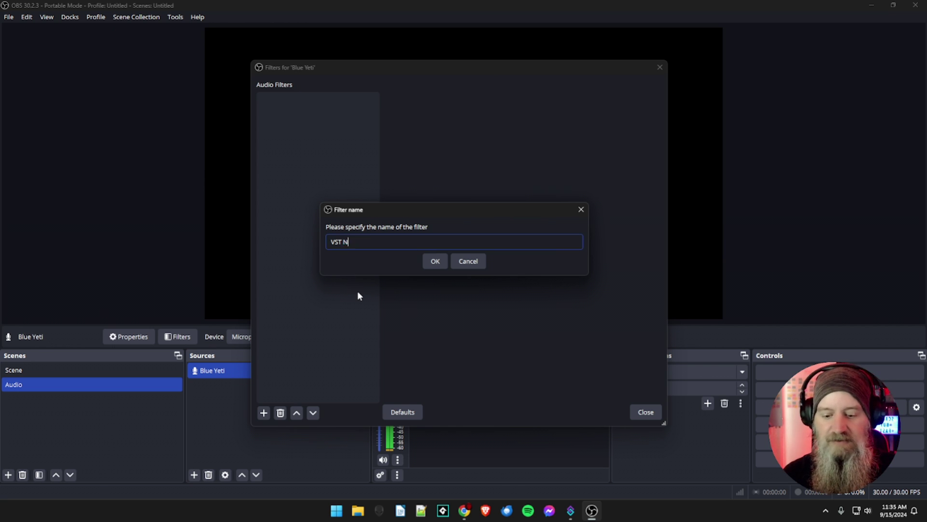
pyautogui.write('oise Suppression')
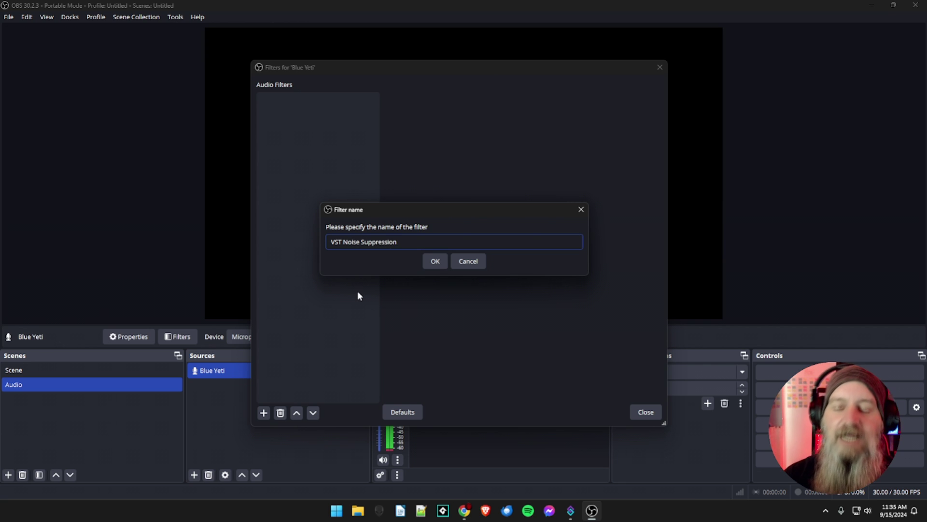
pyautogui.click(433, 263)
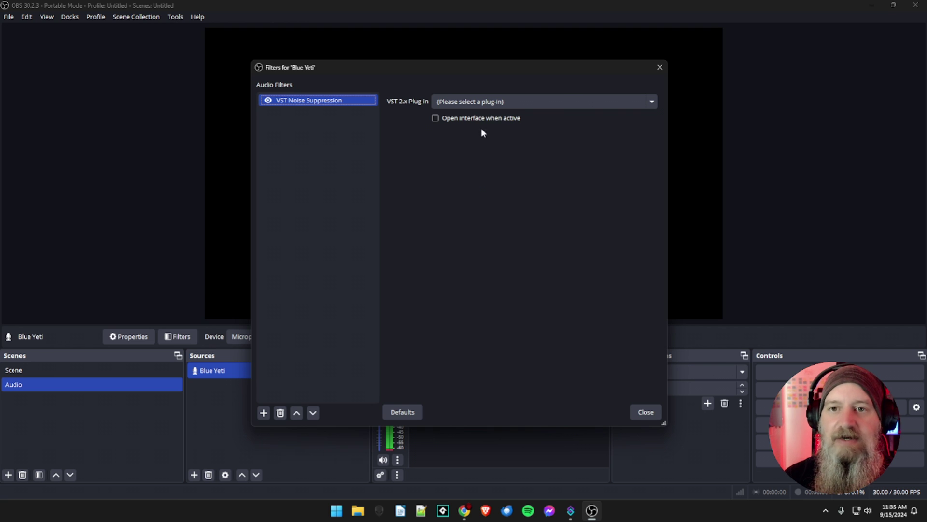
# Assign the reafir_standalone plug-in to the VST Noise Suppression filter and open its plug-in interface
pyautogui.click(519, 103)
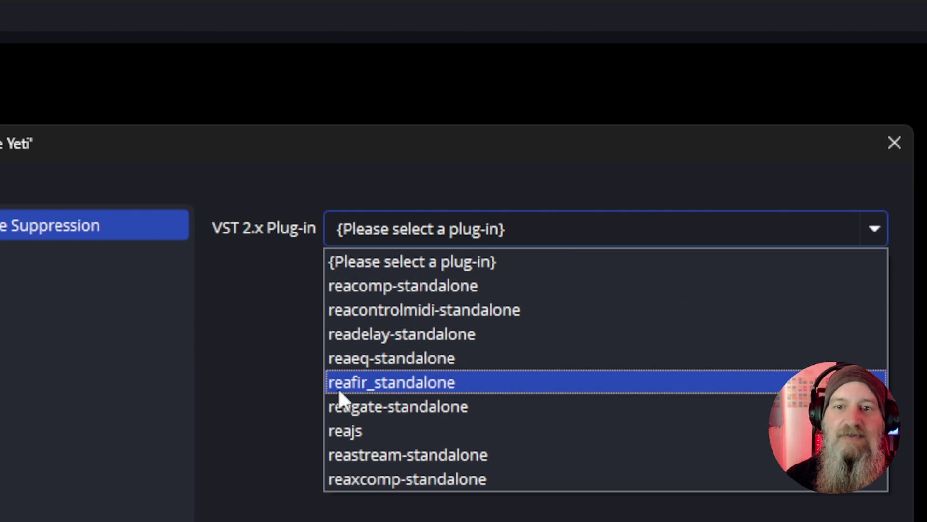
pyautogui.click(406, 384)
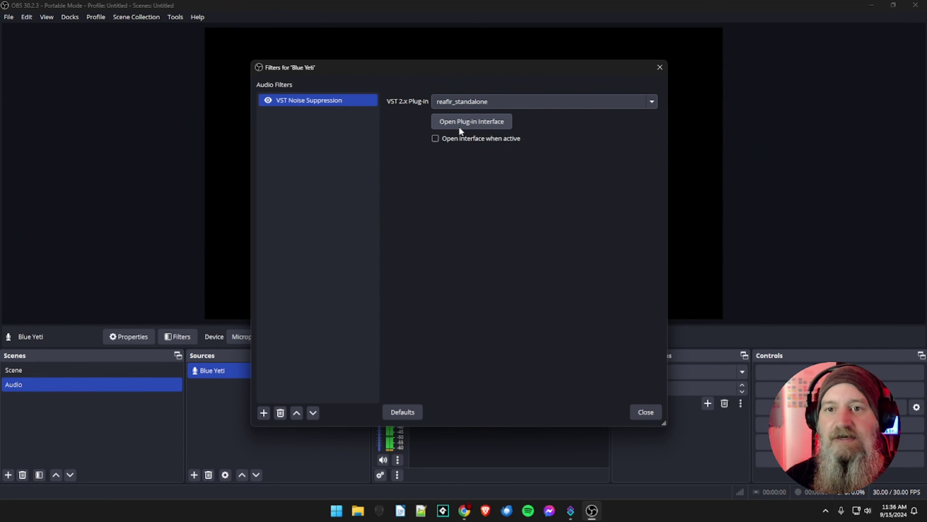
pyautogui.click(459, 123)
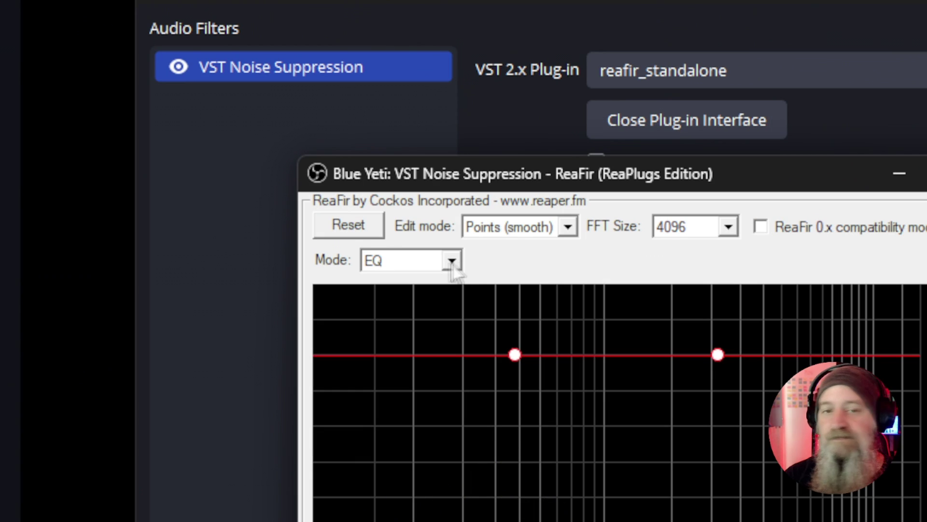
# Set ReaFir's mode to Subtract and have it automatically build the noise profile, then close the plug-in interface
pyautogui.click(450, 261)
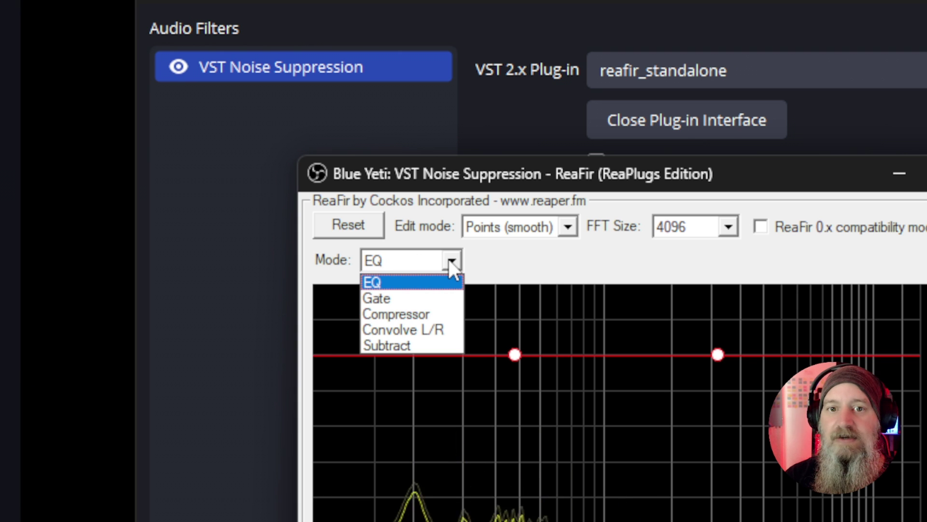
pyautogui.click(396, 344)
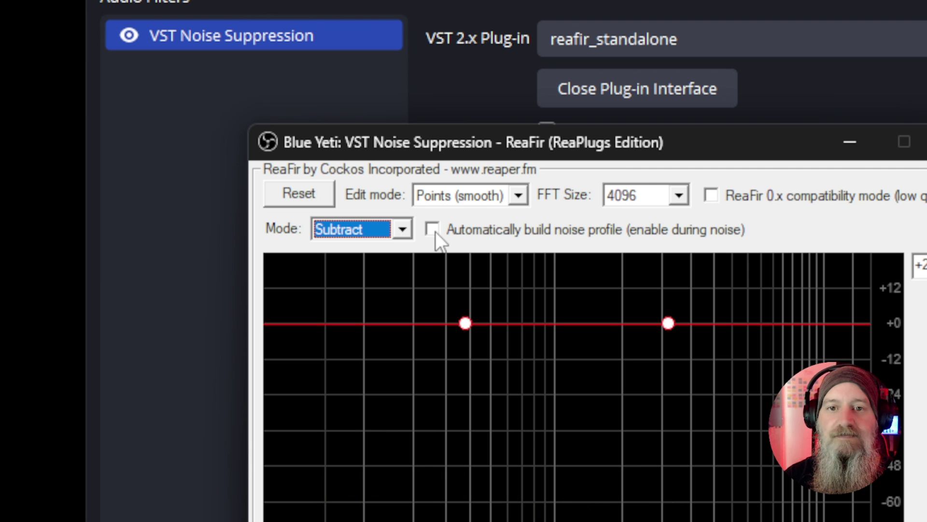
pyautogui.click(433, 230)
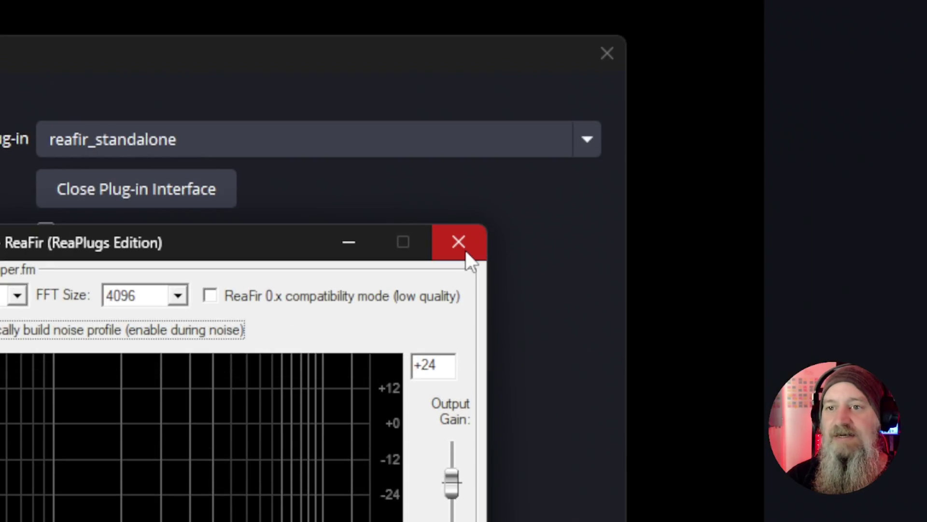
pyautogui.click(459, 242)
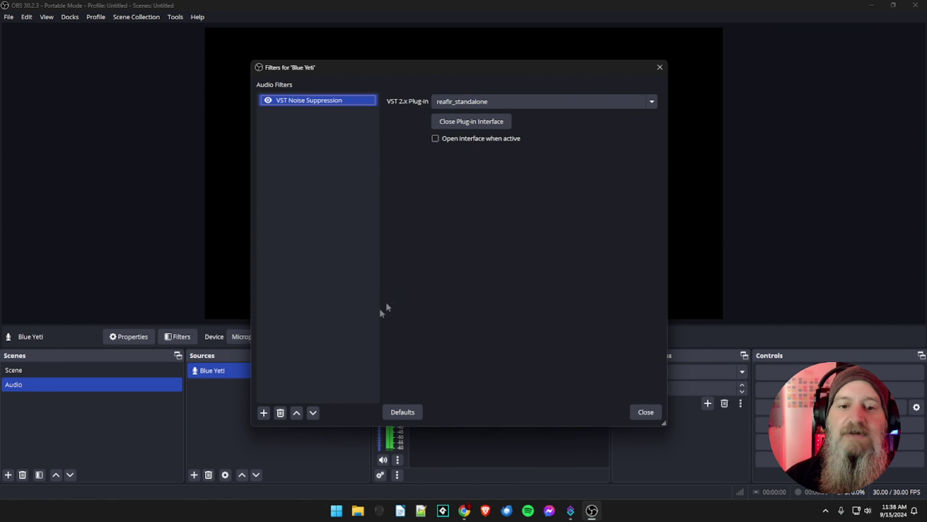
# Add another VST 2.x Plug-in filter named "VST Gate" to the Blue Yeti source
pyautogui.click(263, 413)
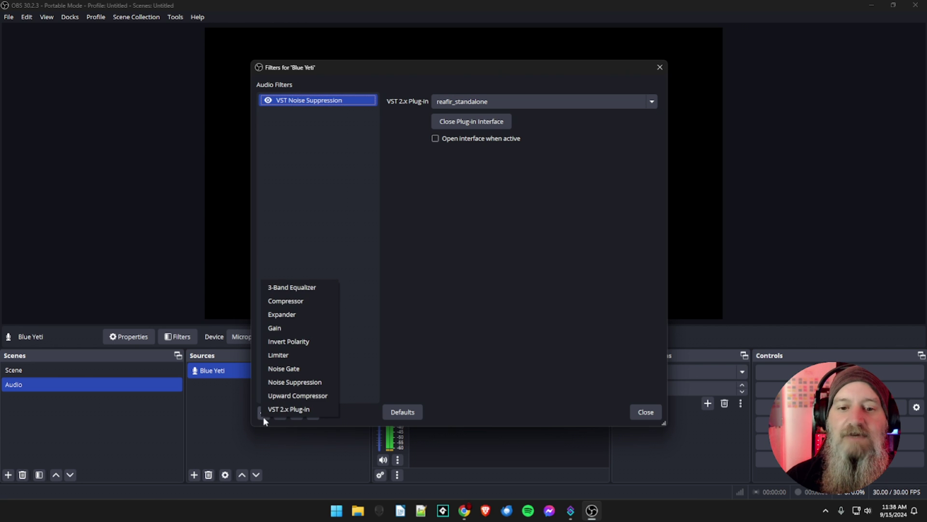
pyautogui.click(288, 409)
pyautogui.moveTo(343, 242); pyautogui.dragTo(391, 241)
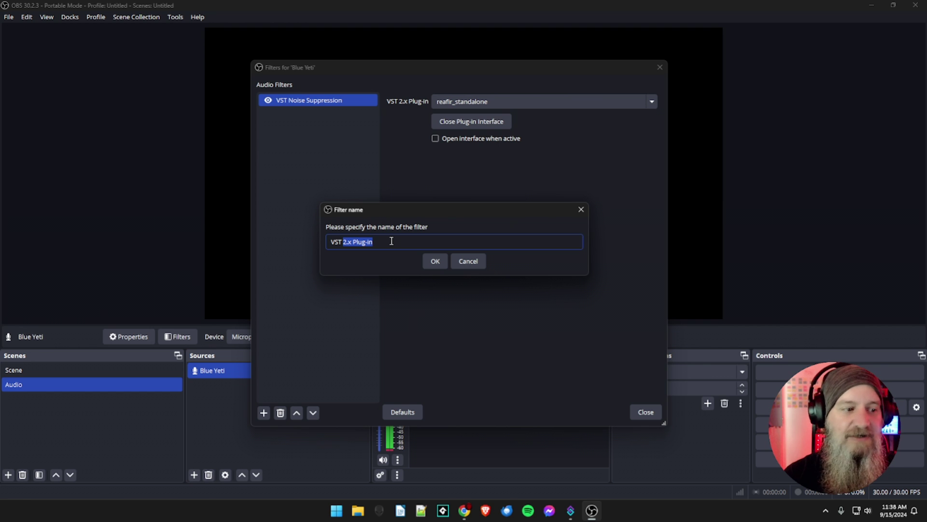
pyautogui.write('Gate')
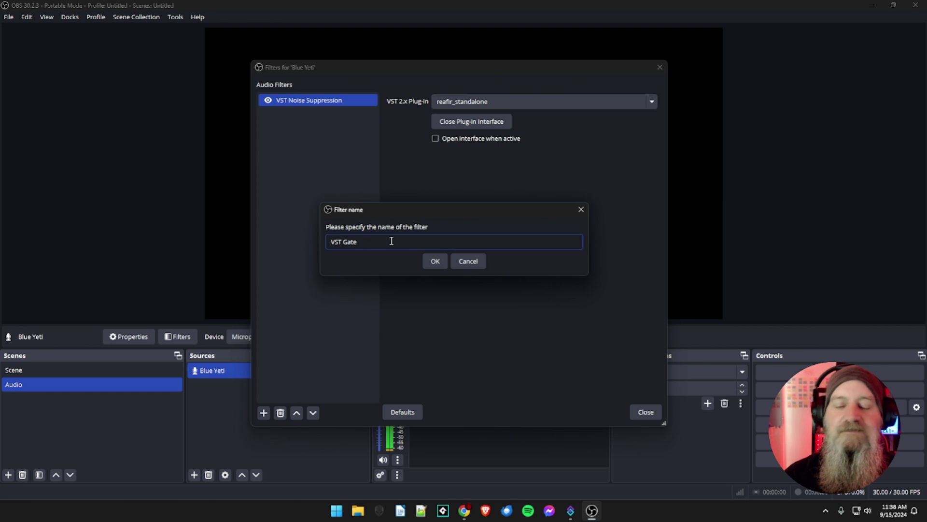
pyautogui.click(432, 261)
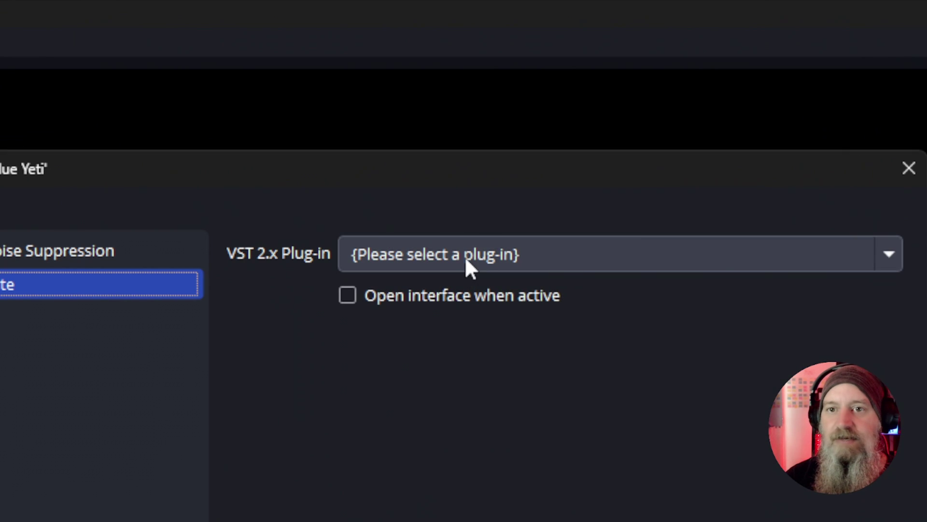
# Assign the reagate-standalone plug-in to the VST Gate filter and open its plug-in interface
pyautogui.click(482, 102)
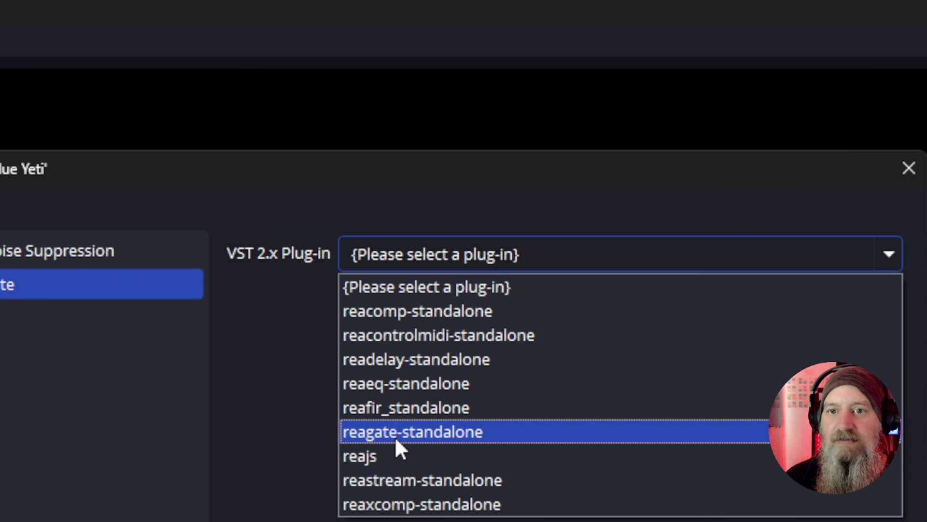
pyautogui.click(433, 436)
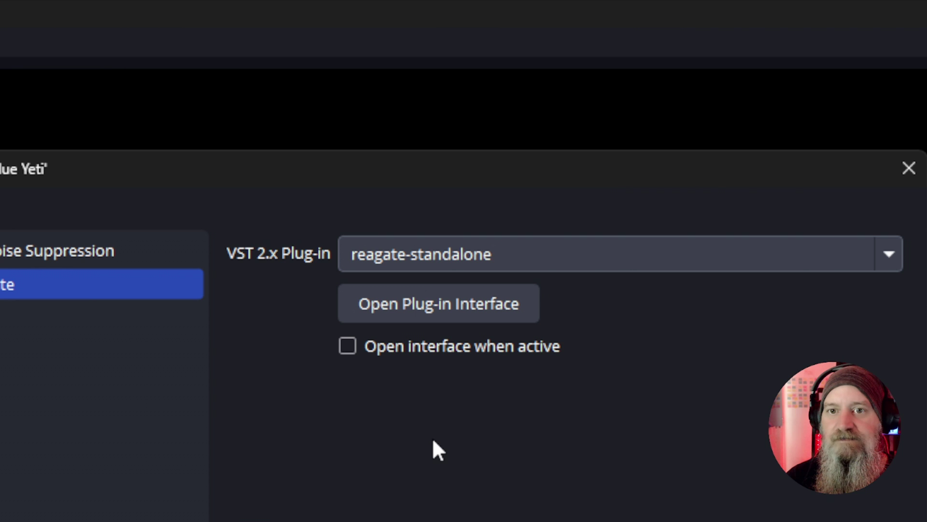
pyautogui.click(421, 316)
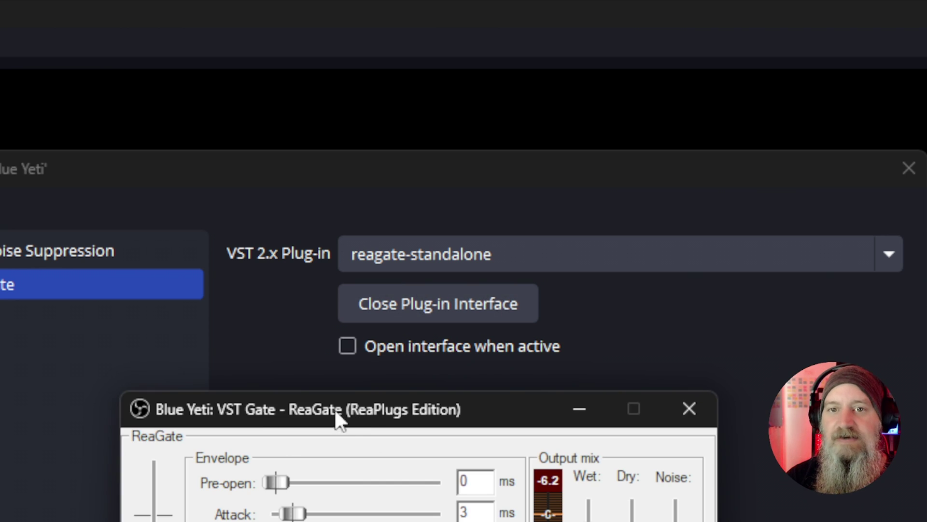
pyautogui.moveTo(338, 416); pyautogui.dragTo(311, 368)
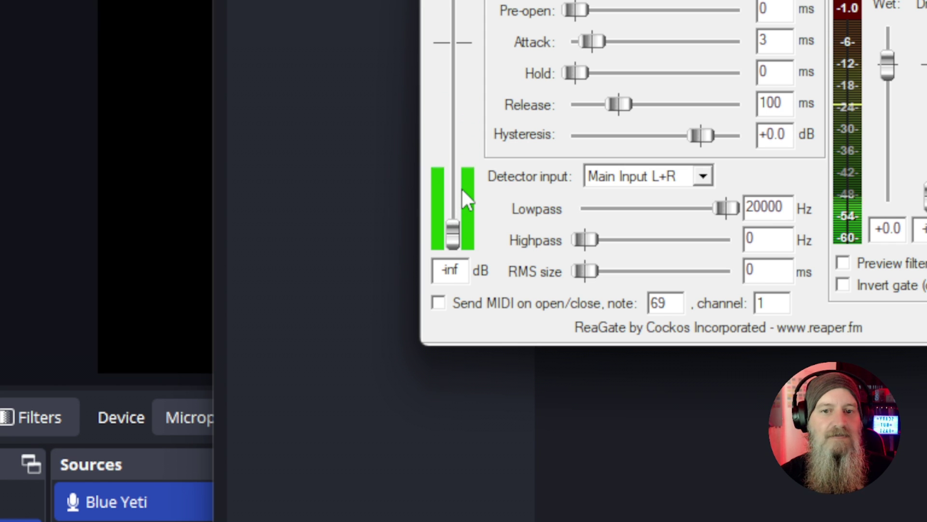
# Try the ReaGate threshold at +0.0 dB and about -49.6 dB, then set it to -40 dB
pyautogui.moveTo(461, 188); pyautogui.dragTo(461, 43)
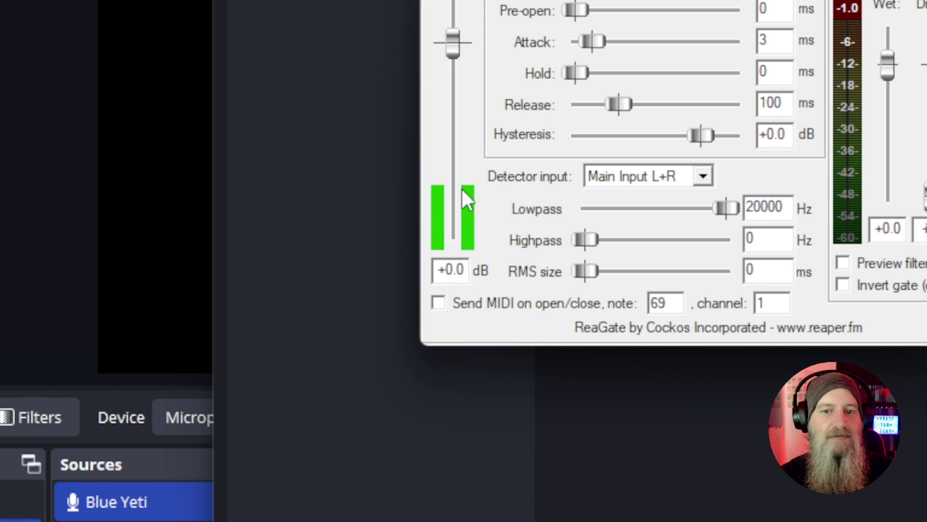
pyautogui.moveTo(451, 51); pyautogui.dragTo(455, 197)
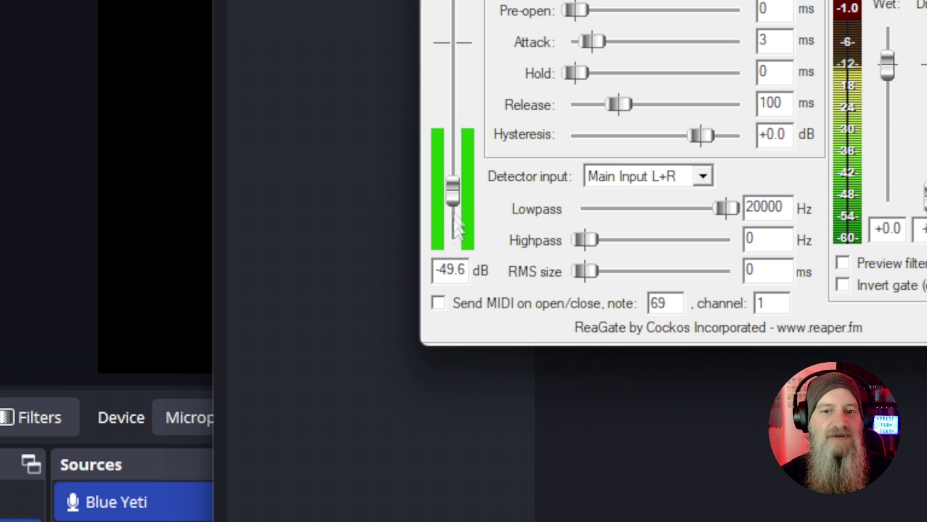
pyautogui.doubleClick(445, 276)
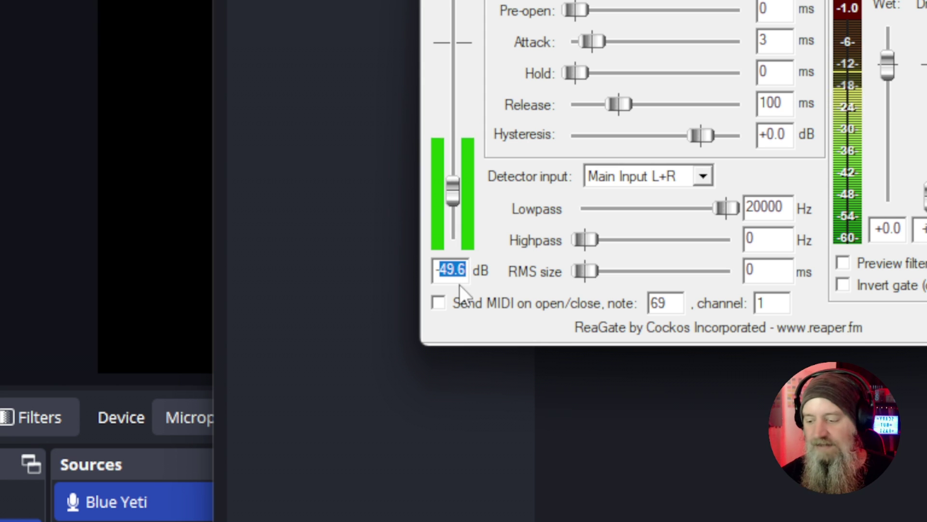
pyautogui.write('-40')
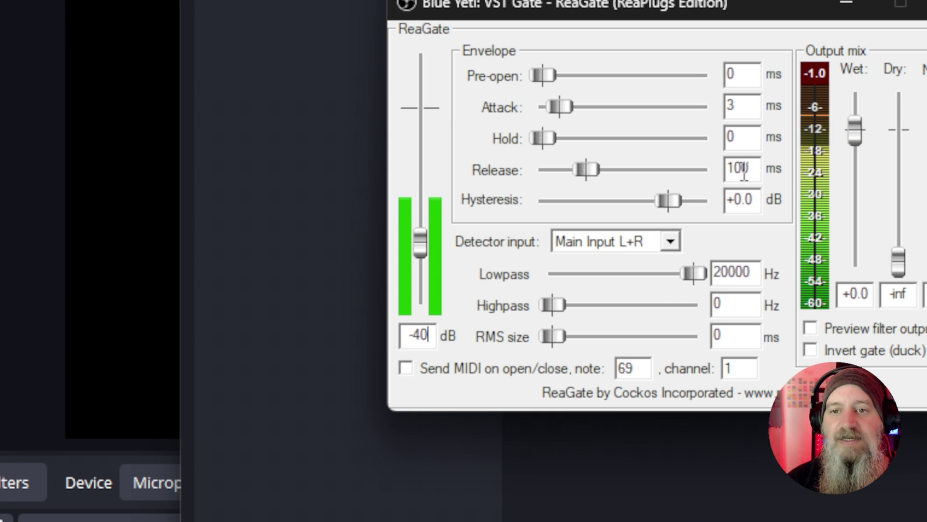
# Set ReaGate's release to 200 ms and close the plug-in interface
pyautogui.moveTo(738, 170); pyautogui.dragTo(725, 174)
pyautogui.write('2')
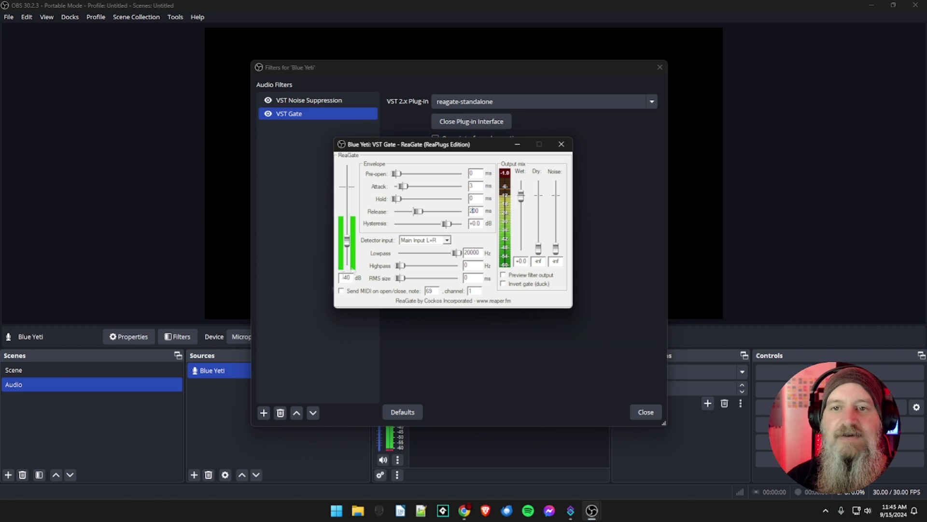
pyautogui.click(562, 145)
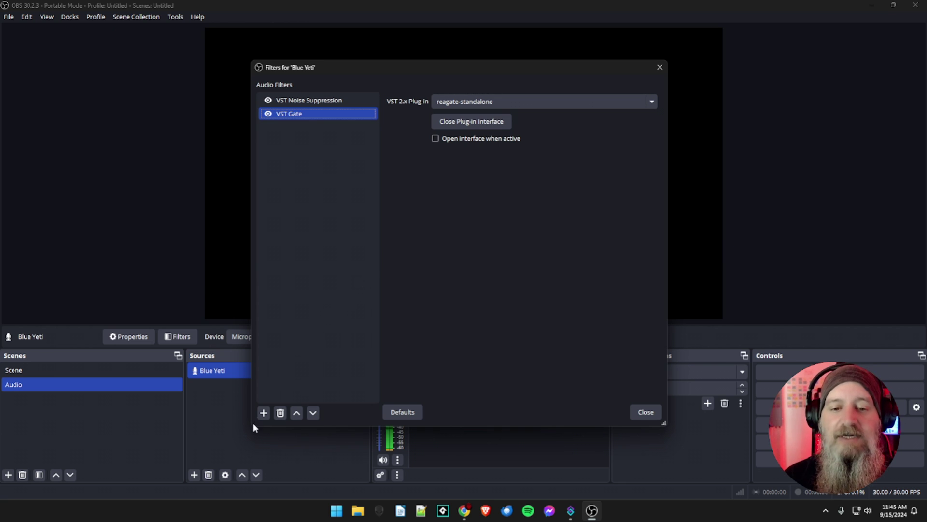
# Add a VST 2.x Plug-in filter named "VST Equalizer" to the Blue Yeti source
pyautogui.click(263, 414)
pyautogui.click(292, 407)
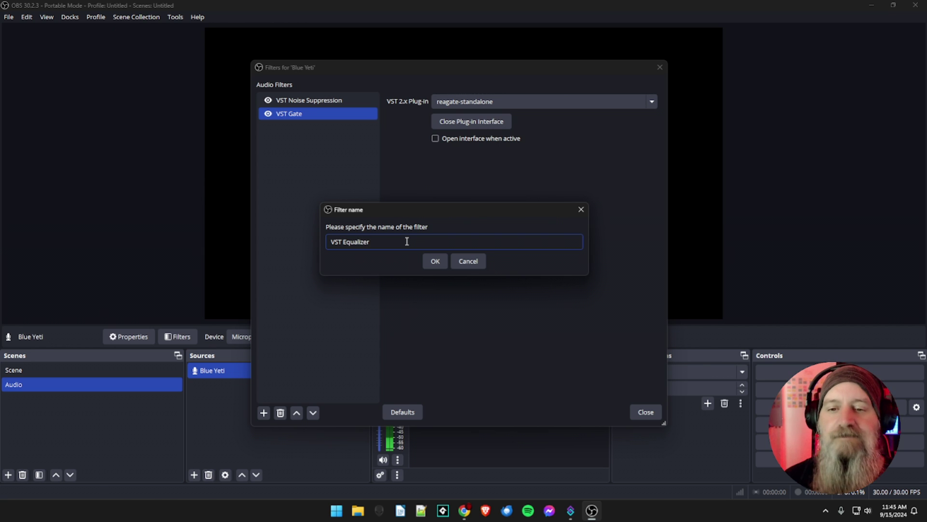
pyautogui.write('VST Equalizer')
pyautogui.click(425, 261)
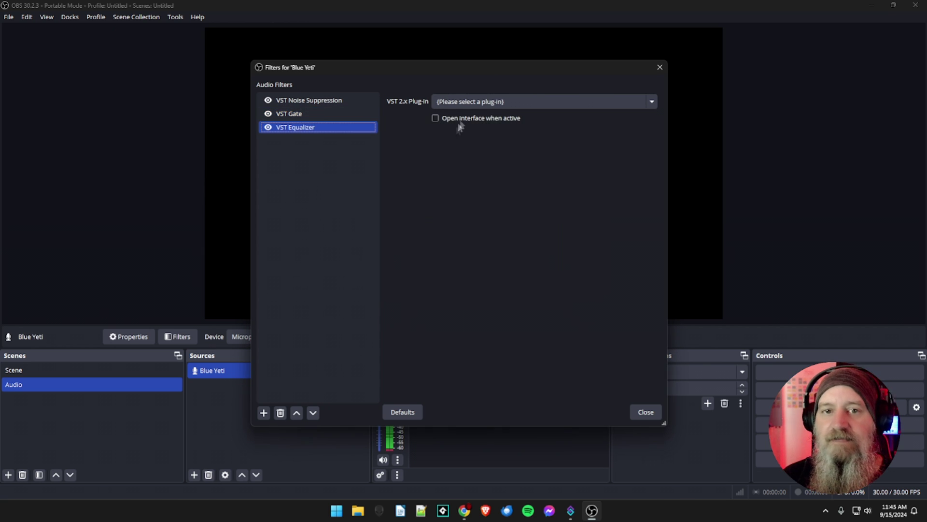
# Assign the reaeq-standalone plug-in to the VST Equalizer filter and open its plug-in interface
pyautogui.click(471, 103)
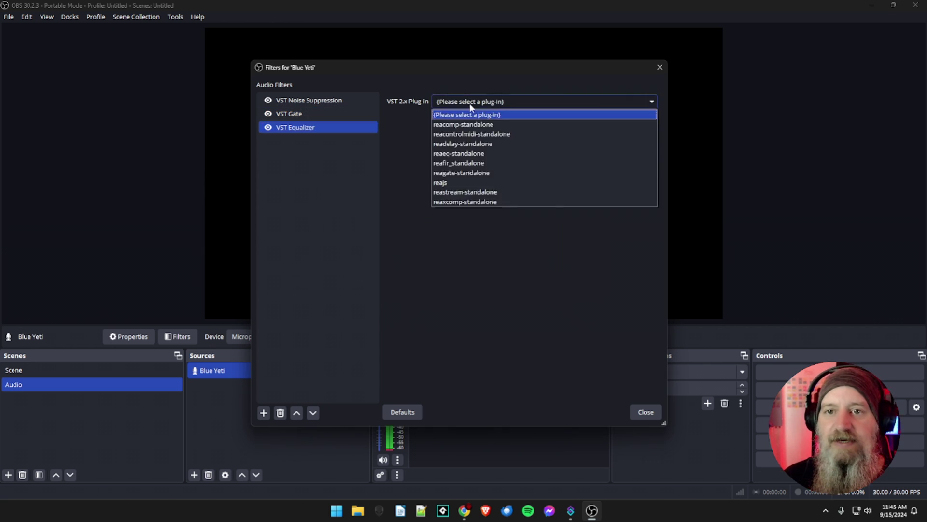
pyautogui.click(468, 153)
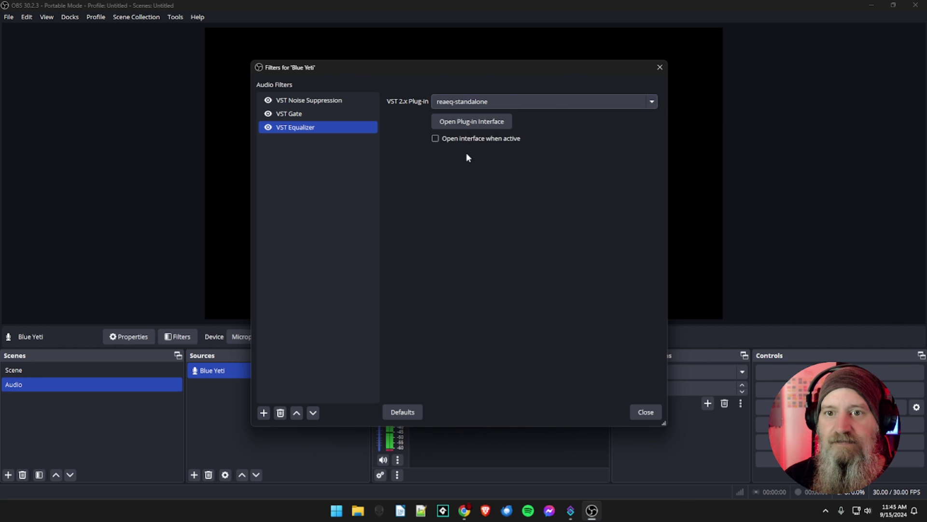
pyautogui.click(465, 124)
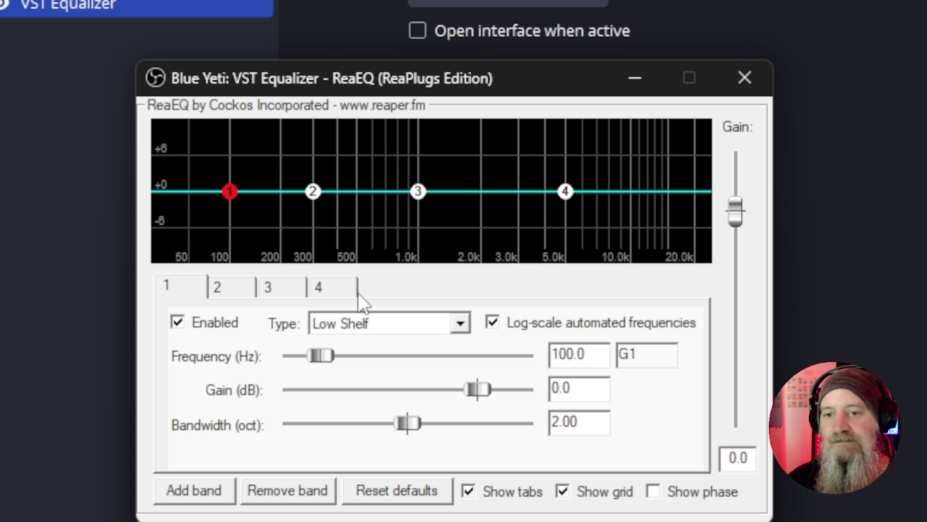
# Add six bands to the ReaEQ equalizer for a total of ten
pyautogui.click(189, 496)
pyautogui.click(190, 495)
pyautogui.click(189, 495)
pyautogui.click(190, 495)
pyautogui.click(189, 495)
pyautogui.click(189, 496)
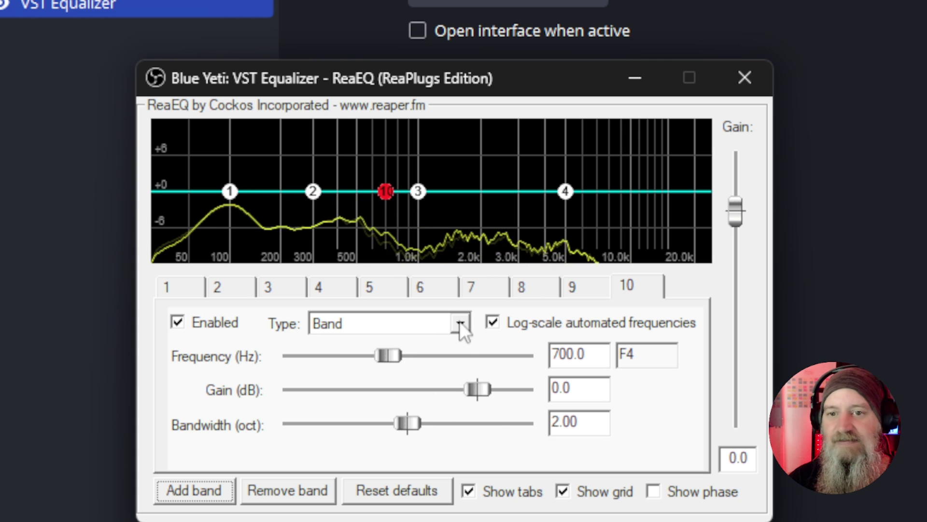
# Set the frequency of ReaEQ band 1 to 32 Hz and band 2 to 64 Hz
pyautogui.click(179, 294)
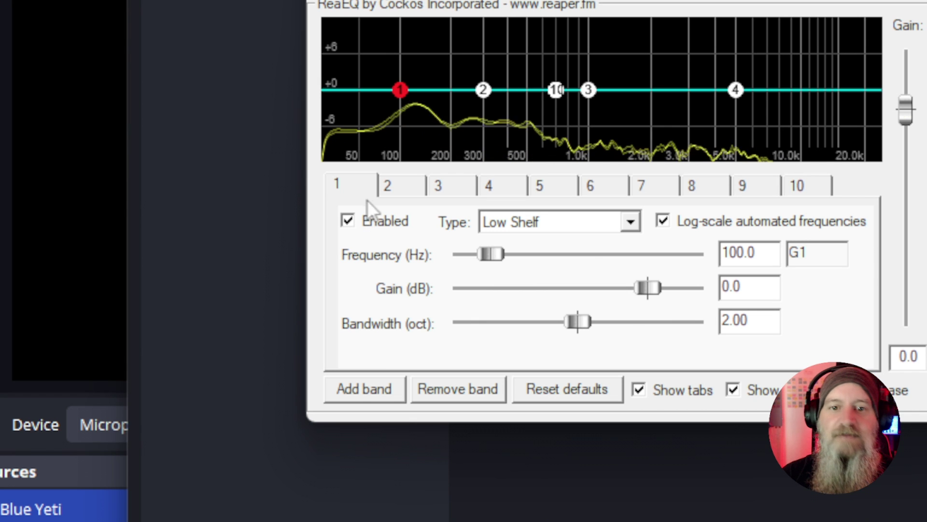
pyautogui.click(185, 294)
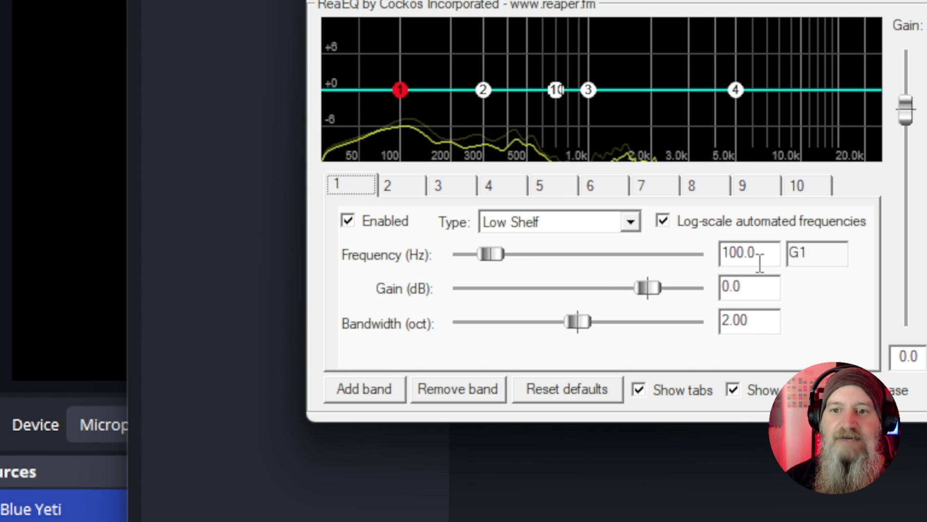
pyautogui.moveTo(760, 263); pyautogui.dragTo(724, 265)
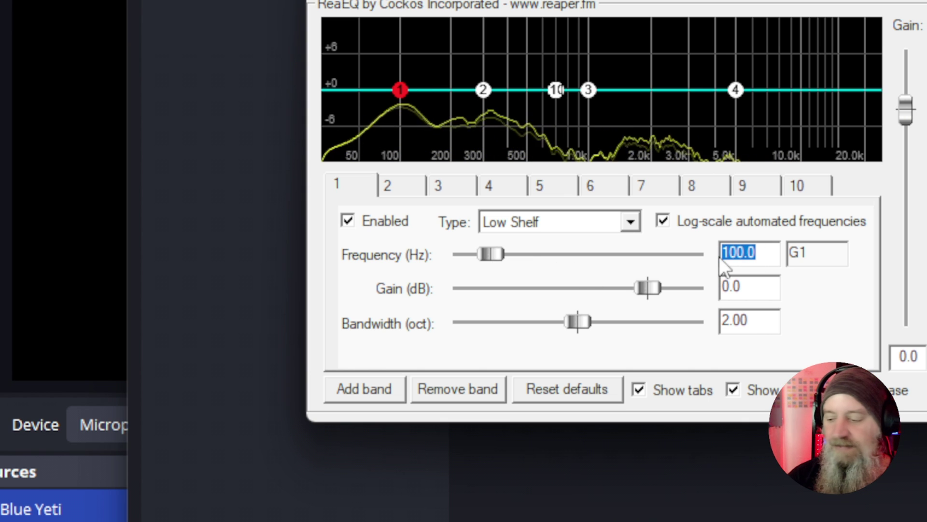
pyautogui.write('32')
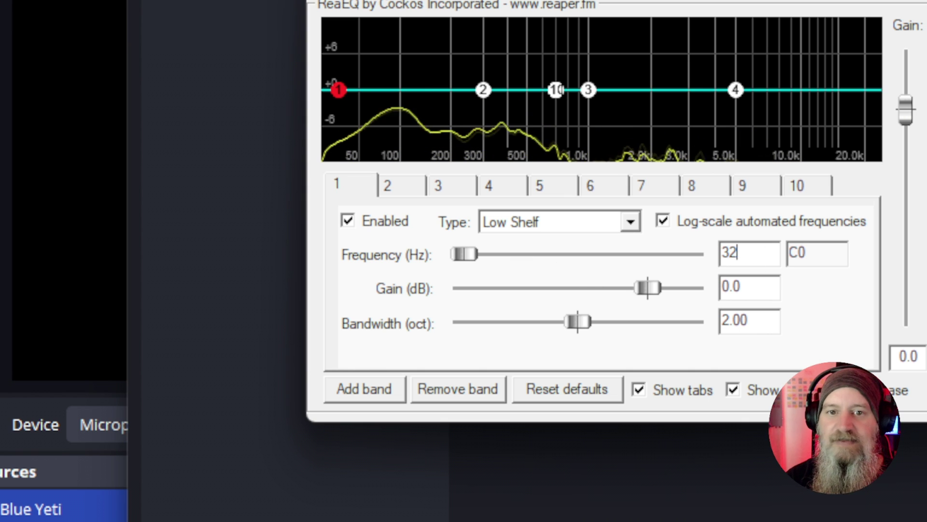
pyautogui.click(390, 187)
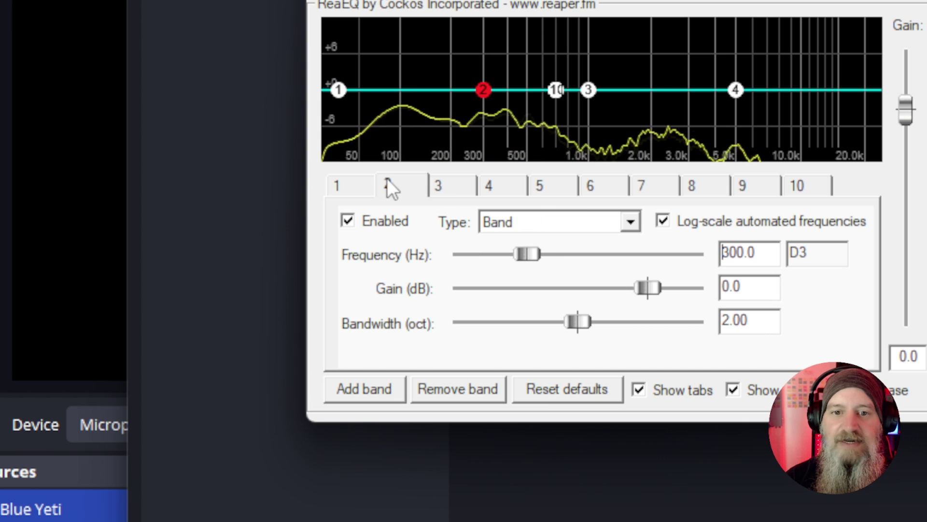
pyautogui.moveTo(762, 253); pyautogui.dragTo(721, 250)
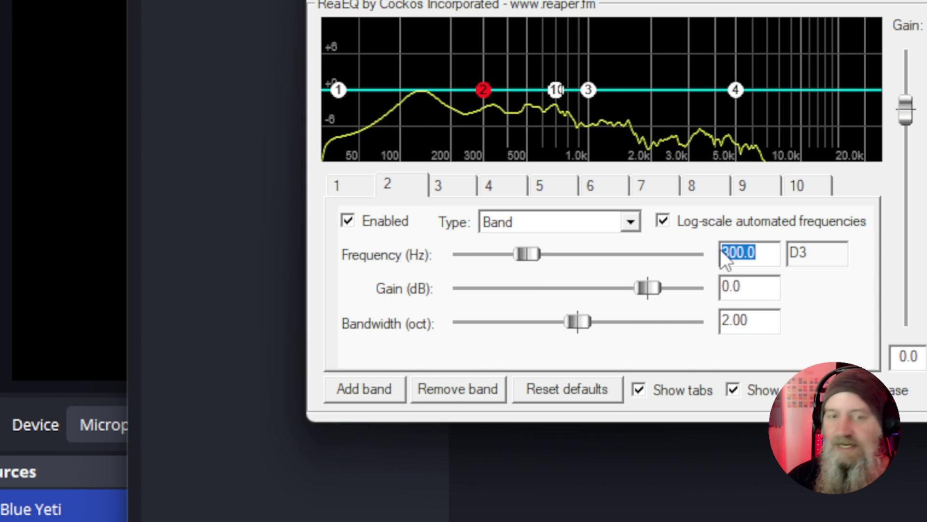
pyautogui.write('64')
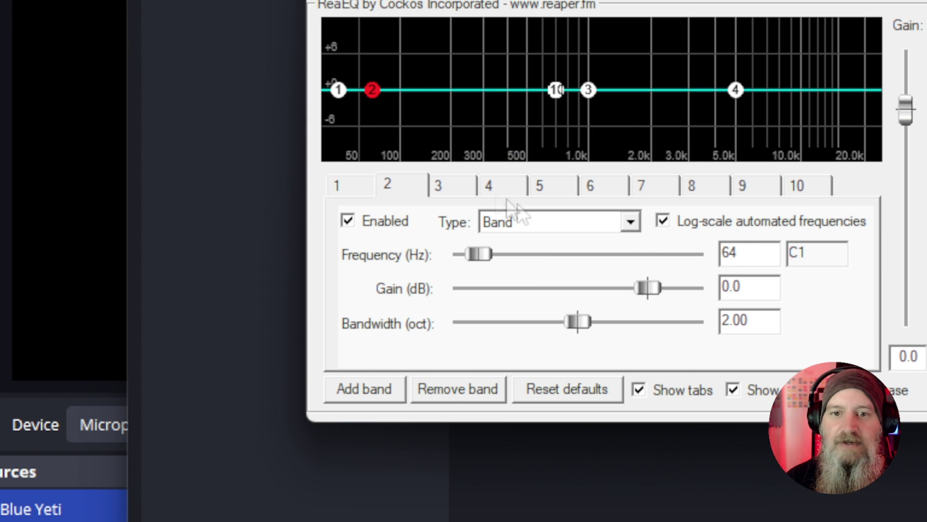
# Set the frequency of ReaEQ band 3 to 125 Hz and band 4 to 250 Hz
pyautogui.click(452, 187)
pyautogui.moveTo(769, 253); pyautogui.dragTo(724, 259)
pyautogui.write('125')
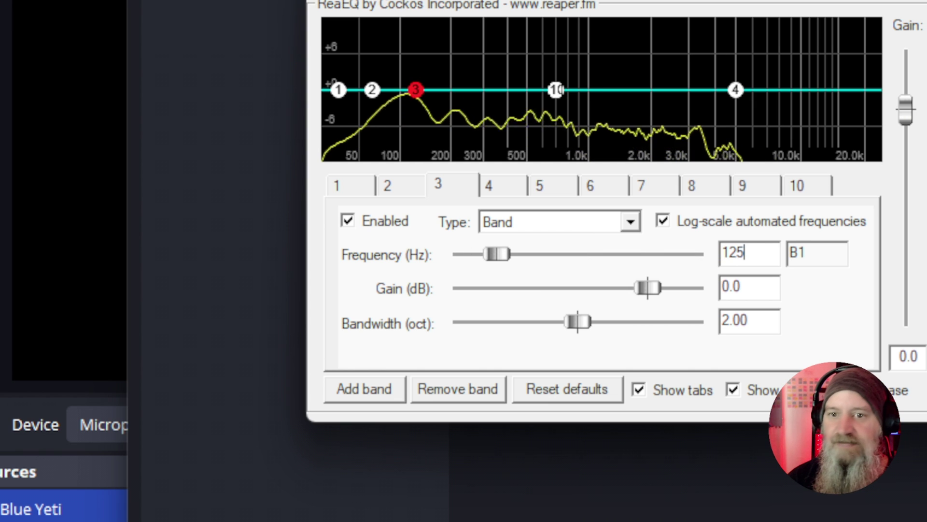
pyautogui.click(494, 188)
pyautogui.moveTo(765, 253); pyautogui.dragTo(721, 266)
pyautogui.write('250')
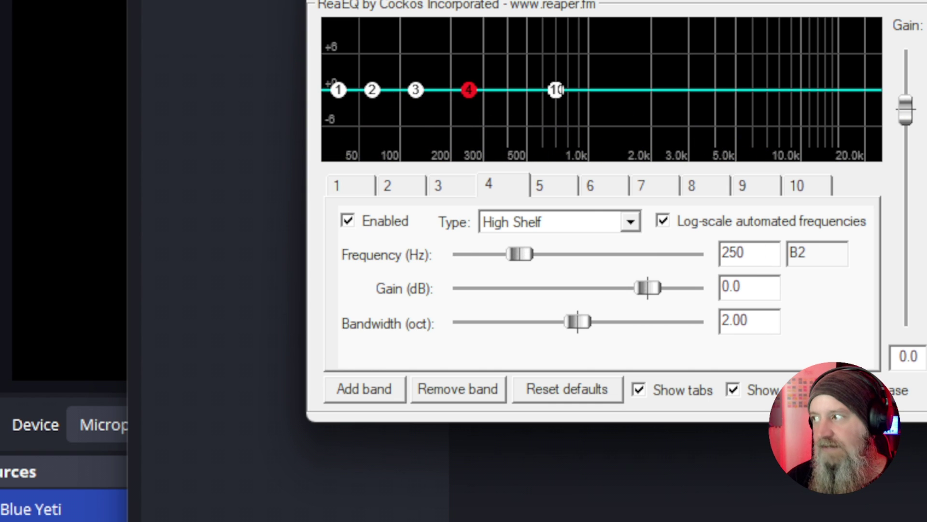
# Set the frequency of ReaEQ band 5 to 500 Hz and band 6 to 1000 Hz
pyautogui.click(543, 185)
pyautogui.moveTo(761, 253); pyautogui.dragTo(723, 274)
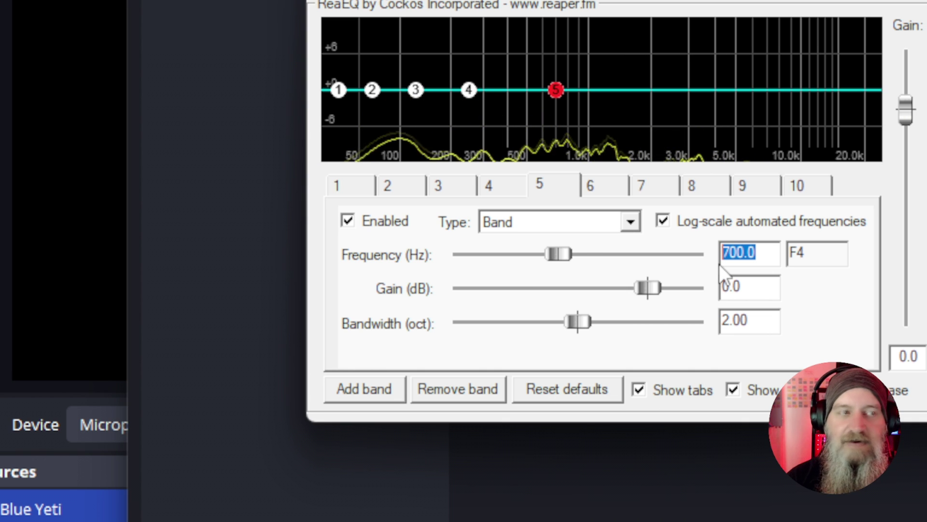
pyautogui.write('500')
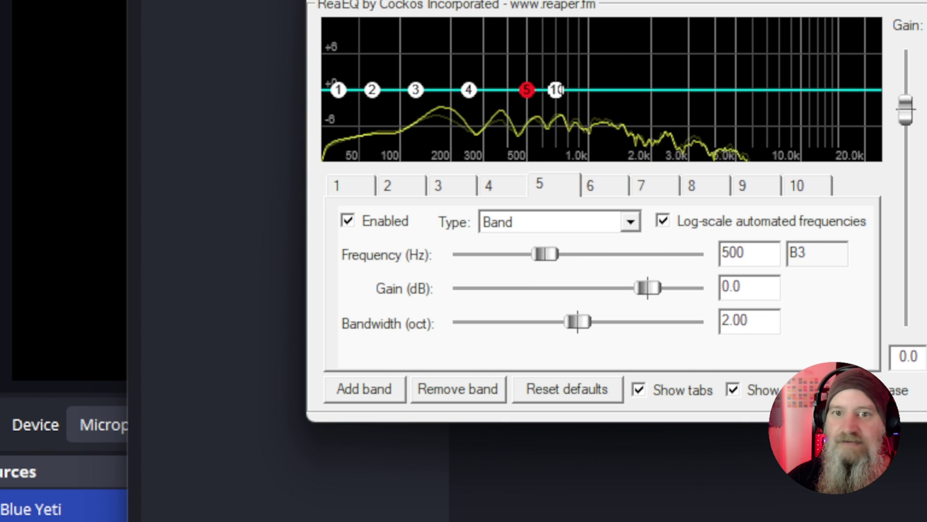
pyautogui.click(597, 188)
pyautogui.moveTo(754, 252); pyautogui.dragTo(720, 261)
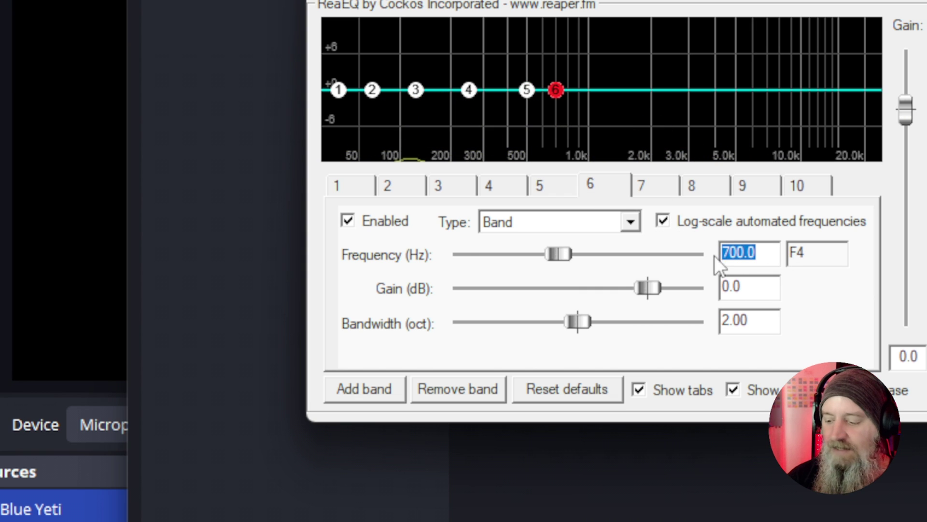
pyautogui.write('1000')
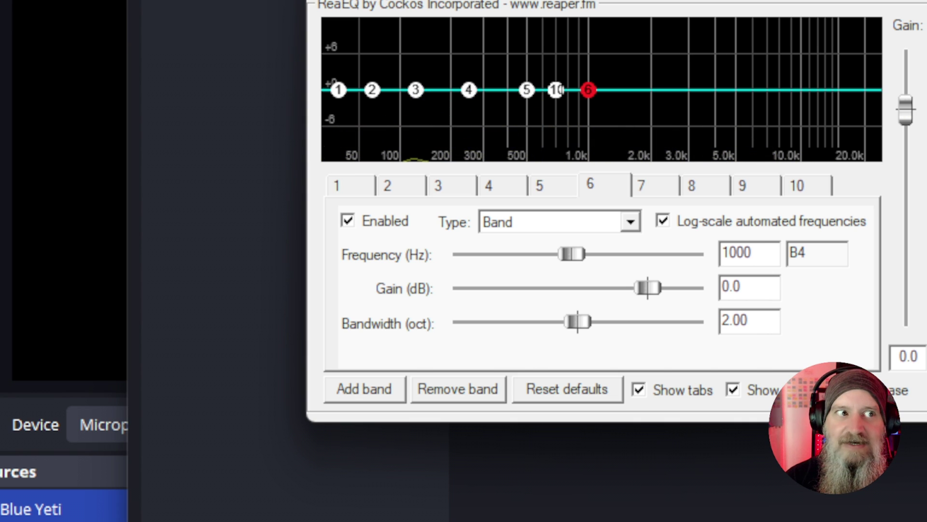
# Set the frequency of ReaEQ band 7 to 2000 Hz
pyautogui.click(662, 190)
pyautogui.moveTo(762, 247); pyautogui.dragTo(712, 256)
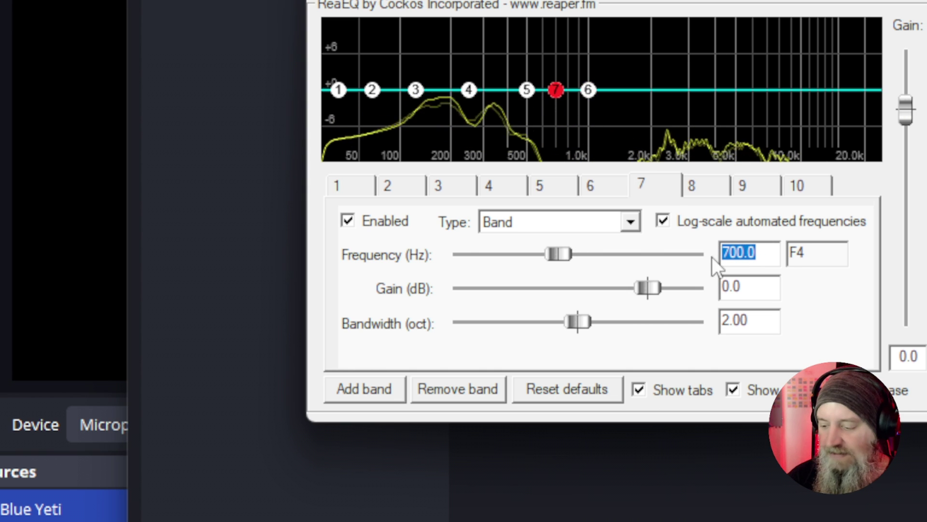
pyautogui.write('2000')
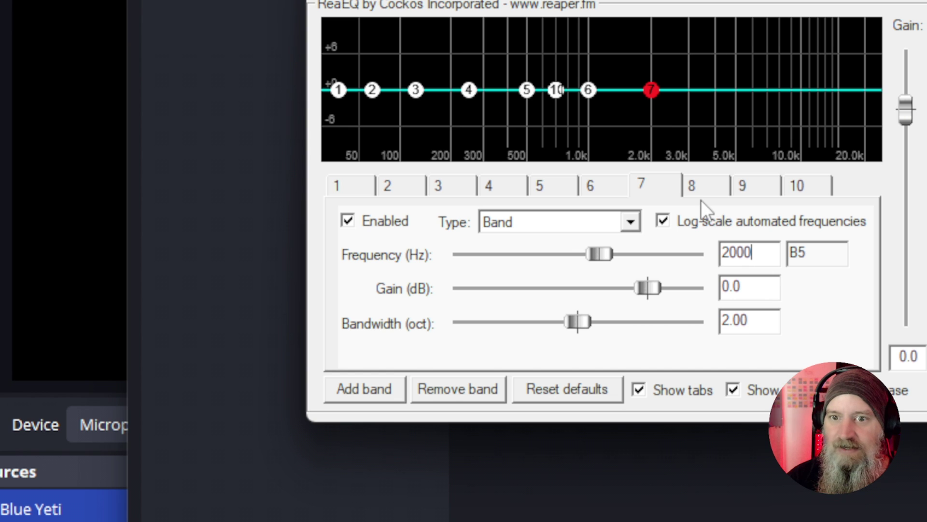
# Set the frequency of ReaEQ band 8 to 4000 Hz and band 9 to 8000 Hz
pyautogui.click(700, 196)
pyautogui.moveTo(761, 251); pyautogui.dragTo(720, 268)
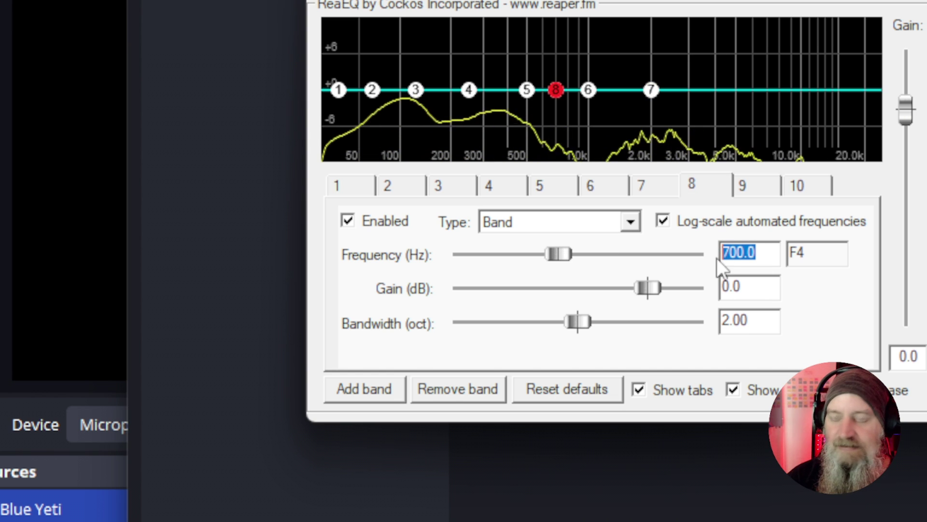
pyautogui.write('4000')
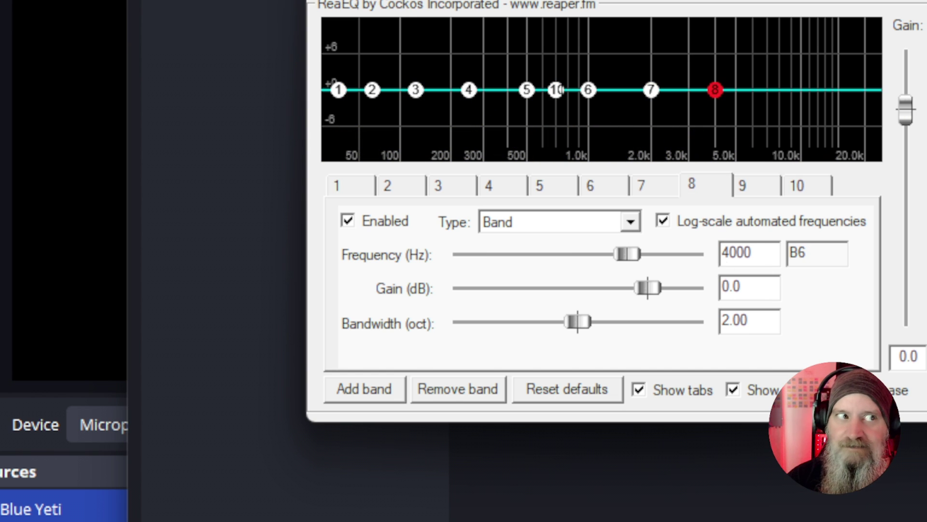
pyautogui.moveTo(759, 259); pyautogui.dragTo(707, 260)
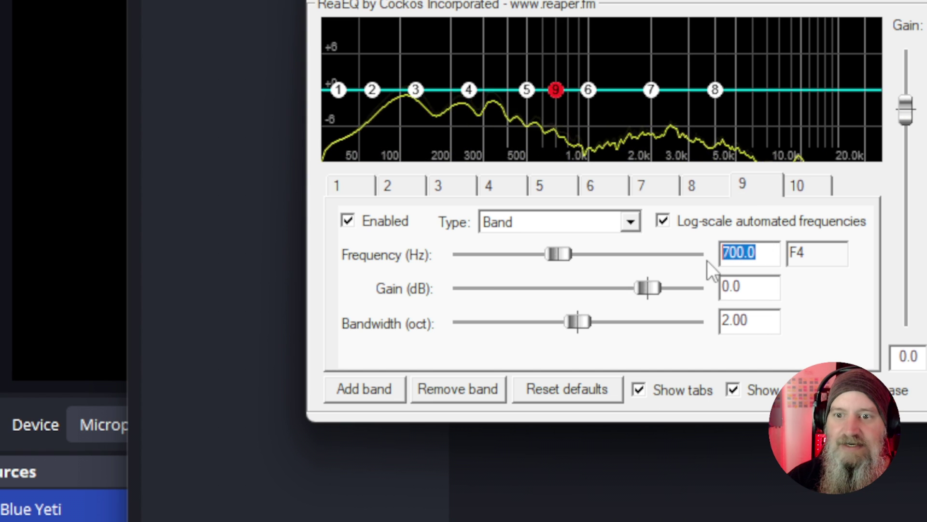
pyautogui.write('8000')
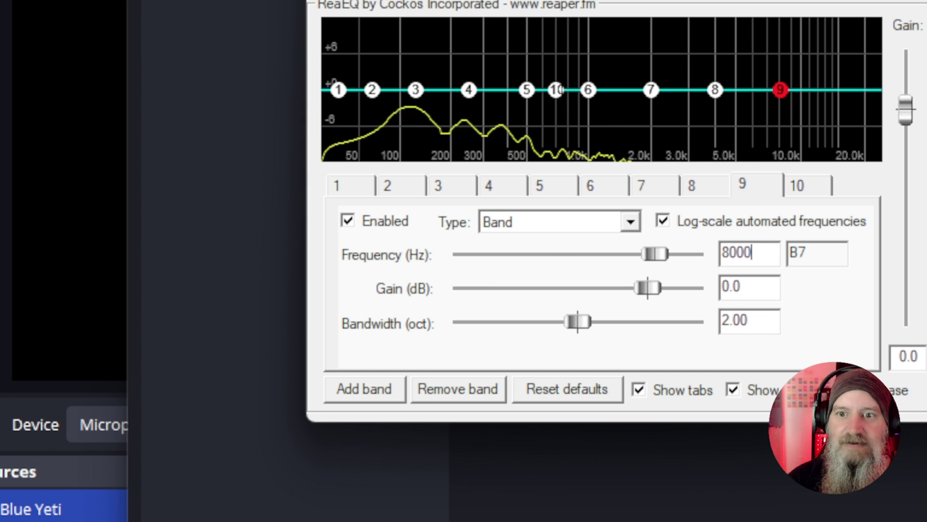
# Set the frequency of ReaEQ band 10 to 16000 Hz
pyautogui.click(798, 188)
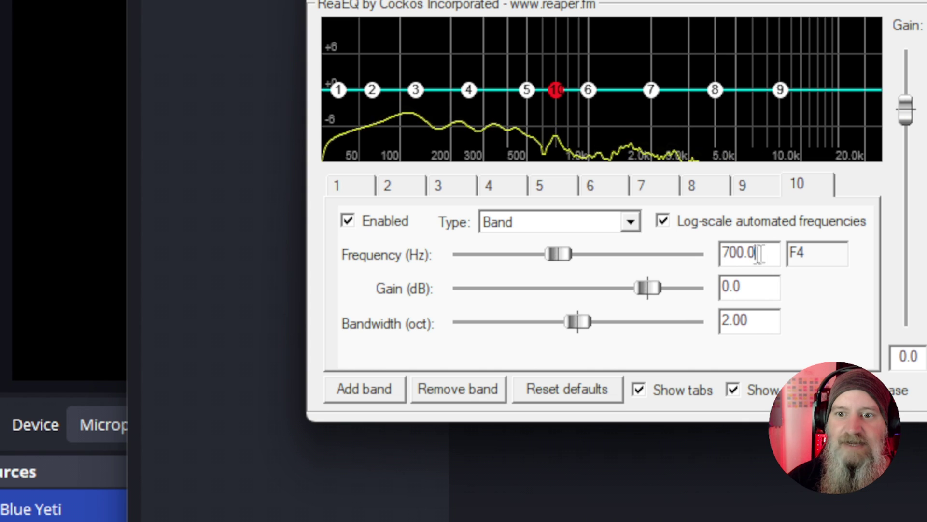
pyautogui.moveTo(766, 252); pyautogui.dragTo(702, 264)
pyautogui.write('16')
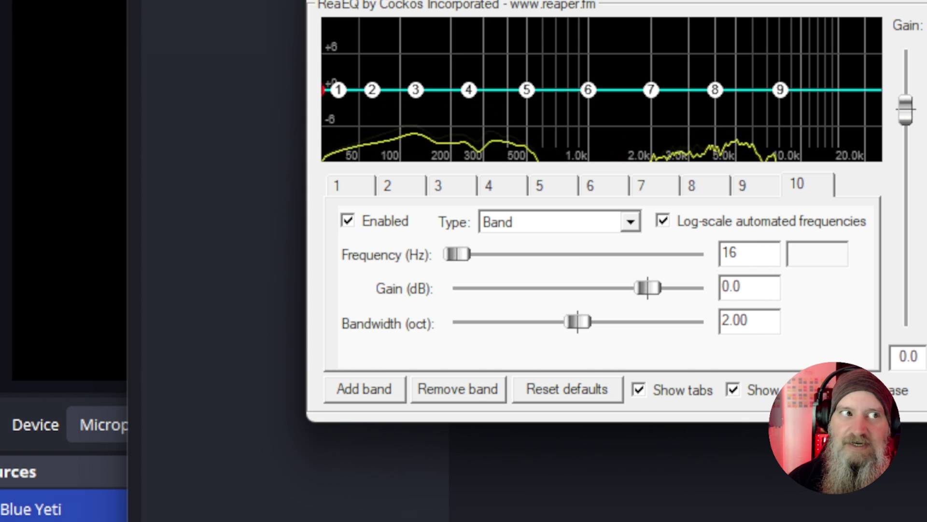
pyautogui.write('000')
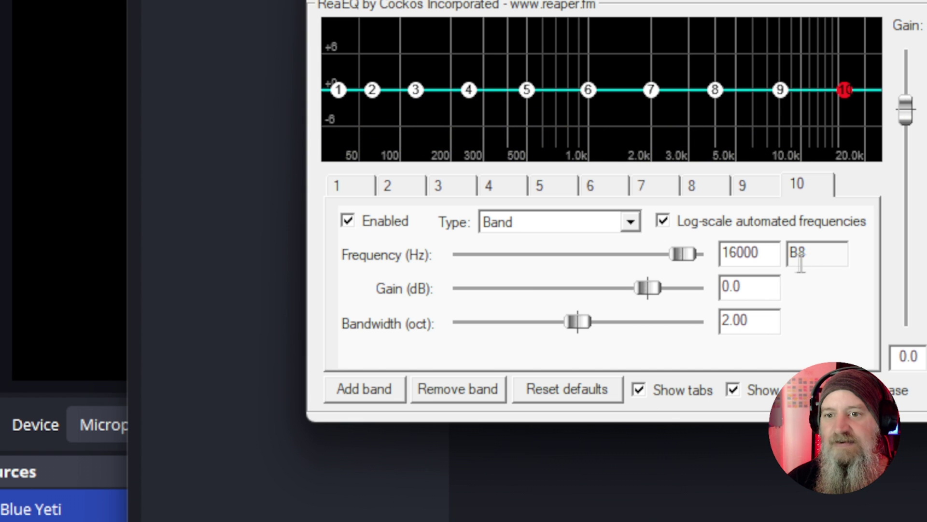
# Review the settings of each ReaEQ band from 9 back down to 1 to check their frequencies
pyautogui.click(736, 190)
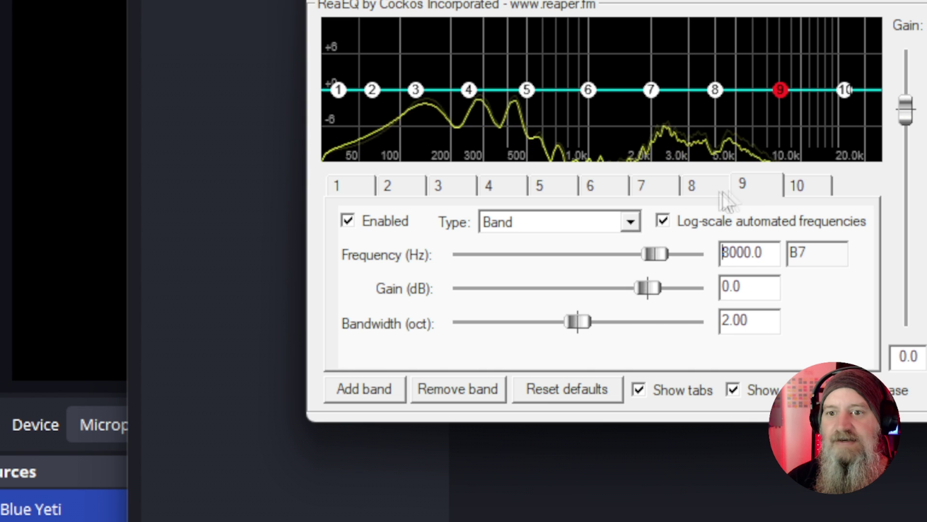
pyautogui.click(709, 193)
pyautogui.click(659, 192)
pyautogui.click(597, 190)
pyautogui.click(547, 191)
pyautogui.click(497, 192)
pyautogui.click(442, 192)
pyautogui.click(394, 191)
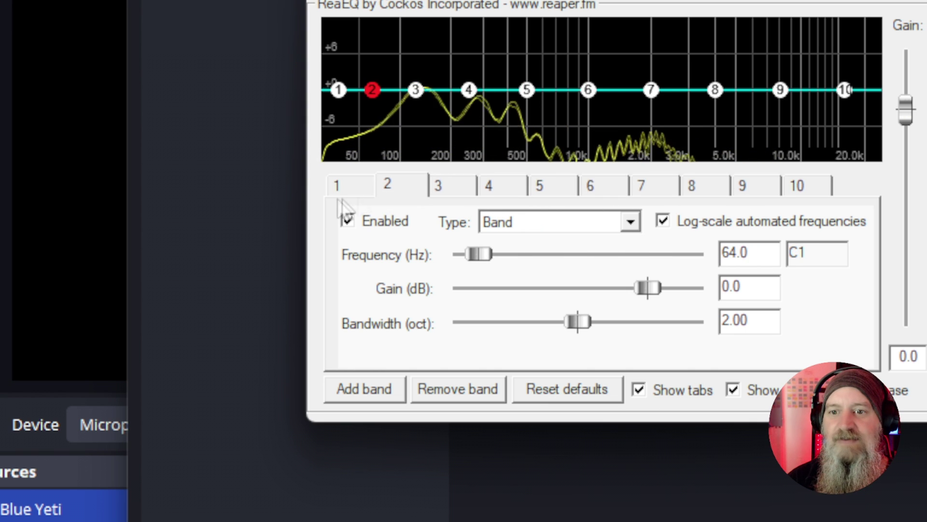
pyautogui.click(344, 184)
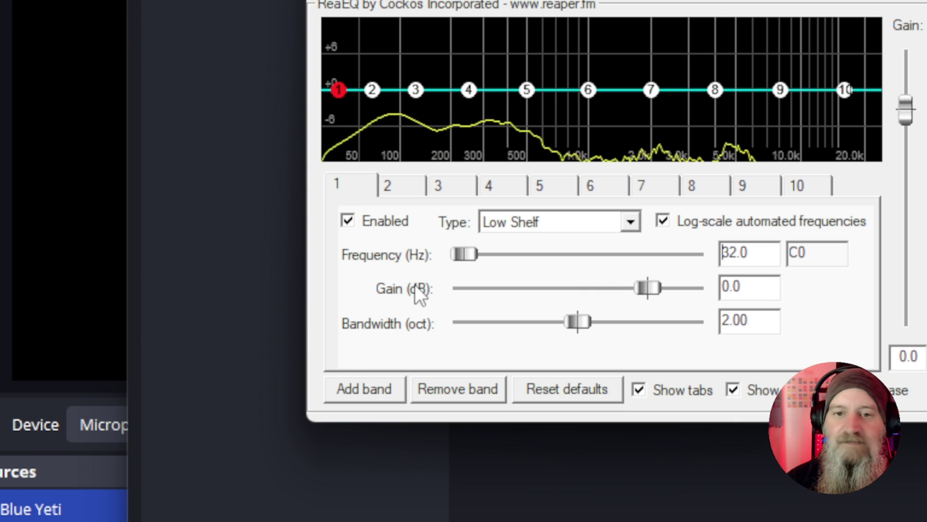
# Change the filter type of ReaEQ band 1 to High Pass
pyautogui.click(349, 181)
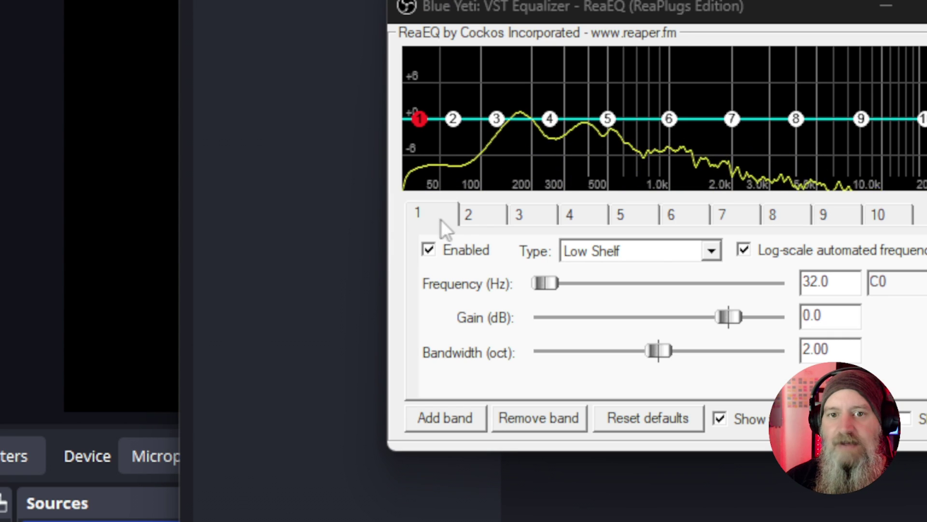
pyautogui.click(437, 217)
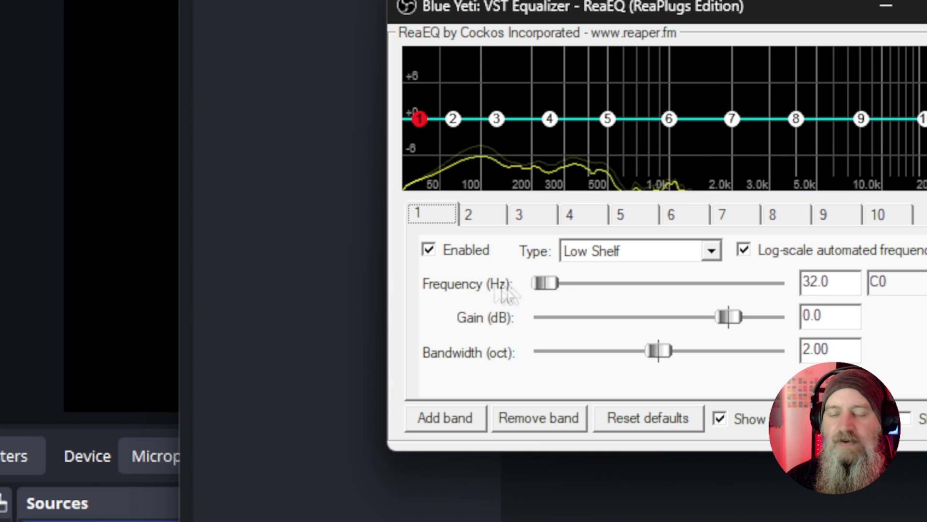
pyautogui.click(711, 251)
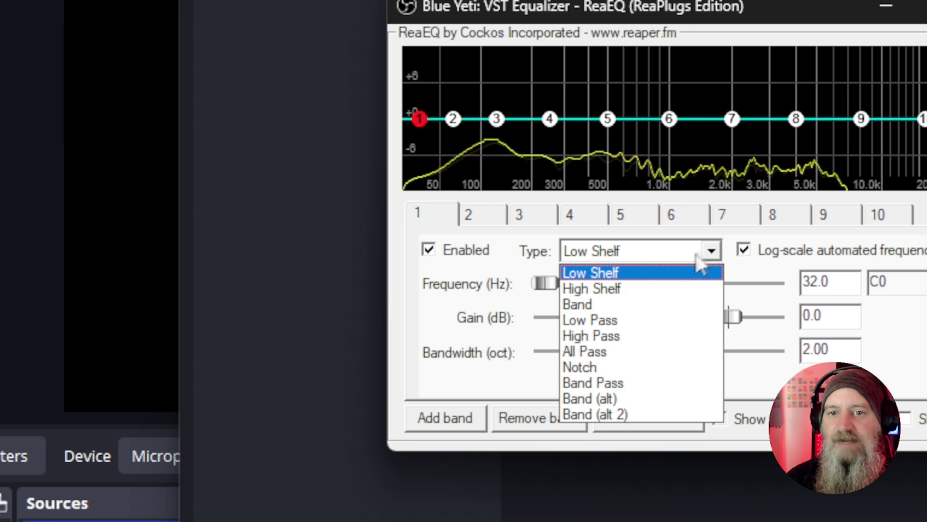
pyautogui.click(612, 337)
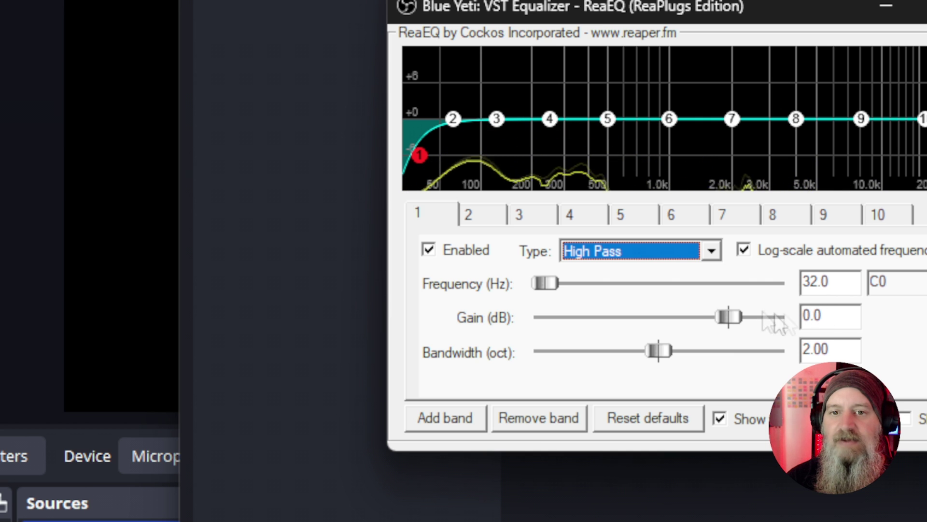
# Make ReaEQ band 2 a Low Shelf filter with a gain of 3.0 dB
pyautogui.click(468, 215)
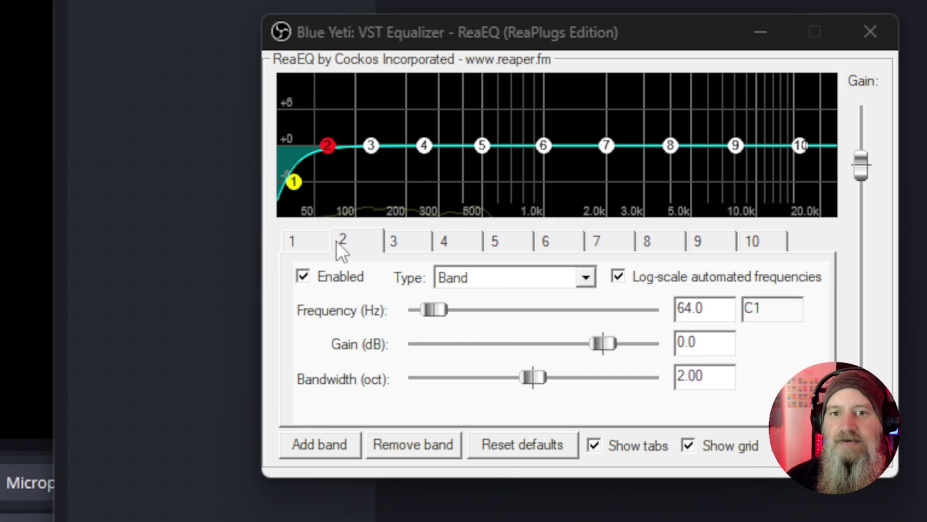
pyautogui.click(346, 239)
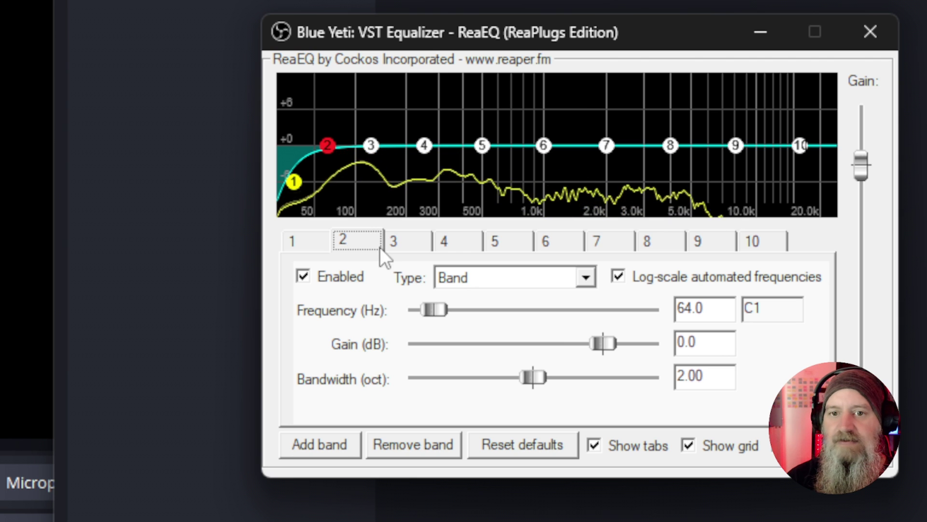
pyautogui.click(587, 279)
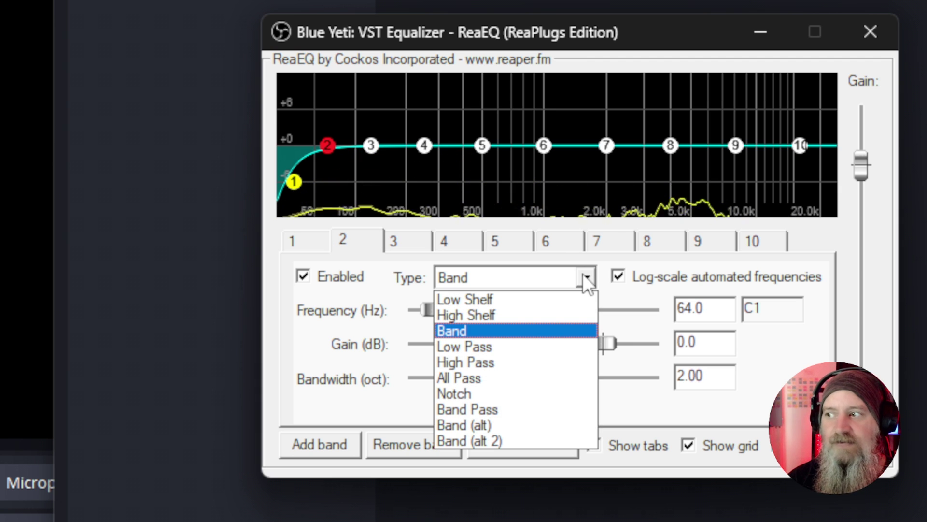
pyautogui.click(504, 301)
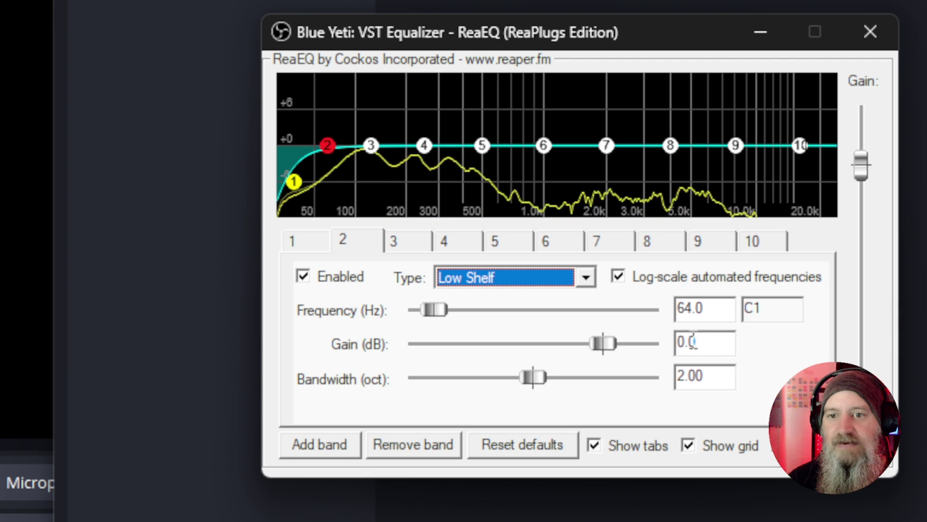
pyautogui.moveTo(700, 342); pyautogui.dragTo(676, 358)
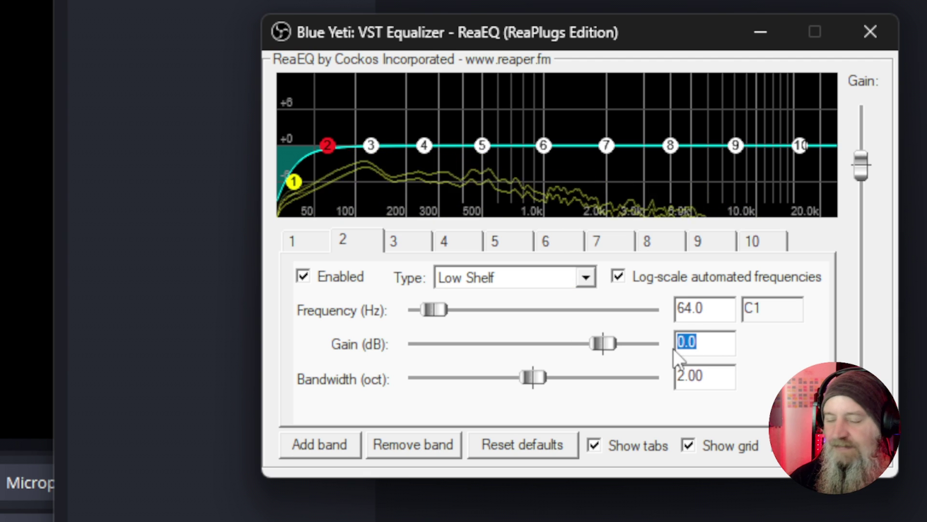
pyautogui.write('3.0')
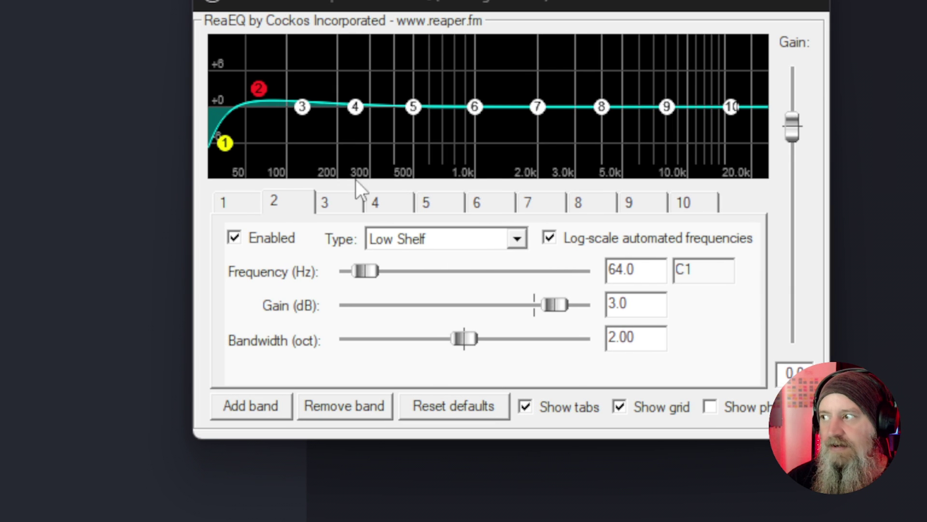
# Set the gain of ReaEQ band 3 to 5.5 dB
pyautogui.click(337, 205)
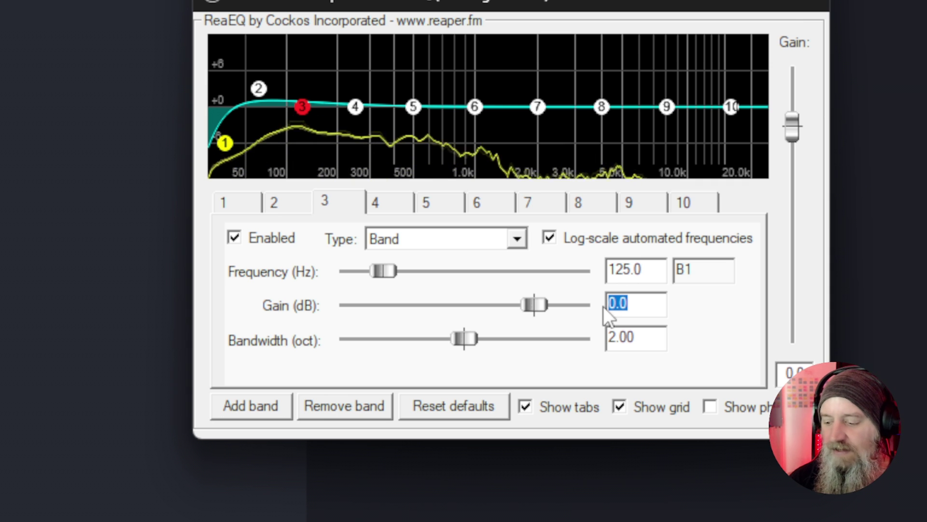
pyautogui.write('5.5')
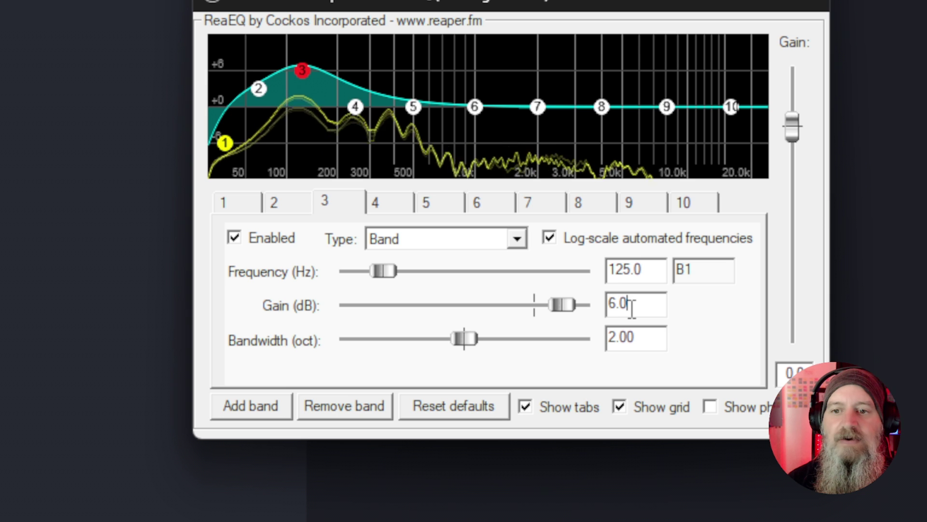
pyautogui.write('5.5')
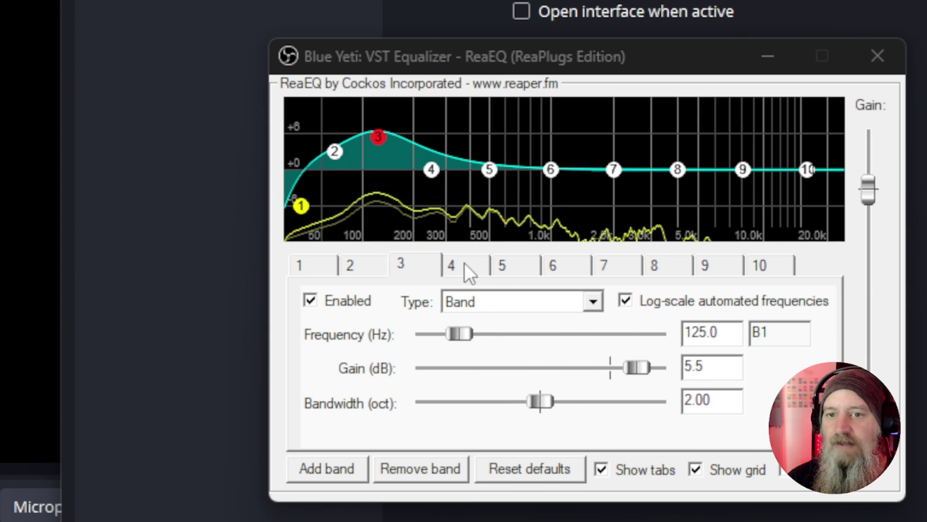
# Change the filter type of ReaEQ band 4 to Band and set its gain to 2.0 dB
pyautogui.click(390, 205)
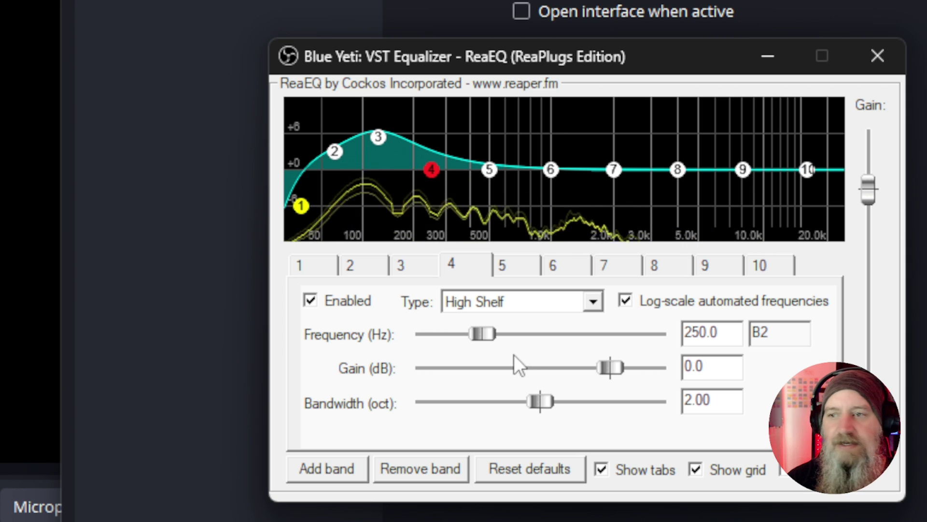
pyautogui.click(593, 302)
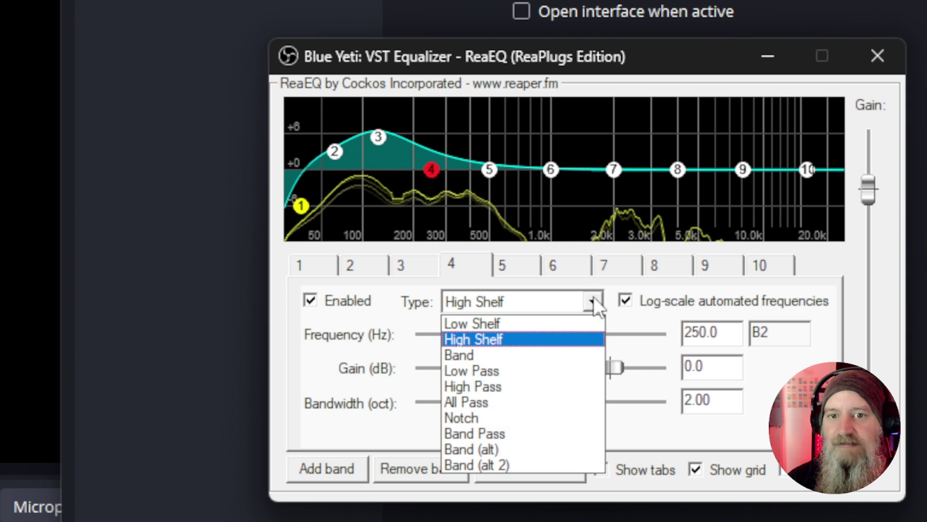
pyautogui.click(498, 356)
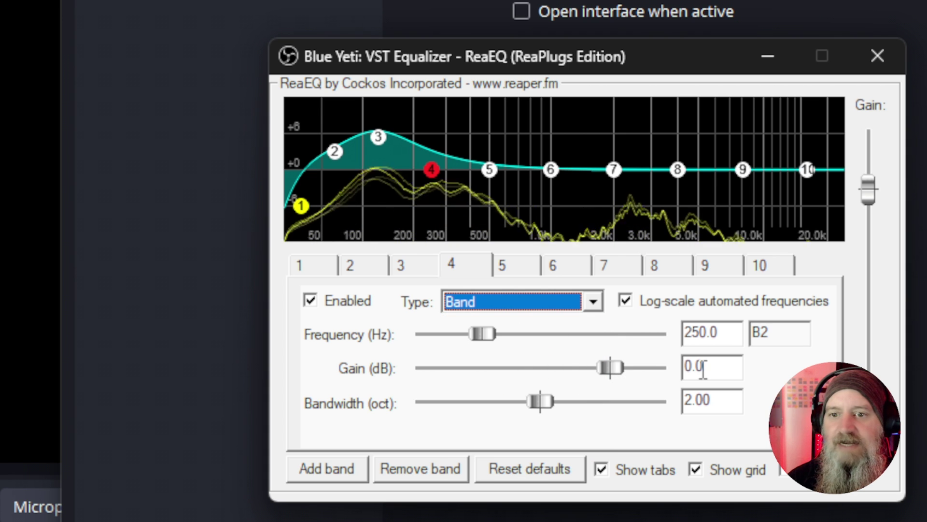
pyautogui.moveTo(705, 368); pyautogui.dragTo(682, 371)
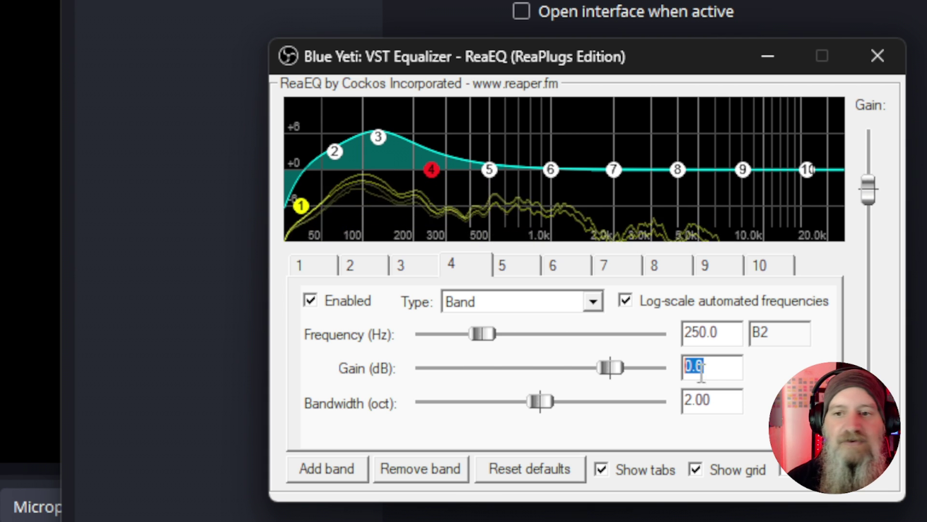
pyautogui.write('2.0')
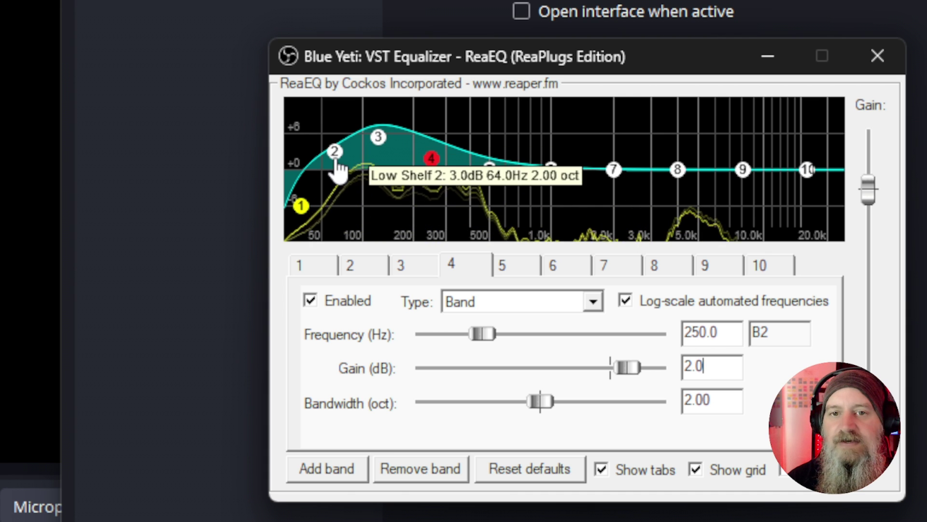
pyautogui.moveTo(382, 141)
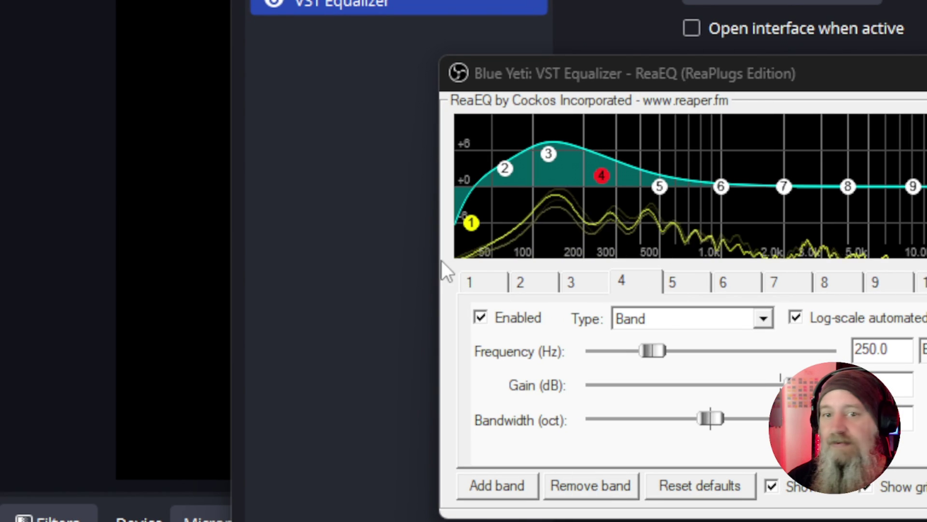
# Set the gain of ReaEQ band 5 to -2.0 dB
pyautogui.click(678, 286)
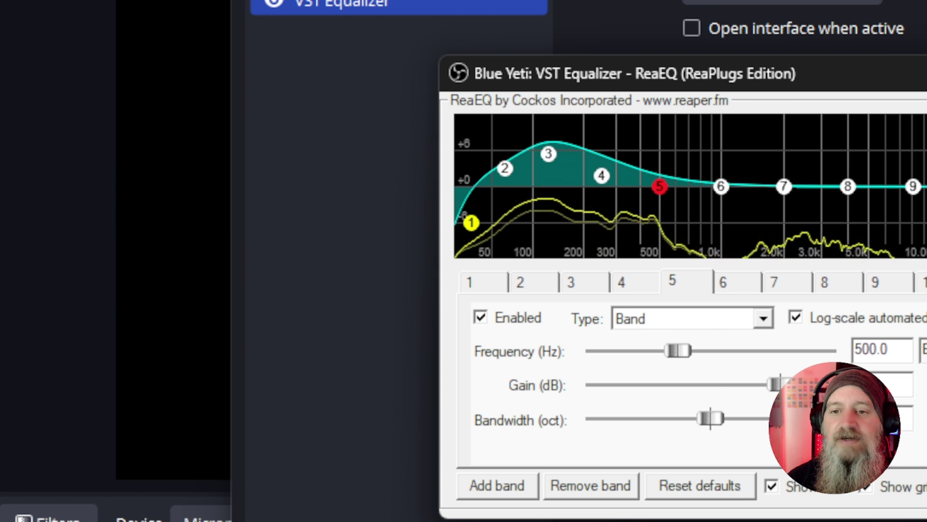
pyautogui.moveTo(776, 386); pyautogui.dragTo(747, 396)
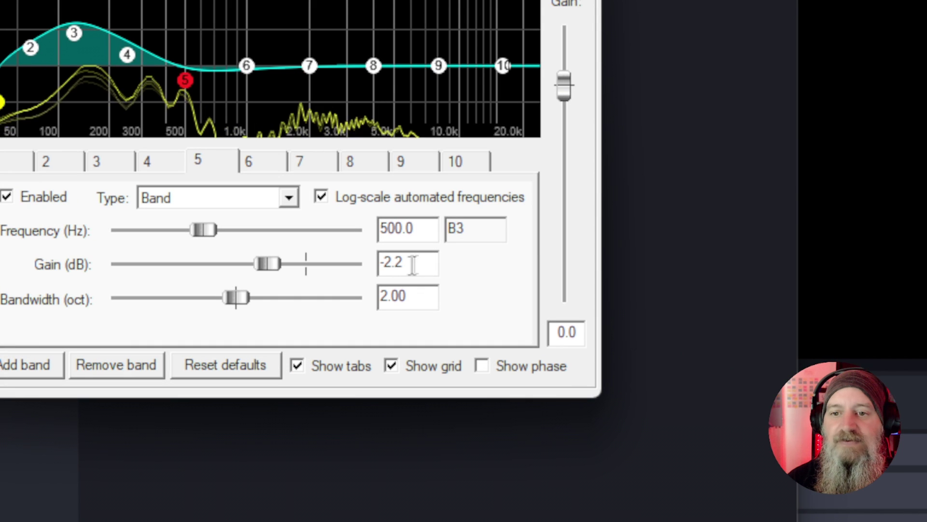
pyautogui.doubleClick(399, 262)
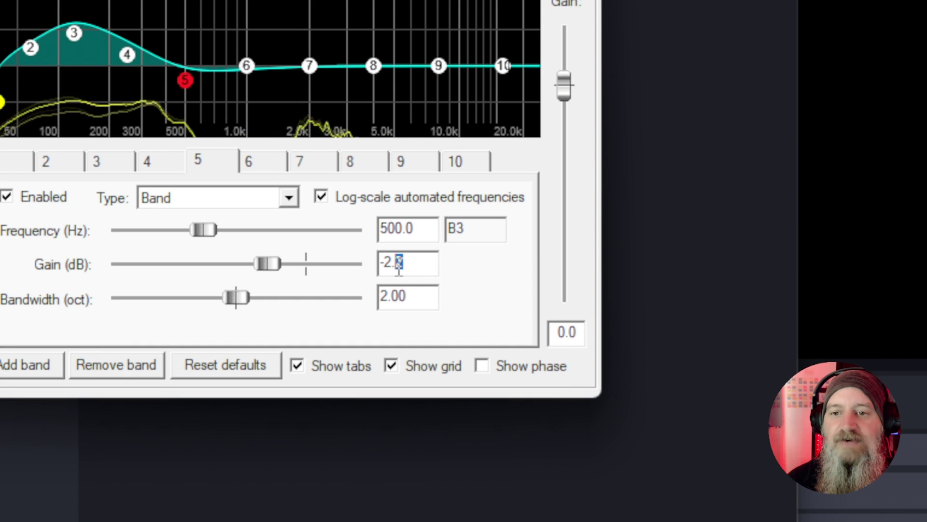
pyautogui.write('0')
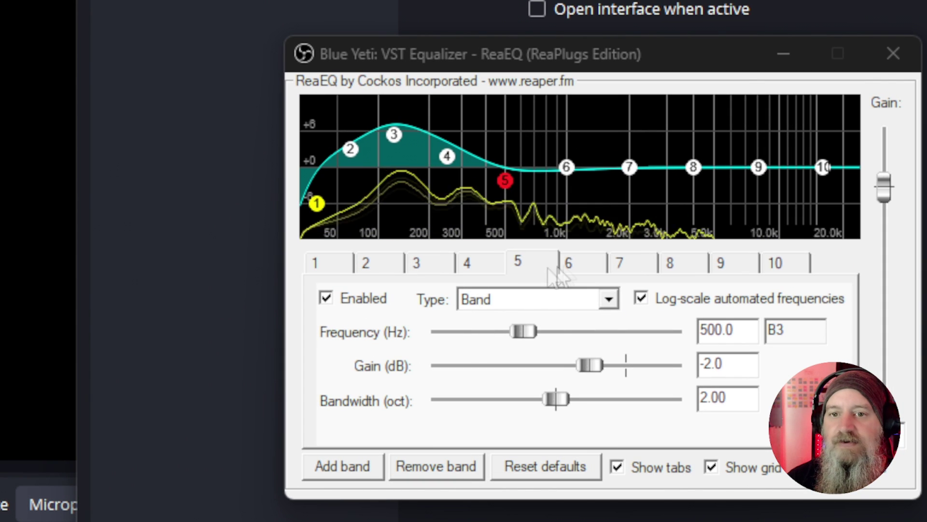
# Set the gain of ReaEQ band 6 to -4.0 dB
pyautogui.click(579, 263)
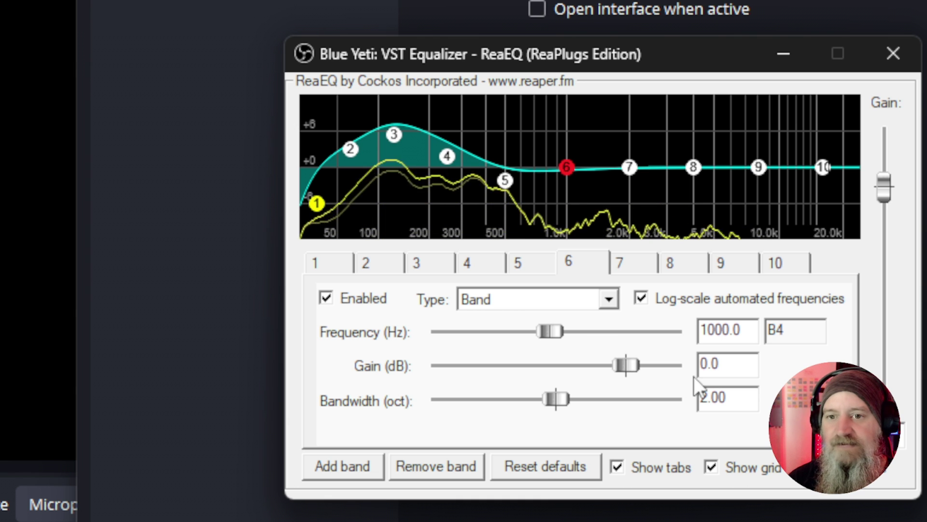
pyautogui.moveTo(630, 365); pyautogui.dragTo(575, 389)
pyautogui.moveTo(720, 370); pyautogui.dragTo(693, 367)
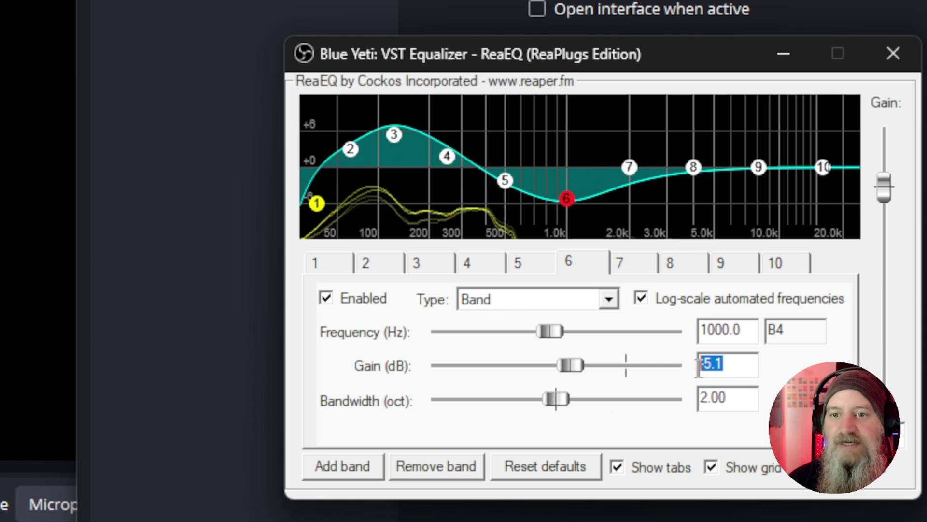
pyautogui.write('-4.0')
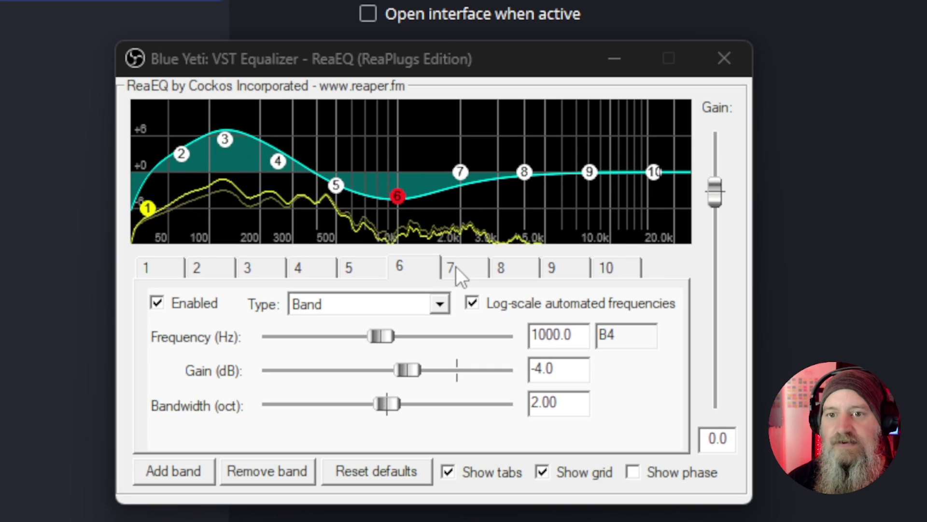
# Set the gain of ReaEQ bands 7 and 8 to 3.0 dB each
pyautogui.click(454, 265)
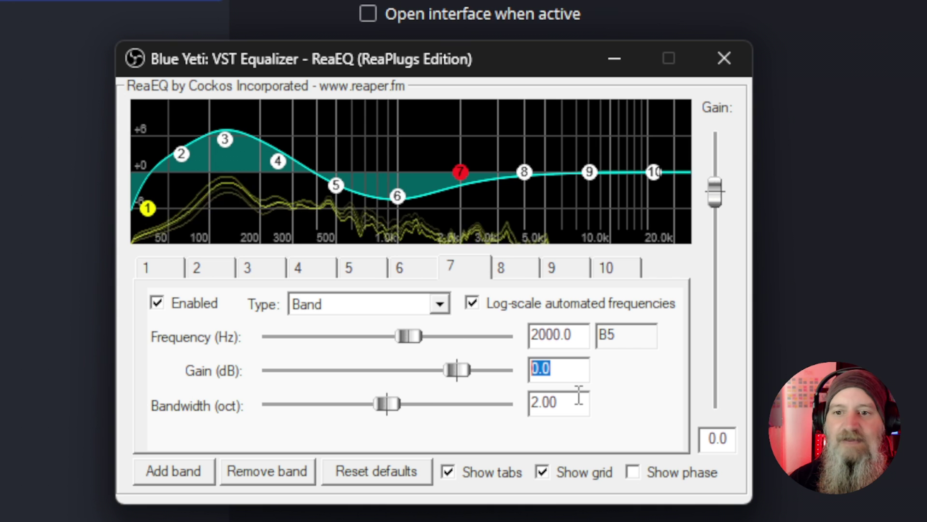
pyautogui.write('3')
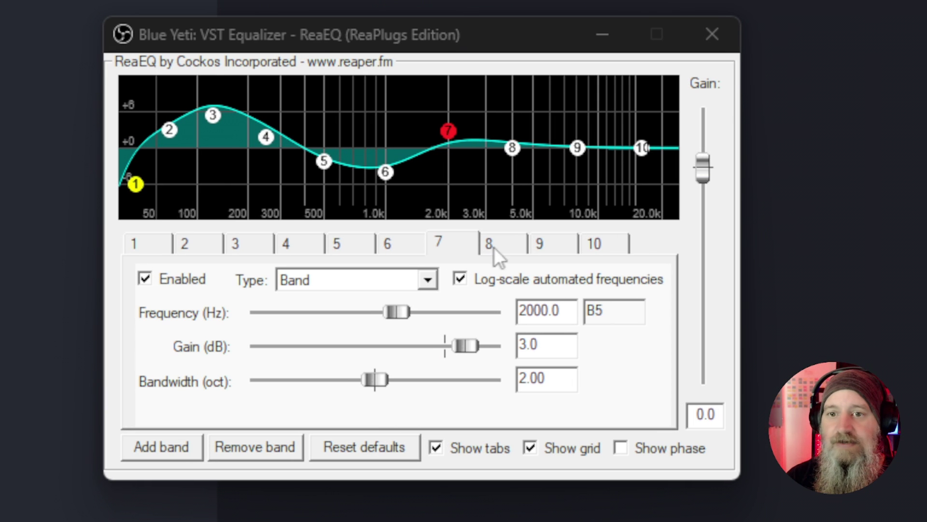
pyautogui.click(509, 270)
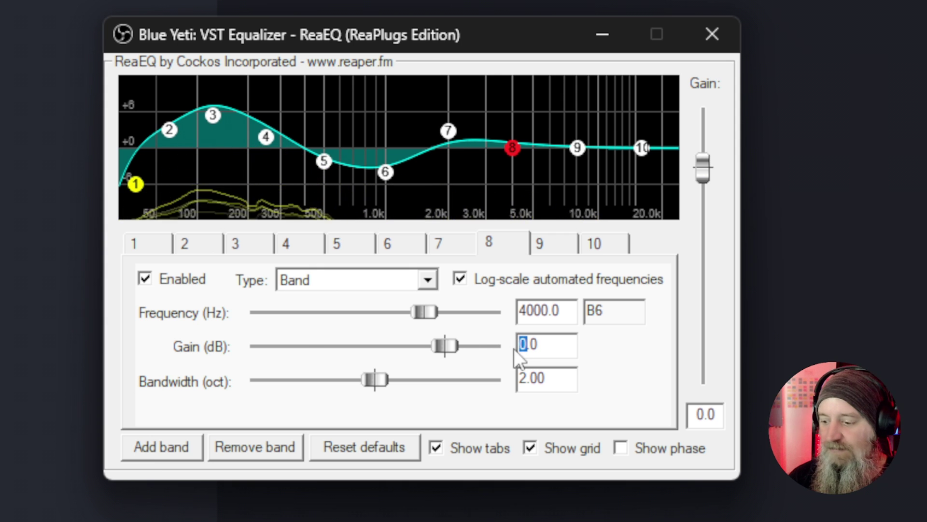
pyautogui.write('3')
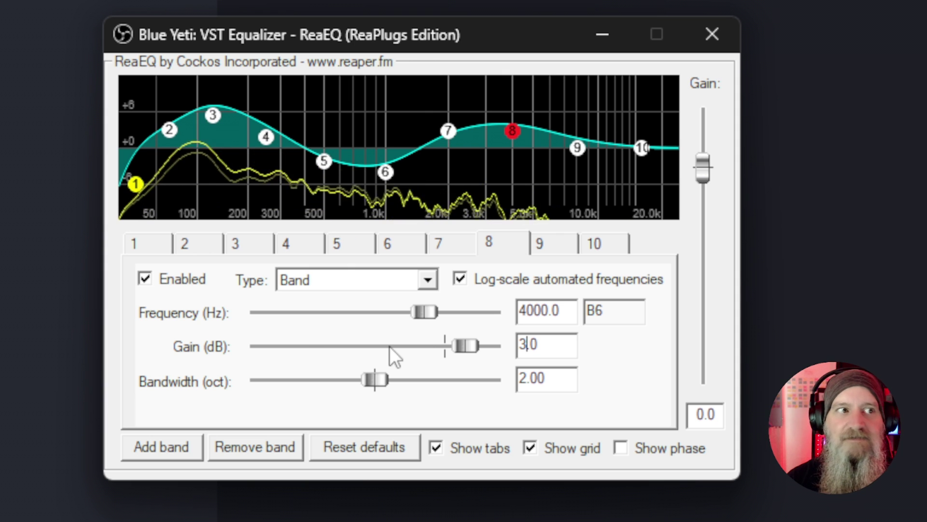
# Set the gain of ReaEQ band 9 to -1.0 dB
pyautogui.click(560, 246)
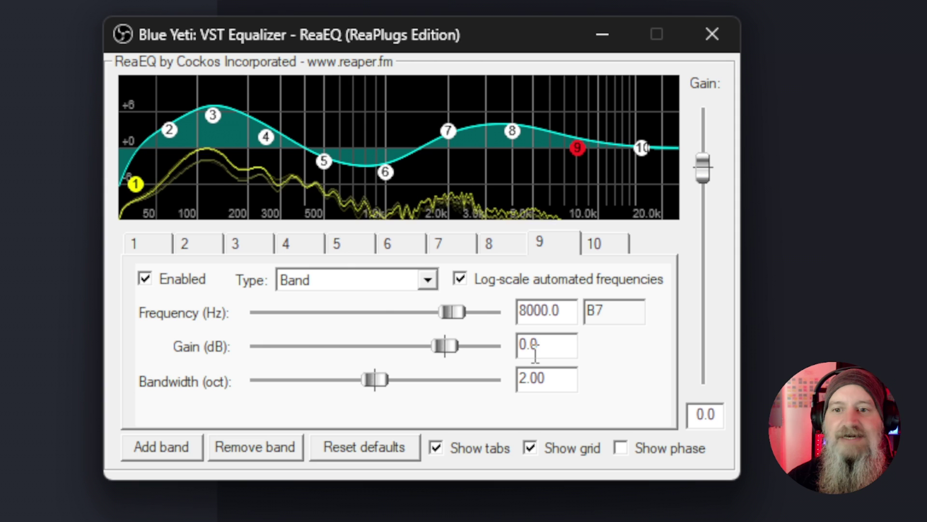
pyautogui.write('-1')
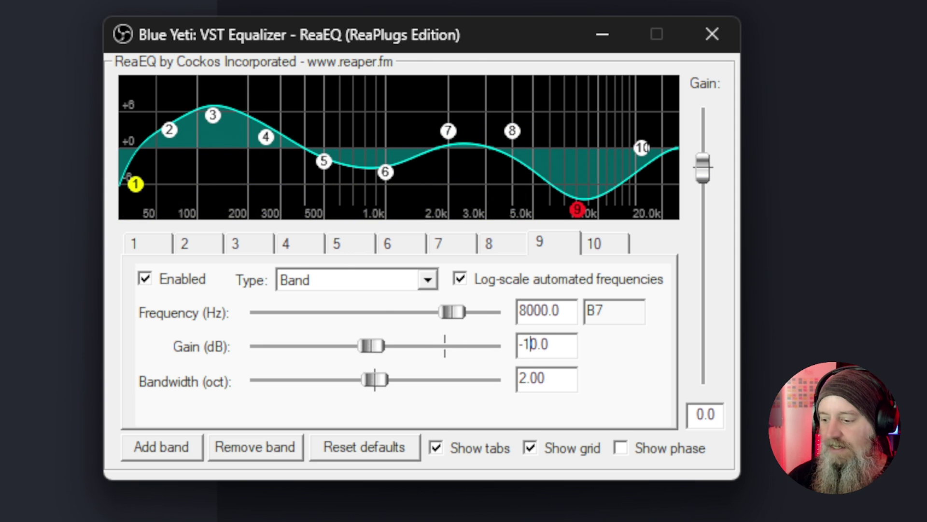
pyautogui.write('.')
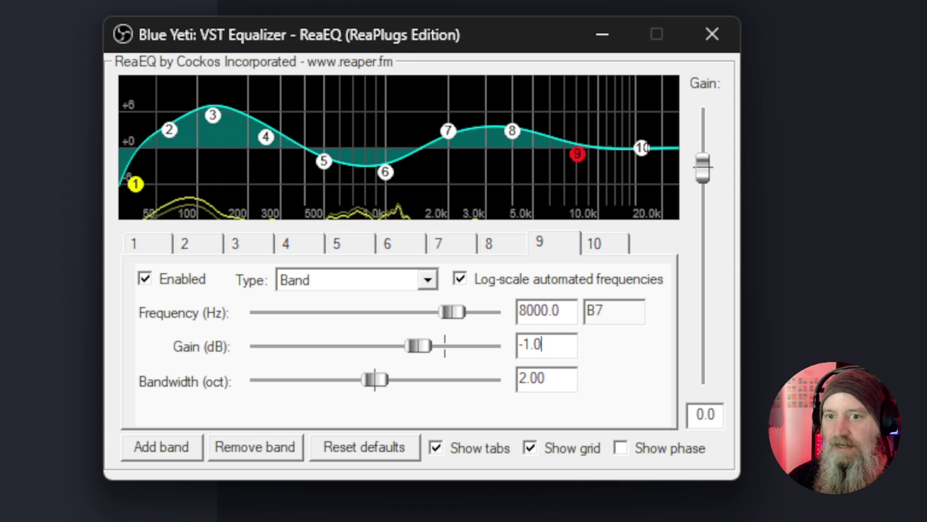
# Change the filter type of ReaEQ band 10 to Low Pass and set its gain to -1.0 dB
pyautogui.click(604, 244)
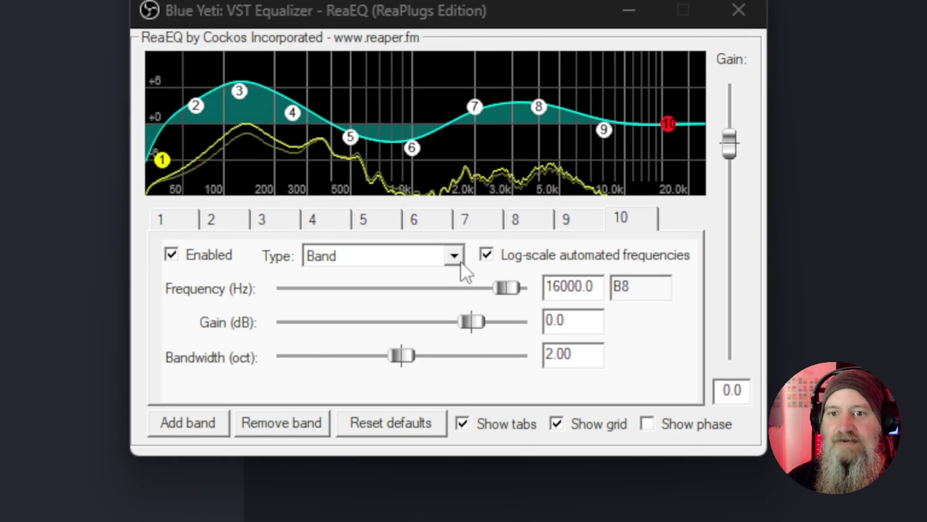
pyautogui.click(78, 272)
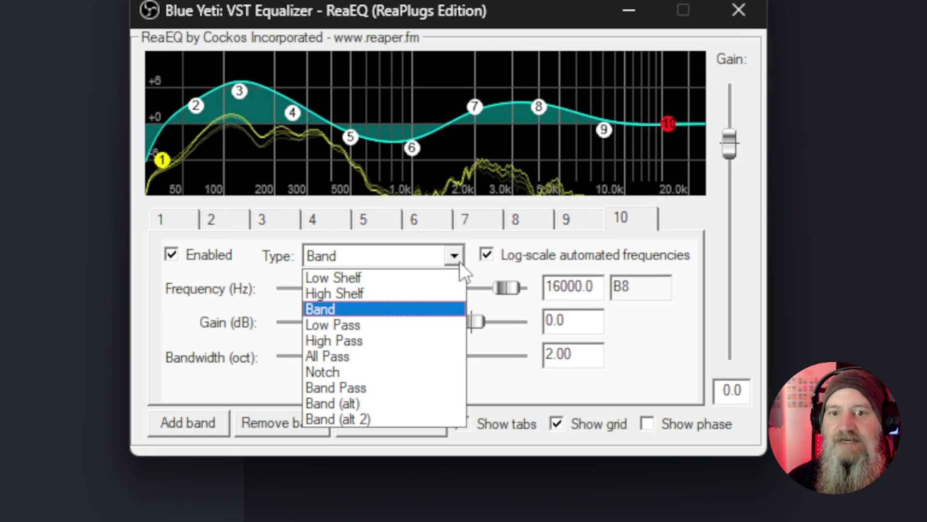
pyautogui.click(336, 326)
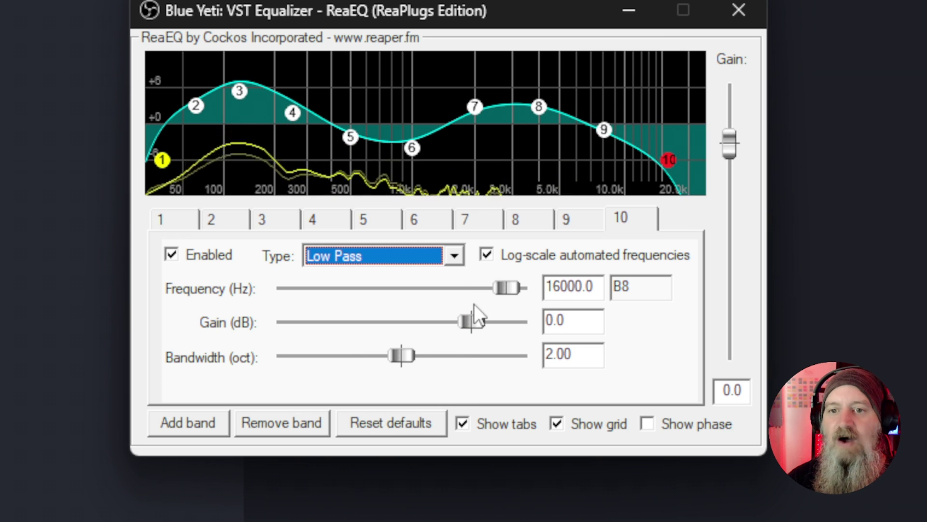
pyautogui.doubleClick(576, 321)
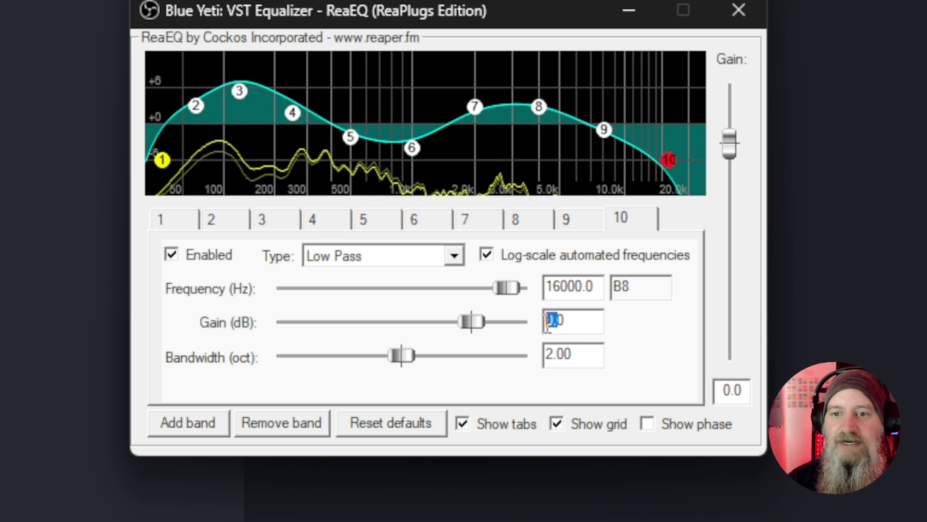
pyautogui.write('-01.0')
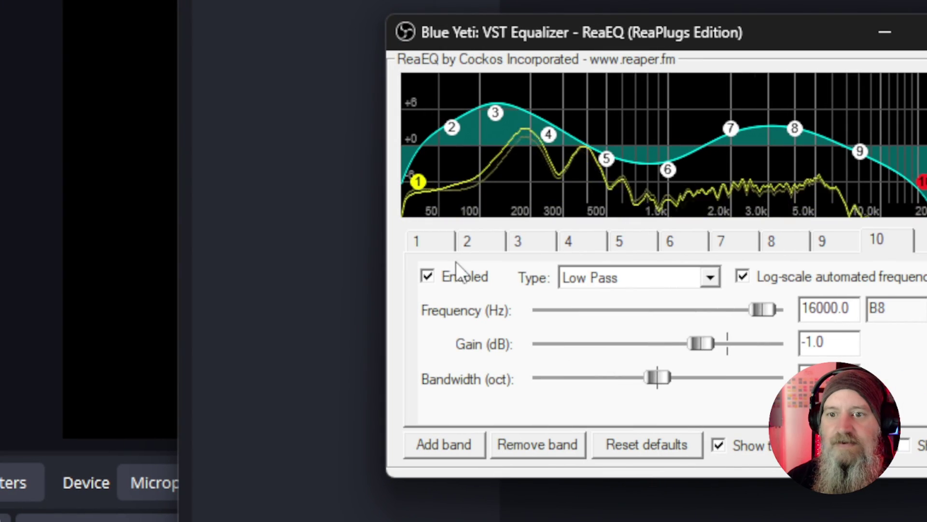
# Review the filter types and gains of ReaEQ bands 1 and 10, followed by bands 2 through 7
pyautogui.click(438, 247)
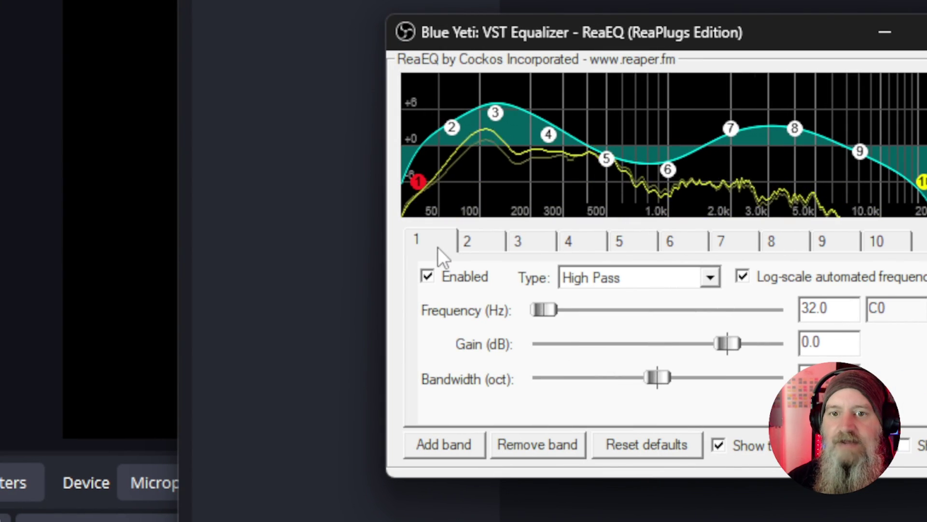
pyautogui.click(900, 242)
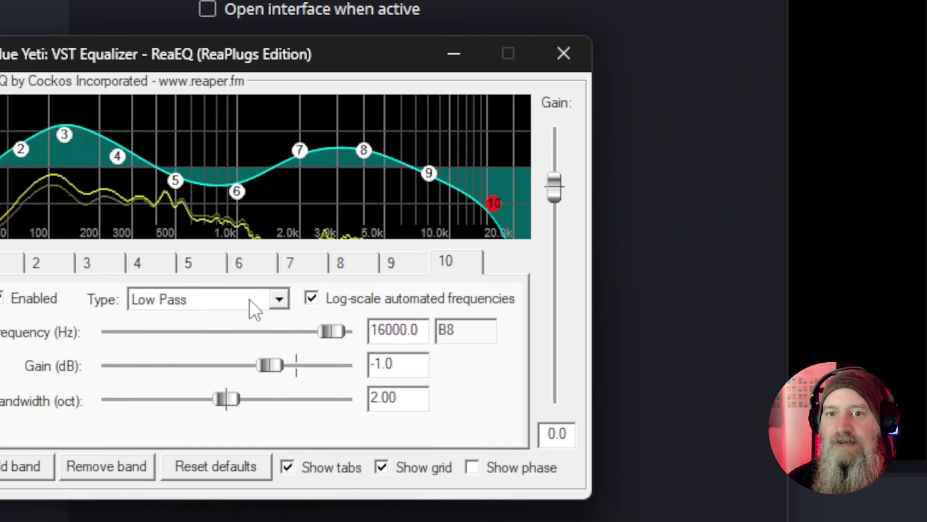
pyautogui.click(70, 270)
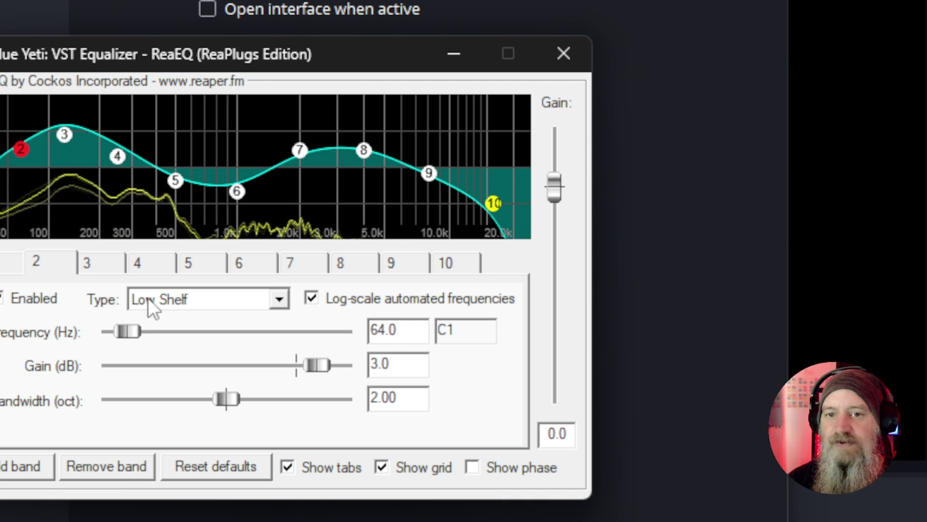
pyautogui.click(104, 263)
pyautogui.click(149, 265)
pyautogui.click(200, 267)
pyautogui.click(240, 266)
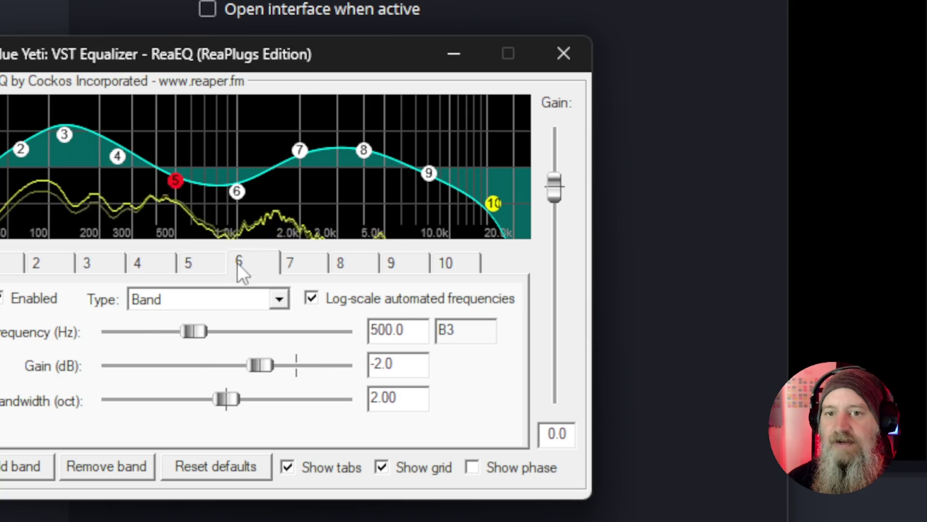
pyautogui.click(290, 265)
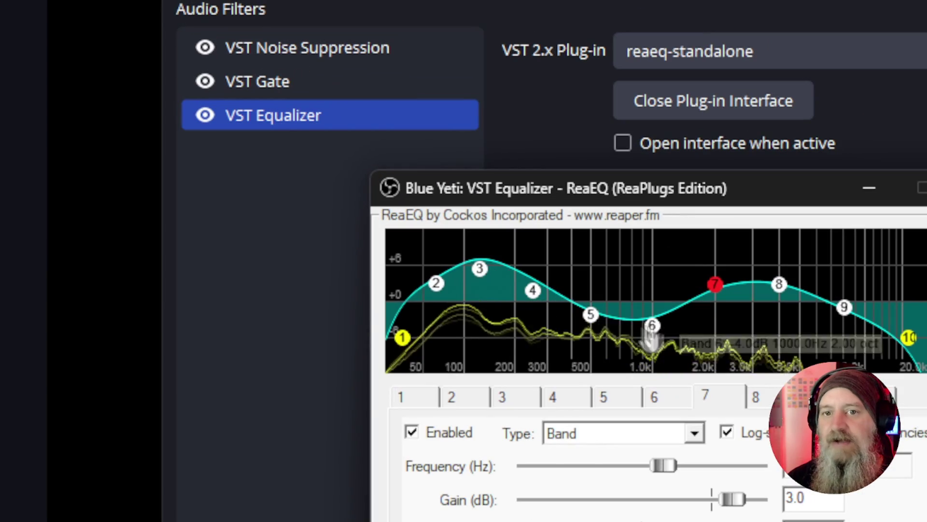
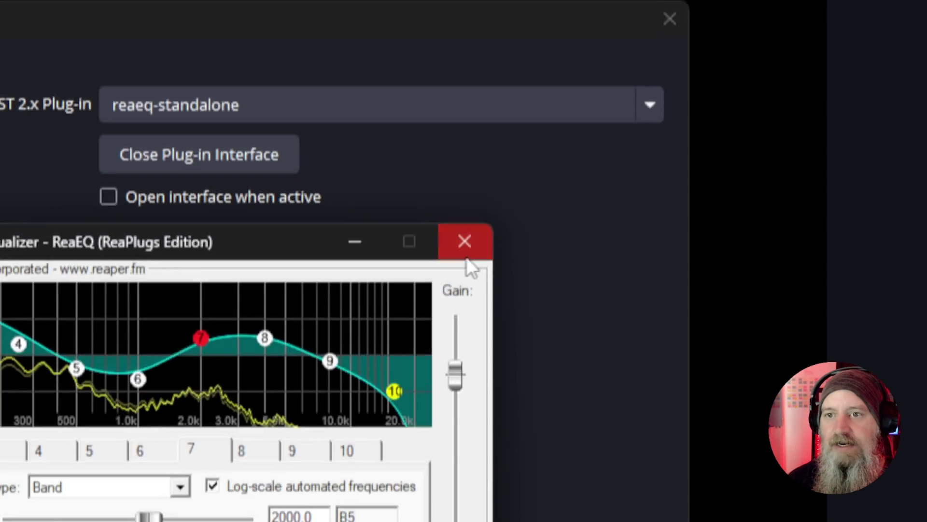
# Close the equalizer plug-in window and add a VST 2.x Plug-in filter named "VST Compression" to the Blue Yeti source
pyautogui.click(465, 253)
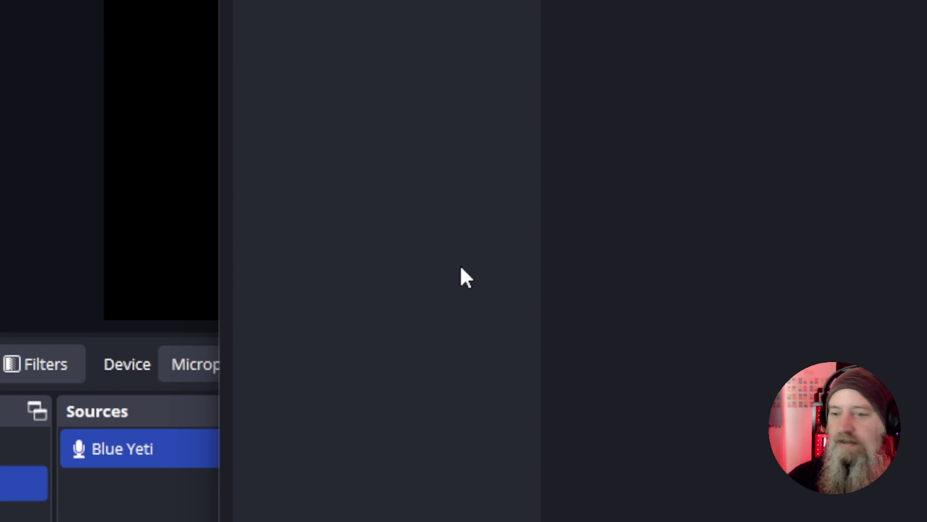
pyautogui.click(264, 413)
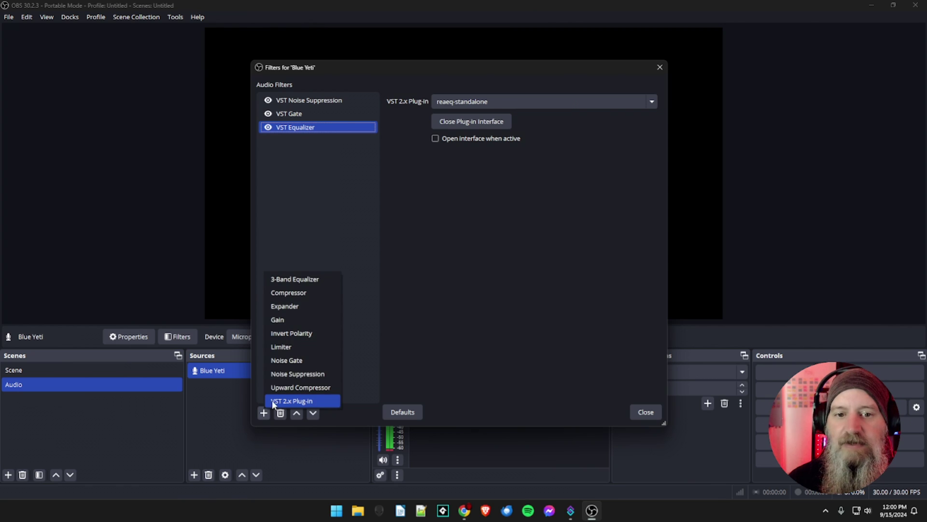
pyautogui.click(290, 401)
pyautogui.moveTo(346, 240); pyautogui.dragTo(395, 244)
pyautogui.click(404, 236)
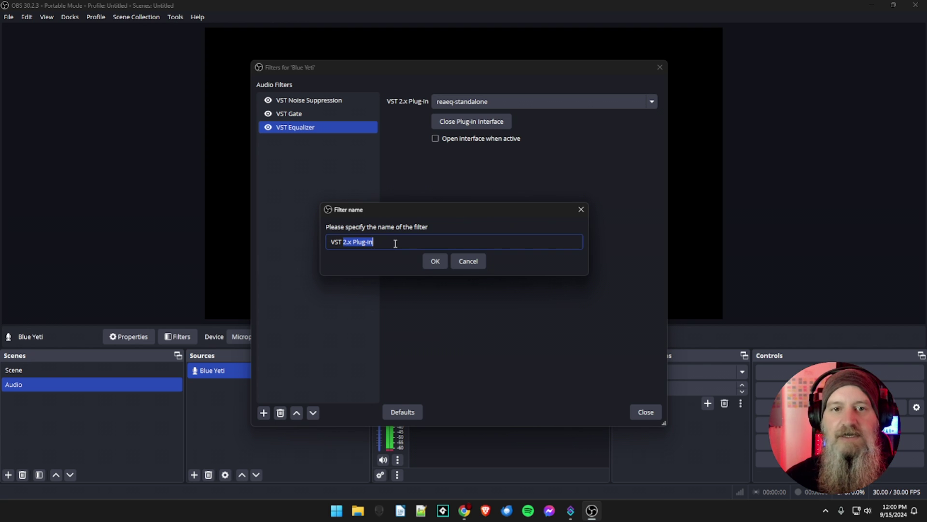
pyautogui.write('Comp')
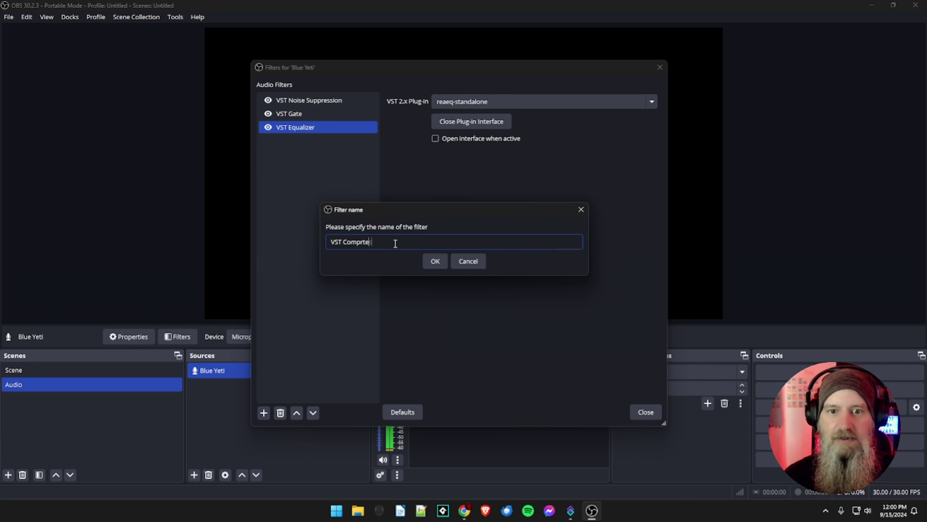
pyautogui.write('ression')
pyautogui.press('Return')
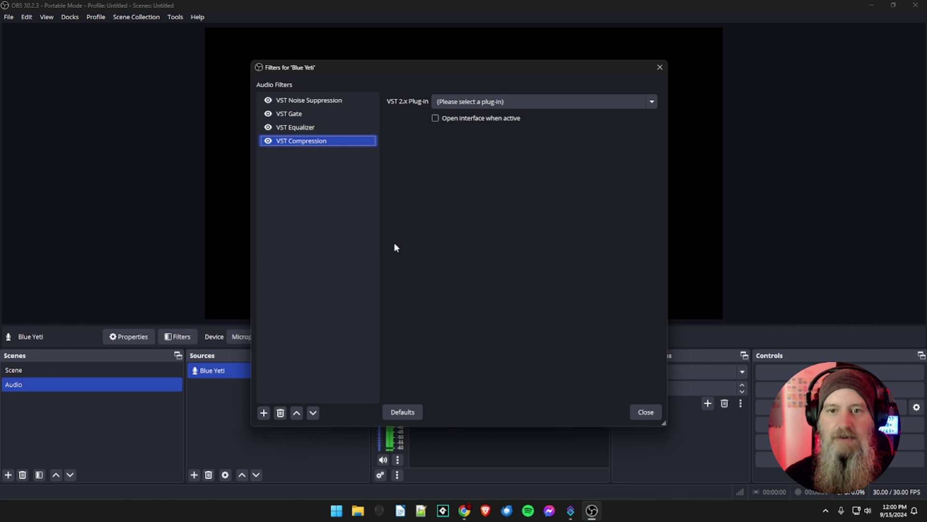
# Load the reacomp-standalone plug-in into the VST Compression filter and open its interface
pyautogui.click(490, 101)
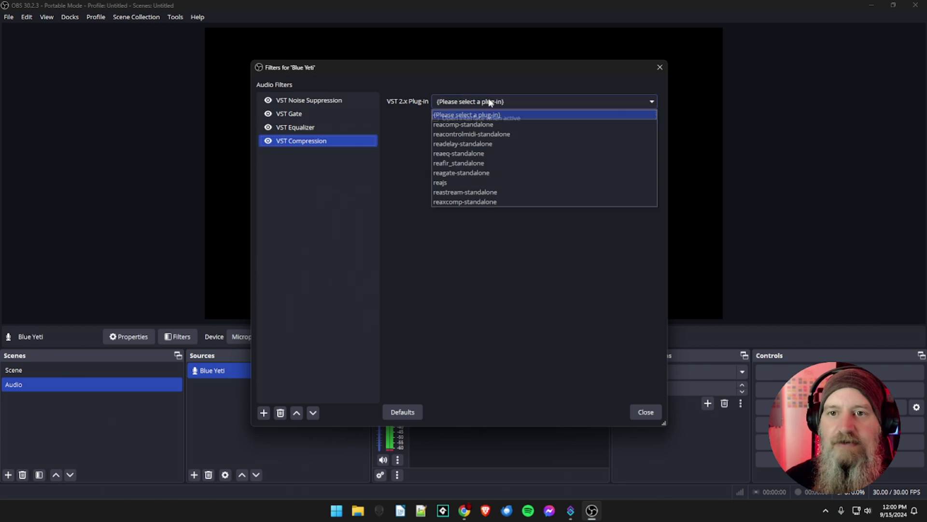
pyautogui.click(457, 126)
pyautogui.click(455, 124)
pyautogui.moveTo(435, 165); pyautogui.dragTo(420, 165)
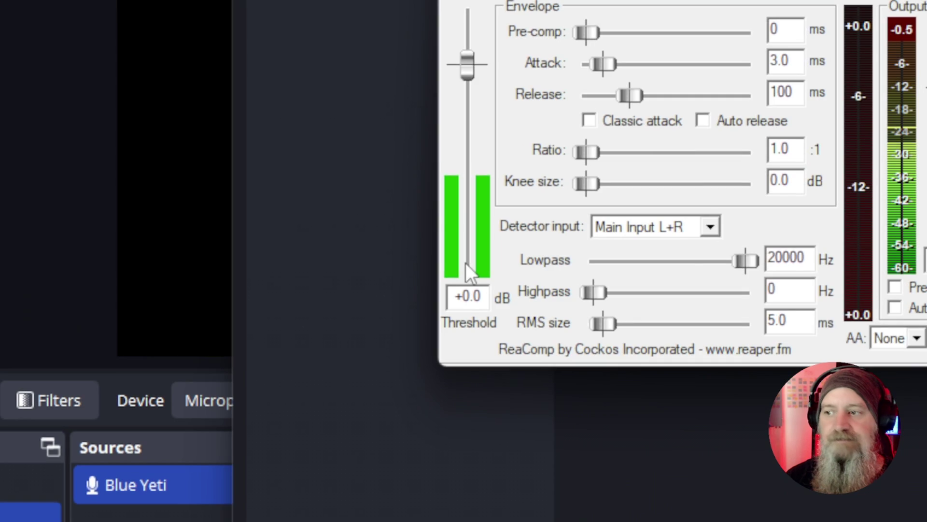
# Set the ReaComp threshold to -25 dB
pyautogui.moveTo(469, 72); pyautogui.dragTo(463, 192)
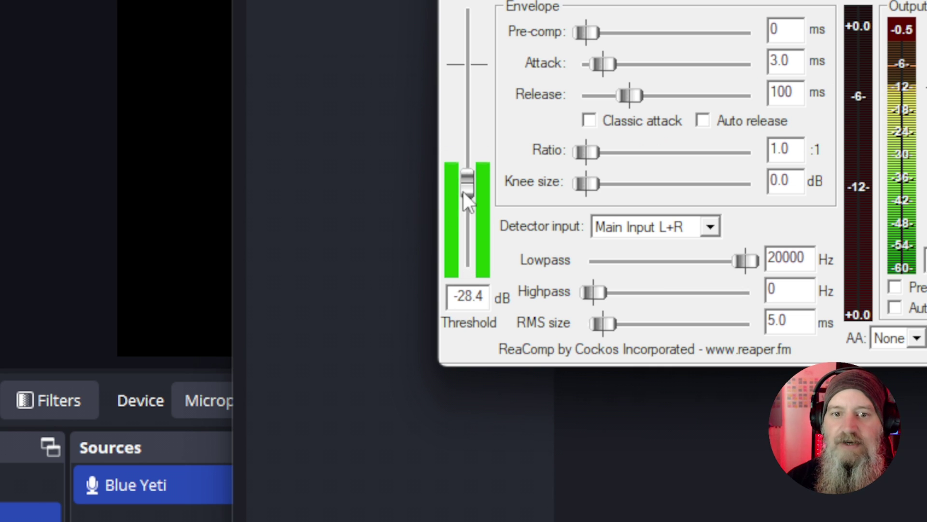
pyautogui.moveTo(459, 296); pyautogui.dragTo(485, 297)
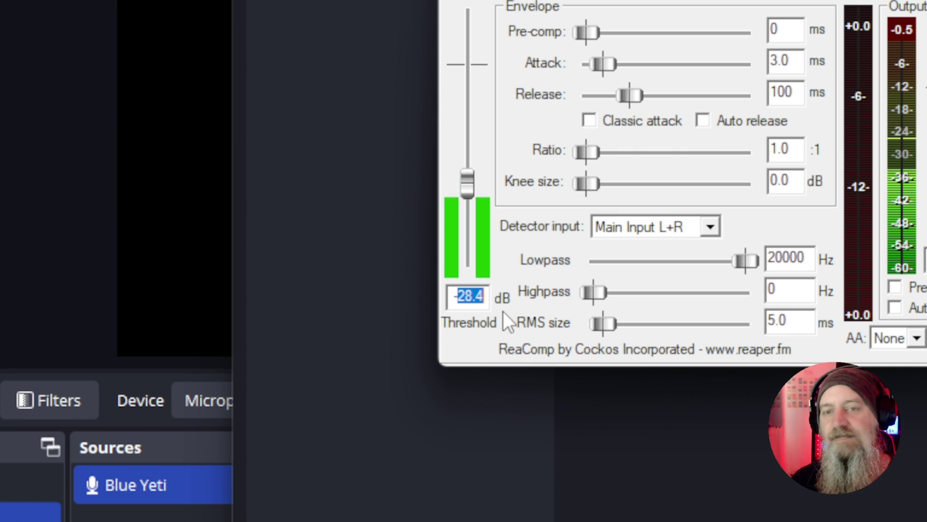
pyautogui.write('25')
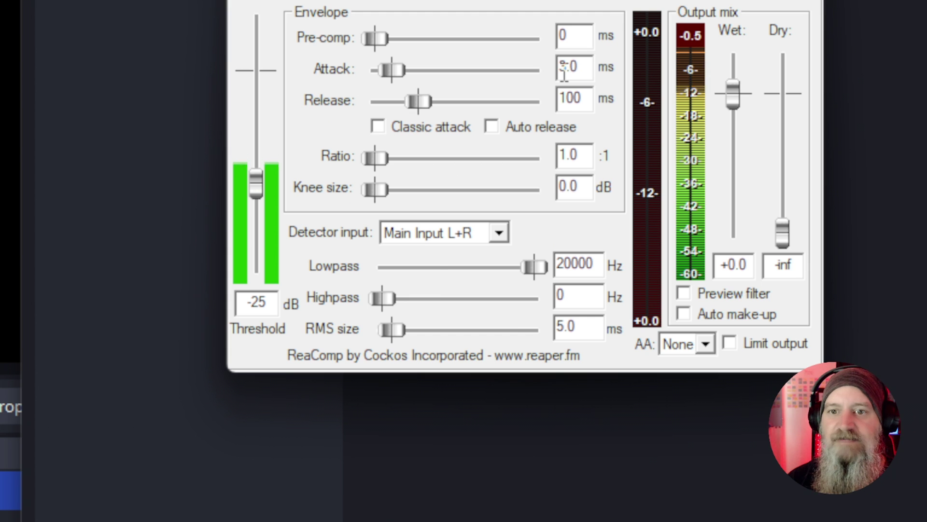
# Set the compressor's attack to 2.0 ms and its release to 30 ms
pyautogui.moveTo(559, 70); pyautogui.dragTo(566, 70)
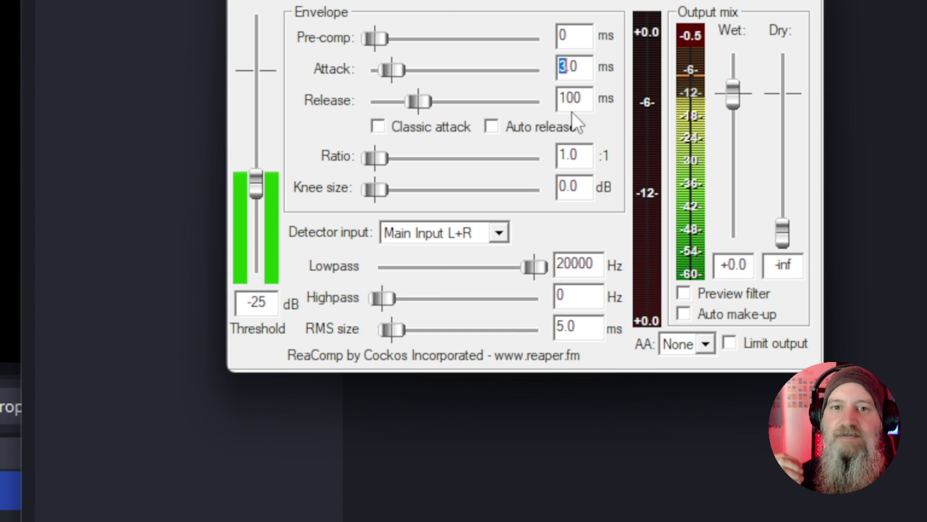
pyautogui.write('2')
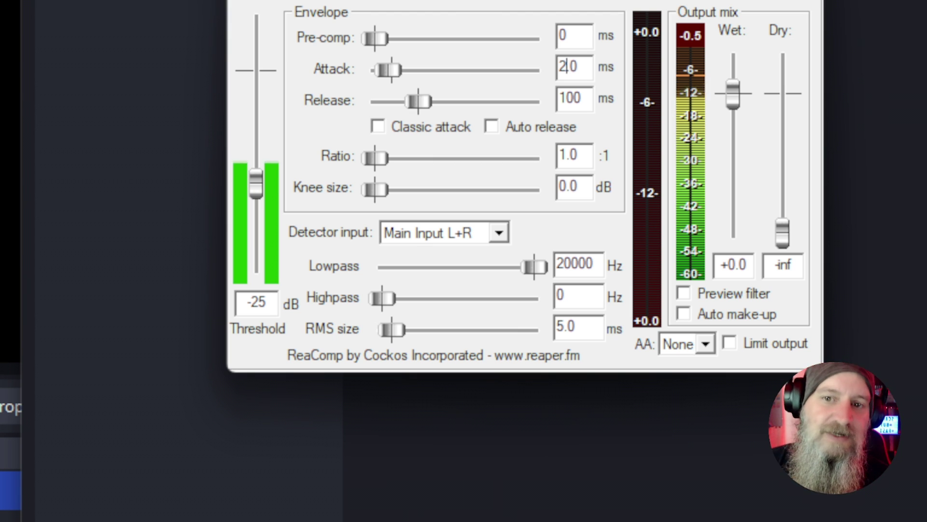
pyautogui.moveTo(586, 99); pyautogui.dragTo(547, 101)
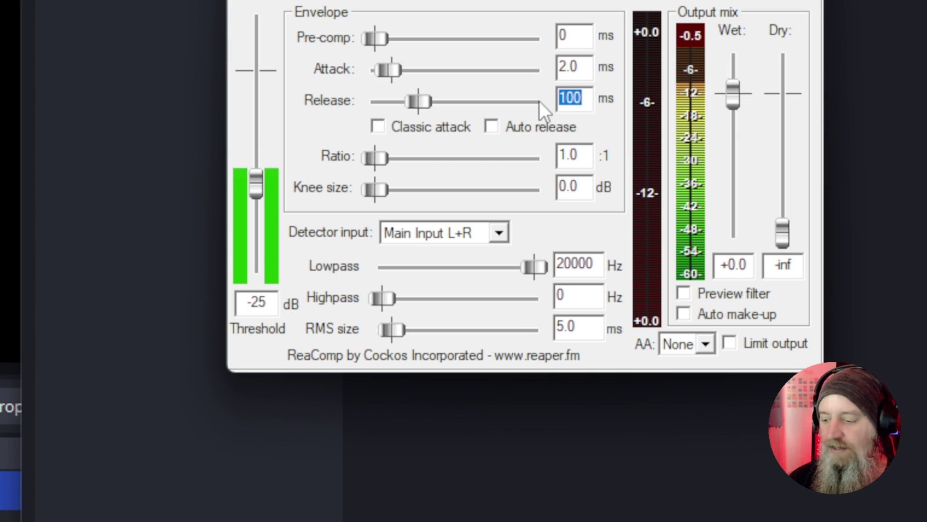
pyautogui.write('30')
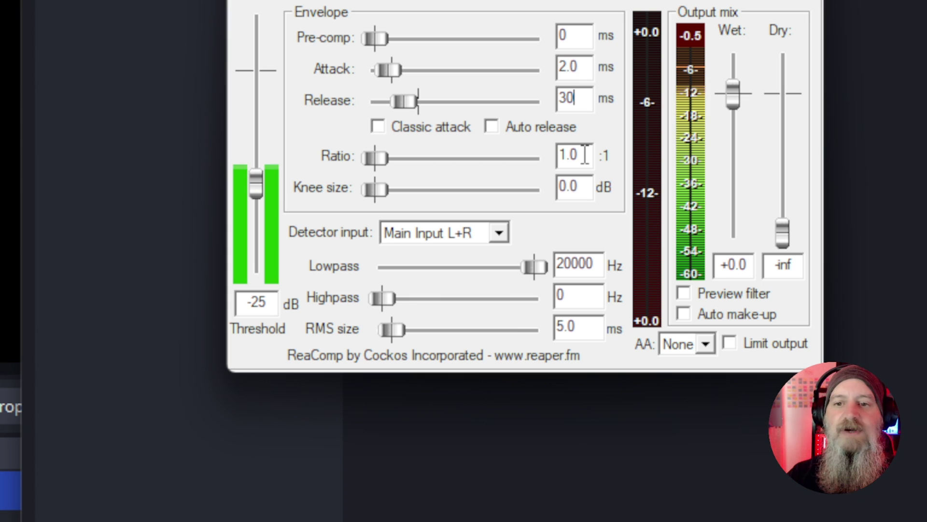
# Set the compression ratio to 2:1
pyautogui.moveTo(584, 154); pyautogui.dragTo(546, 153)
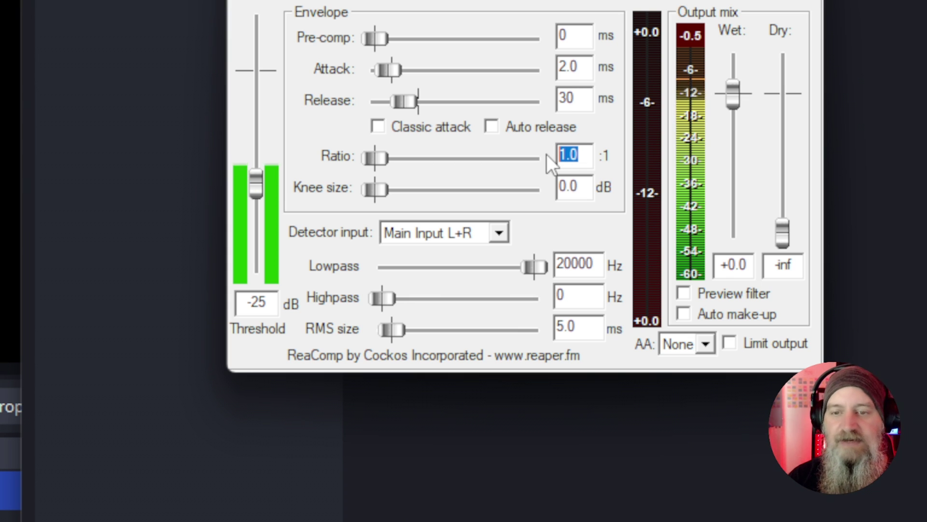
pyautogui.write('2')
pyautogui.press('Return')
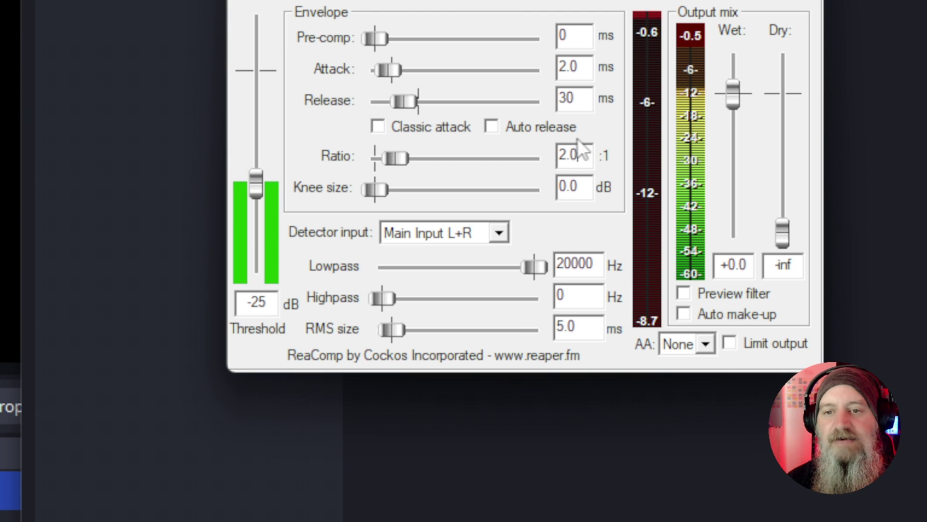
# Set the compression ratio to 2.8:1 and close the ReaComp window
pyautogui.moveTo(578, 157); pyautogui.dragTo(554, 159)
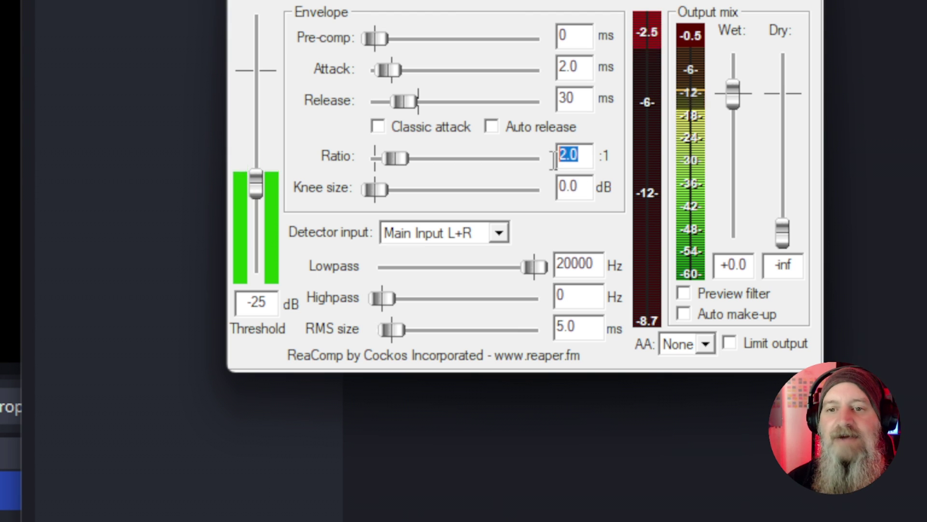
pyautogui.write('2.')
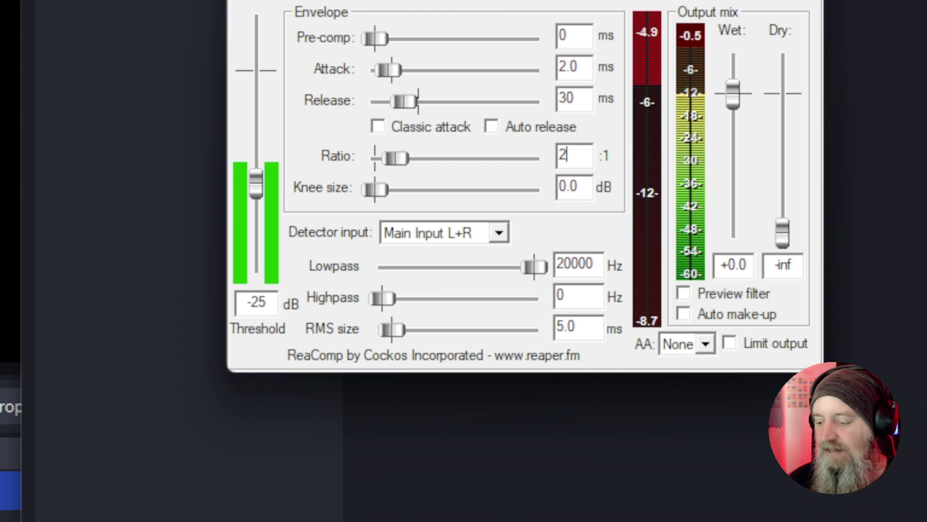
pyautogui.write('8')
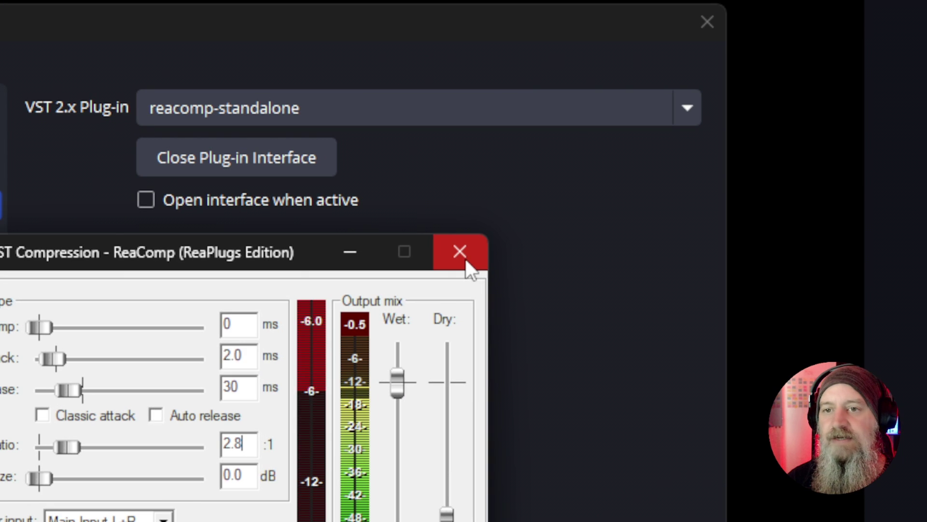
pyautogui.click(467, 260)
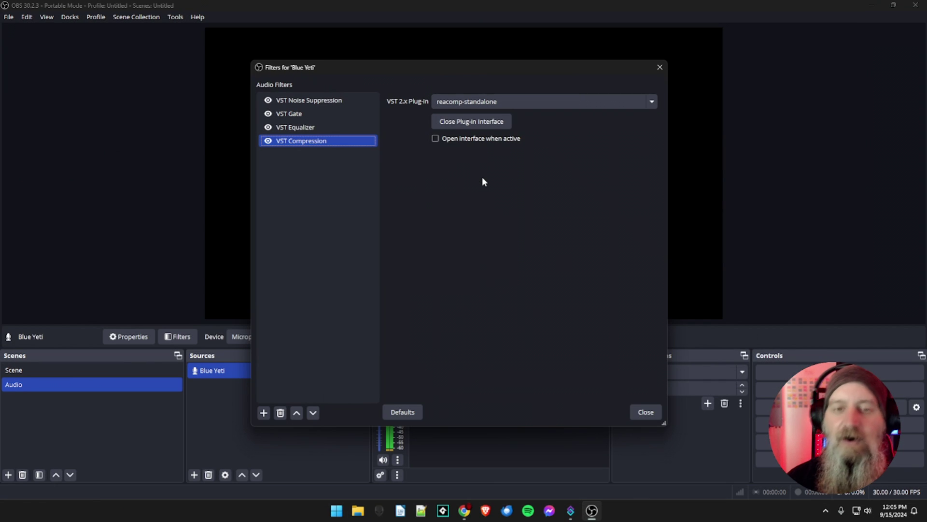
# Add a Limiter filter with its default name, set its threshold to -5.00 dB, and close the filters window
pyautogui.click(264, 413)
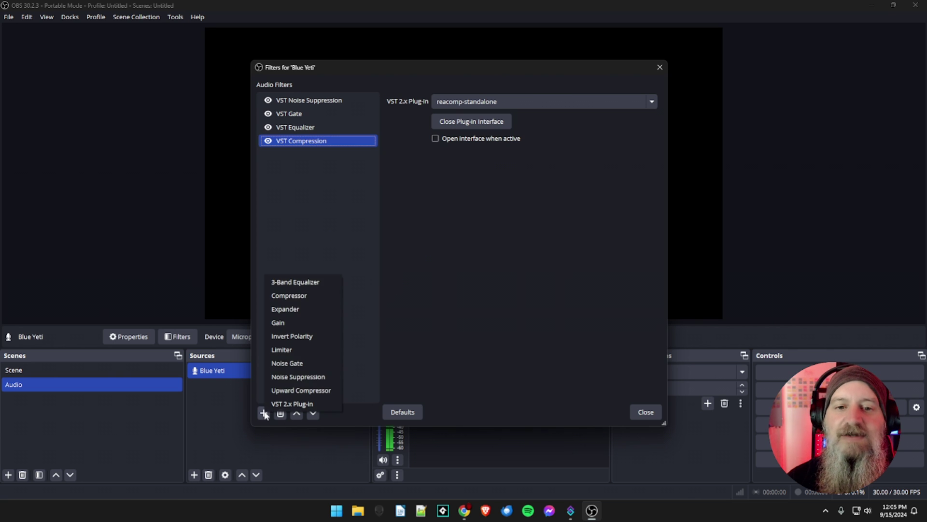
pyautogui.click(293, 350)
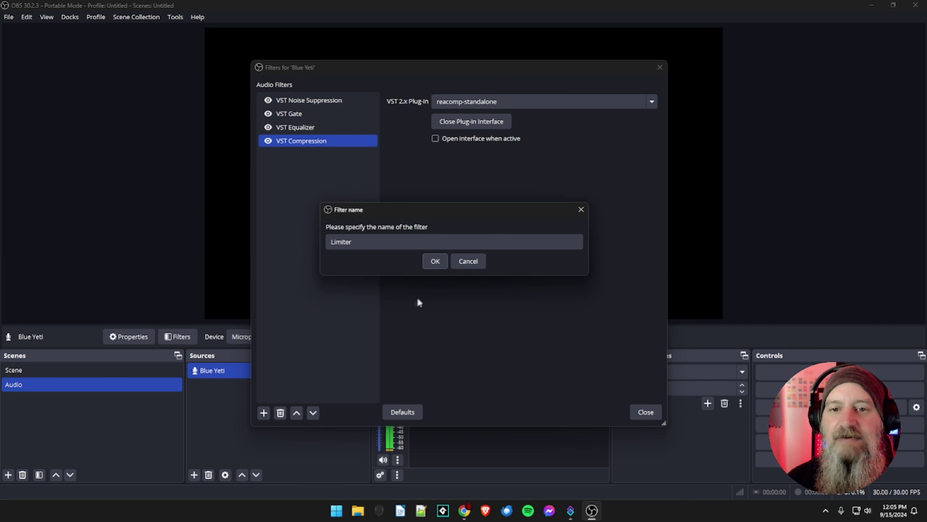
pyautogui.click(439, 262)
pyautogui.click(652, 98)
pyautogui.click(652, 98)
pyautogui.click(652, 98)
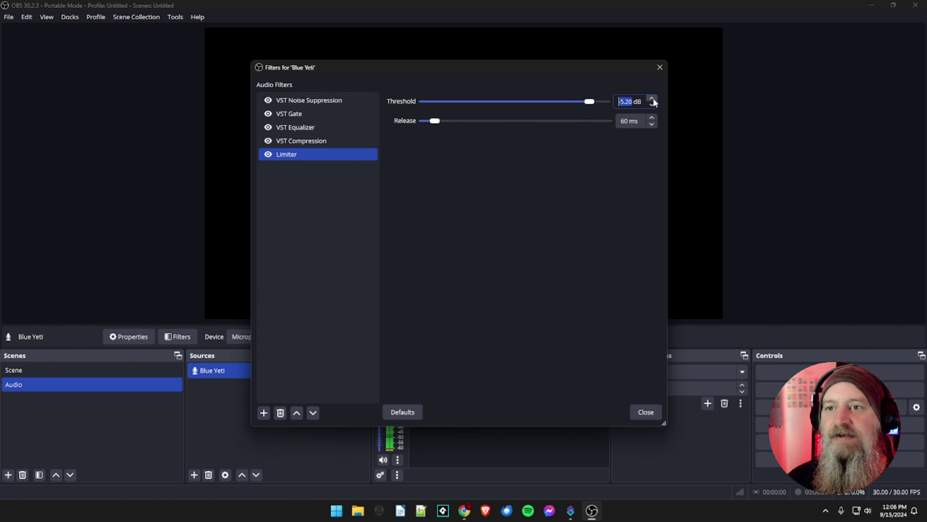
pyautogui.click(579, 183)
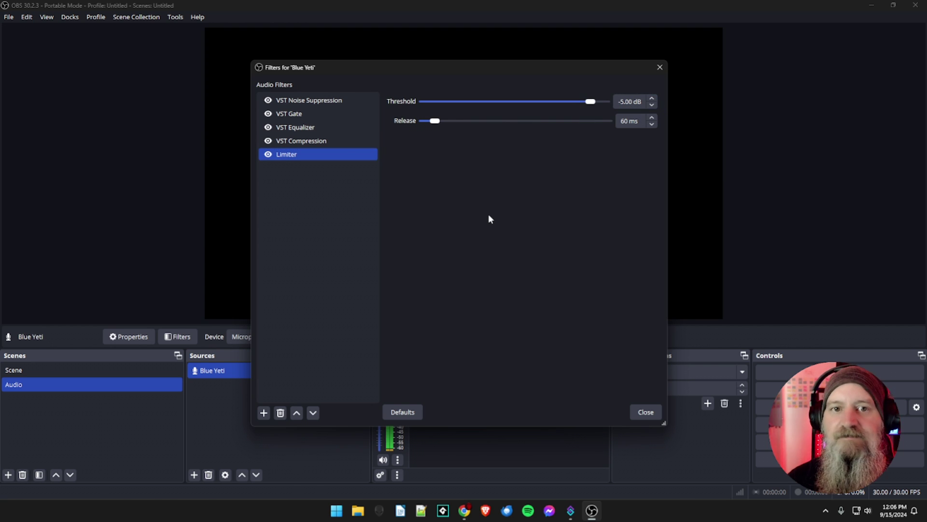
pyautogui.click(638, 411)
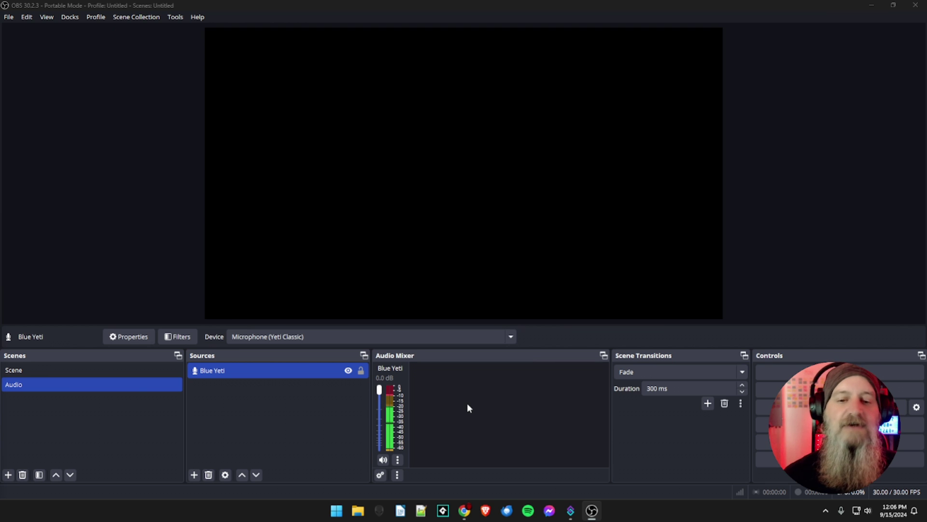
# Reopen the Blue Yeti filters from the audio mixer and add a Noise Suppression filter with its default name
pyautogui.rightClick(392, 426)
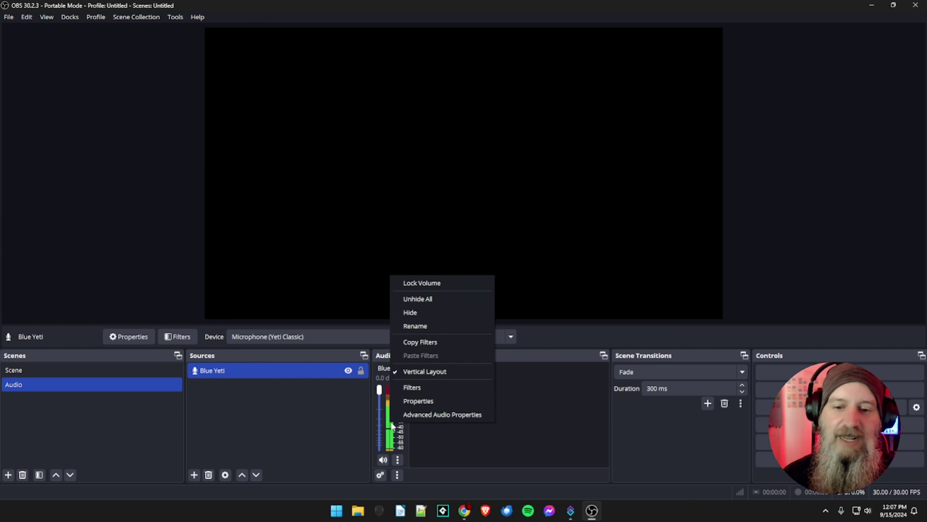
pyautogui.click(410, 387)
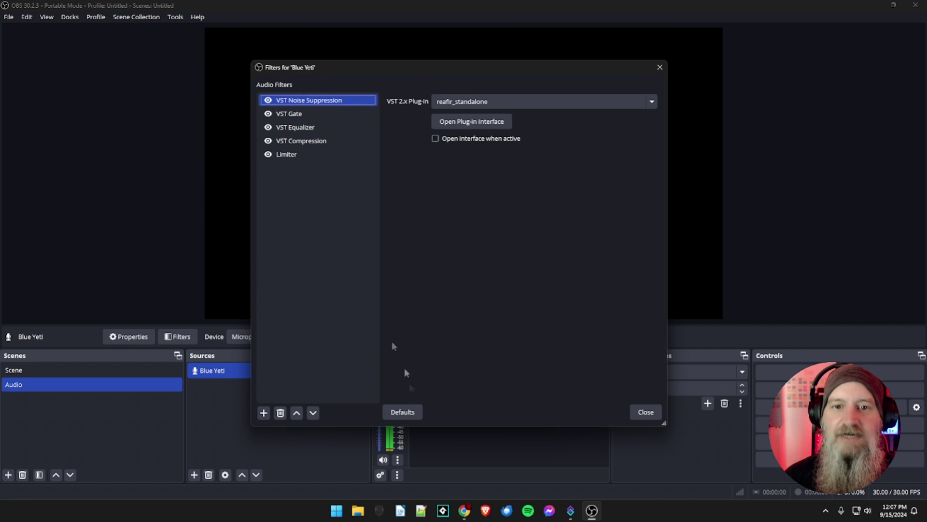
pyautogui.click(264, 412)
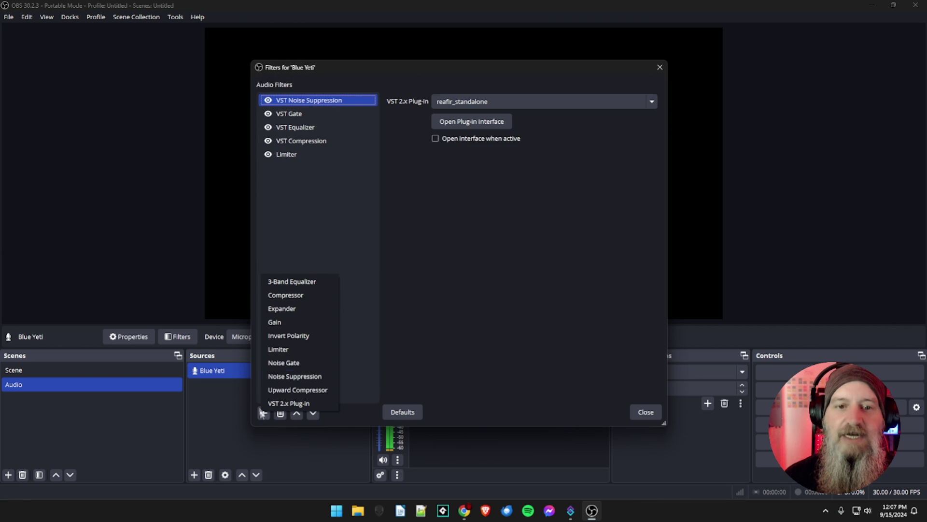
pyautogui.click(293, 376)
pyautogui.click(434, 261)
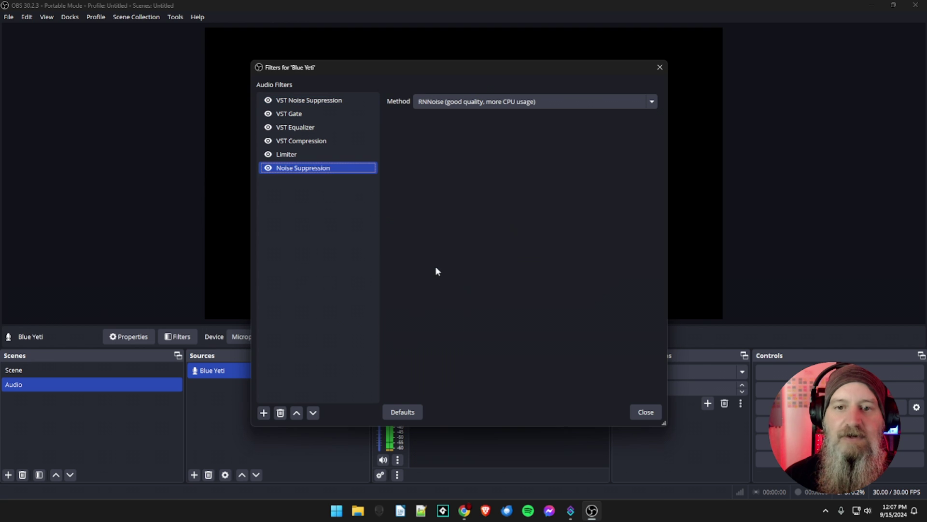
# Add a Noise Gate filter and a Gain filter to the Blue Yeti source, keeping their default names
pyautogui.click(264, 412)
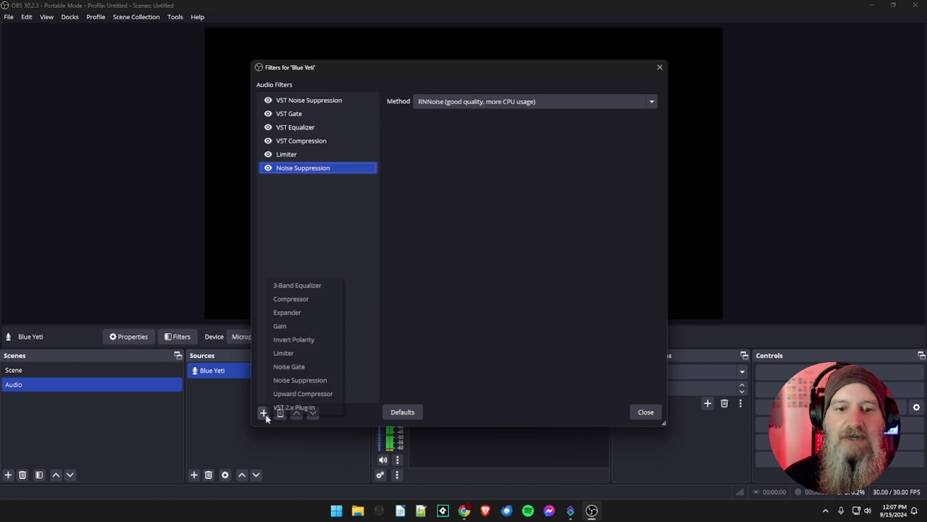
pyautogui.click(290, 367)
pyautogui.click(436, 263)
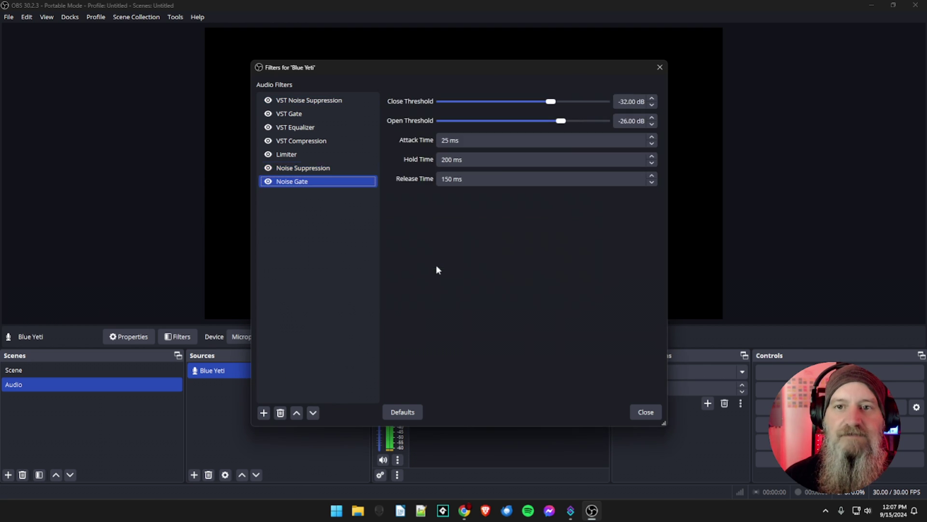
pyautogui.click(265, 413)
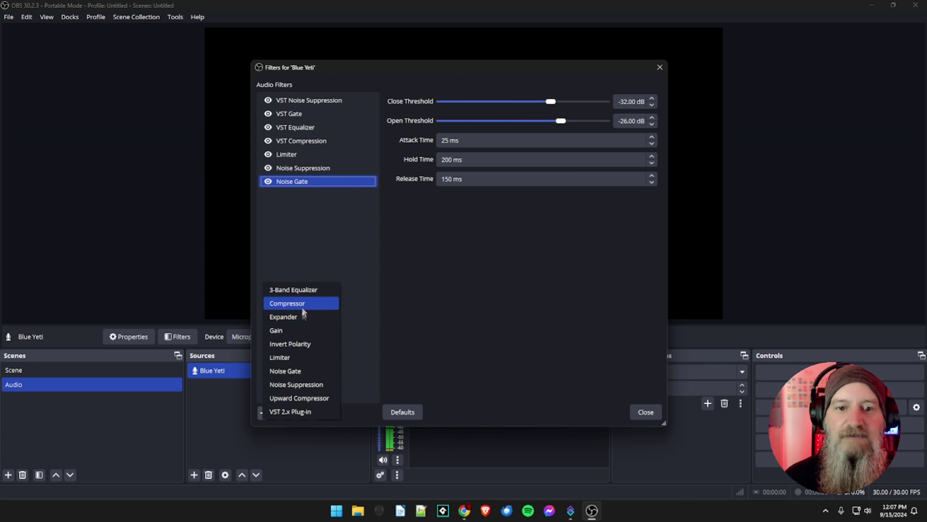
pyautogui.click(293, 332)
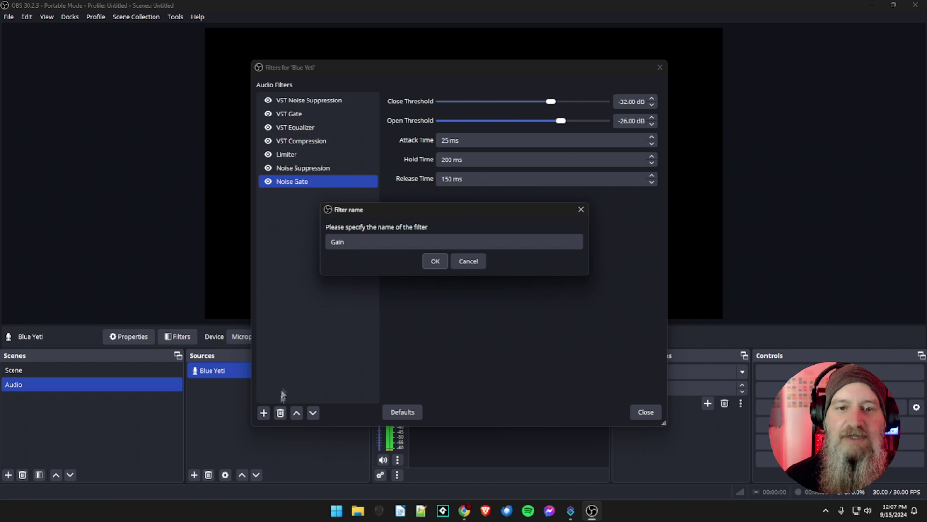
pyautogui.click(424, 266)
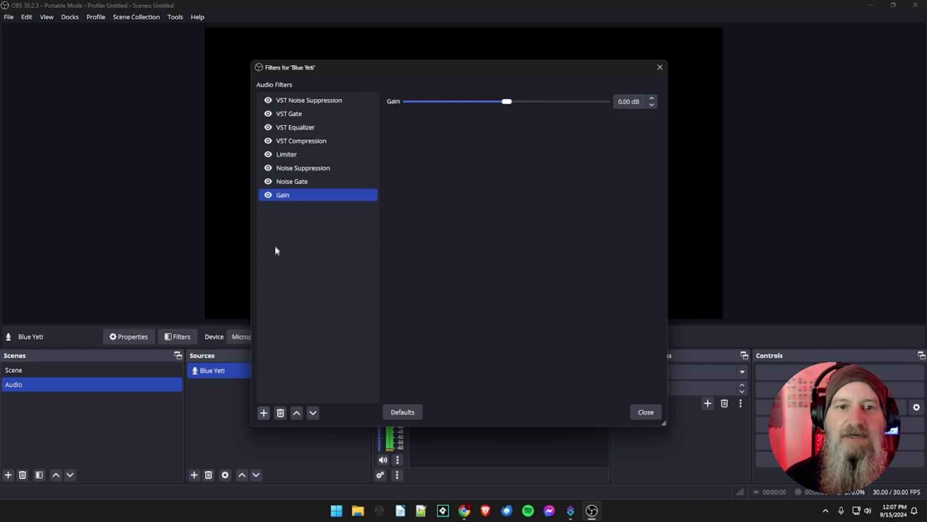
# Add a second Limiter filter to the end of the Blue Yeti filter list, keeping its default name
pyautogui.click(263, 414)
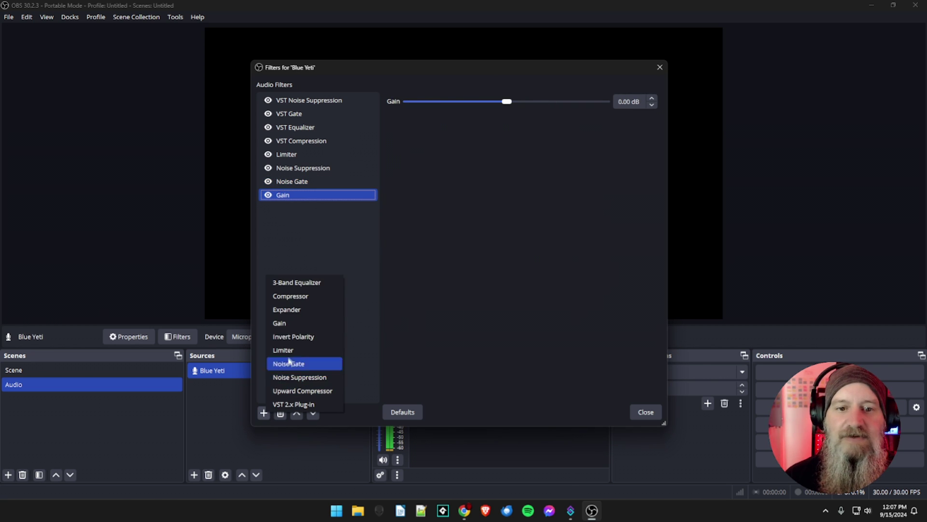
pyautogui.click(288, 351)
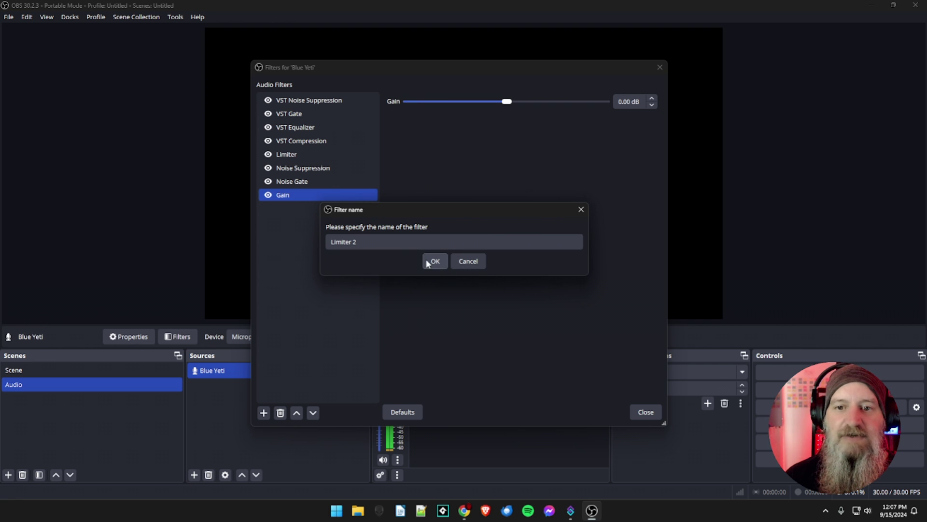
pyautogui.click(427, 263)
# Disable the VST Compression, VST Equalizer, VST Gate, VST Noise Suppression and first Limiter filters
pyautogui.click(269, 141)
pyautogui.click(268, 127)
pyautogui.click(268, 114)
pyautogui.click(266, 104)
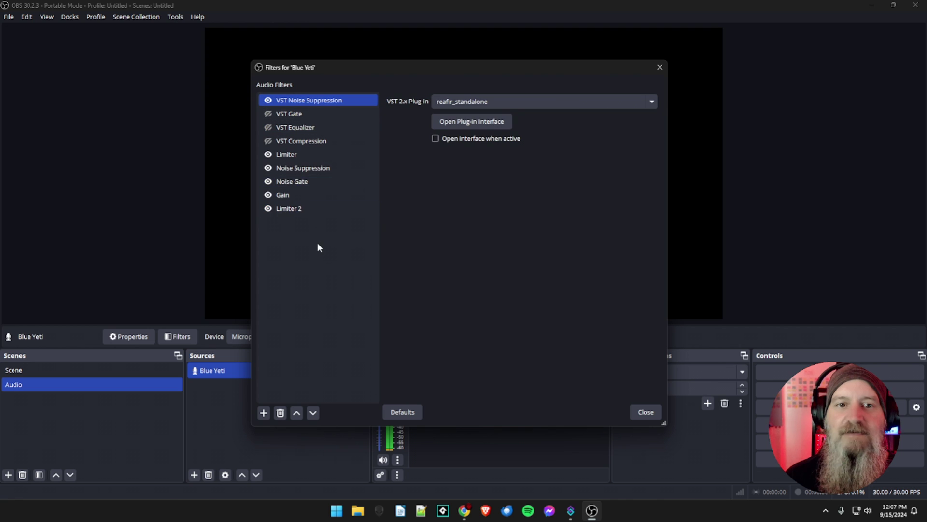
pyautogui.click(268, 154)
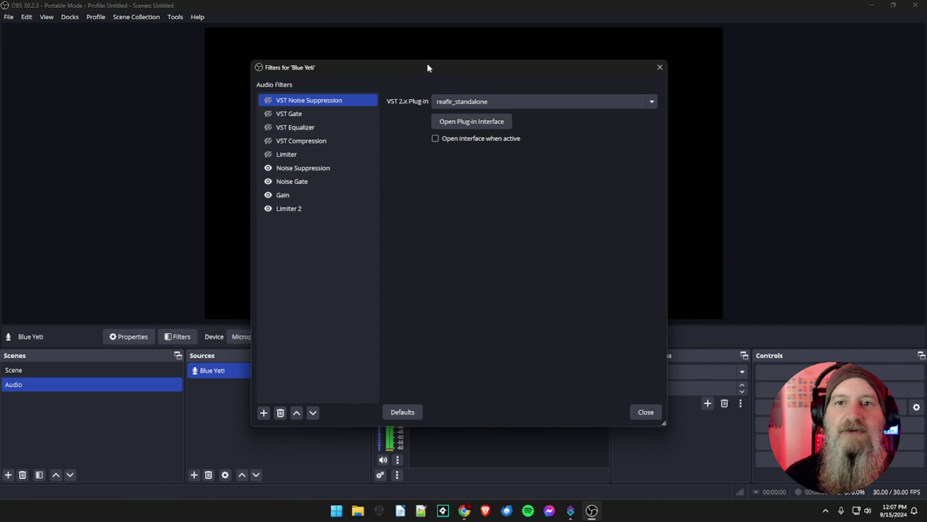
# Uncover the audio mixer behind the filters window and disable Limiter 2, Gain, Noise Gate and Noise Suppression
pyautogui.moveTo(427, 67); pyautogui.dragTo(597, 61)
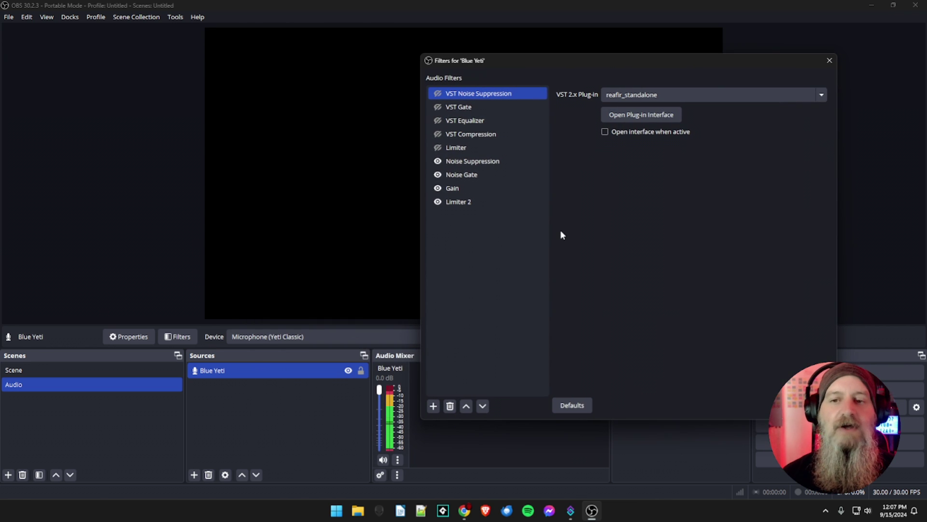
pyautogui.click(438, 202)
pyautogui.click(438, 188)
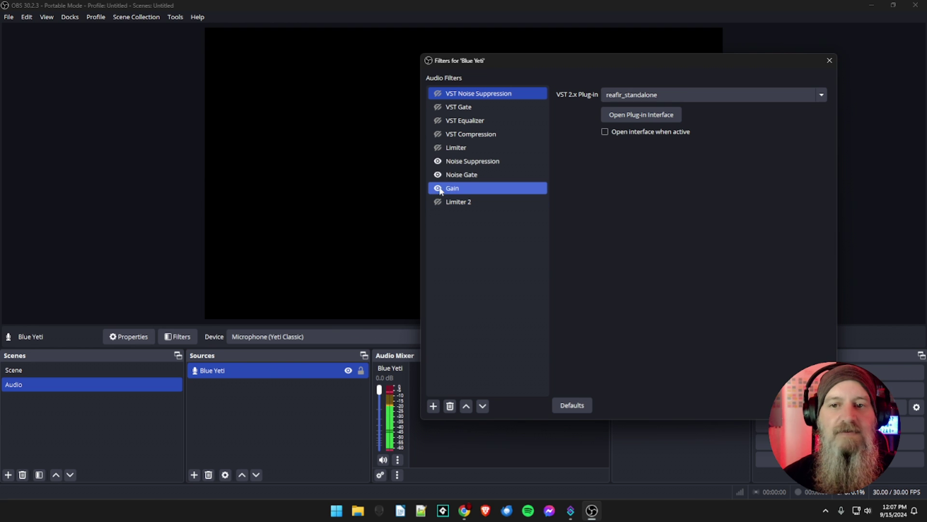
pyautogui.click(438, 175)
pyautogui.click(438, 161)
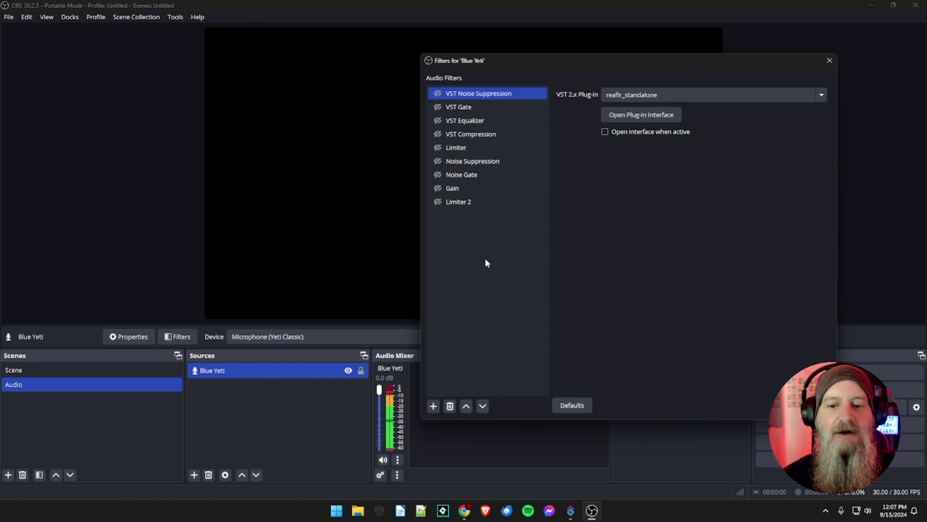
# Enable the four VST filters and the first Limiter, and select VST Compression
pyautogui.click(438, 94)
pyautogui.click(437, 107)
pyautogui.click(438, 120)
pyautogui.click(439, 134)
pyautogui.click(438, 147)
pyautogui.click(439, 134)
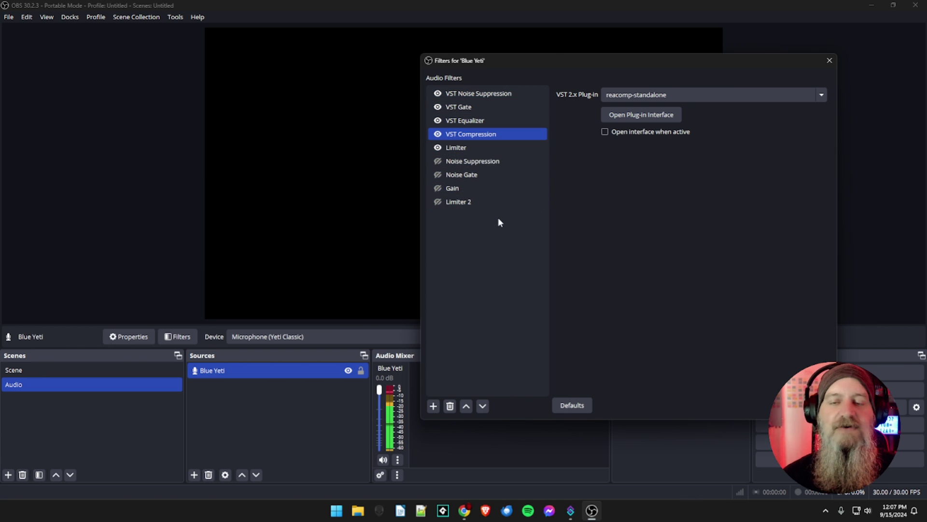
# Turn off the four VST filters and the first Limiter again
pyautogui.click(438, 134)
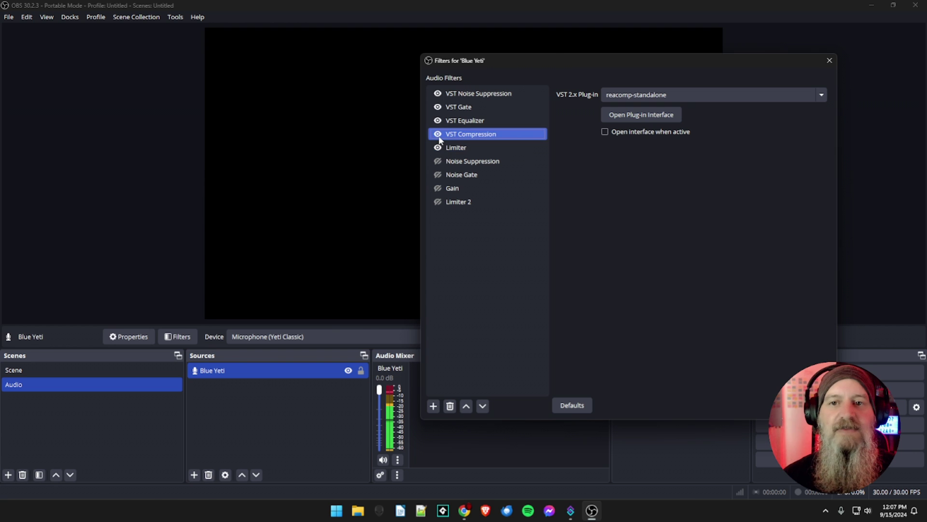
pyautogui.click(438, 147)
pyautogui.click(438, 120)
pyautogui.click(438, 107)
pyautogui.click(438, 93)
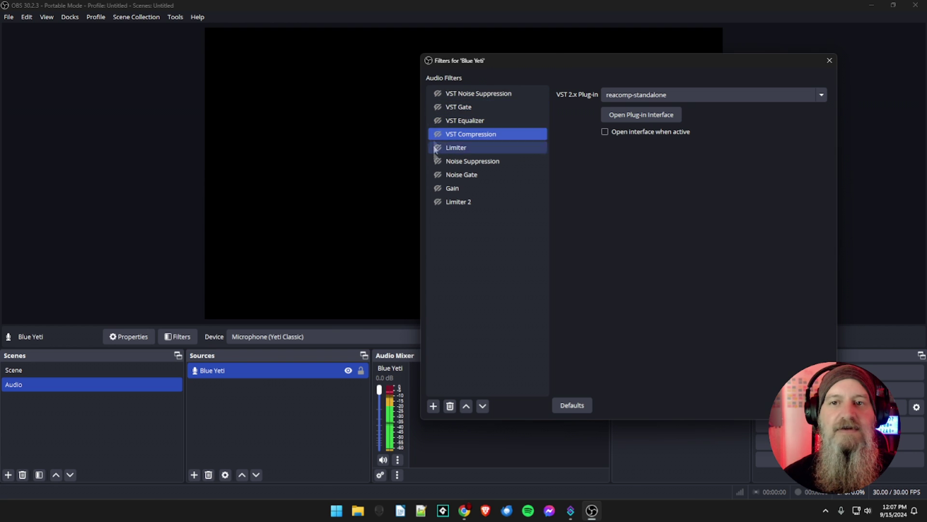
# Enable the built-in Noise Suppression, Noise Gate, Gain and Limiter 2 filters
pyautogui.click(438, 161)
pyautogui.click(438, 175)
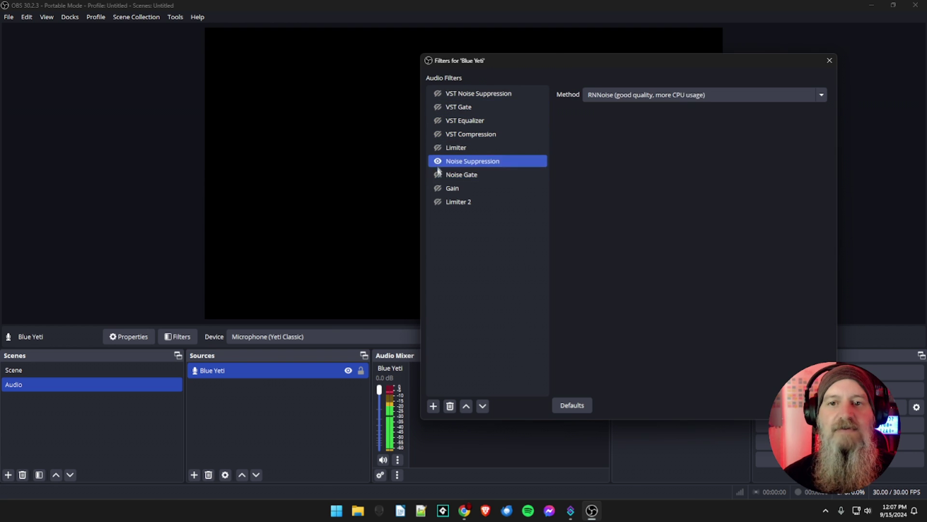
pyautogui.click(441, 188)
pyautogui.click(438, 201)
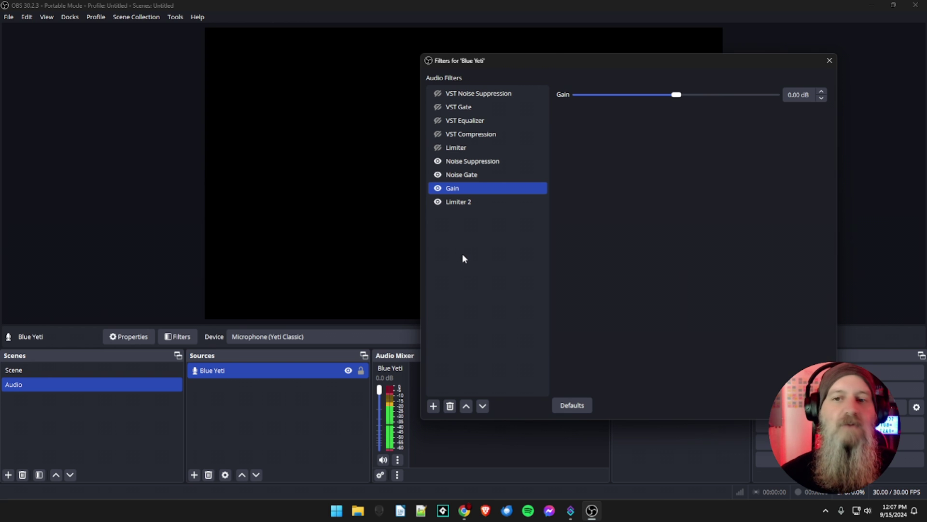
# Remove the Limiter 2, Gain, Noise Gate and Noise Suppression filters from the Blue Yeti source
pyautogui.click(453, 200)
pyautogui.click(450, 406)
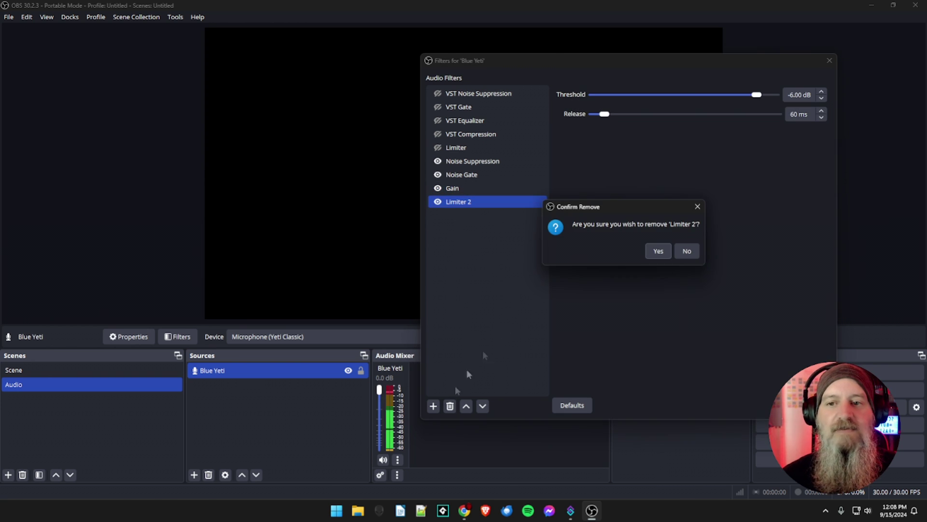
pyautogui.click(659, 250)
pyautogui.click(449, 406)
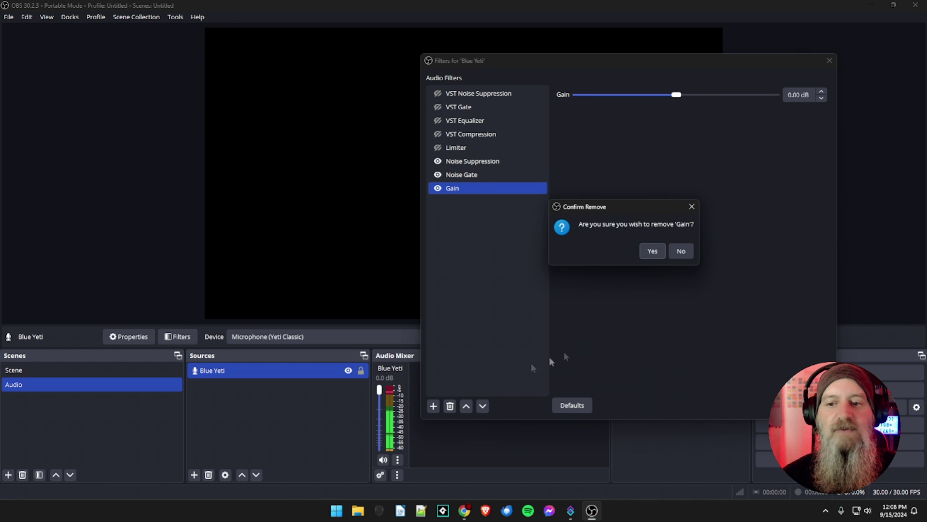
pyautogui.click(652, 251)
pyautogui.click(450, 406)
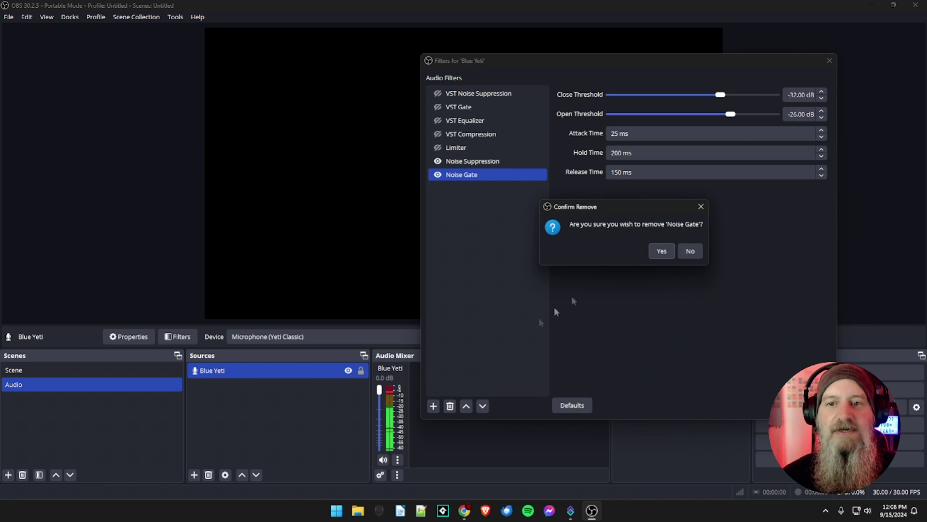
pyautogui.click(658, 252)
pyautogui.click(450, 405)
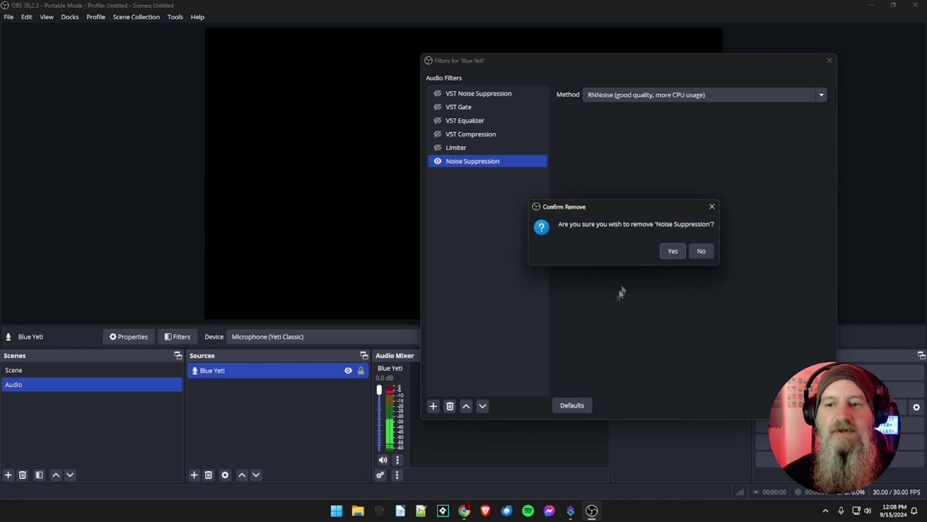
pyautogui.click(673, 250)
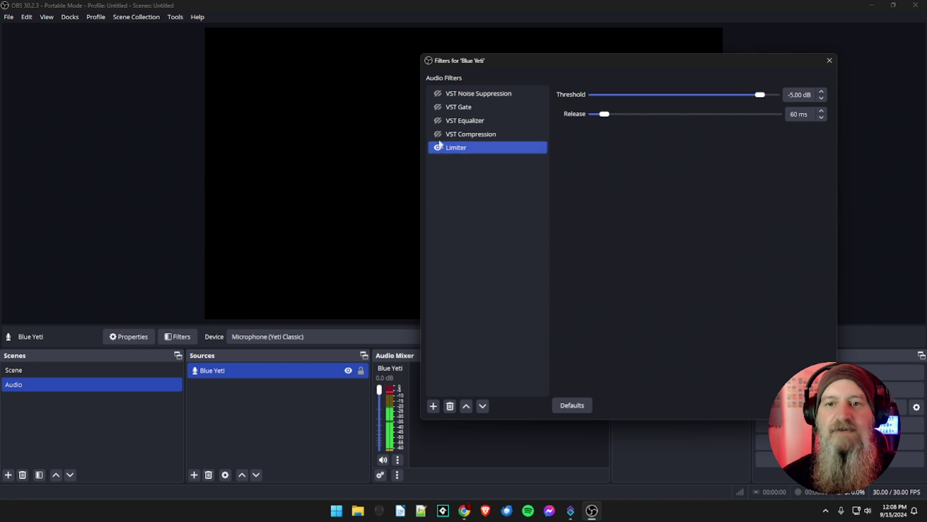
# Re-enable the four VST filters and the Limiter, and close the filters window
pyautogui.click(438, 121)
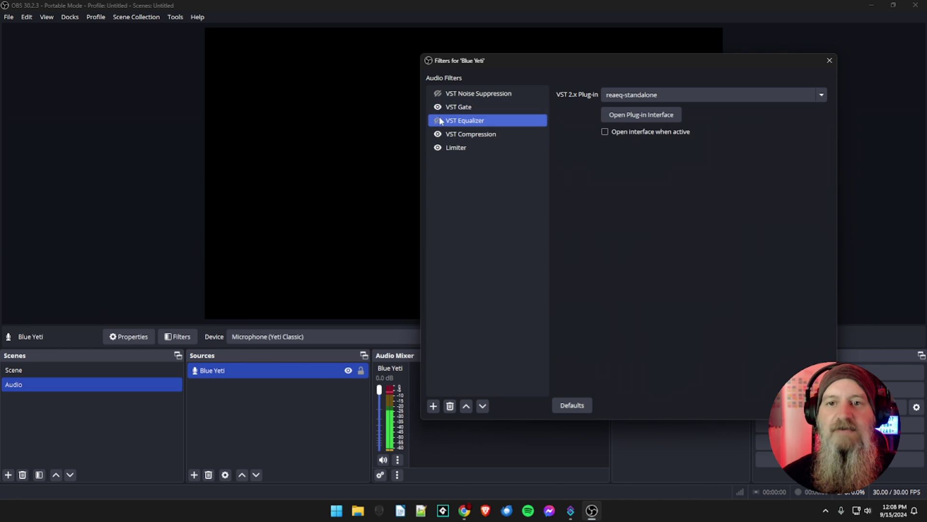
pyautogui.moveTo(508, 59); pyautogui.dragTo(353, 60)
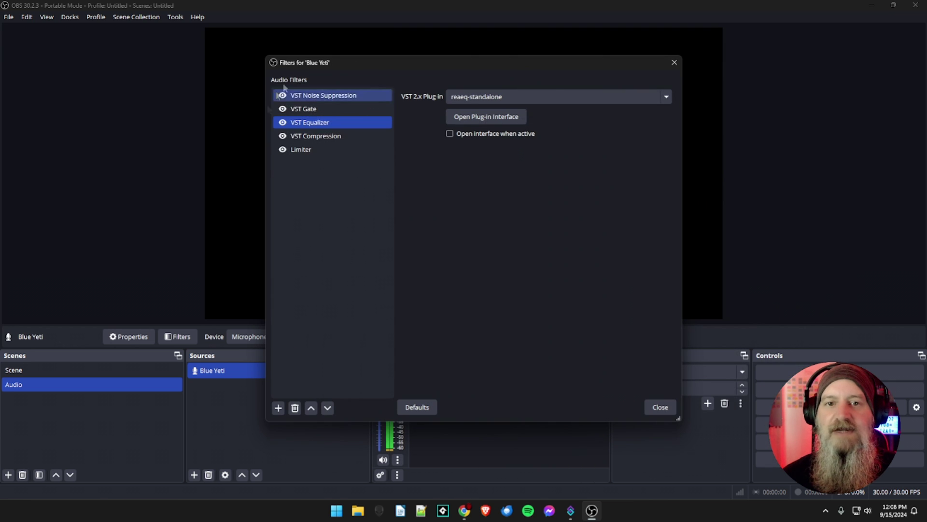
pyautogui.click(658, 408)
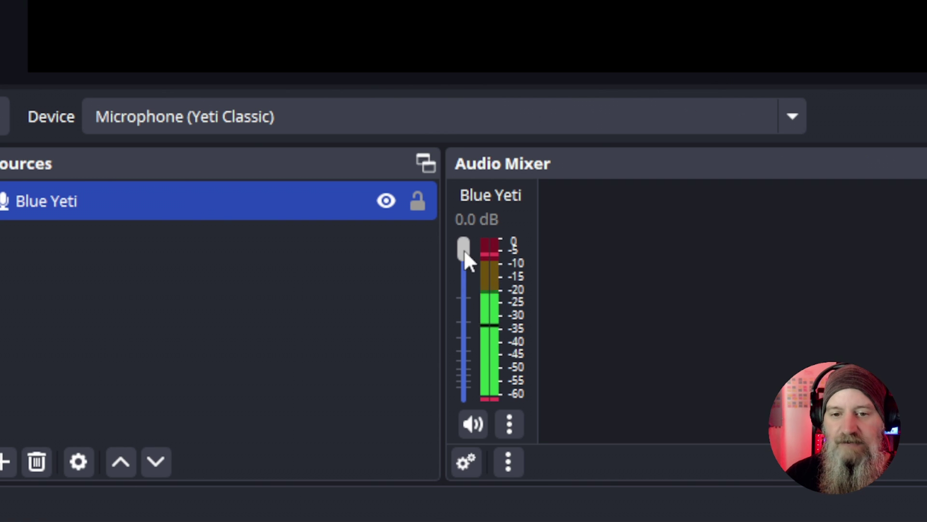
# Lower the Blue Yeti mixer volume to -inf dB, return it to 0.0 dB, and lock the volume
pyautogui.moveTo(464, 249); pyautogui.dragTo(467, 395)
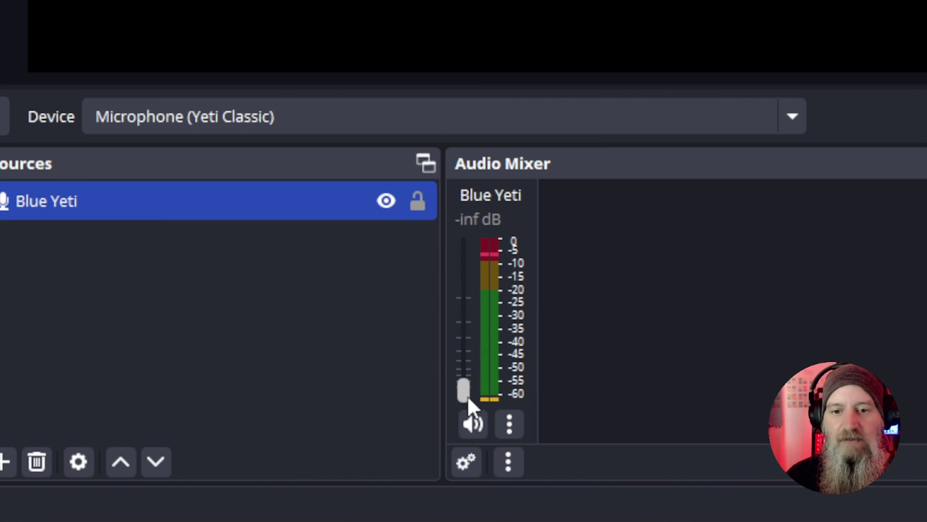
pyautogui.moveTo(467, 395); pyautogui.dragTo(462, 212)
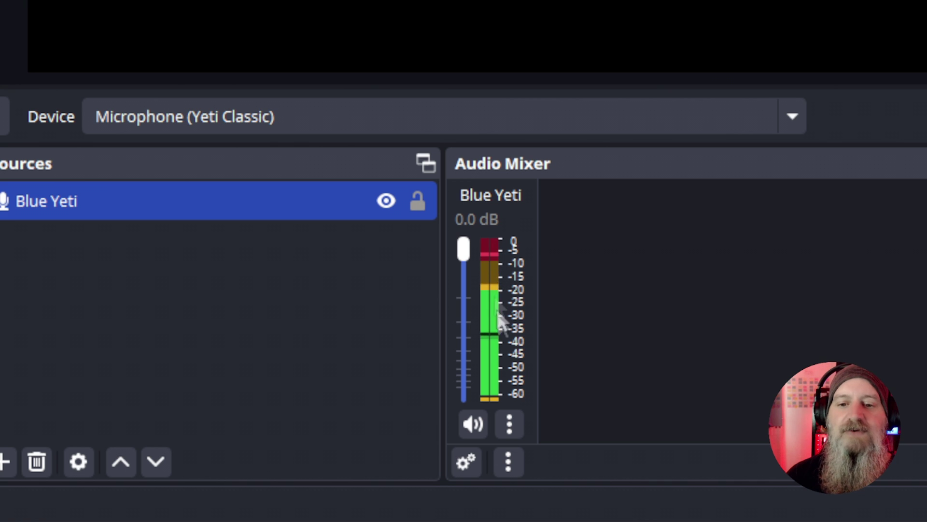
pyautogui.rightClick(463, 254)
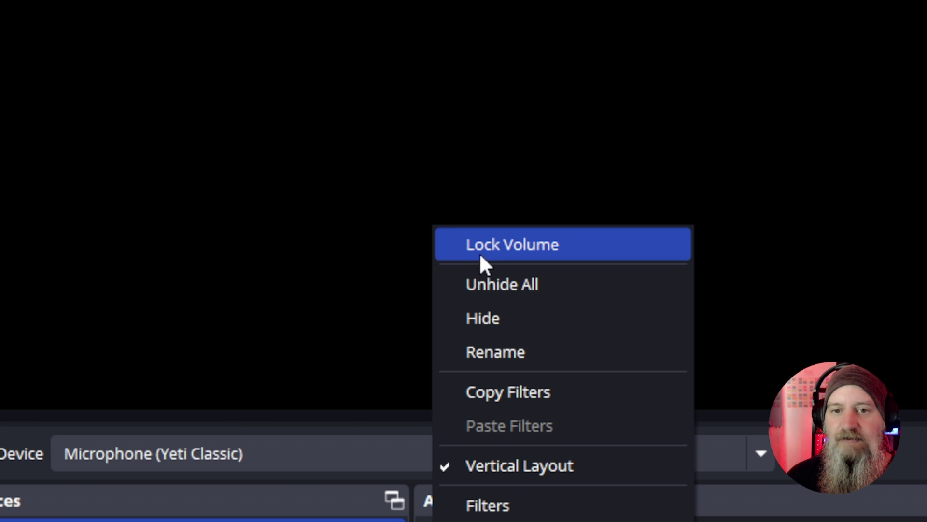
pyautogui.click(480, 257)
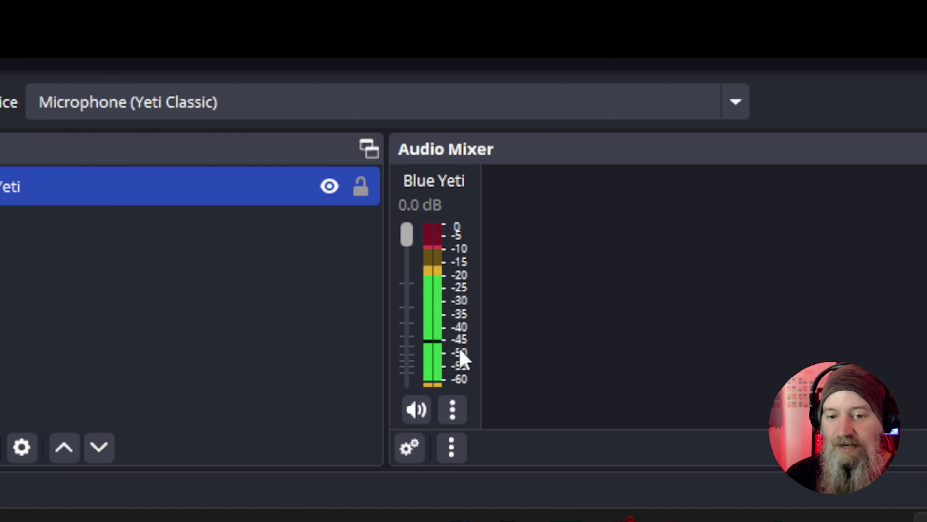
# Mute the Blue Yeti in the audio mixer and unmute it again
pyautogui.click(417, 411)
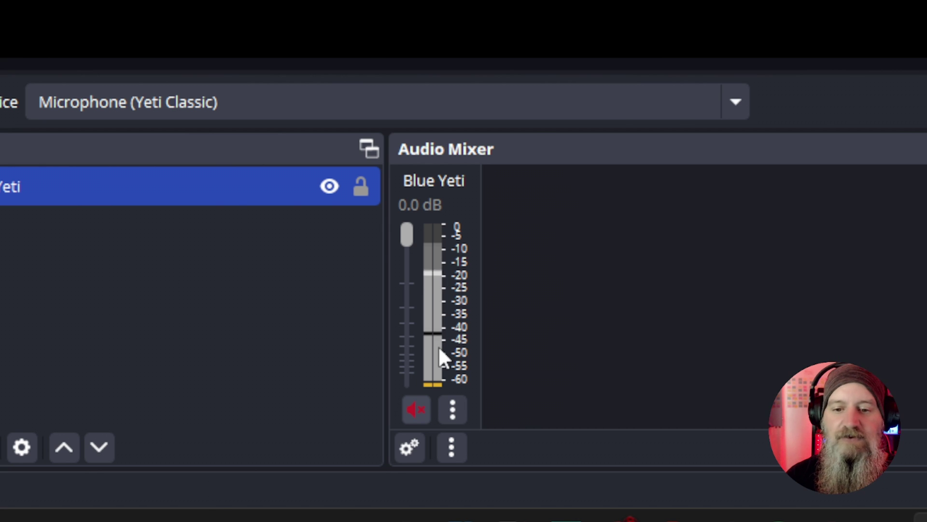
pyautogui.click(414, 410)
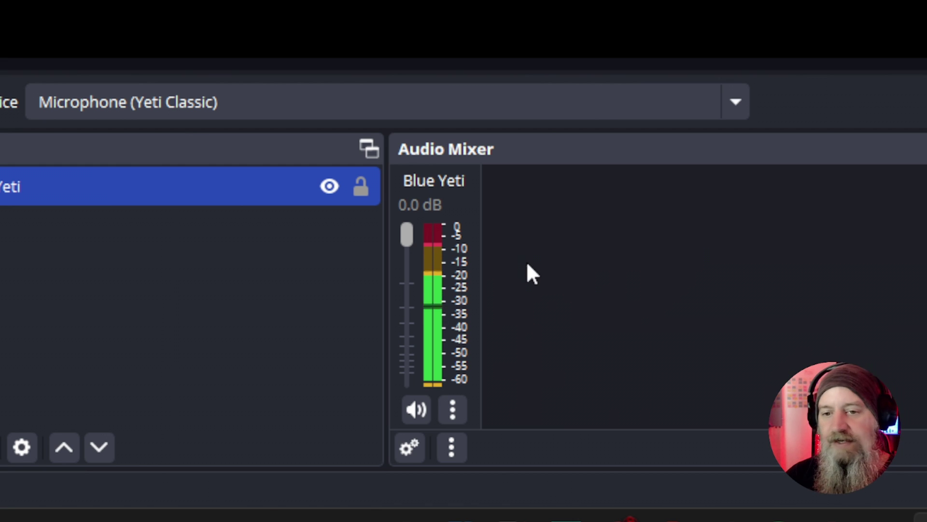
# Open Advanced Audio Properties for the mixer and switch Active Sources Only off and back on
pyautogui.rightClick(505, 194)
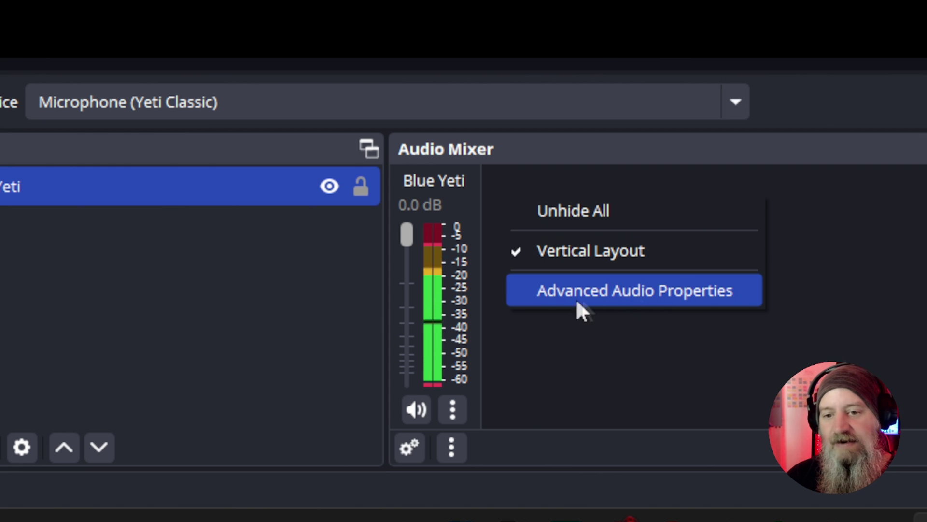
pyautogui.click(617, 300)
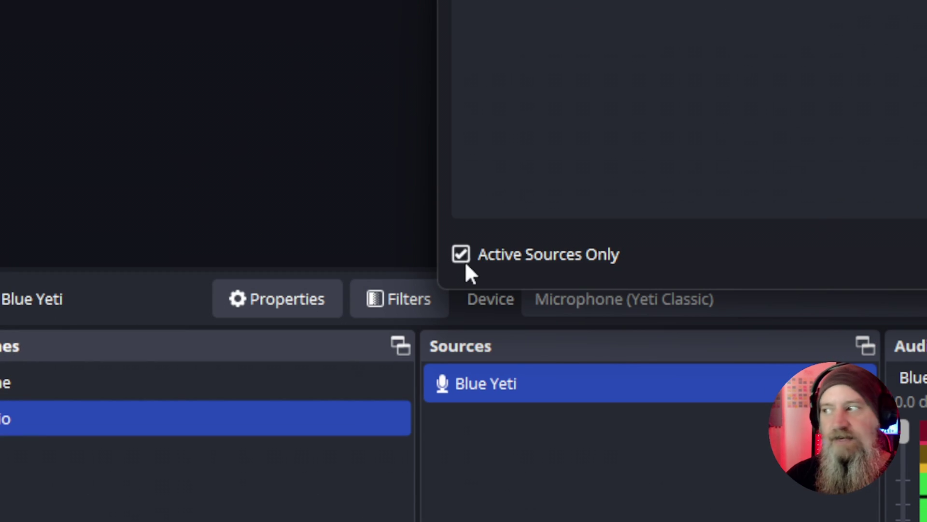
pyautogui.click(466, 265)
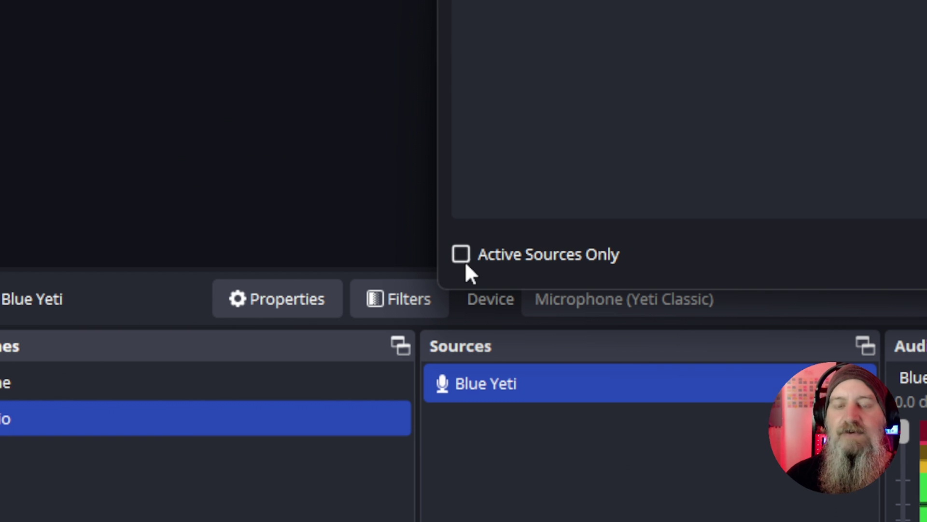
pyautogui.click(463, 258)
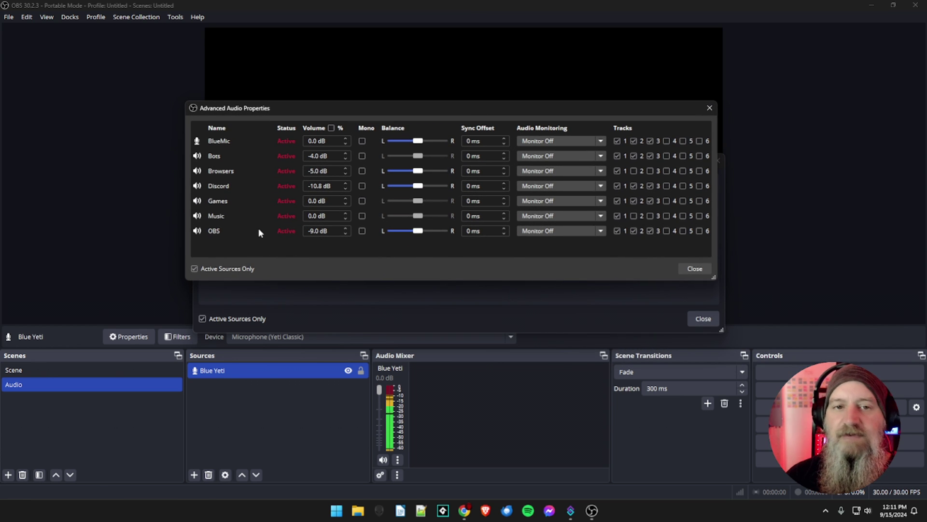
# Review all sources, including inactive ones, in the other OBS instance's Advanced Audio Properties, and restore its Active Sources Only filter
pyautogui.click(194, 269)
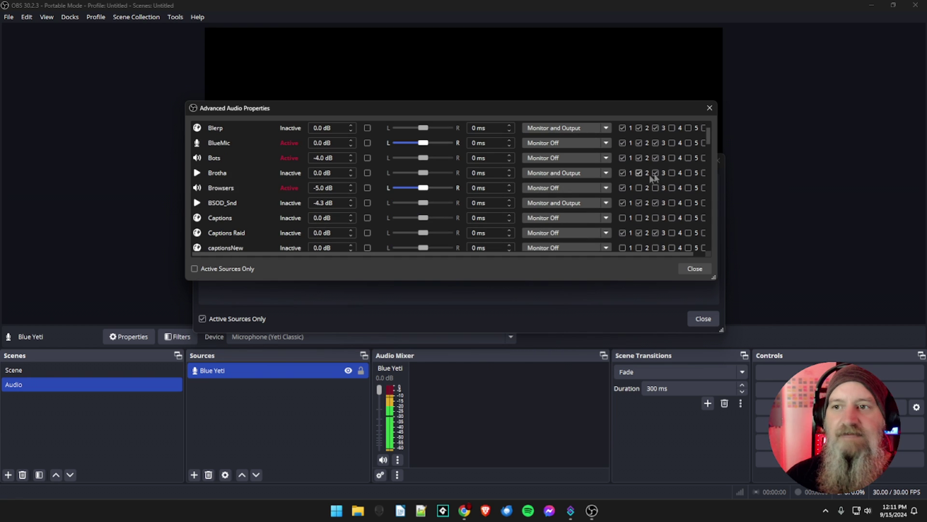
pyautogui.moveTo(708, 134)
pyautogui.mouseDown()
pyautogui.moveTo(711, 250)
pyautogui.moveTo(709, 118)
pyautogui.mouseUp()
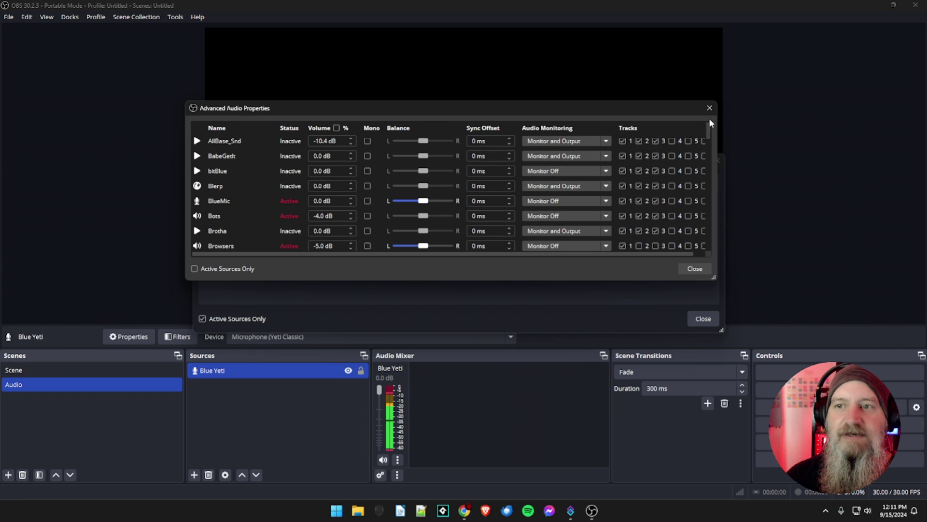
pyautogui.click(194, 269)
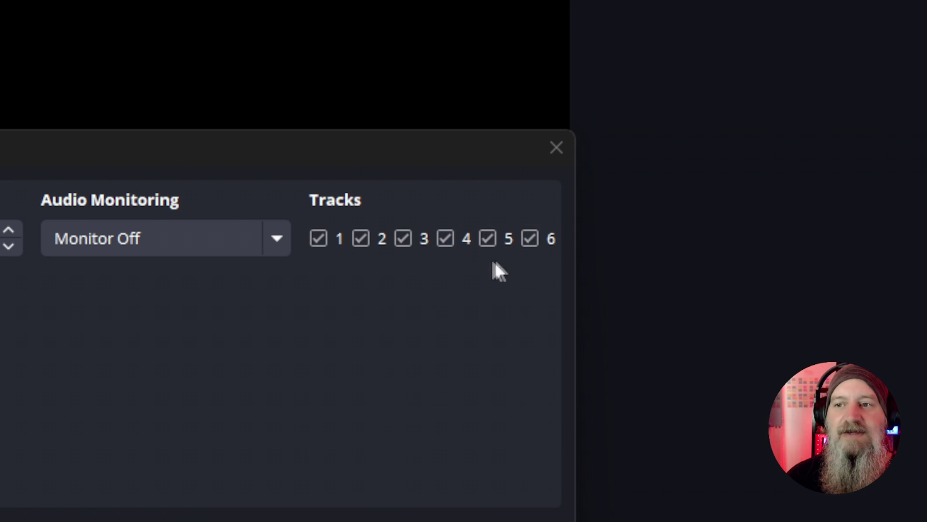
# Restrict the Blue Yeti to audio tracks 1, 2 and 3 by disabling tracks 4, 5 and 6
pyautogui.click(445, 238)
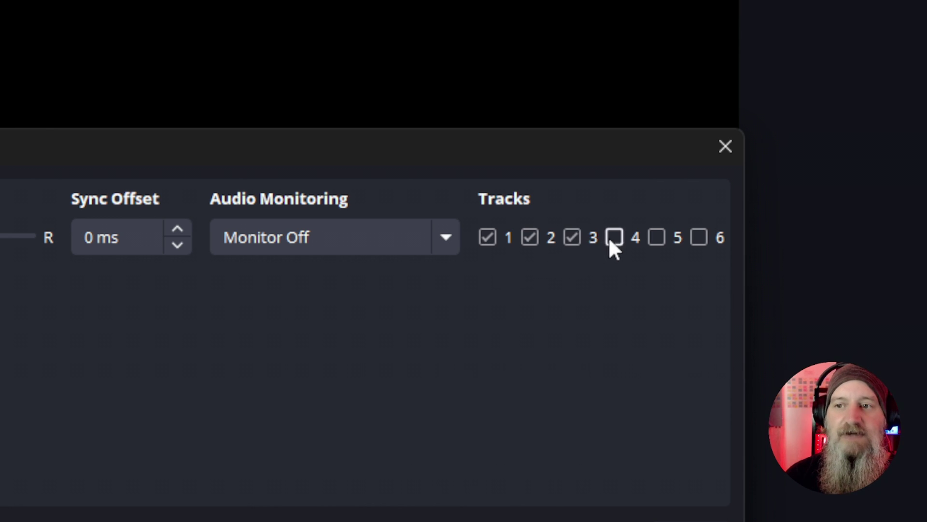
pyautogui.click(573, 239)
pyautogui.click(570, 242)
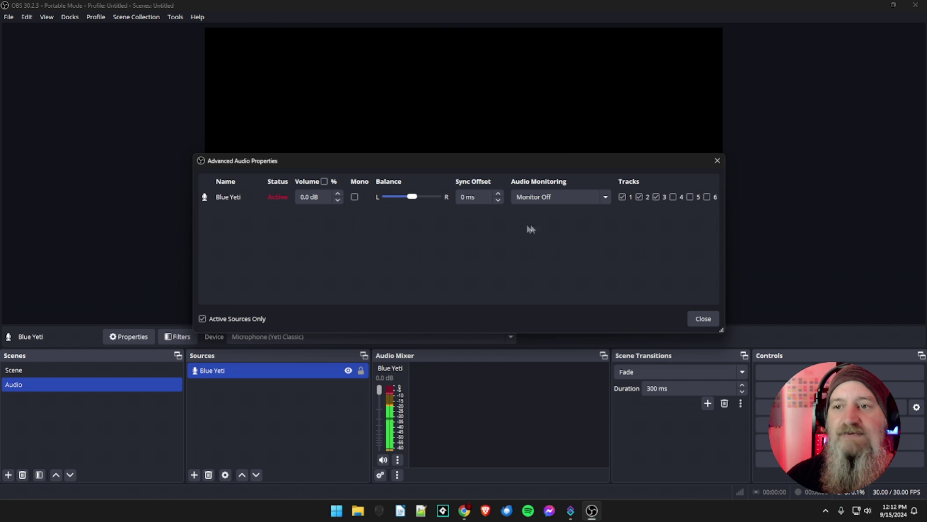
# Close Advanced Audio Properties, lock the Blue Yeti source and exit OBS
pyautogui.click(704, 320)
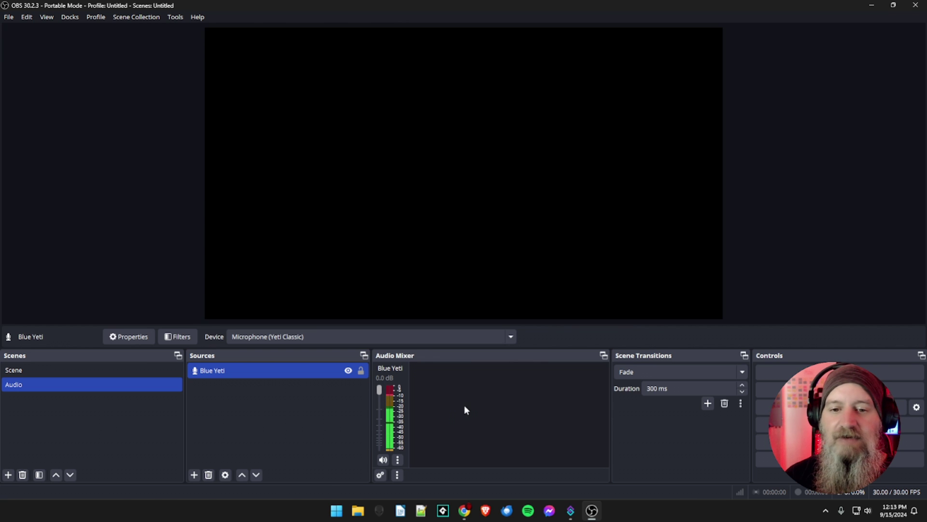
pyautogui.click(361, 370)
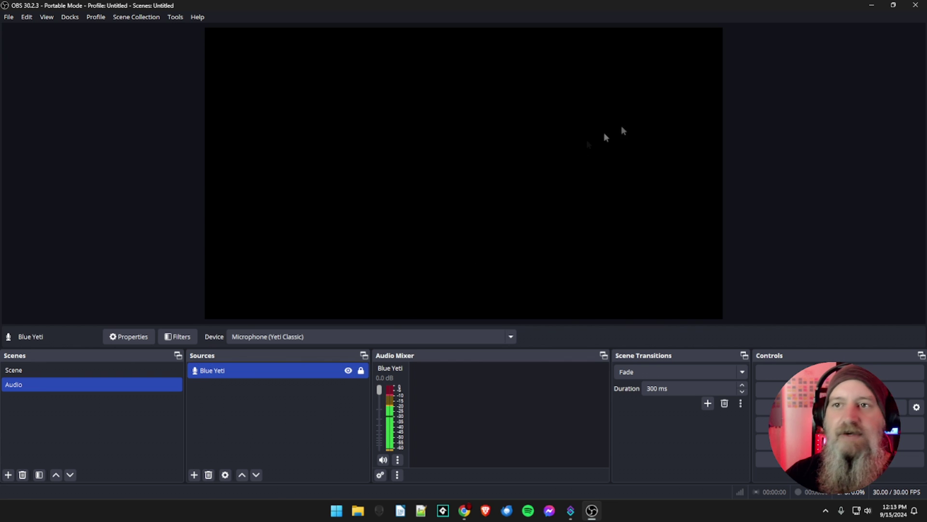
pyautogui.click(915, 5)
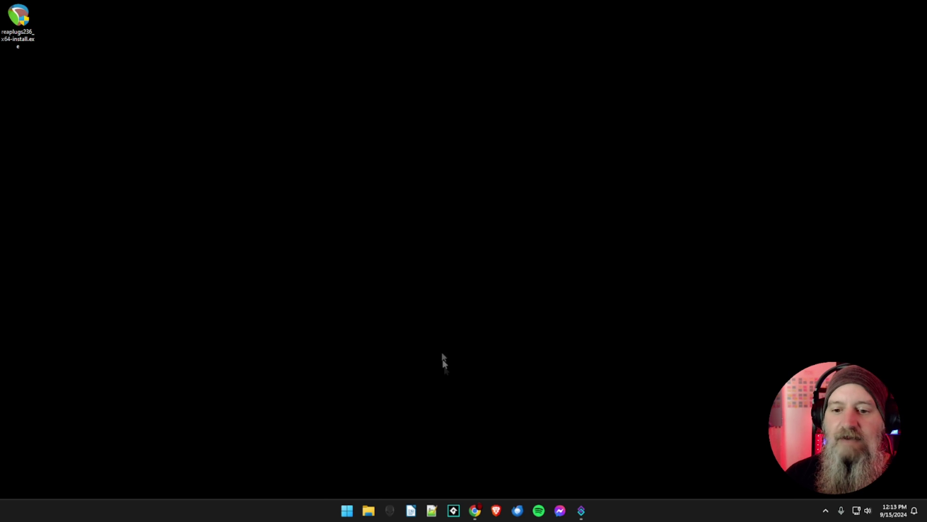
# In Chrome, download win-capture-audio-2.2.3-beta.zip to the desktop from the GitHub release linked on the plugin's OBS forum page
pyautogui.click(475, 511)
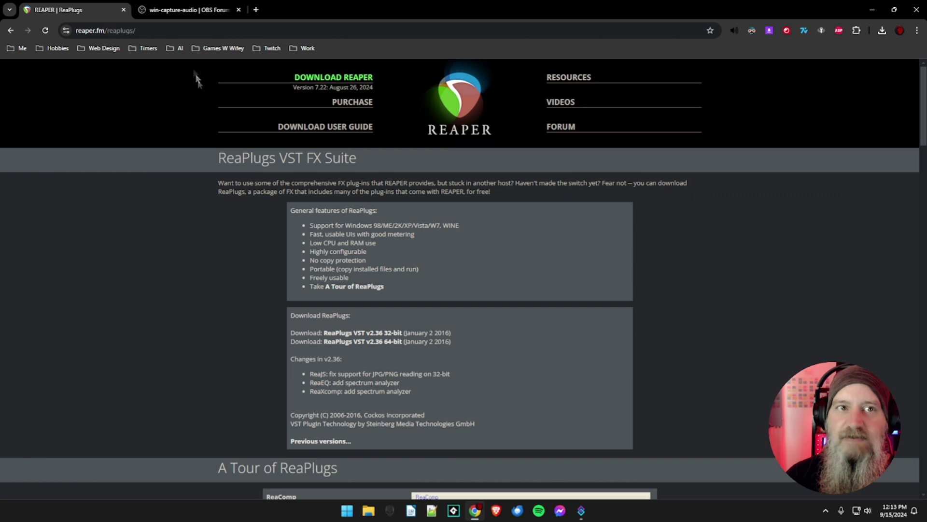
pyautogui.click(181, 12)
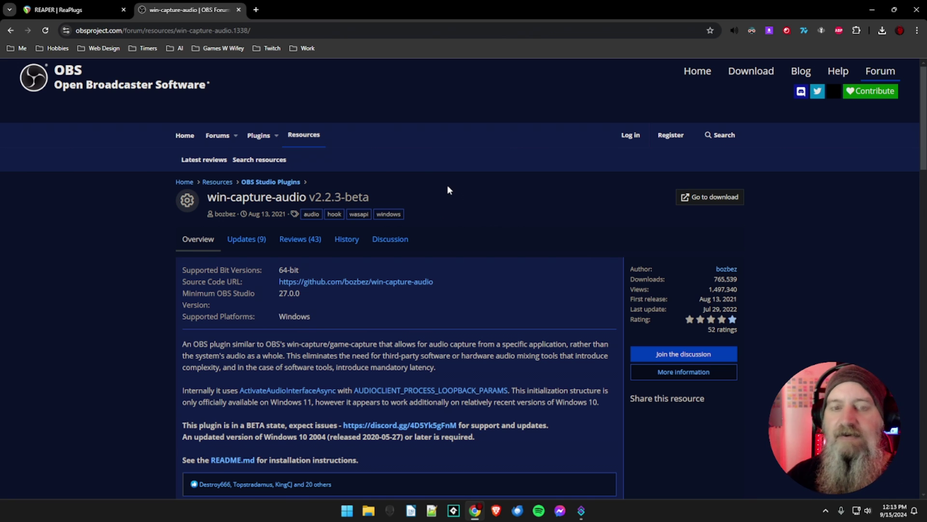
pyautogui.click(708, 198)
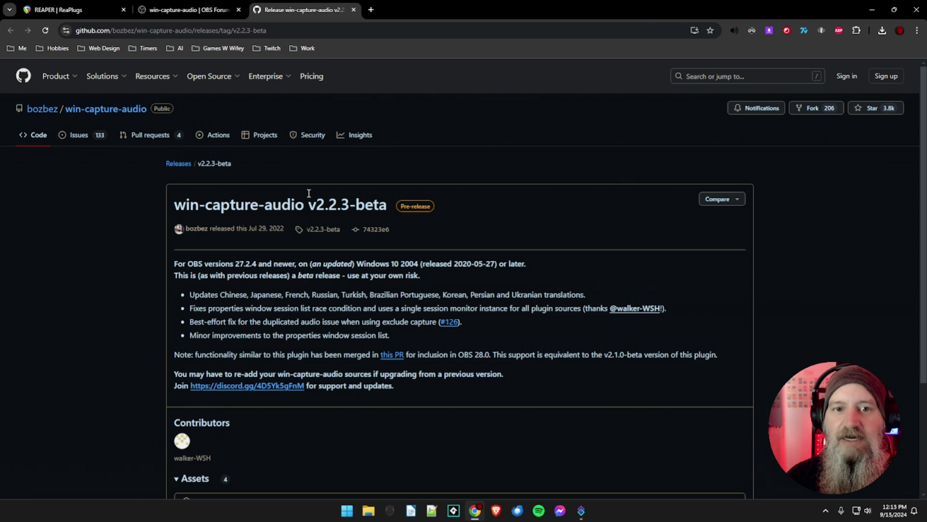
pyautogui.scroll(-2, 309, 193)
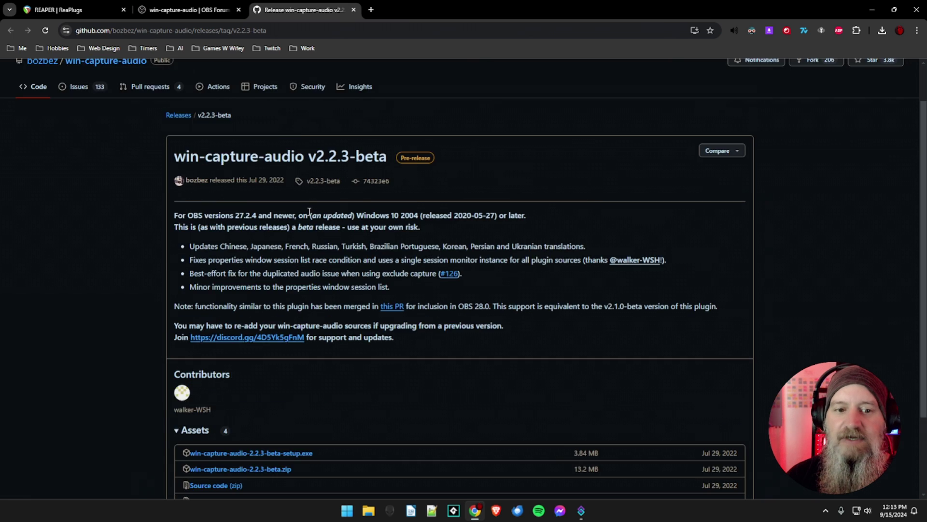
pyautogui.scroll(-1, 305, 261)
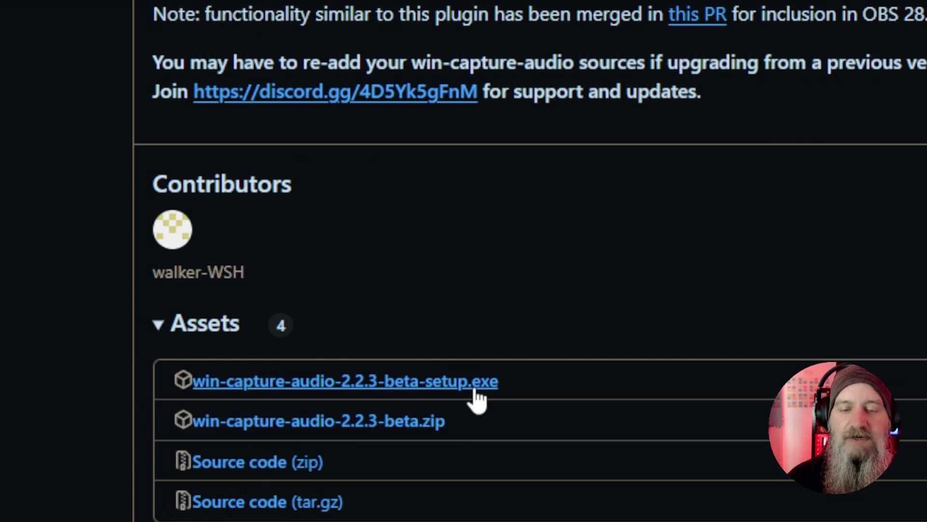
pyautogui.click(415, 422)
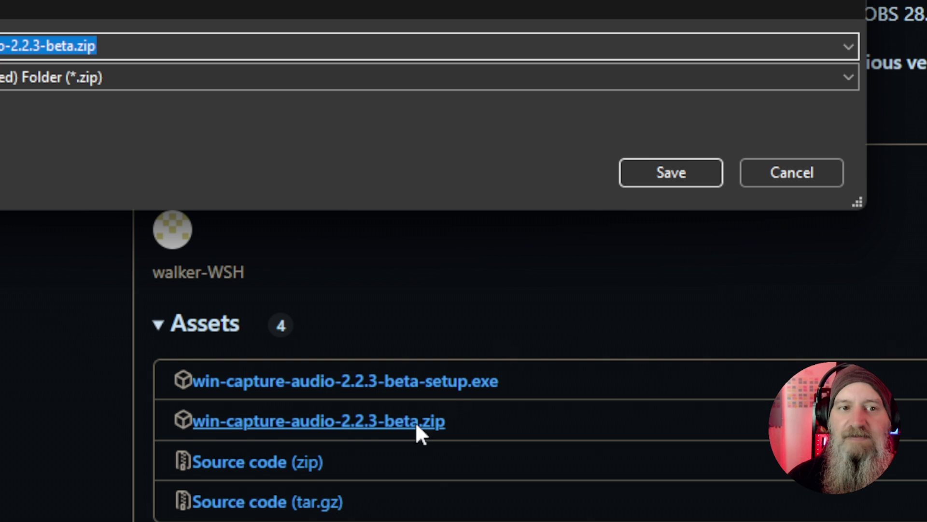
pyautogui.click(668, 173)
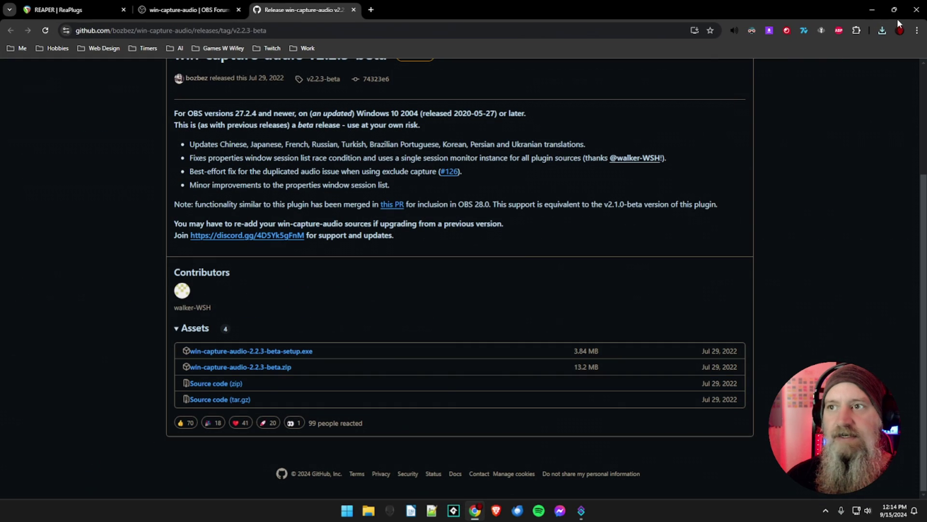
pyautogui.click(872, 10)
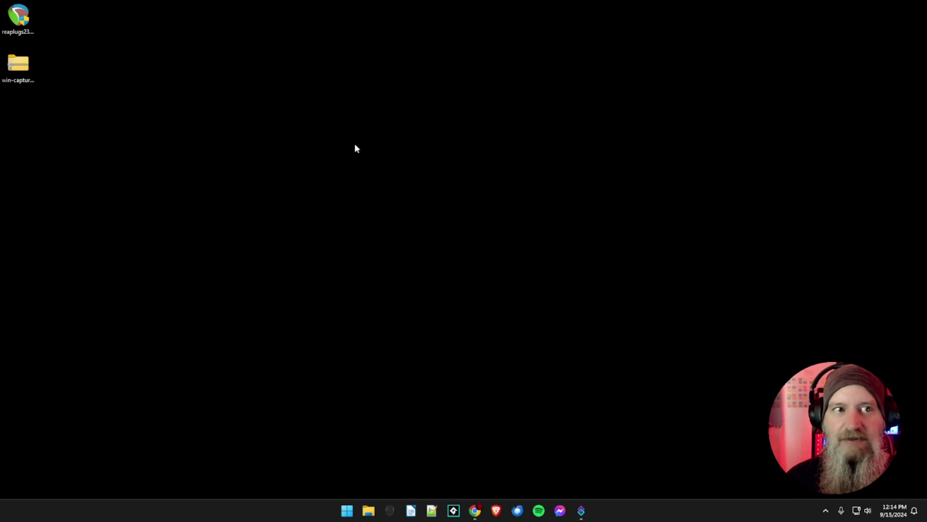
# Extract the downloaded win-capture-audio zip archive into its own folder on the desktop
pyautogui.rightClick(23, 71)
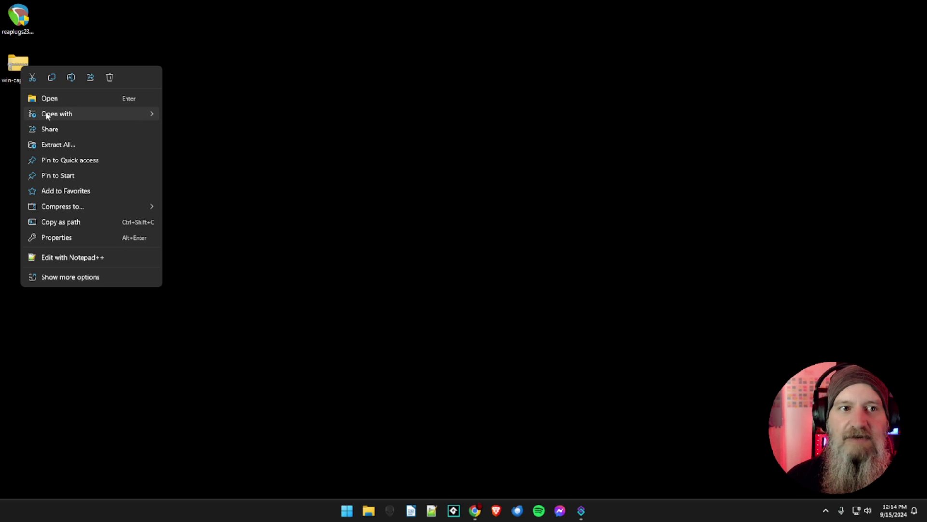
pyautogui.click(56, 144)
pyautogui.click(551, 348)
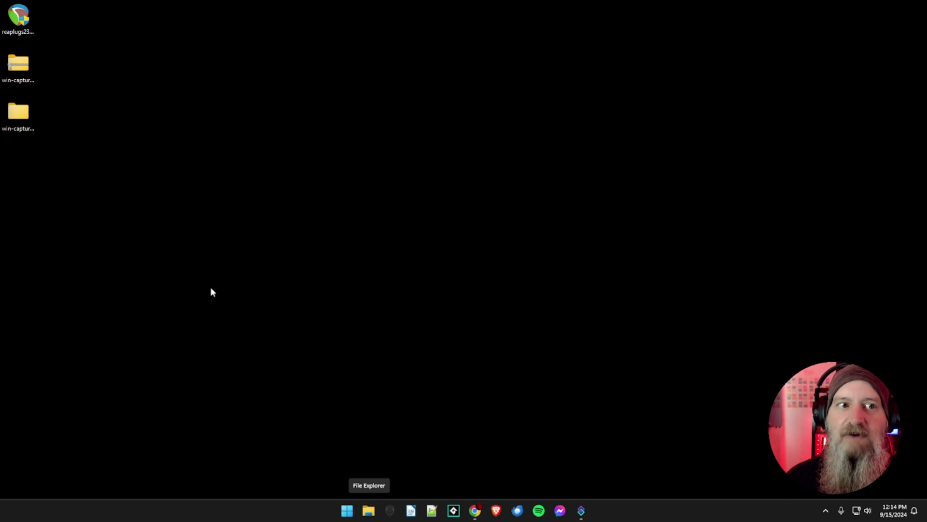
# Open the desktop's OBS-Studio-30.2.3-Windows folder in File Explorer and move its window clear of the desktop icons
pyautogui.click(368, 511)
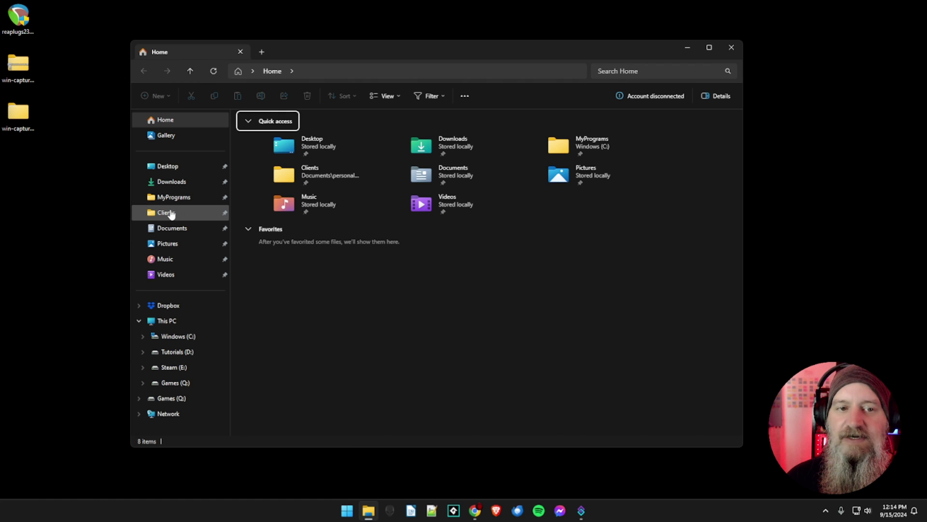
pyautogui.click(170, 166)
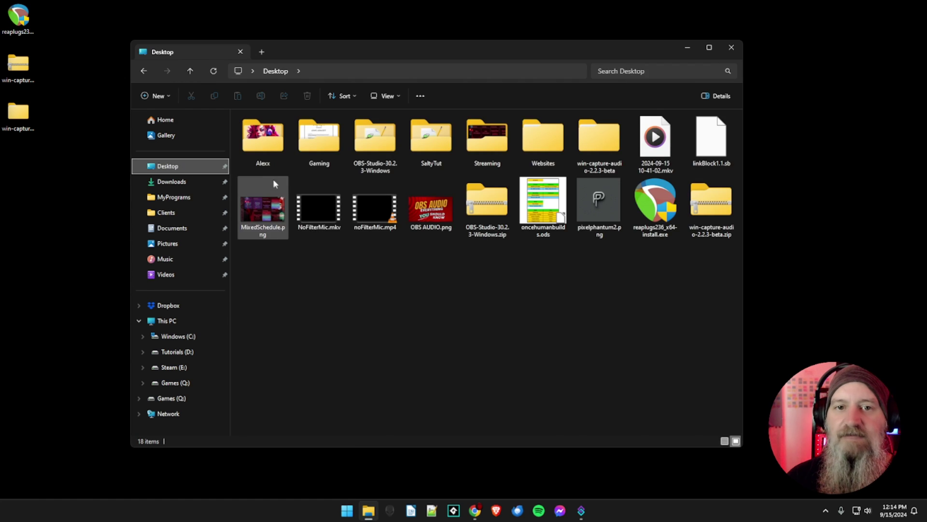
pyautogui.doubleClick(354, 158)
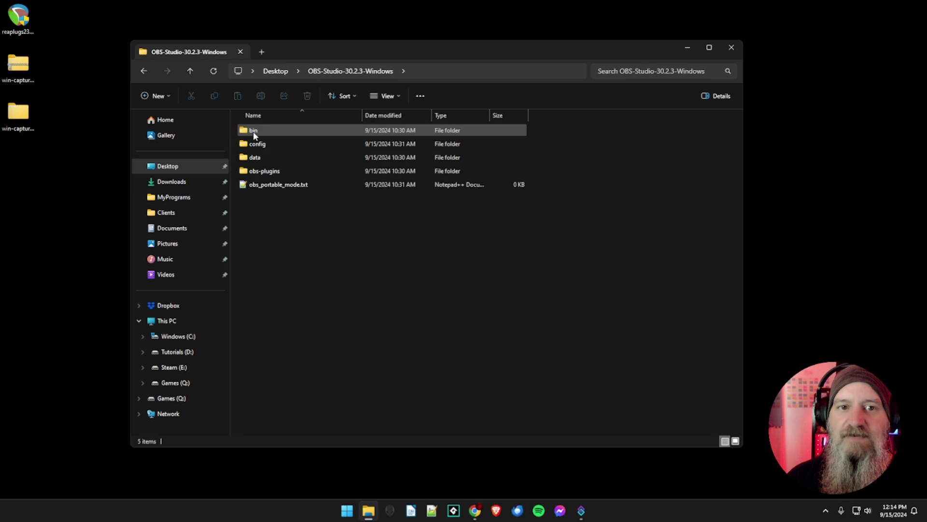
pyautogui.moveTo(294, 56); pyautogui.dragTo(396, 55)
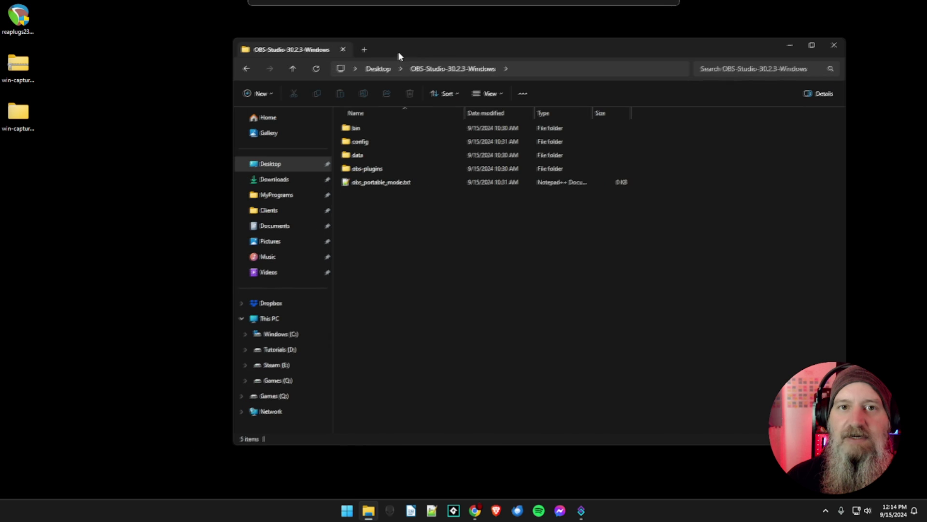
# Move the data and obs-plugins folders from the extracted win-capture-audio folder into OBS-Studio-30.2.3-Windows and close the emptied folder's window
pyautogui.doubleClick(18, 114)
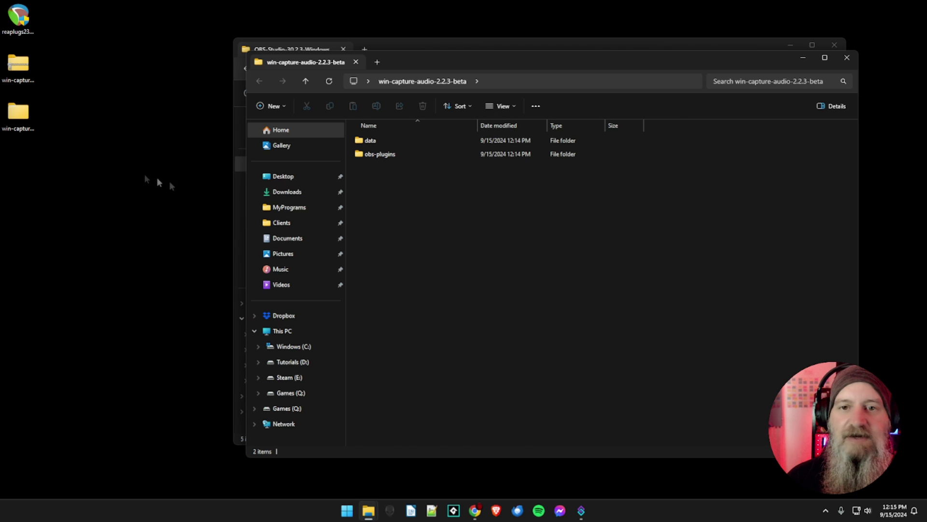
pyautogui.moveTo(396, 175); pyautogui.dragTo(364, 141)
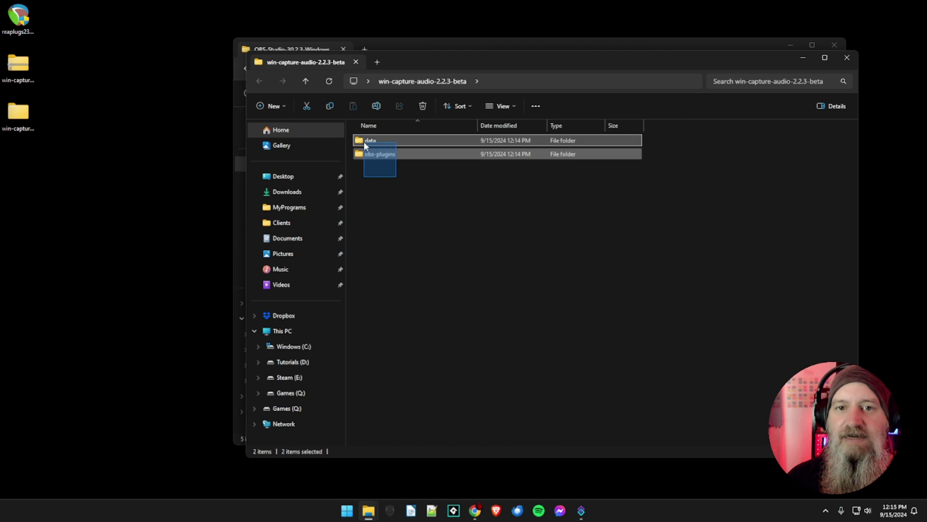
pyautogui.moveTo(448, 60); pyautogui.dragTo(621, 75)
pyautogui.moveTo(541, 151); pyautogui.dragTo(369, 263)
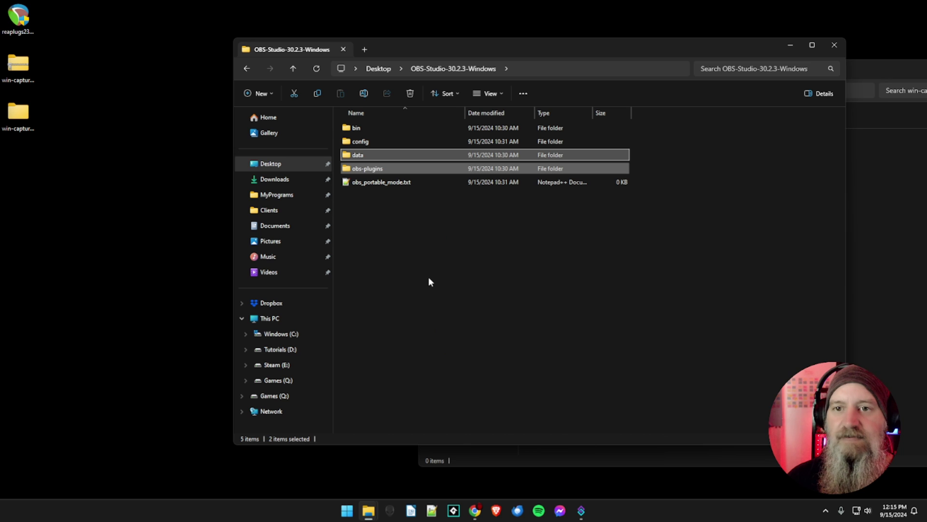
pyautogui.click(872, 235)
pyautogui.moveTo(688, 79); pyautogui.dragTo(501, 74)
pyautogui.click(835, 62)
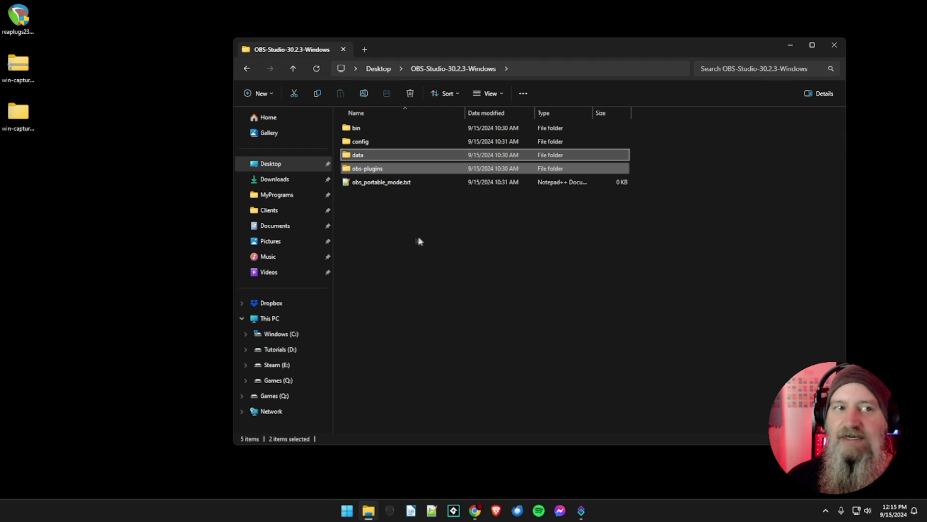
# Launch obs64.exe from the portable OBS folder's bin\64bit subfolder and close the File Explorer window
pyautogui.doubleClick(357, 128)
pyautogui.doubleClick(361, 128)
pyautogui.scroll(-7, 372, 172)
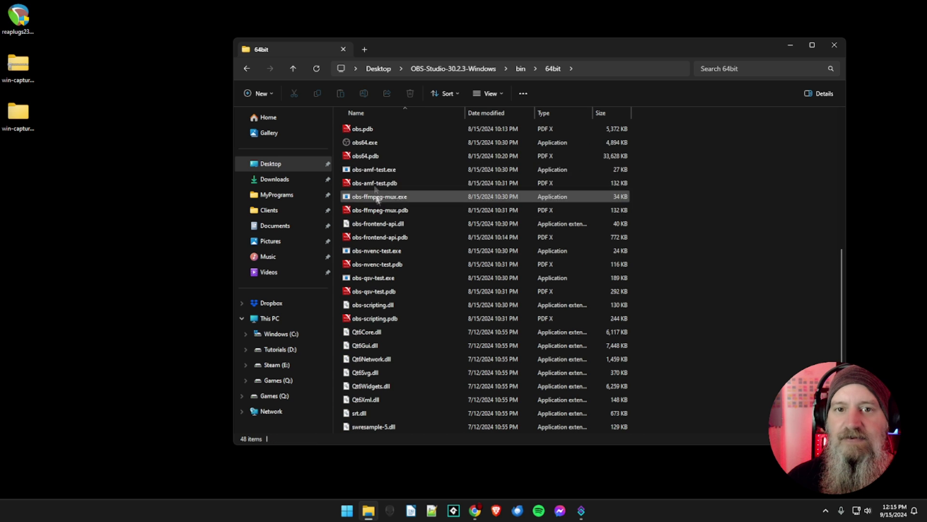
pyautogui.doubleClick(365, 142)
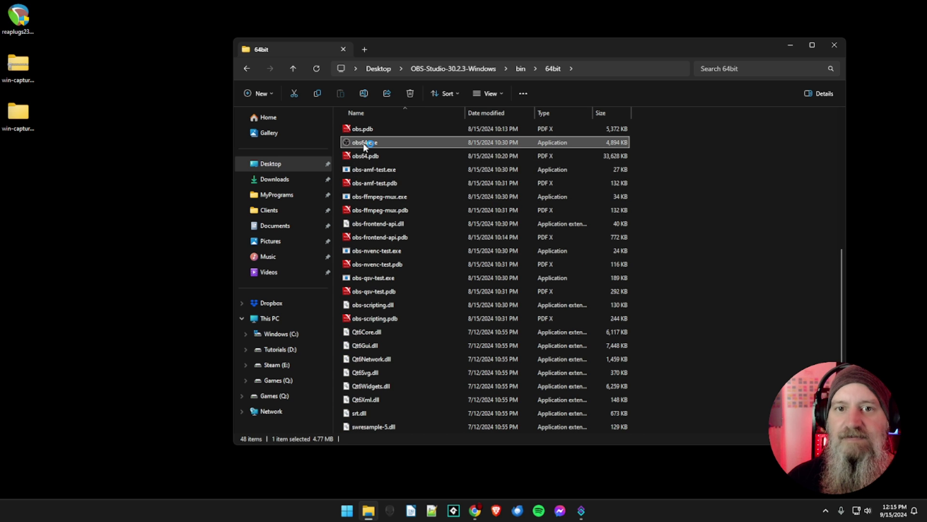
pyautogui.click(834, 44)
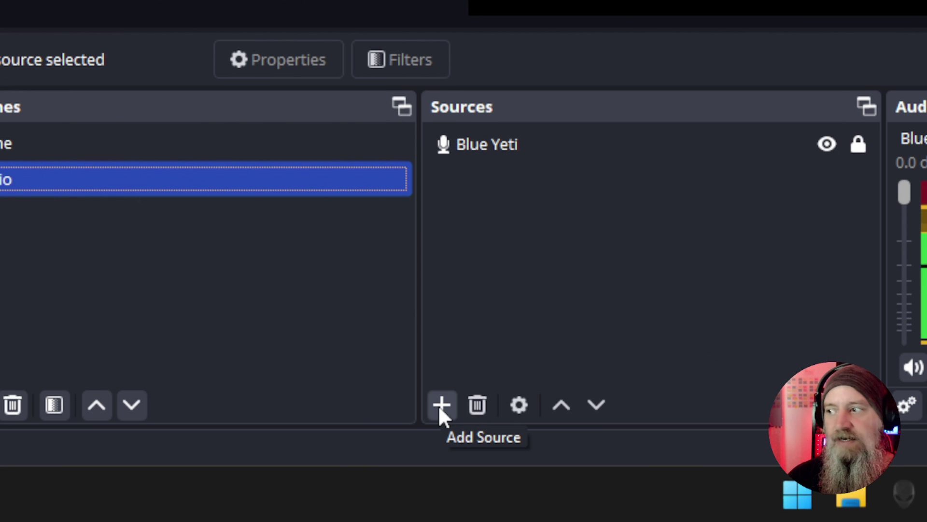
# Add a new Application Audio Output Capture source named "Game" to the Audio scene
pyautogui.click(440, 406)
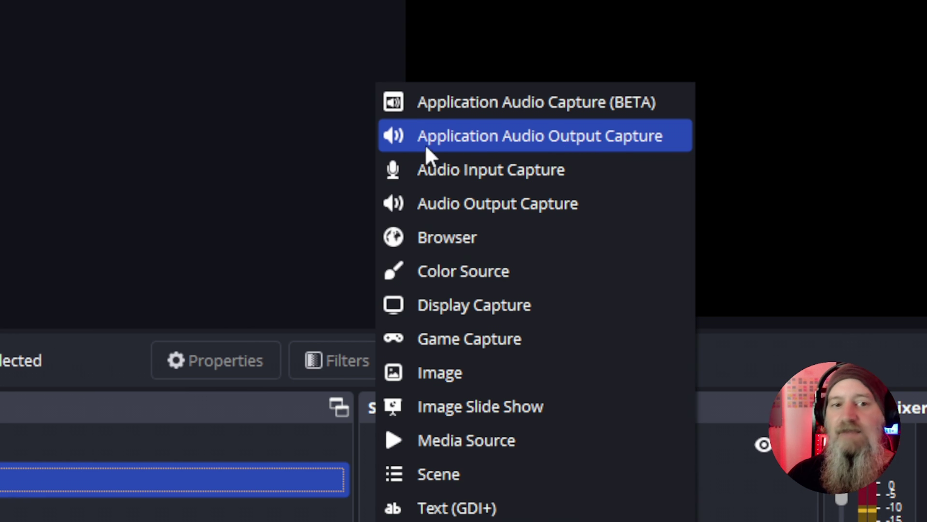
pyautogui.click(527, 136)
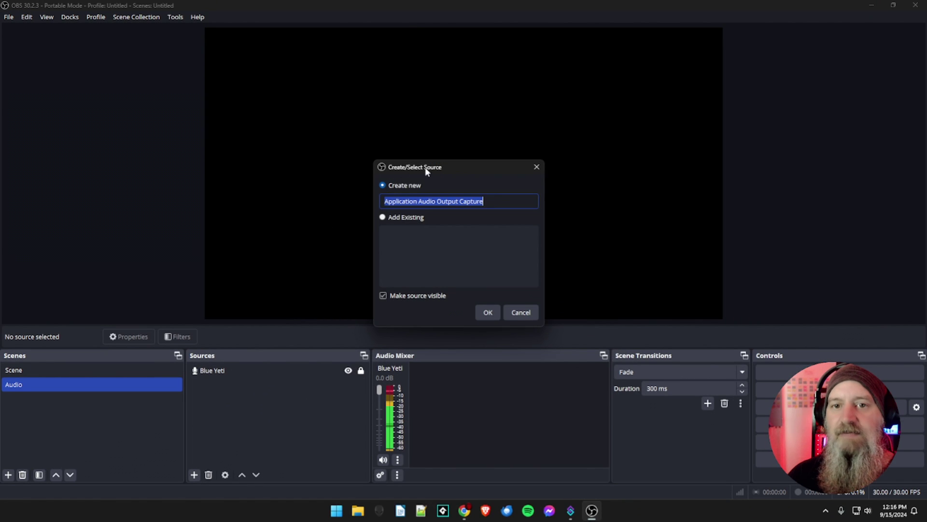
pyautogui.moveTo(429, 170); pyautogui.dragTo(388, 152)
pyautogui.moveTo(443, 184); pyautogui.dragTo(344, 184)
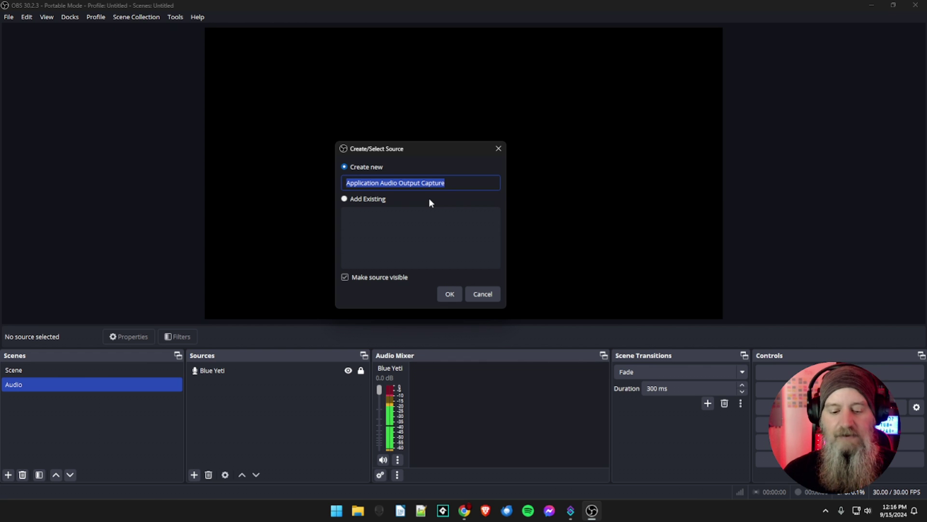
pyautogui.write('Game')
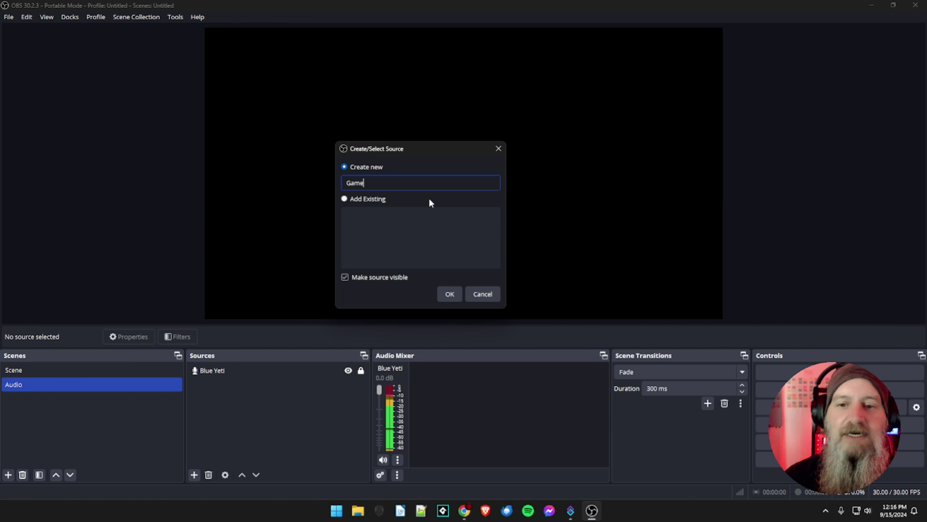
pyautogui.click(448, 295)
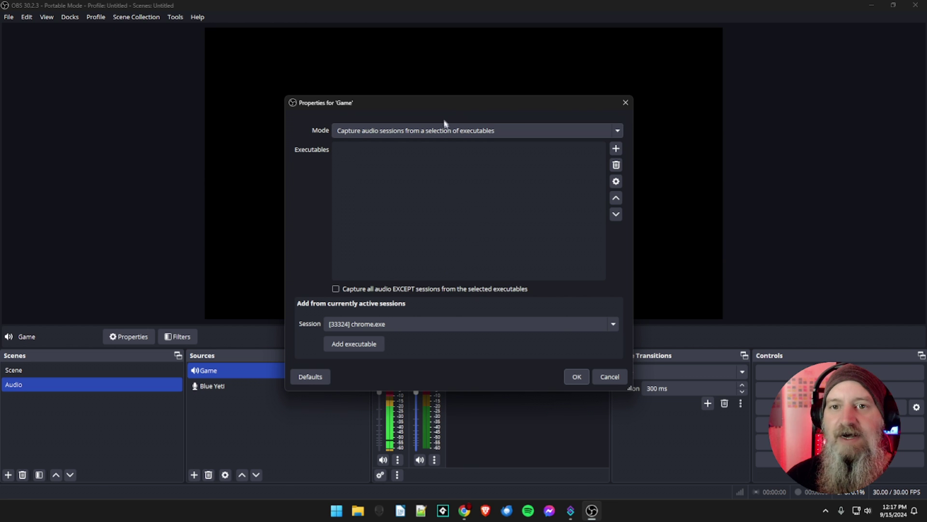
# Choose the mode "Capture audio sessions from a selection of executables" and the chrome.exe session for the Game source, and accept its properties
pyautogui.moveTo(436, 105); pyautogui.dragTo(394, 94)
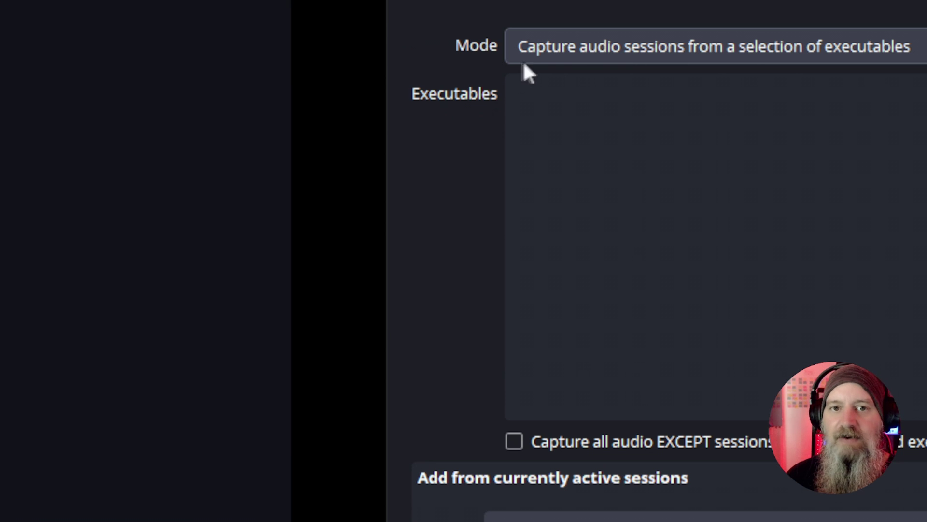
pyautogui.click(703, 49)
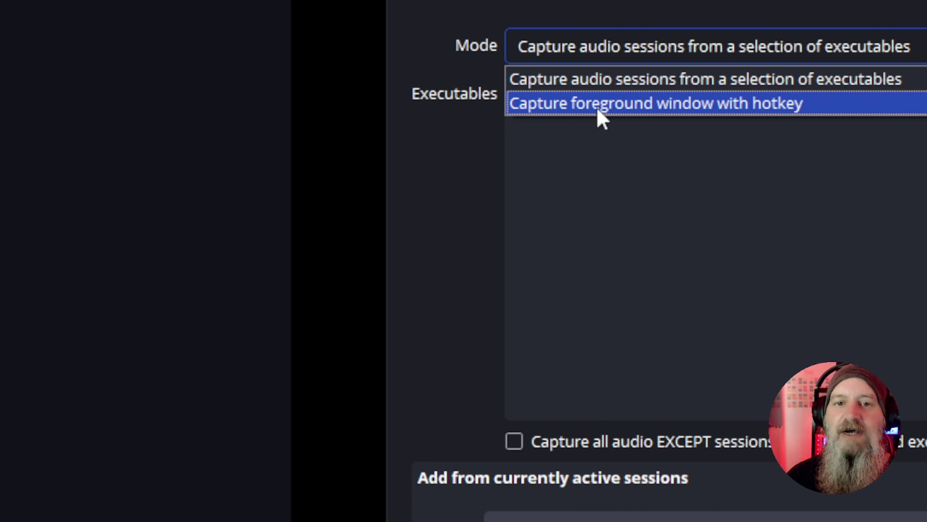
pyautogui.click(602, 87)
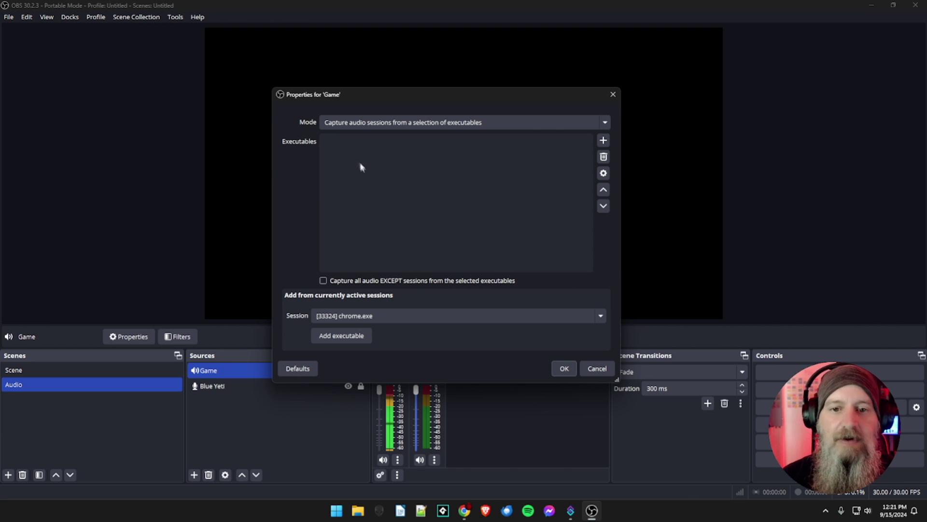
pyautogui.click(393, 316)
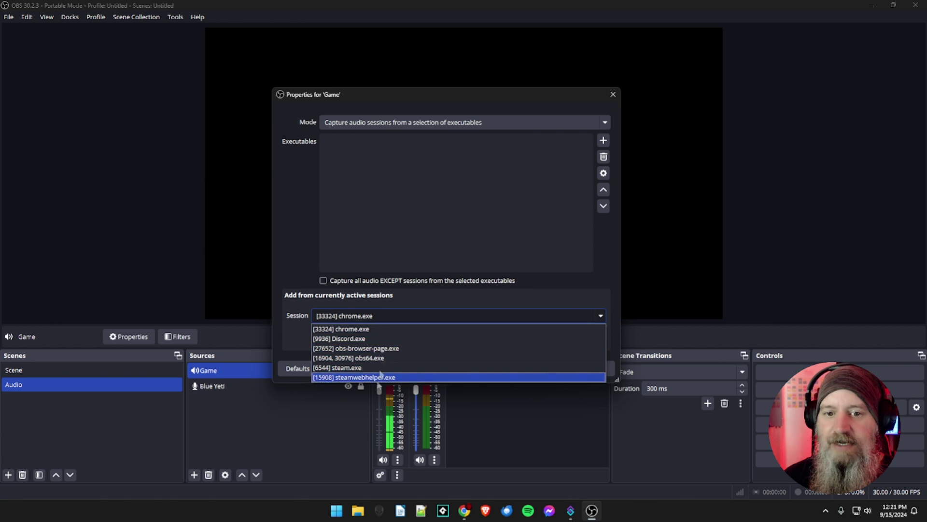
pyautogui.click(390, 328)
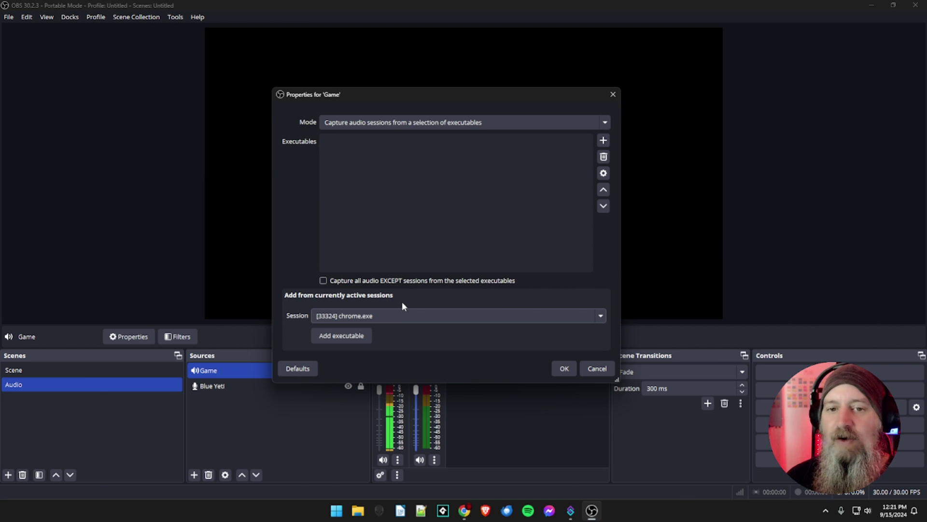
pyautogui.click(564, 370)
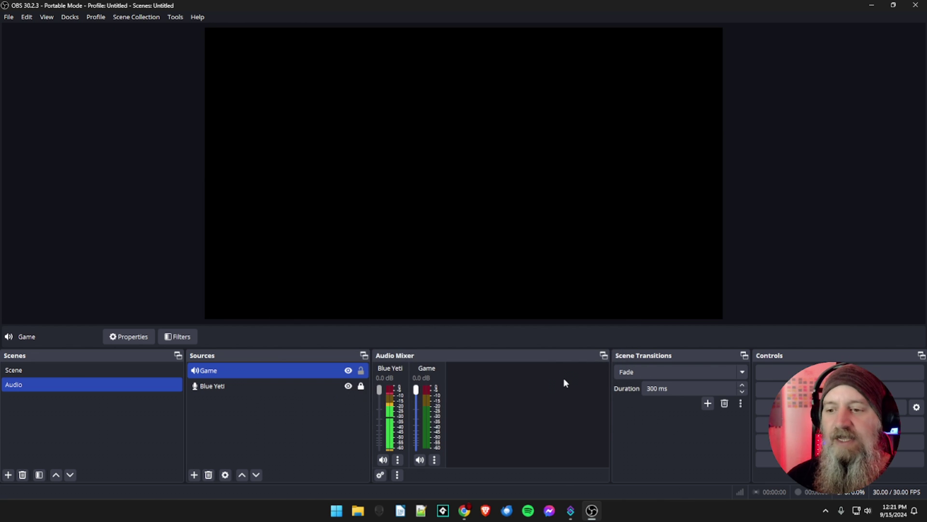
# Add the Ghost Exorcism Inc.exe session to the Game source's executables and accept its properties
pyautogui.click(823, 509)
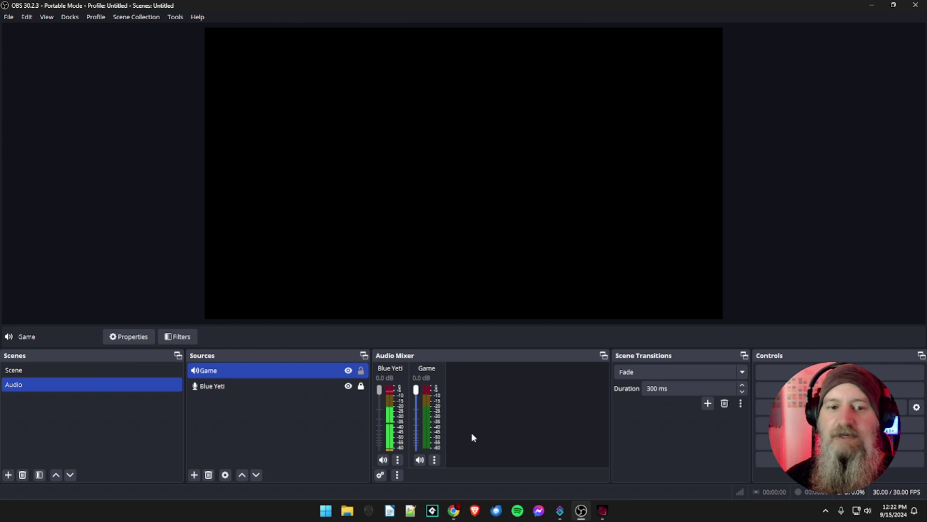
pyautogui.rightClick(426, 394)
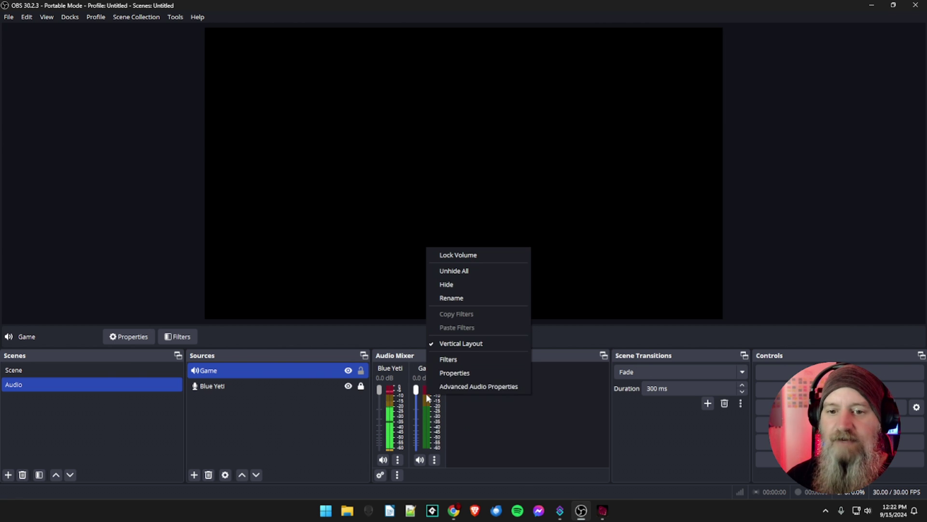
pyautogui.click(443, 375)
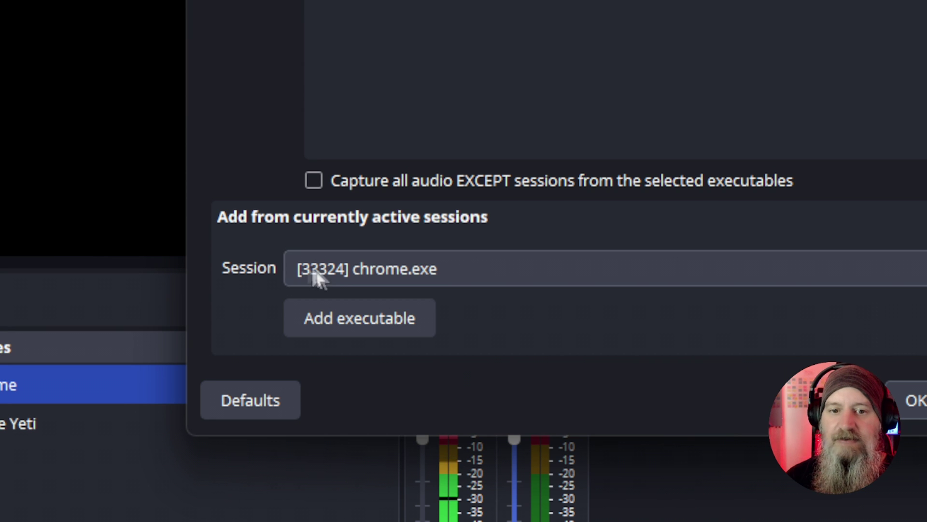
pyautogui.click(436, 278)
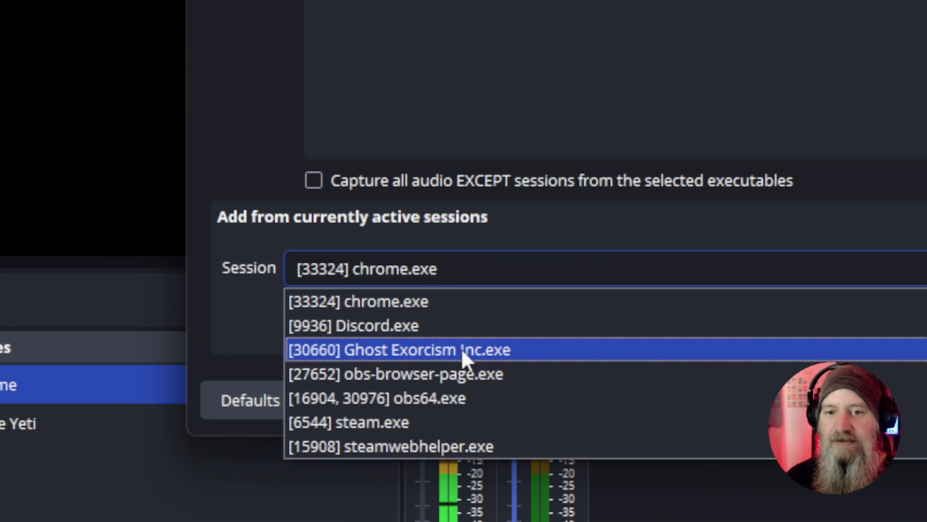
pyautogui.click(387, 350)
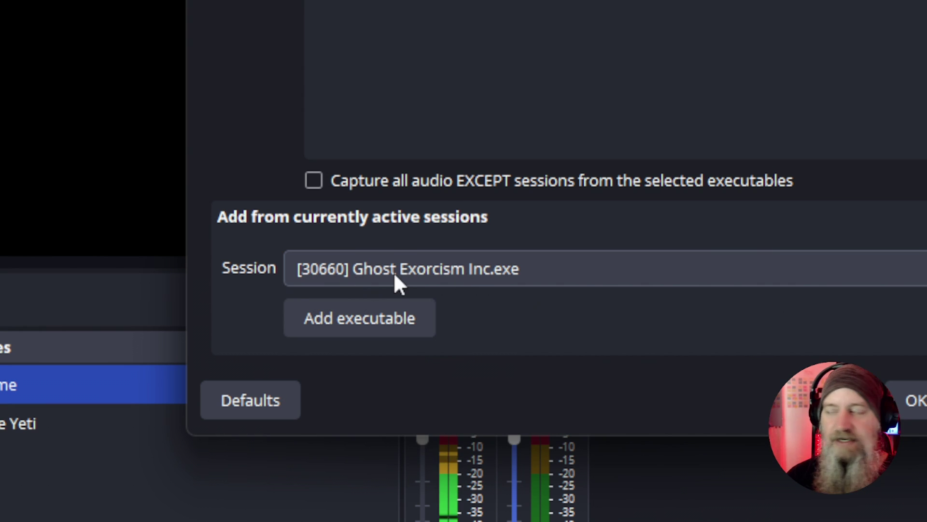
pyautogui.click(362, 320)
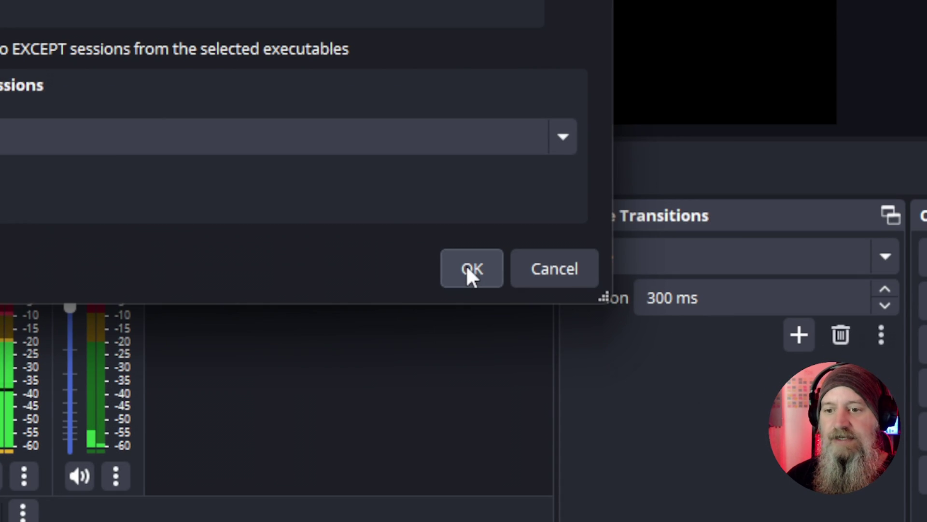
pyautogui.click(467, 268)
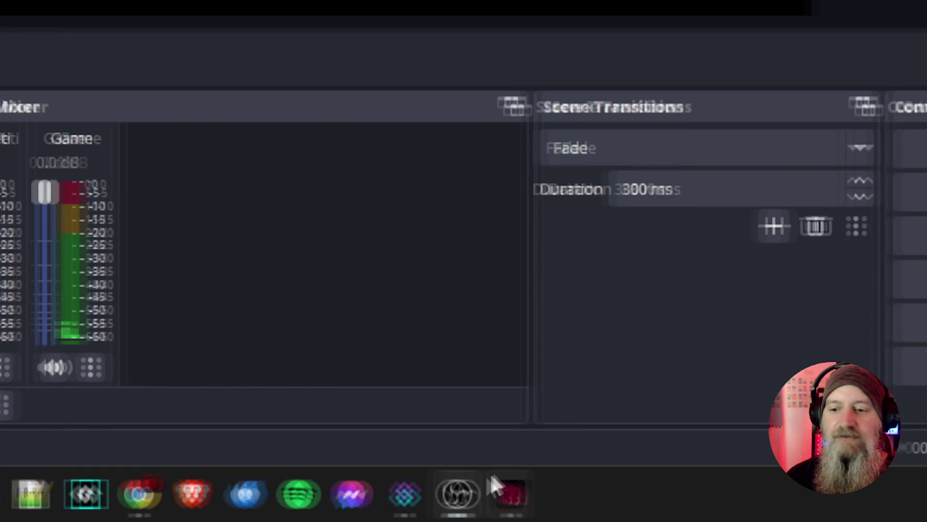
# Switch to Ghost Exorcism Inc., walk around to test the Game source's audio capture, and close the game
pyautogui.click(460, 493)
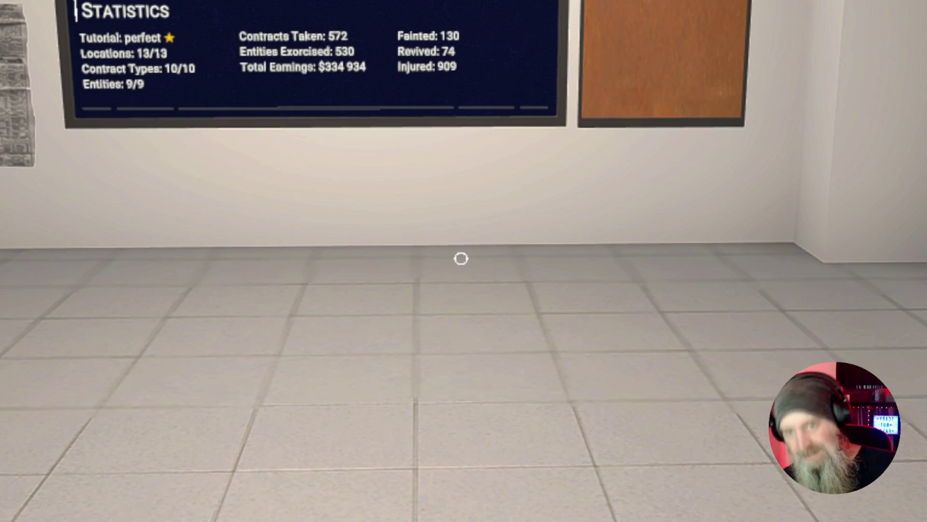
pyautogui.press('w')
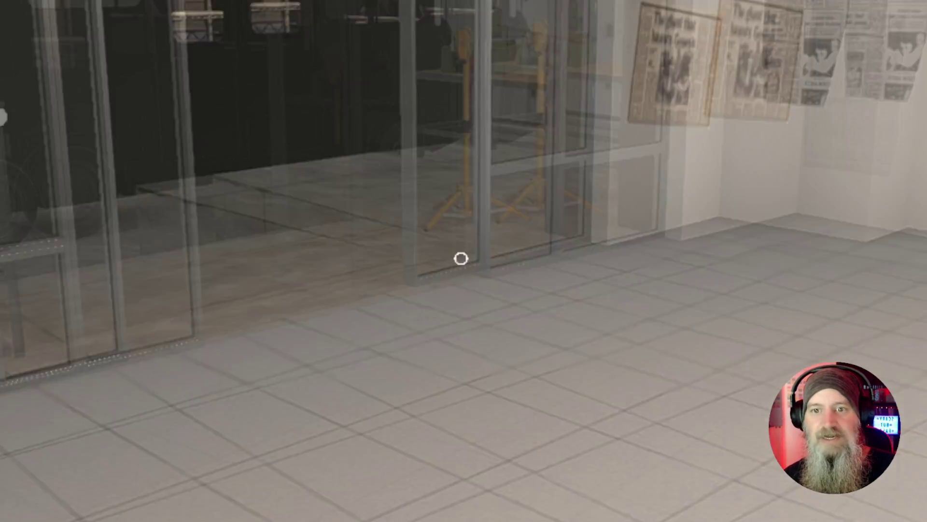
pyautogui.press('w')
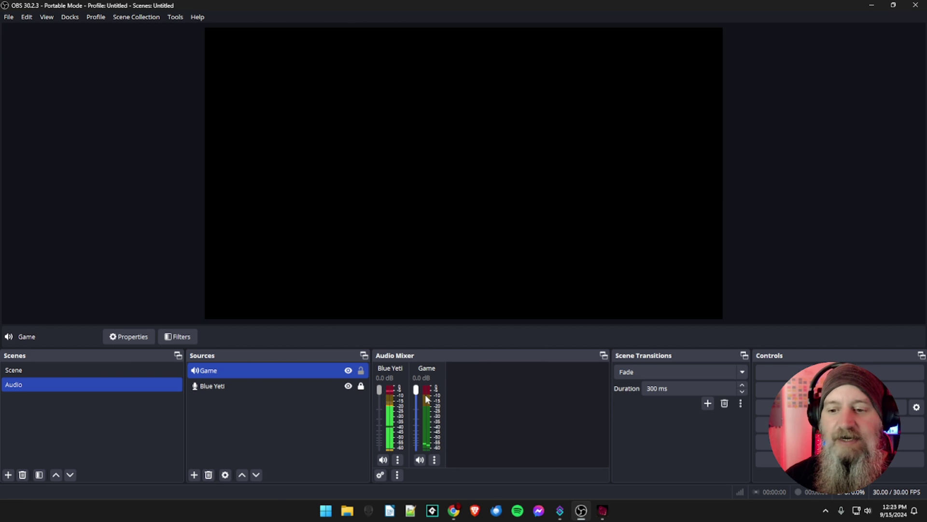
pyautogui.rightClick(602, 510)
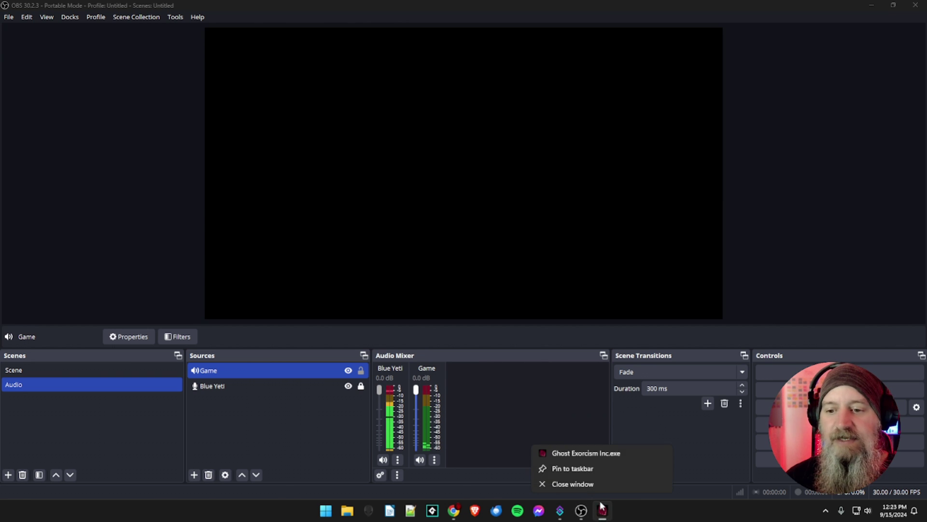
pyautogui.click(589, 484)
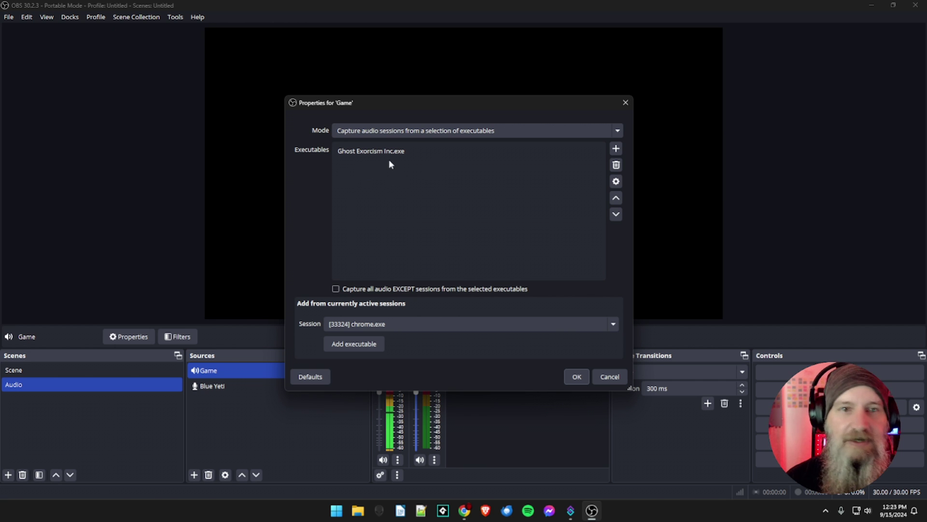
# Examine the Ghost Exorcism Inc.exe entry in the Game source's executables list and accept the properties
pyautogui.click(385, 154)
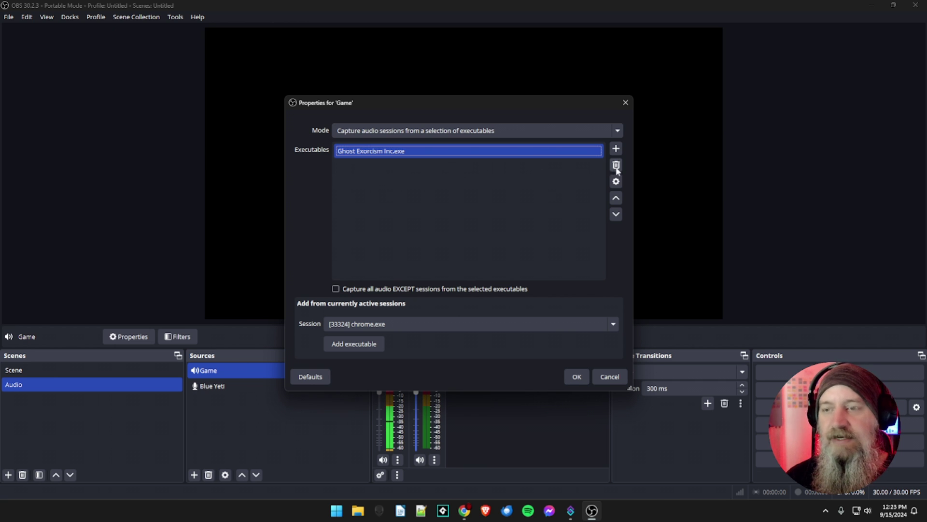
pyautogui.click(411, 181)
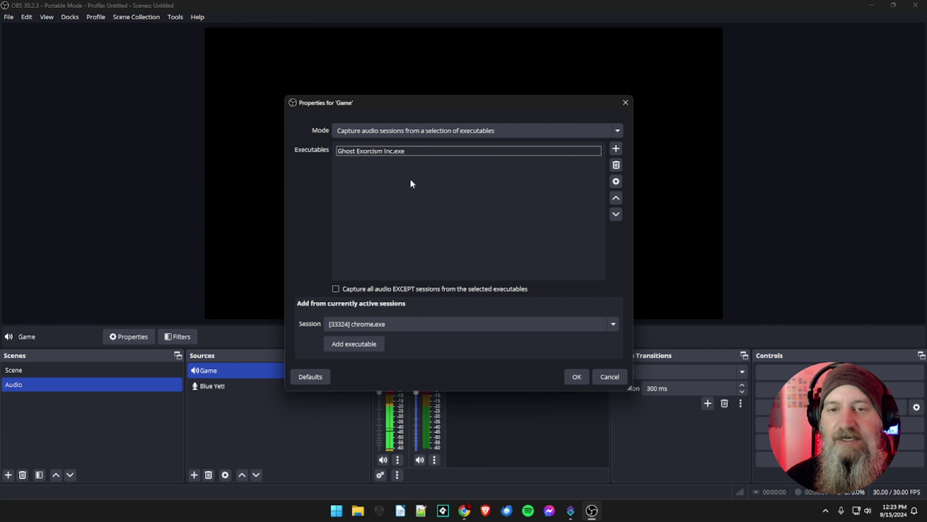
pyautogui.click(571, 378)
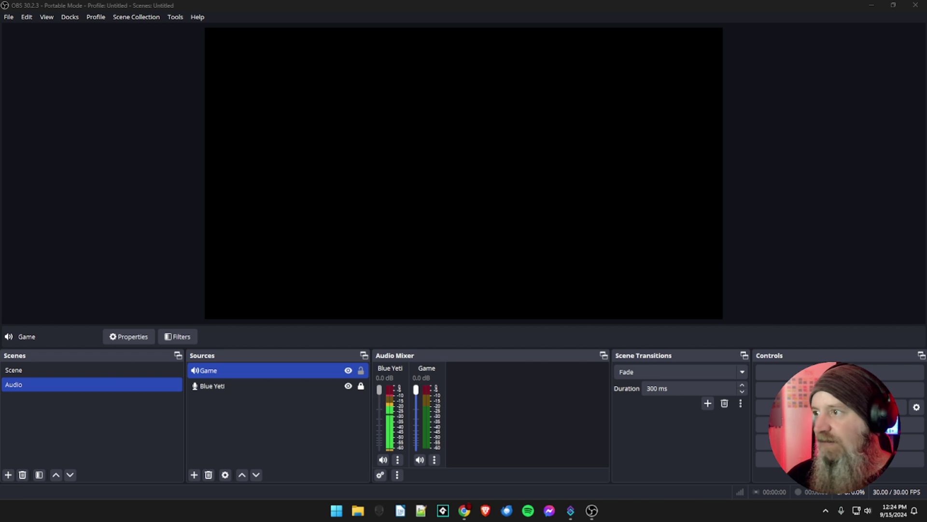
# Examine the long list of game executables in the properties of the separate Games source as an example
pyautogui.moveTo(729, 138); pyautogui.dragTo(426, 49)
pyautogui.click(403, 107)
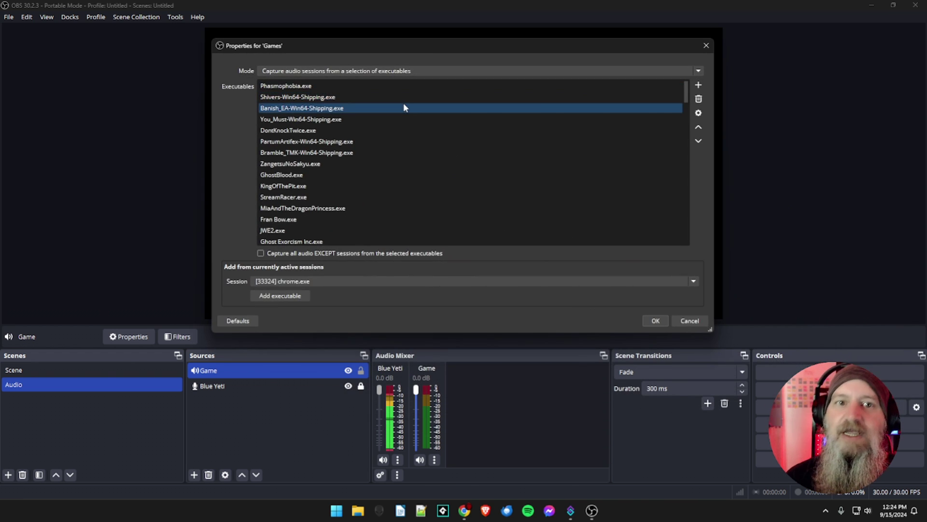
pyautogui.scroll(-1, 403, 107)
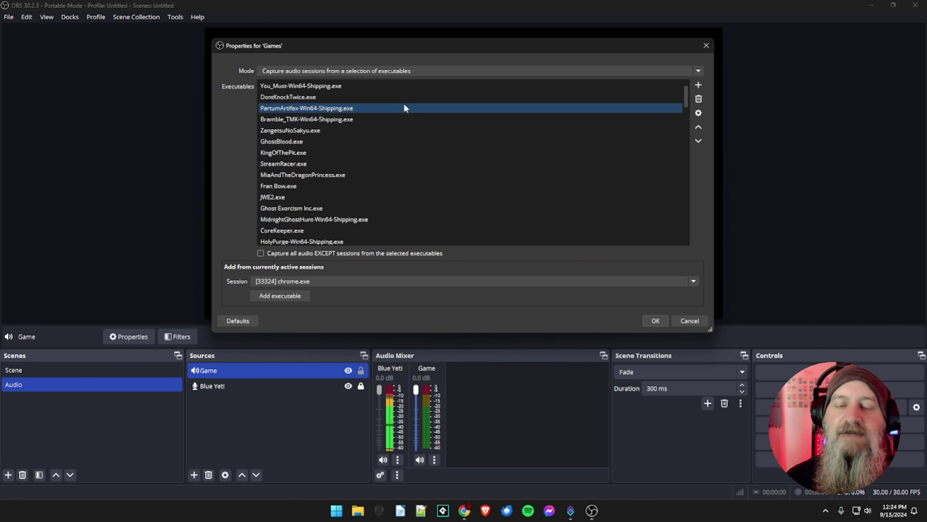
pyautogui.scroll(-3, 404, 108)
pyautogui.scroll(-4, 404, 105)
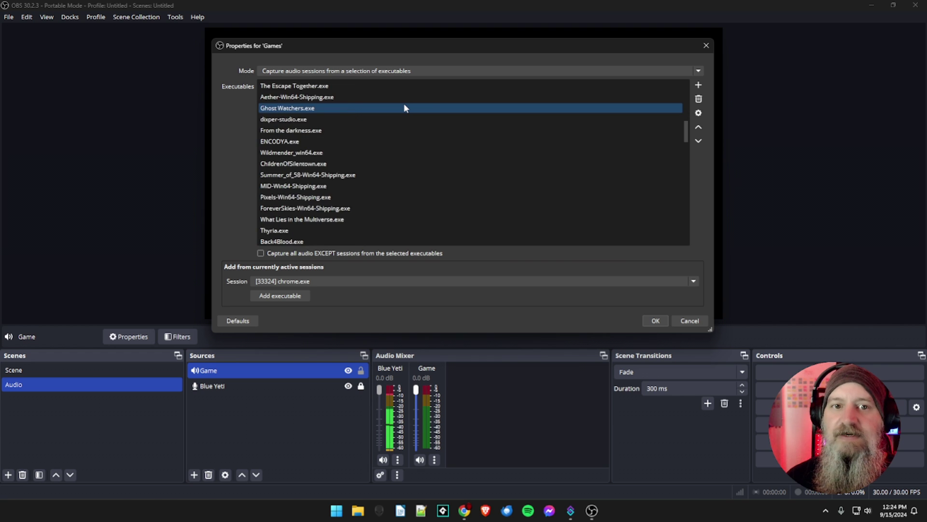
pyautogui.scroll(-7, 404, 107)
pyautogui.scroll(-10, 404, 108)
pyautogui.scroll(-8, 404, 107)
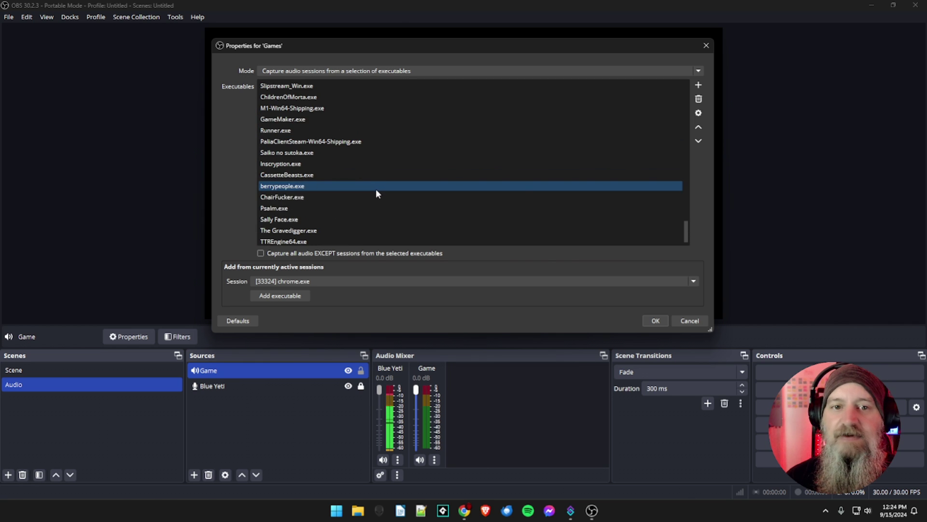
pyautogui.scroll(-1, 285, 140)
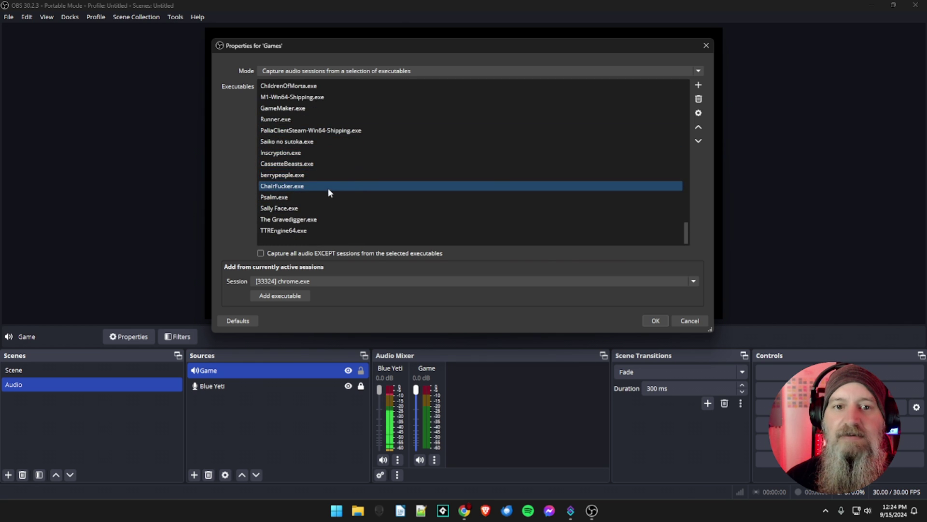
pyautogui.scroll(8, 330, 193)
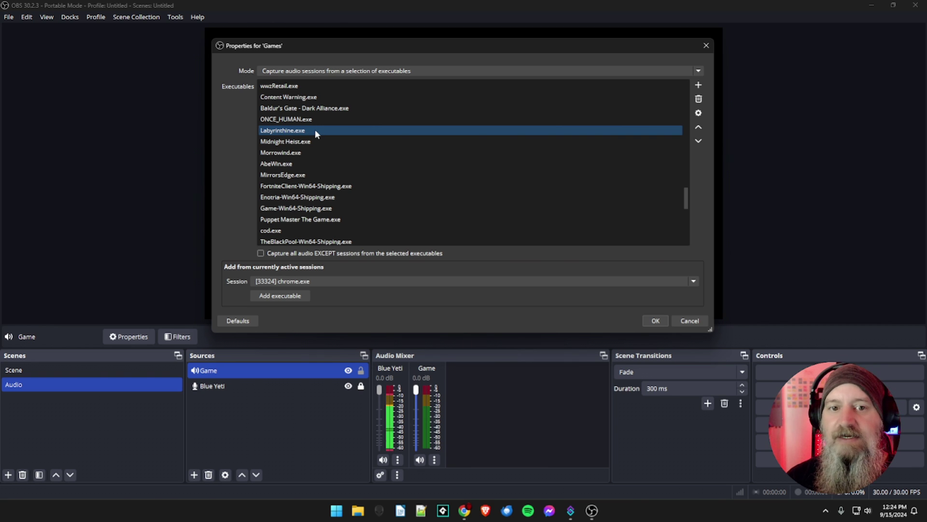
pyautogui.scroll(5, 315, 129)
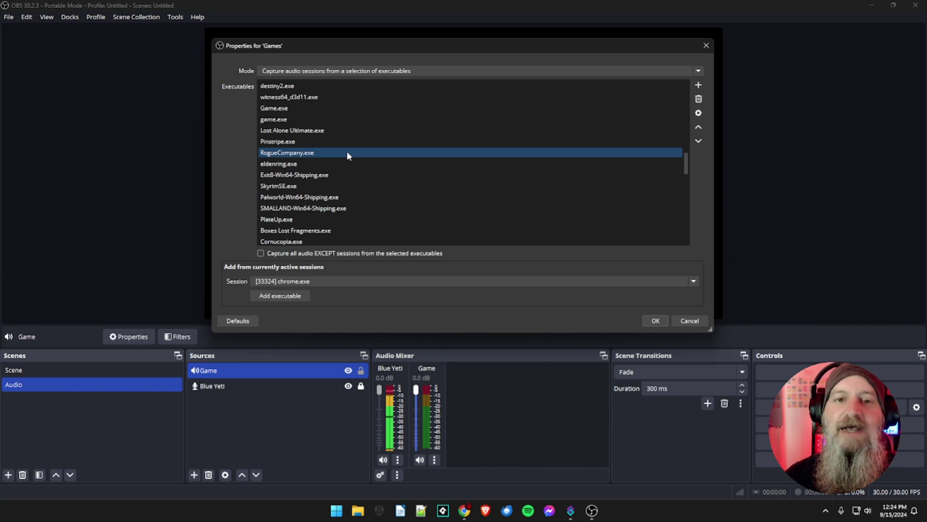
pyautogui.click(380, 198)
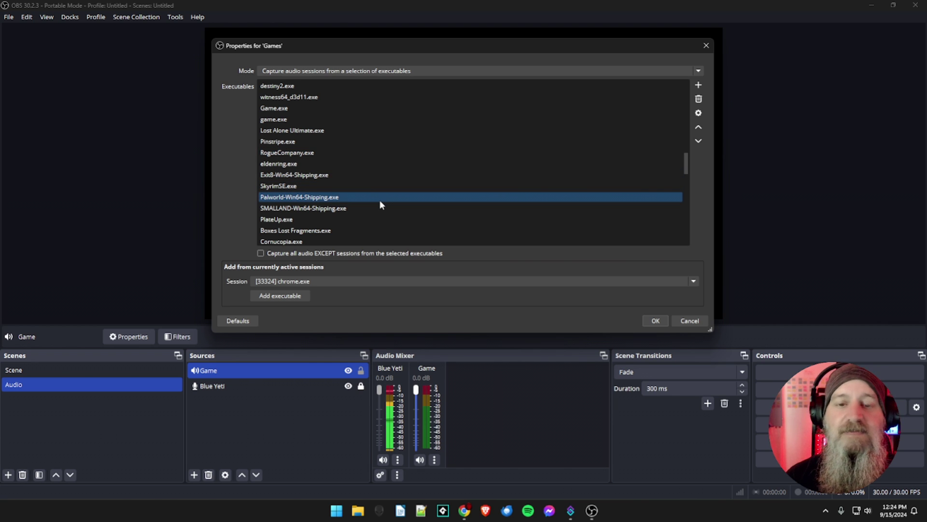
pyautogui.click(363, 141)
pyautogui.click(363, 98)
pyautogui.click(362, 188)
pyautogui.click(370, 130)
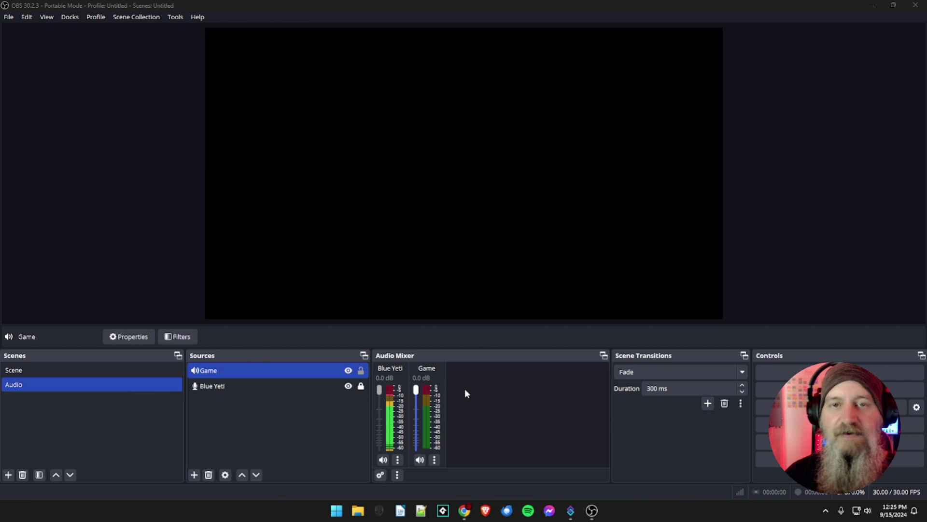
# Lock the Game source and add a new Application Audio Output Capture source named "Discord" to the Audio scene
pyautogui.click(361, 371)
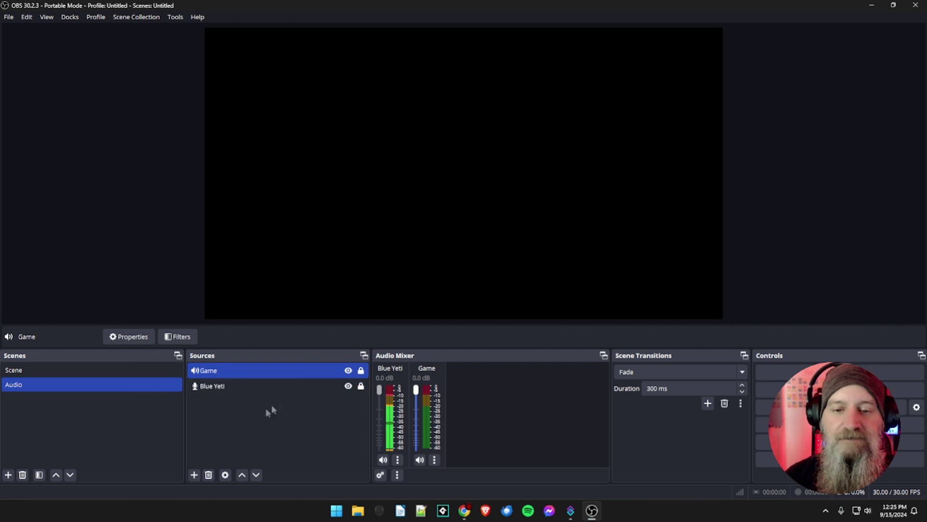
pyautogui.click(193, 475)
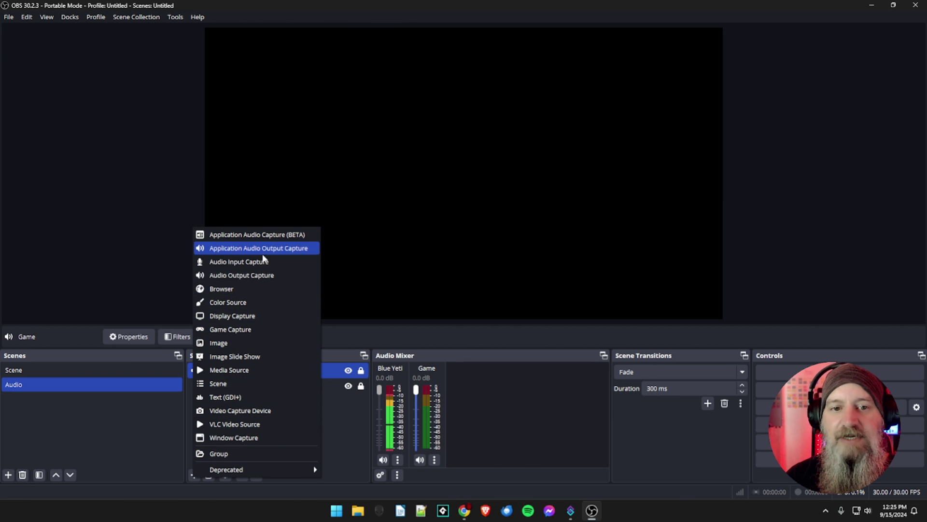
pyautogui.click(287, 248)
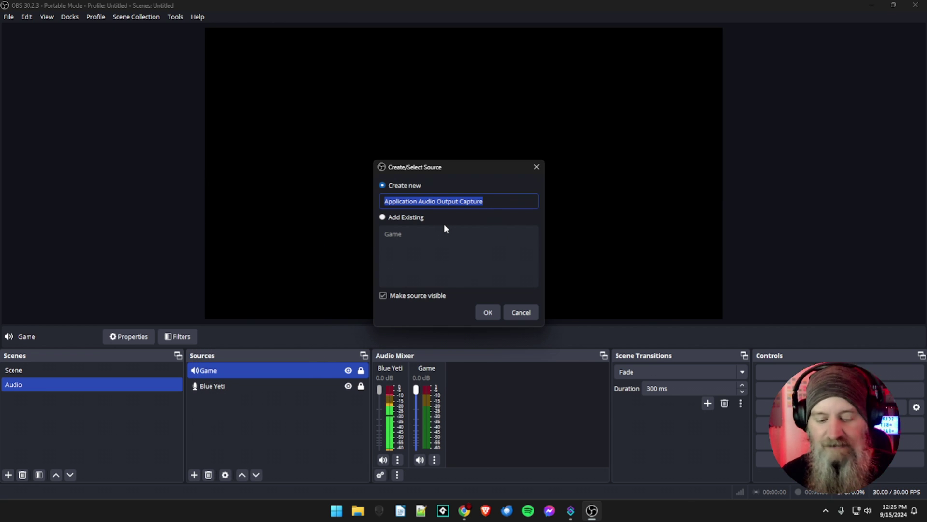
pyautogui.write('Discord')
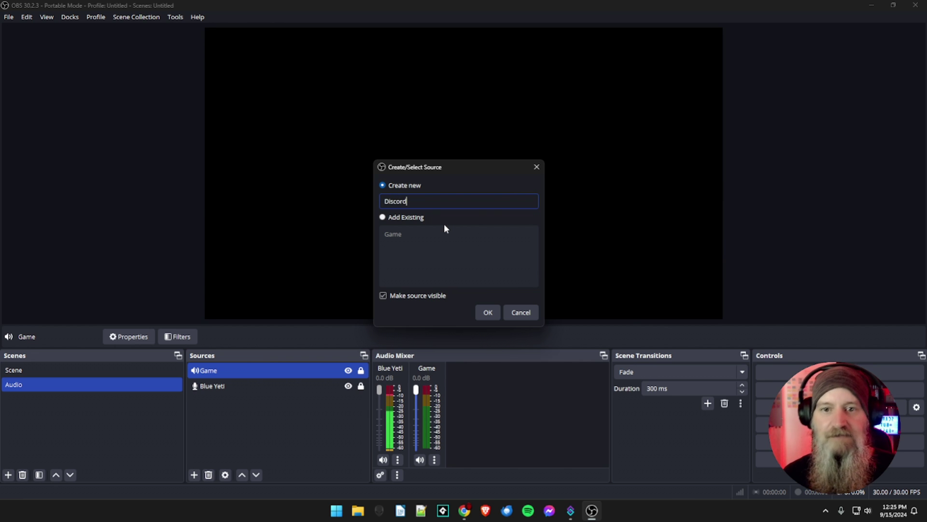
pyautogui.press('Return')
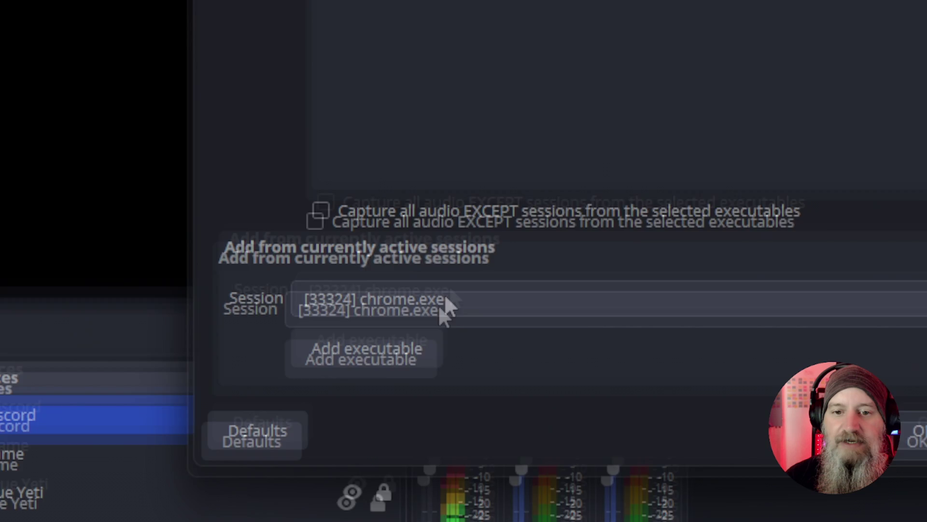
# Add the Discord.exe session to the Discord source's executables and accept its properties
pyautogui.click(319, 511)
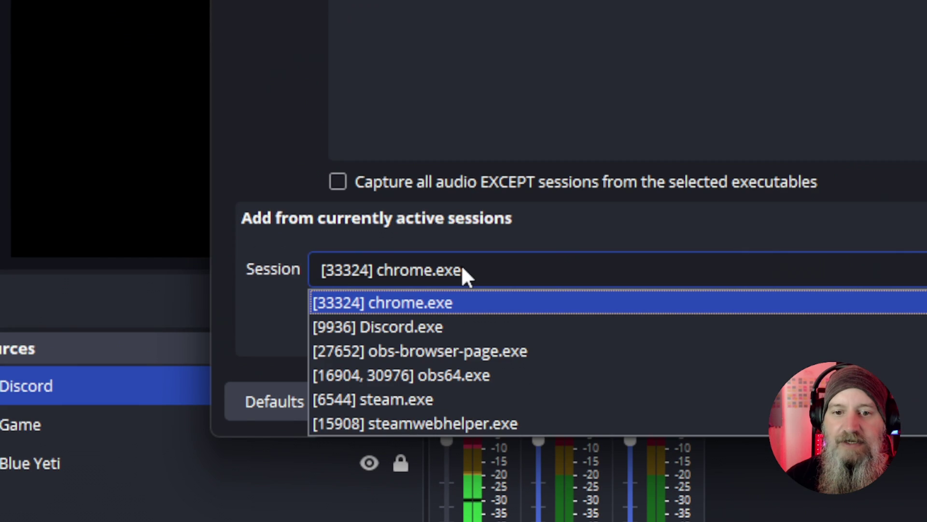
pyautogui.click(373, 332)
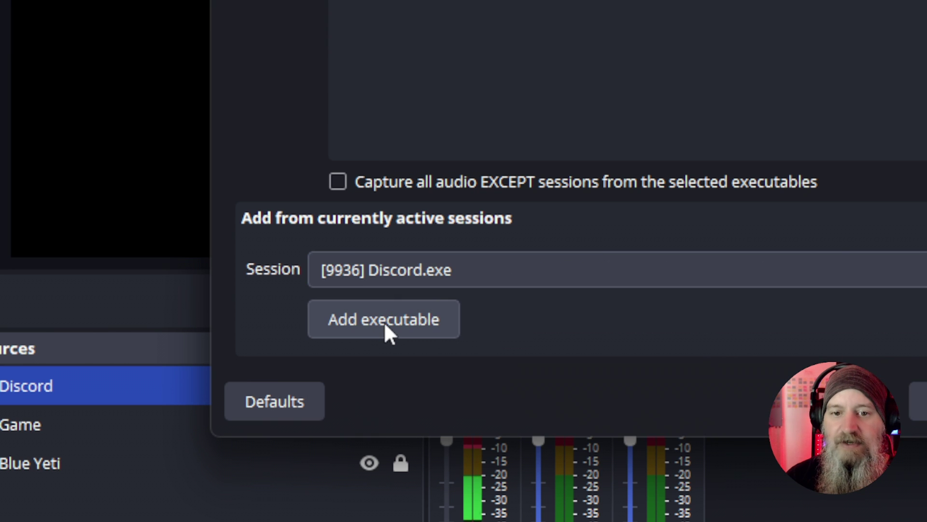
pyautogui.click(384, 321)
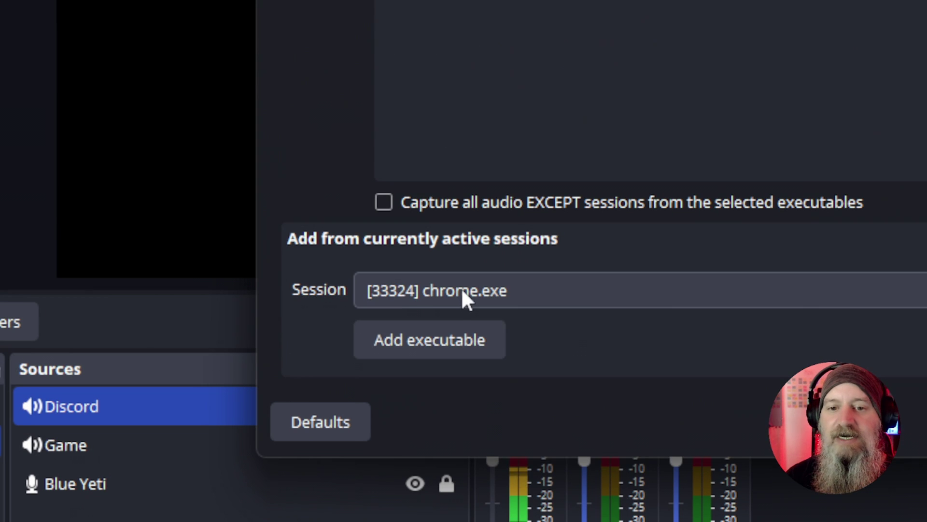
pyautogui.click(462, 295)
pyautogui.click(443, 395)
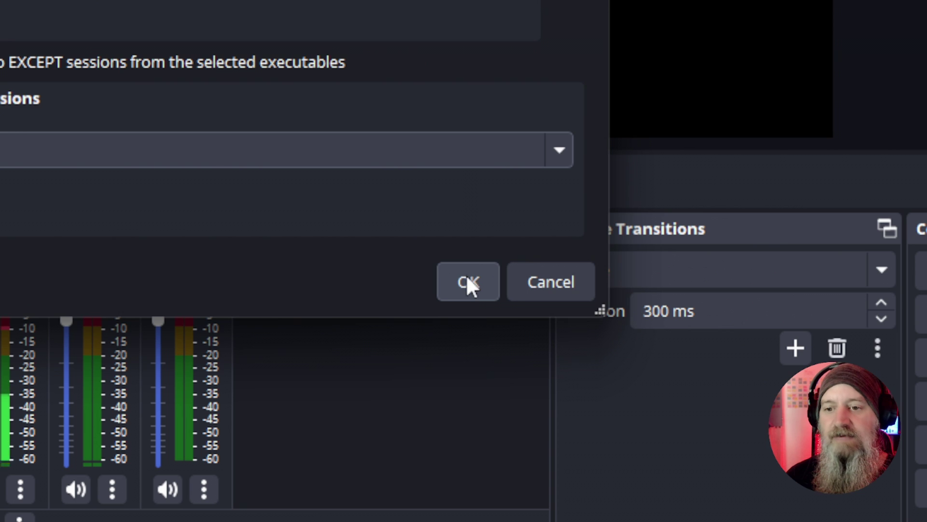
pyautogui.click(467, 277)
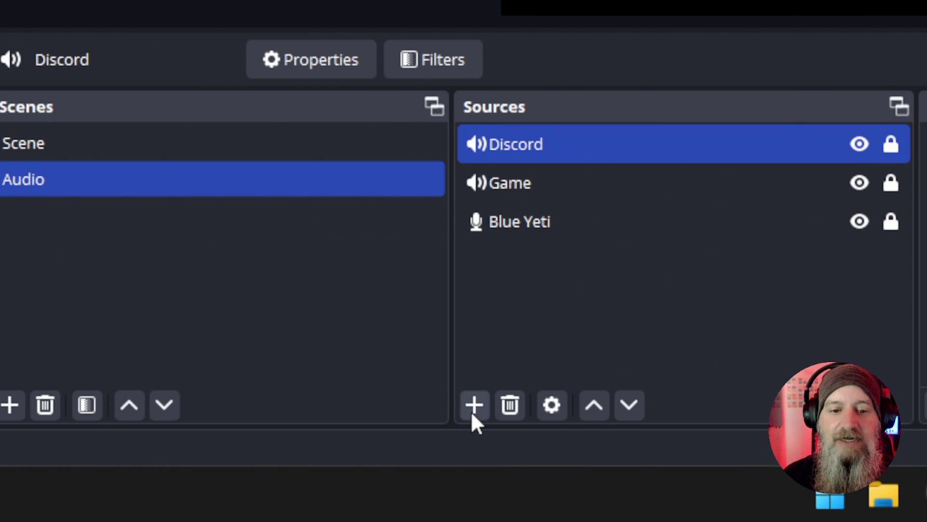
# Add a new Application Audio Output Capture source named "Music" to the Audio scene and accept its properties without adding an executable
pyautogui.click(472, 408)
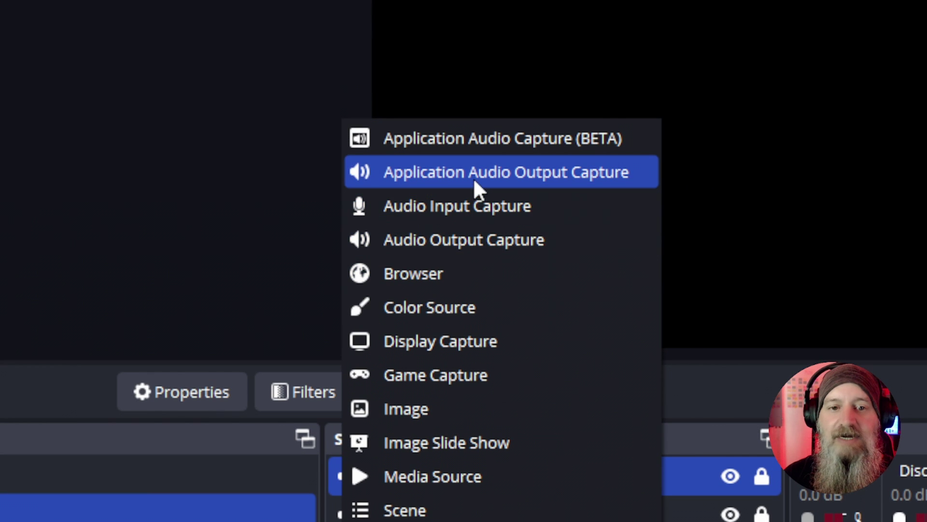
pyautogui.click(474, 176)
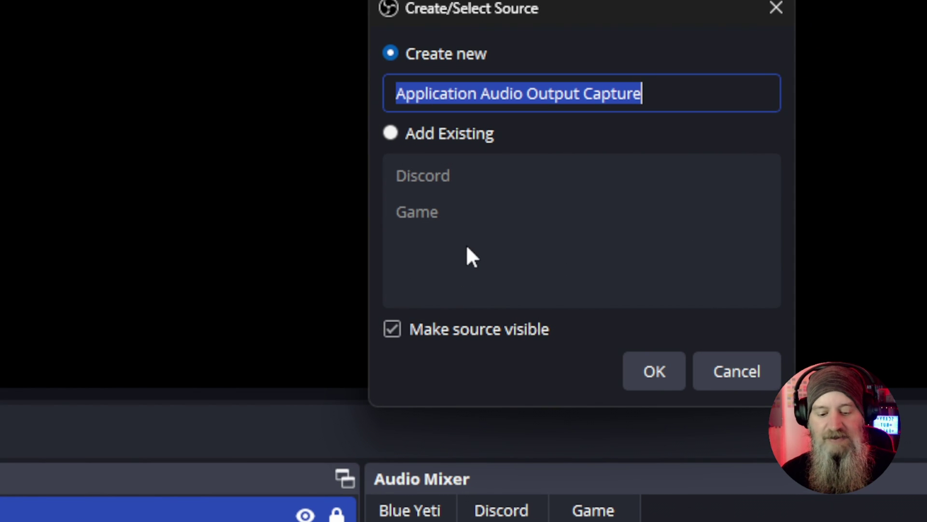
pyautogui.write('Music')
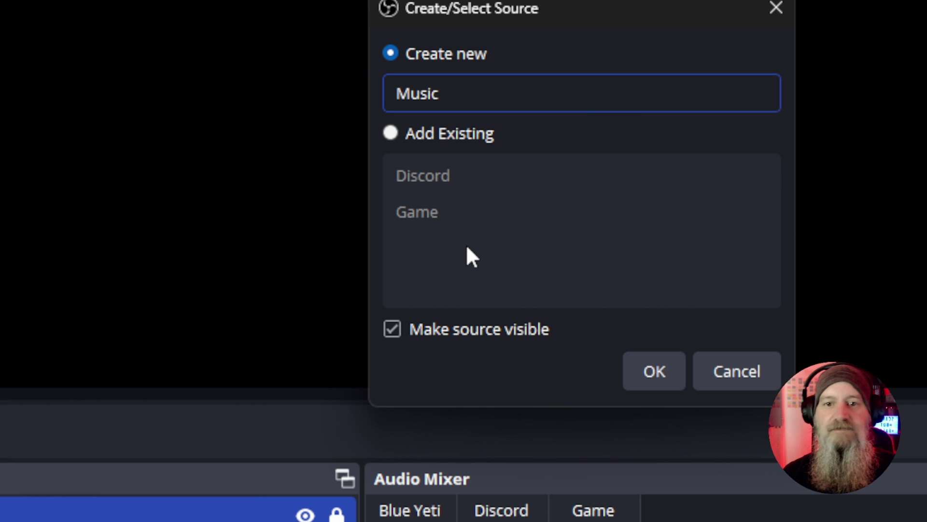
pyautogui.click(638, 367)
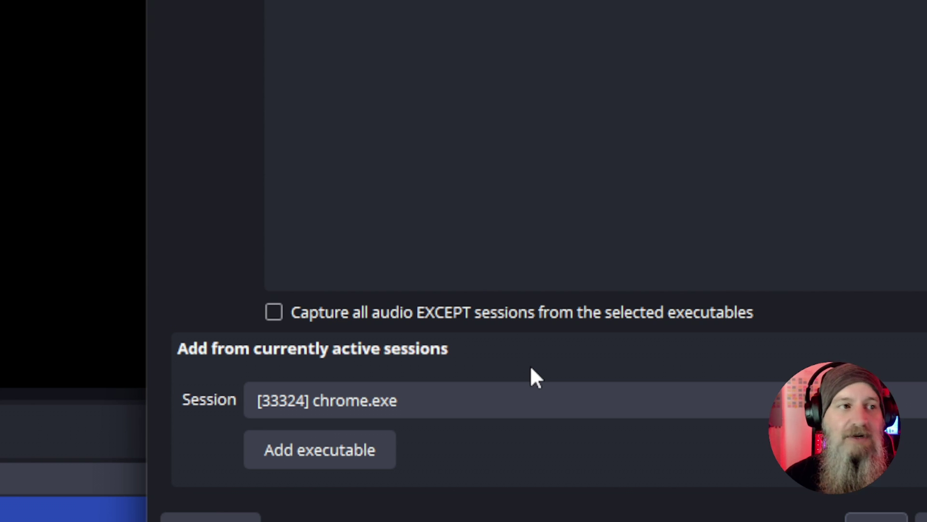
pyautogui.click(520, 399)
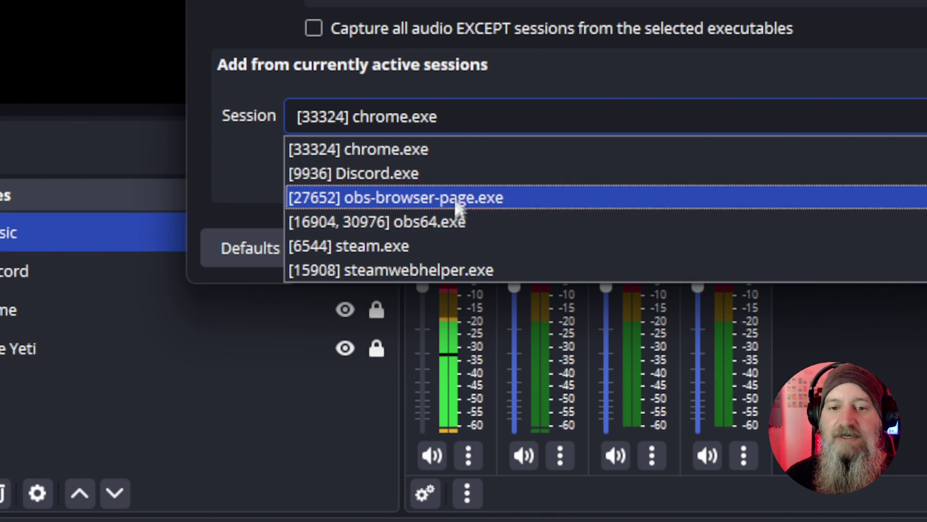
pyautogui.click(456, 120)
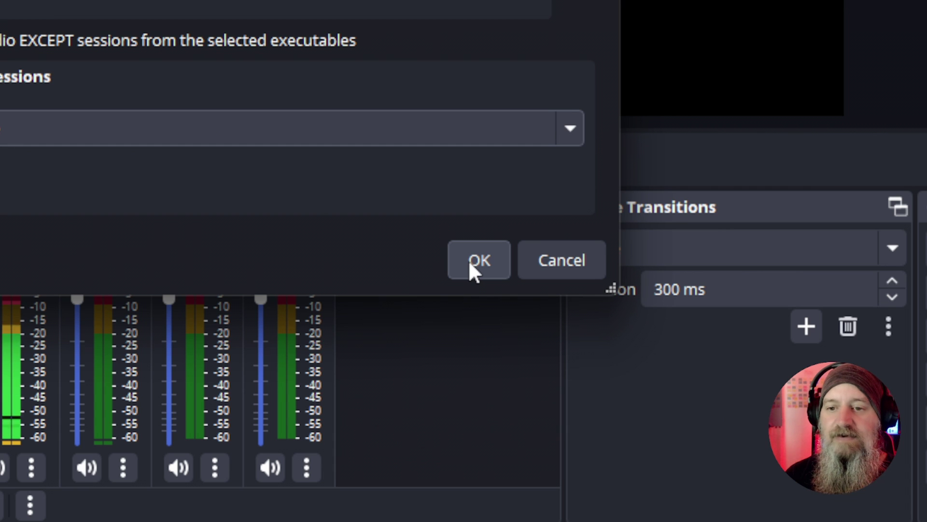
pyautogui.click(914, 250)
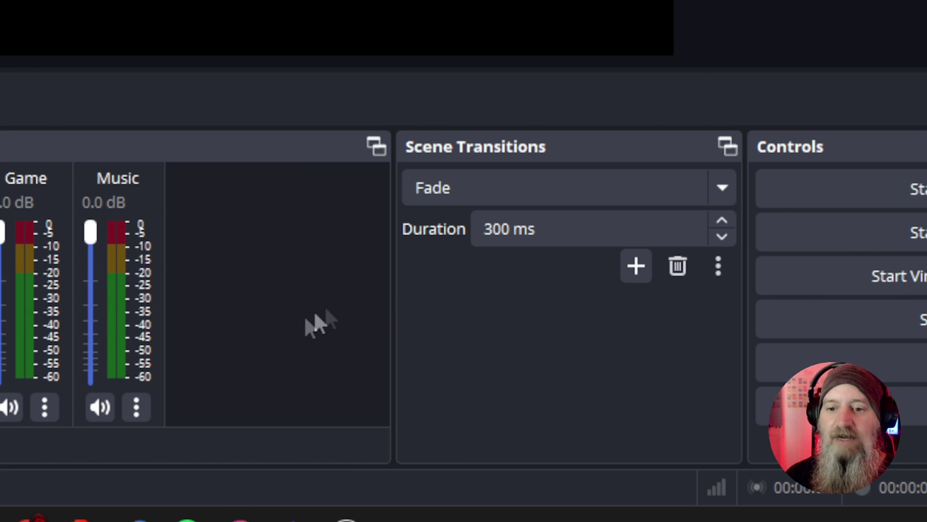
# Add the Spotify.exe session to the Music source's executables, keeping the source muted in the mixer only while doing so
pyautogui.click(100, 407)
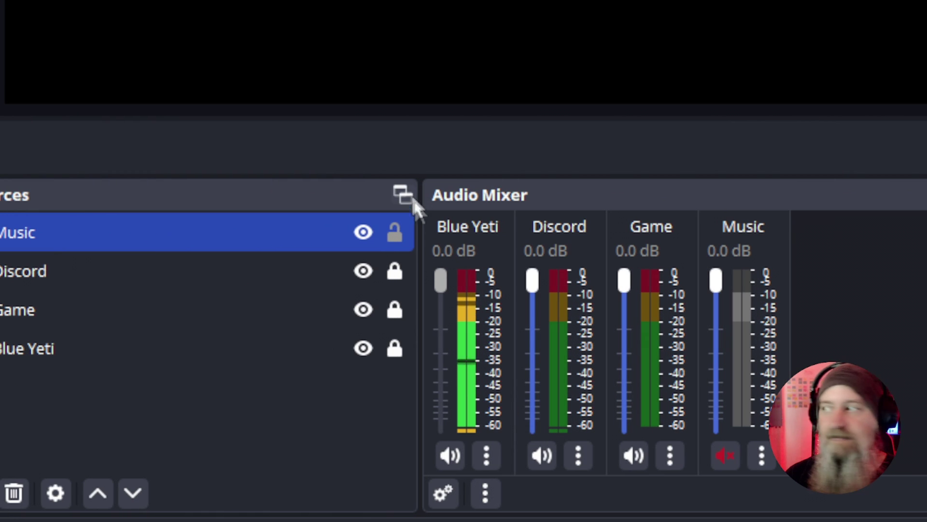
pyautogui.rightClick(217, 234)
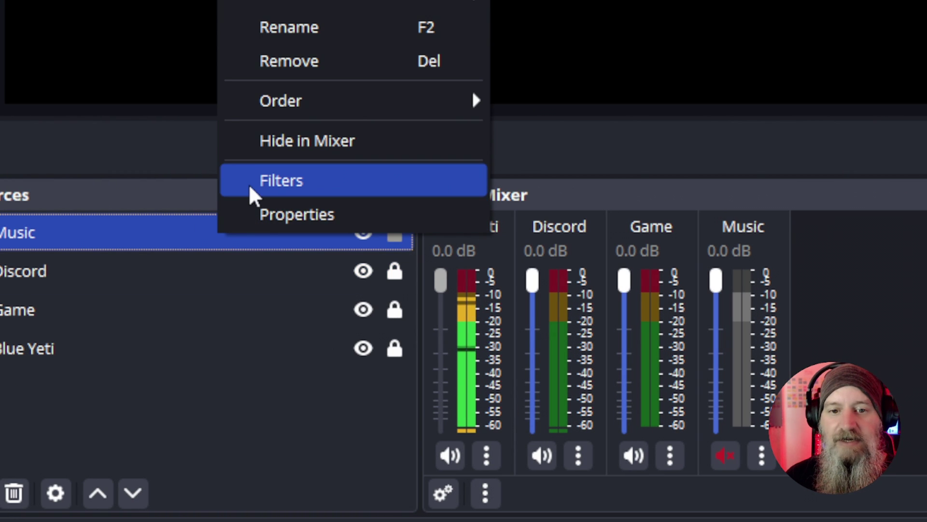
pyautogui.click(259, 223)
pyautogui.click(440, 124)
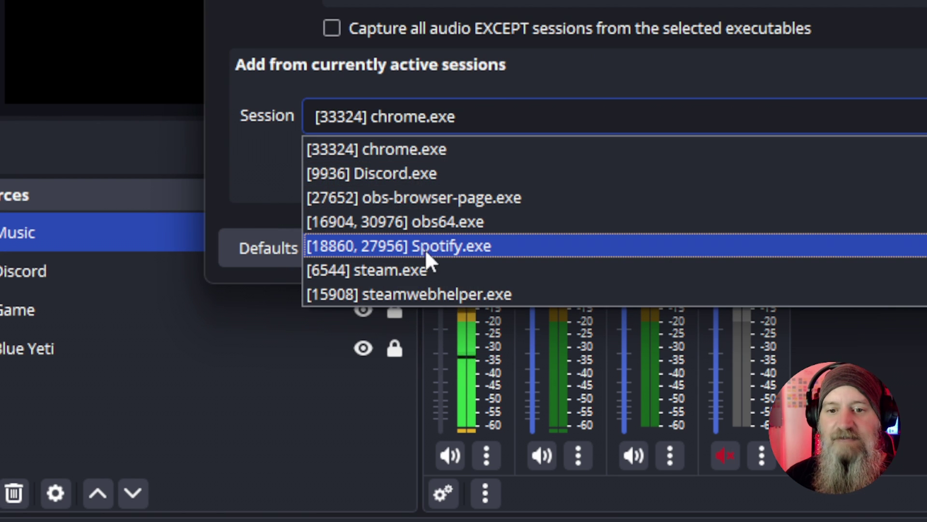
pyautogui.click(425, 248)
pyautogui.click(388, 182)
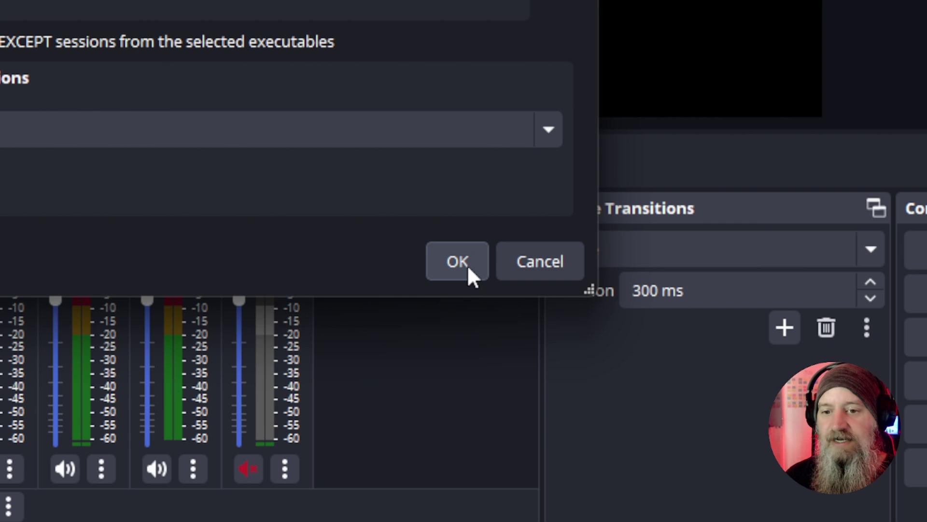
pyautogui.click(468, 265)
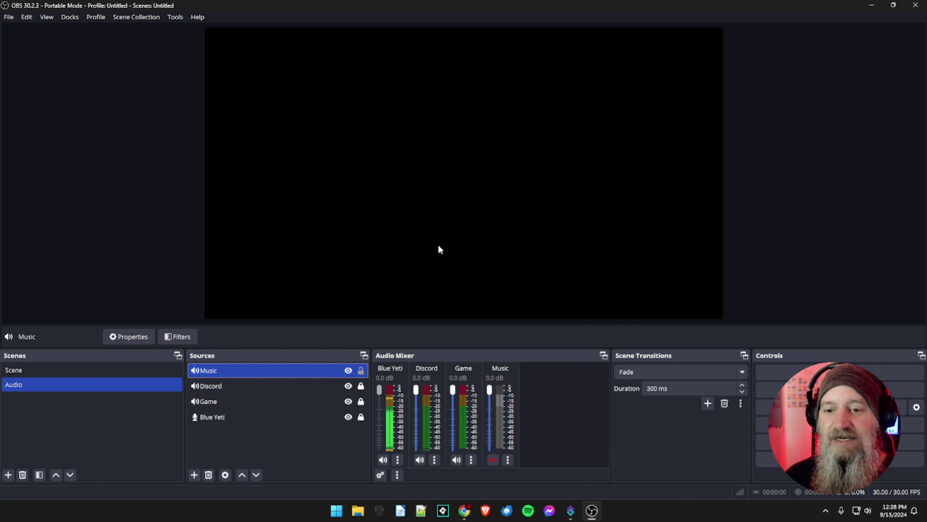
pyautogui.click(491, 463)
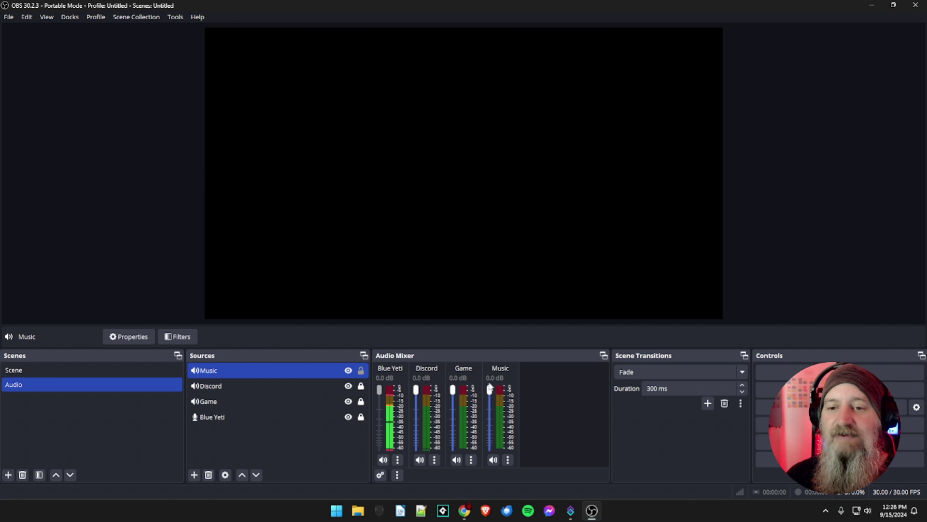
# In the Advanced Audio Properties, remove the Discord source from tracks 4, 5 and 6
pyautogui.rightClick(528, 373)
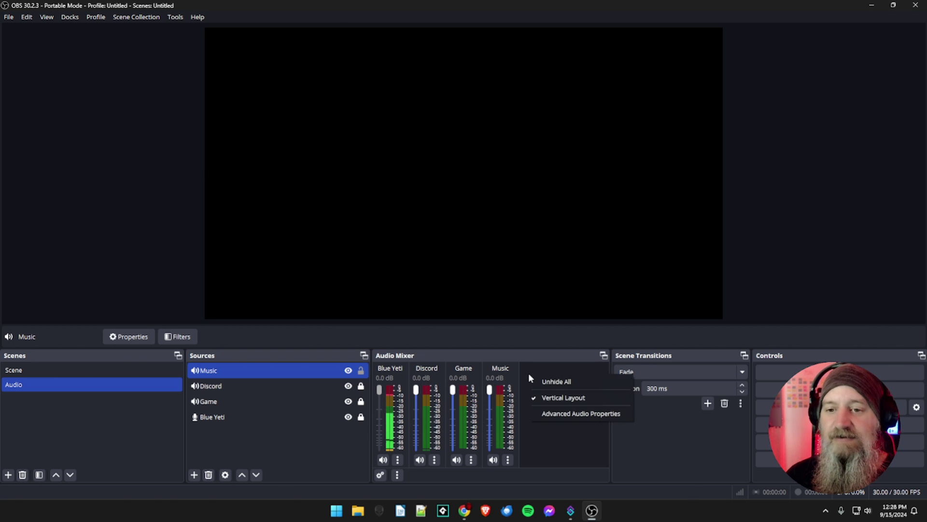
pyautogui.click(553, 413)
pyautogui.moveTo(451, 161); pyautogui.dragTo(434, 148)
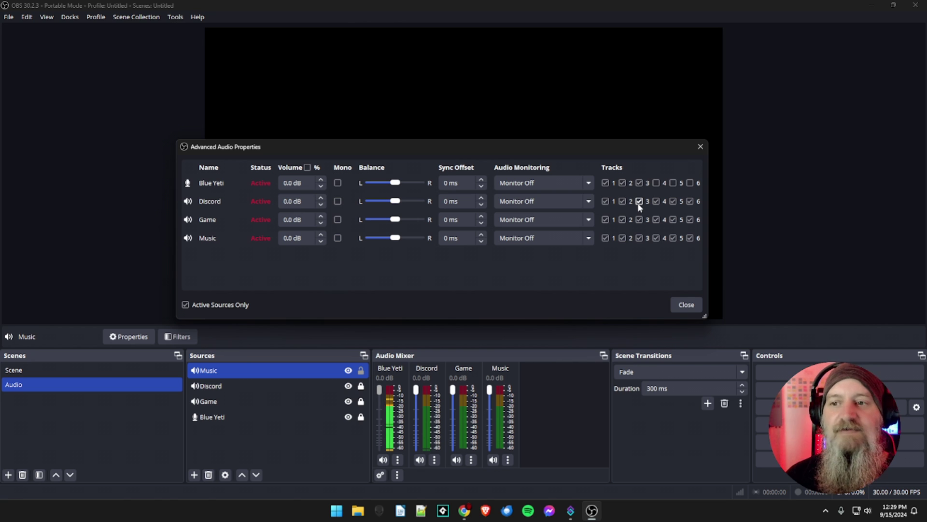
pyautogui.click(656, 201)
pyautogui.click(673, 201)
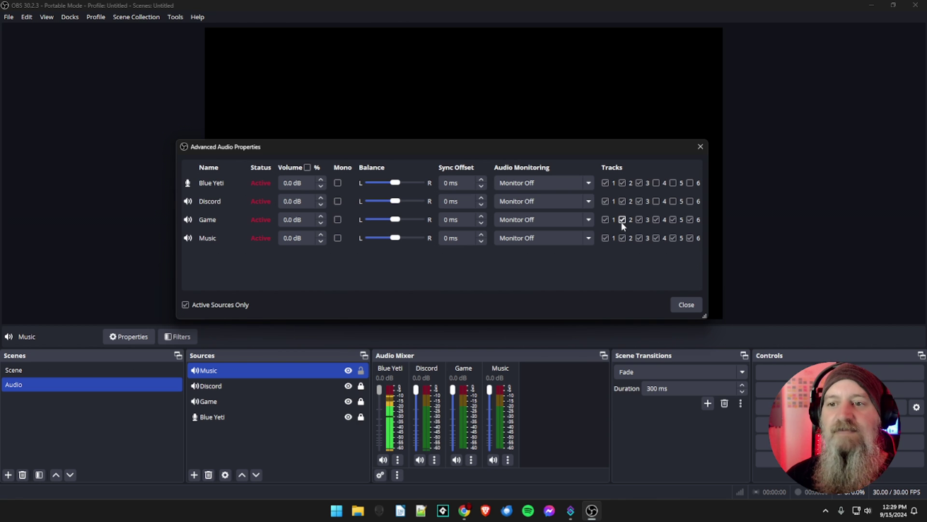
# Remove Game from tracks 4, 5 and 6, leave Music on track 1 only, and close the Advanced Audio Properties
pyautogui.click(657, 219)
pyautogui.click(674, 220)
pyautogui.click(690, 220)
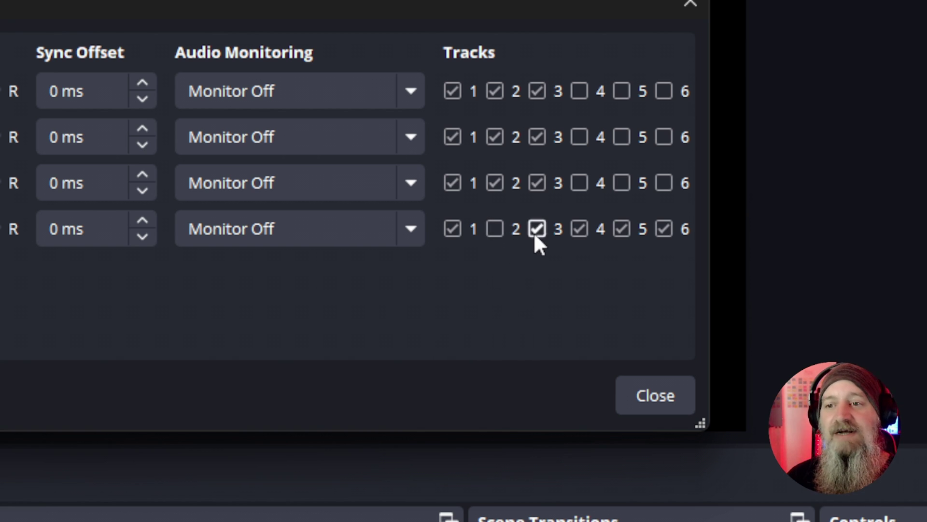
pyautogui.click(621, 228)
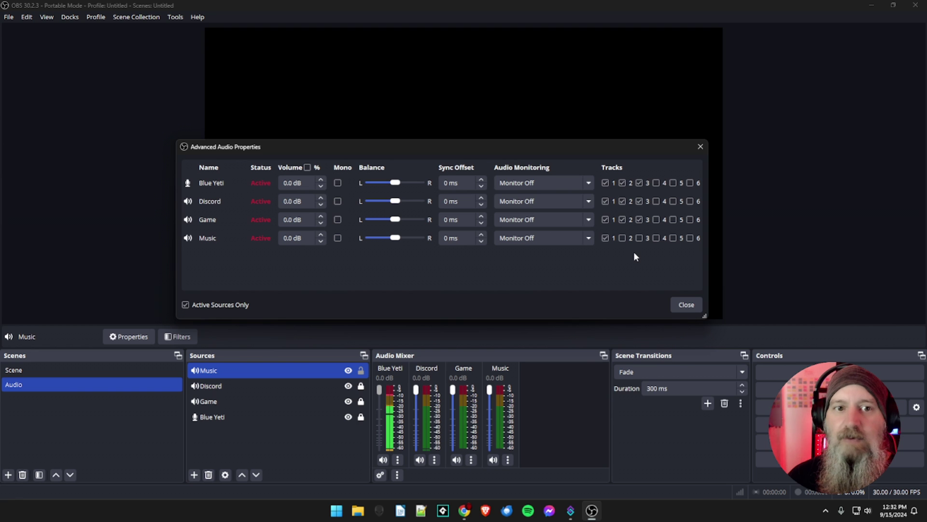
pyautogui.click(686, 305)
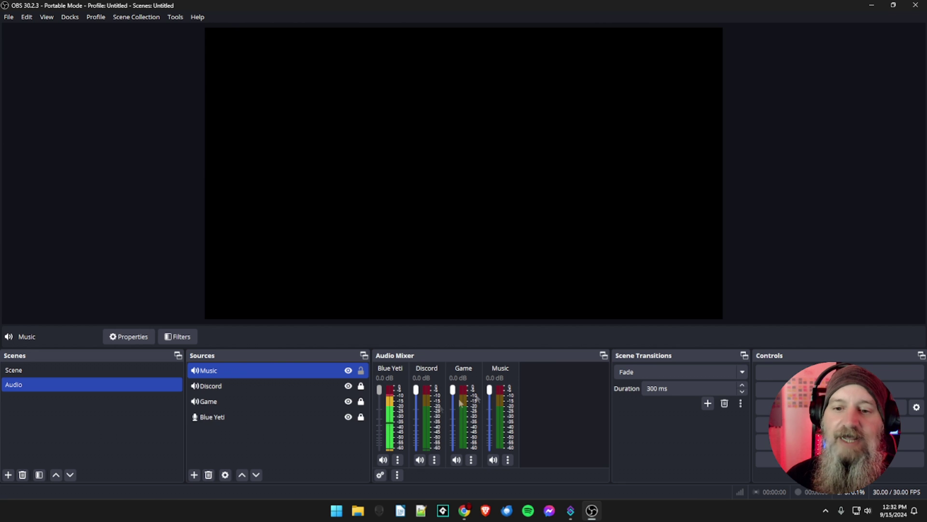
# Add a new Application Audio Output Capture source named "Browsers" to the Audio scene
pyautogui.click(194, 475)
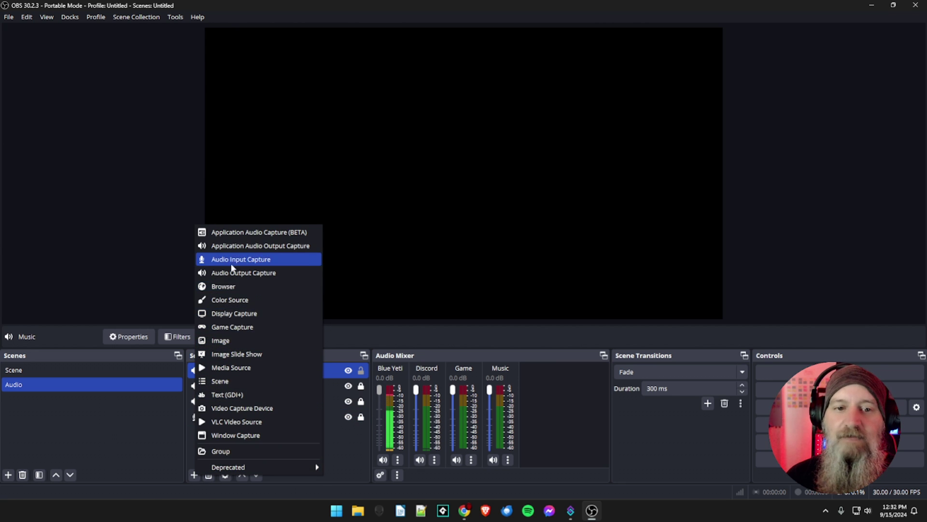
pyautogui.click(234, 246)
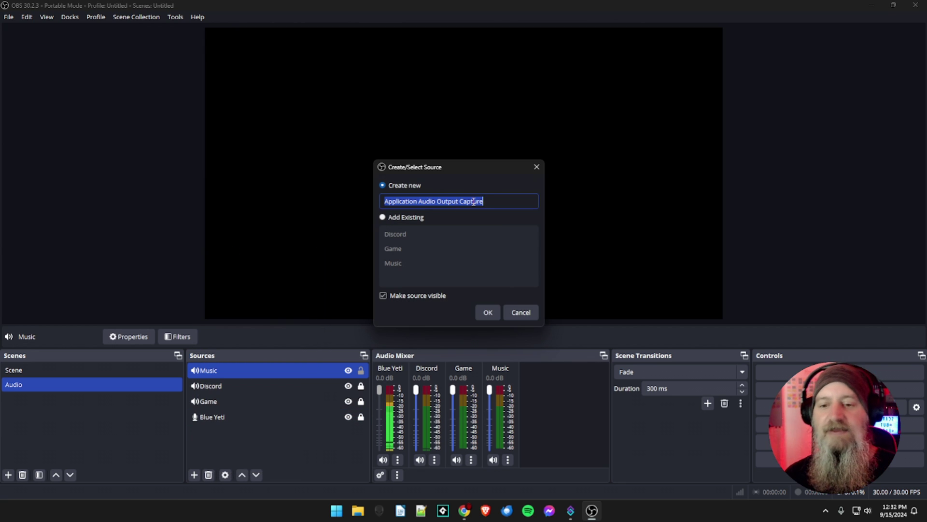
pyautogui.write('Browsers')
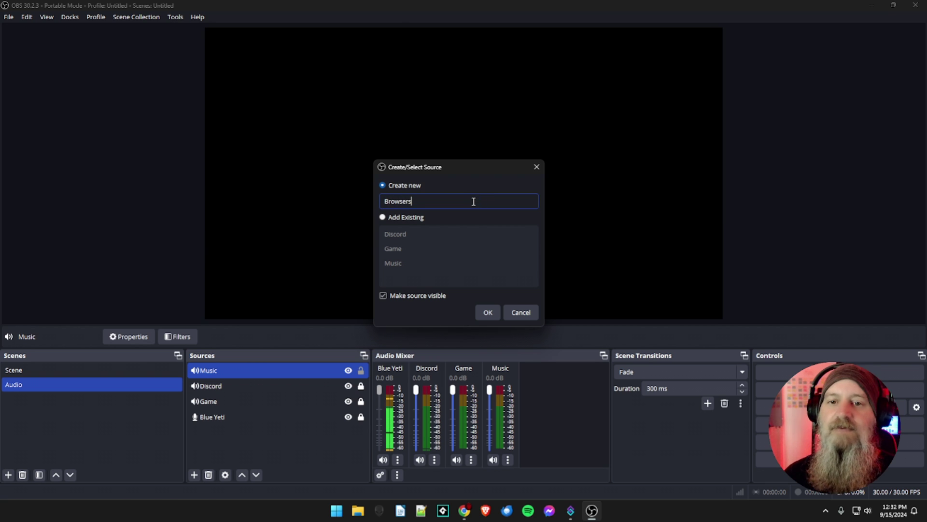
pyautogui.click(486, 313)
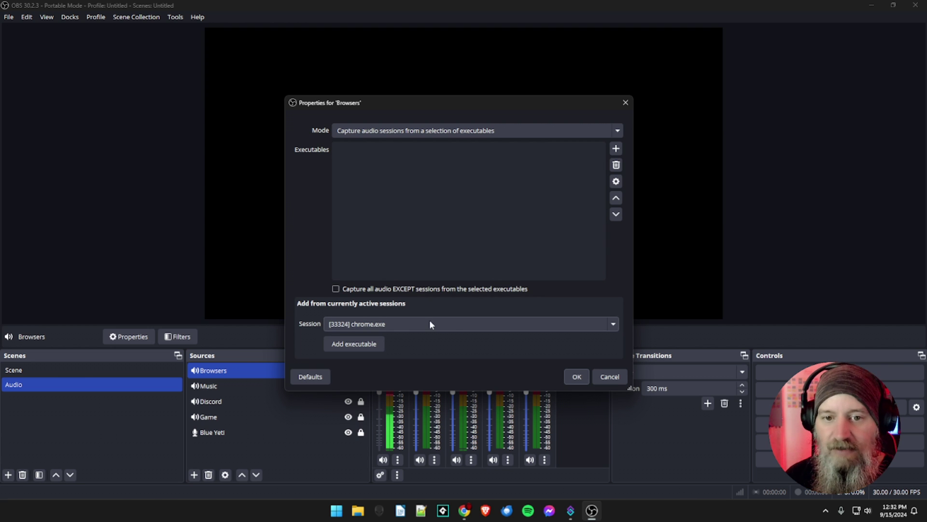
# Add the chrome.exe session to the Browsers source's executables and accept its properties
pyautogui.click(411, 325)
pyautogui.click(373, 338)
pyautogui.click(373, 344)
pyautogui.click(404, 324)
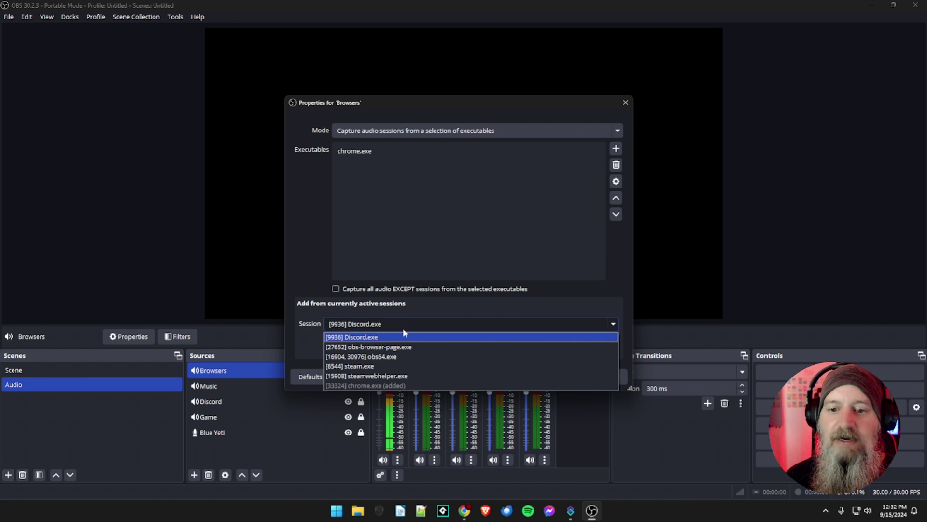
pyautogui.click(401, 323)
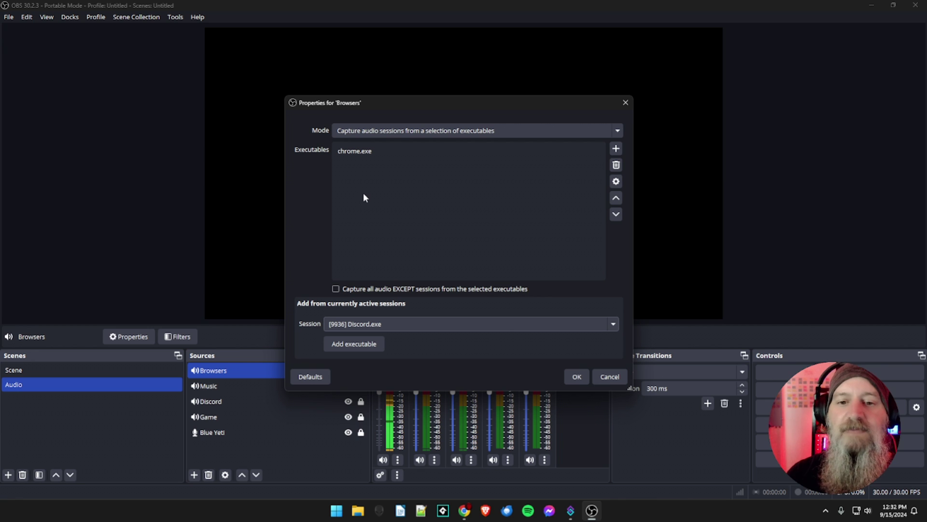
pyautogui.click(576, 376)
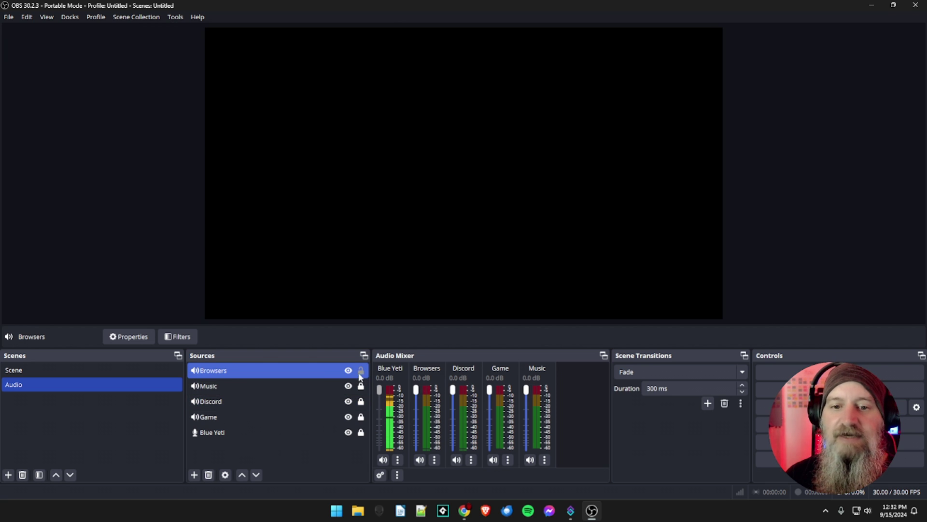
# Lock the Music and Browsers sources in the Audio scene
pyautogui.keyDown('ctrl'); pyautogui.click(308, 417); pyautogui.keyUp('ctrl')
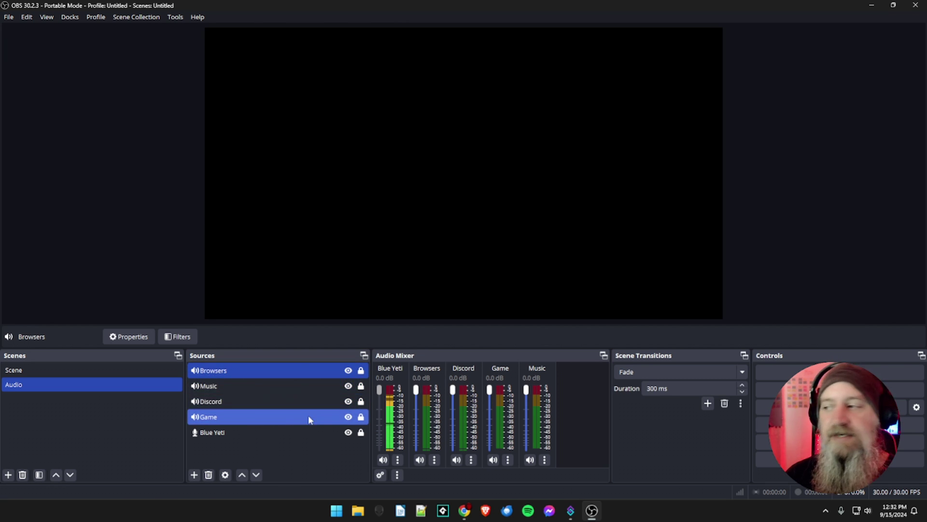
pyautogui.keyDown('ctrl'); pyautogui.click(272, 416); pyautogui.keyUp('ctrl')
pyautogui.keyDown('ctrl'); pyautogui.click(259, 430); pyautogui.keyUp('ctrl')
pyautogui.keyDown('ctrl'); pyautogui.click(256, 437); pyautogui.keyUp('ctrl')
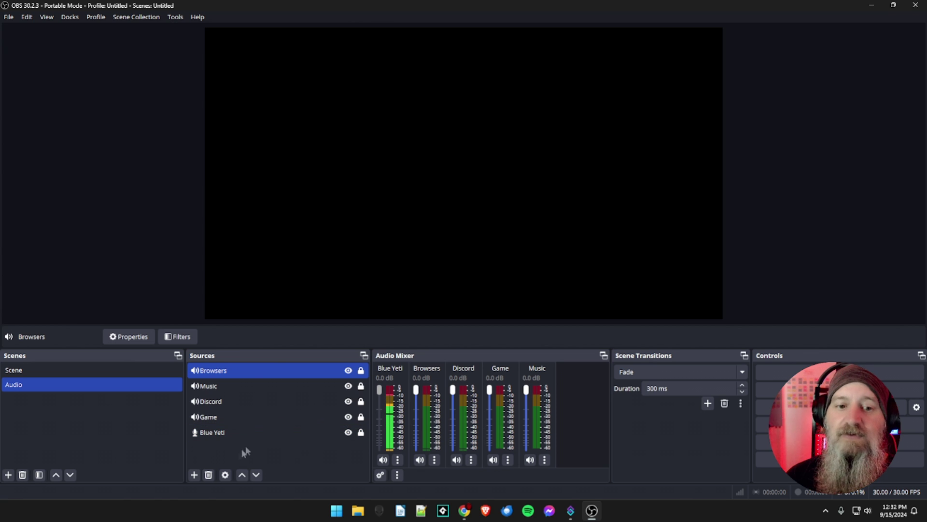
# Add an Application Audio Output Capture source named "Bots", check its active sessions, and accept the properties without adding an executable
pyautogui.click(194, 476)
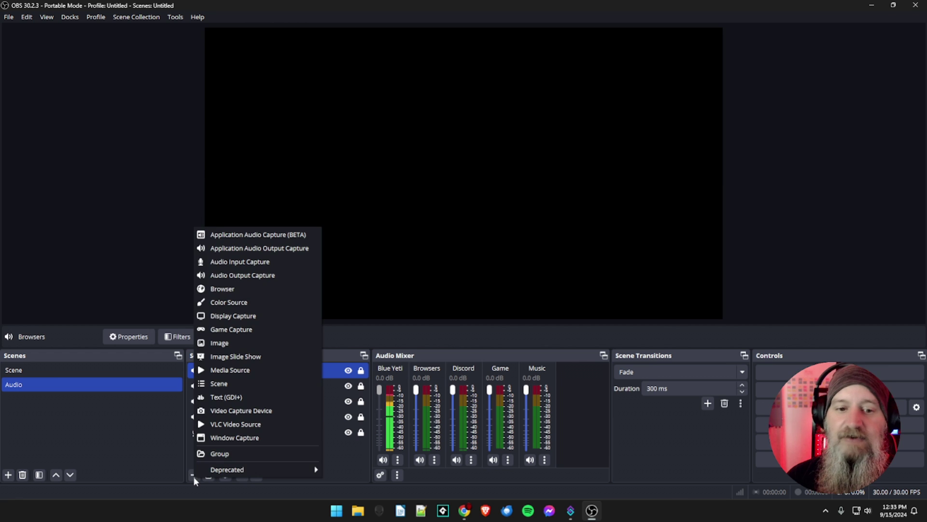
pyautogui.click(238, 248)
pyautogui.write('Bots')
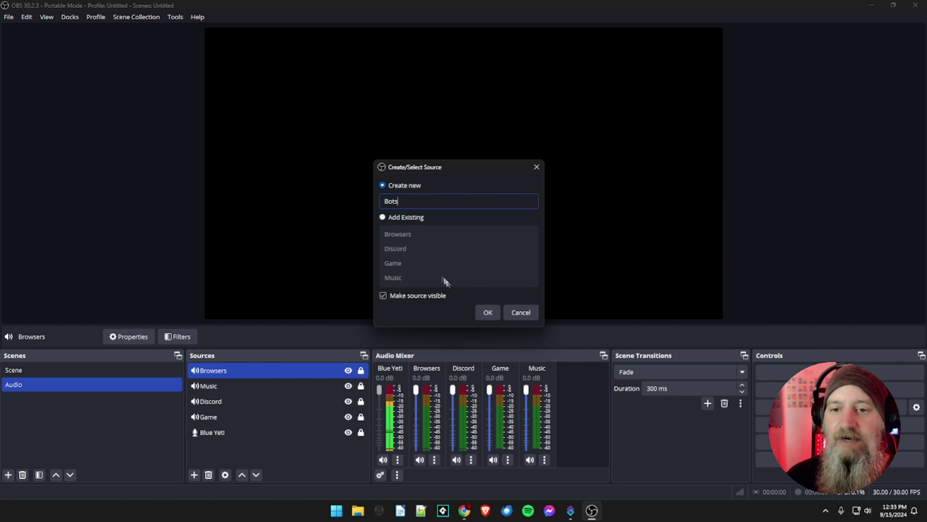
pyautogui.click(486, 312)
pyautogui.click(437, 323)
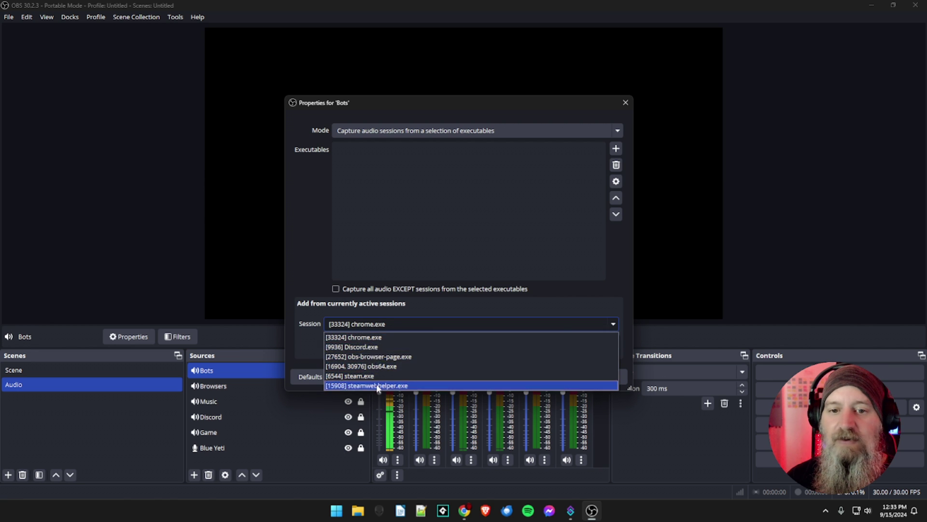
pyautogui.click(519, 309)
pyautogui.click(573, 379)
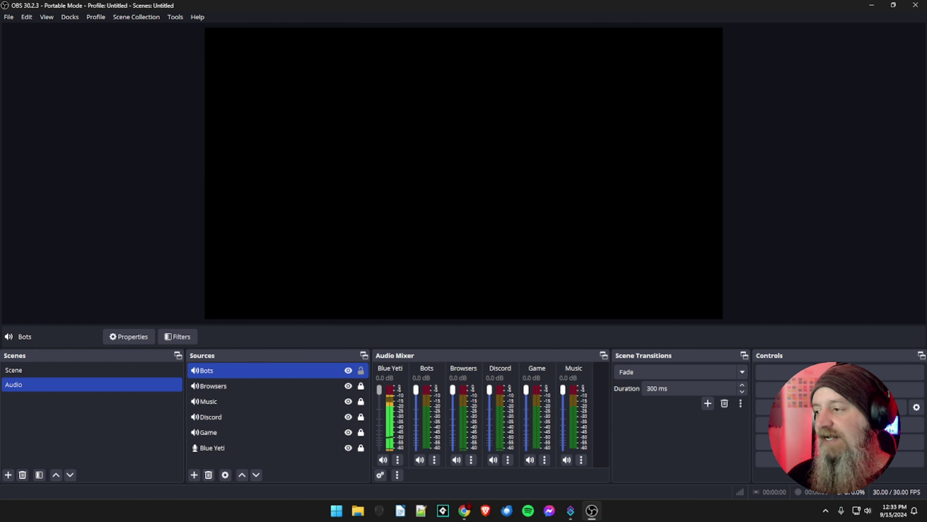
# Switch to Streamer.bot, test the Damage action's reward redemption trigger in the Channel Point Sounds group, and return to OBS
pyautogui.click(571, 510)
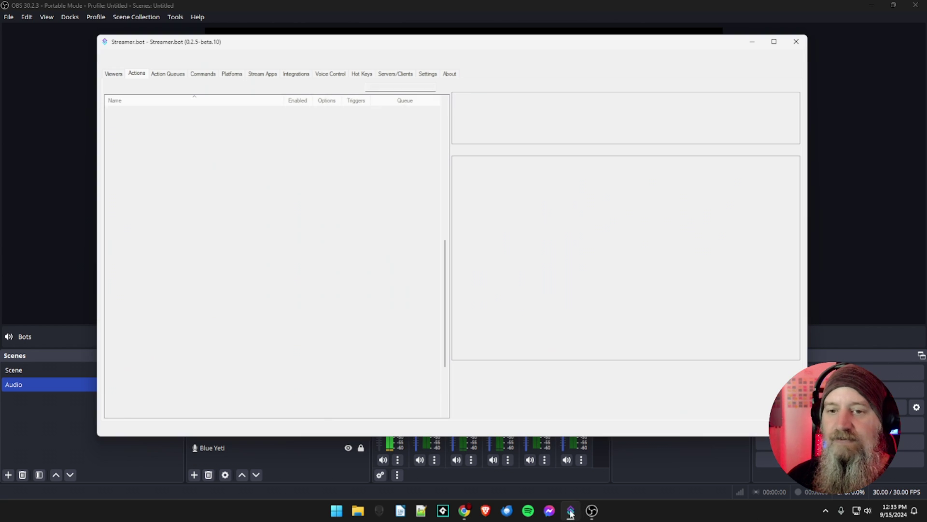
pyautogui.scroll(10, 170, 164)
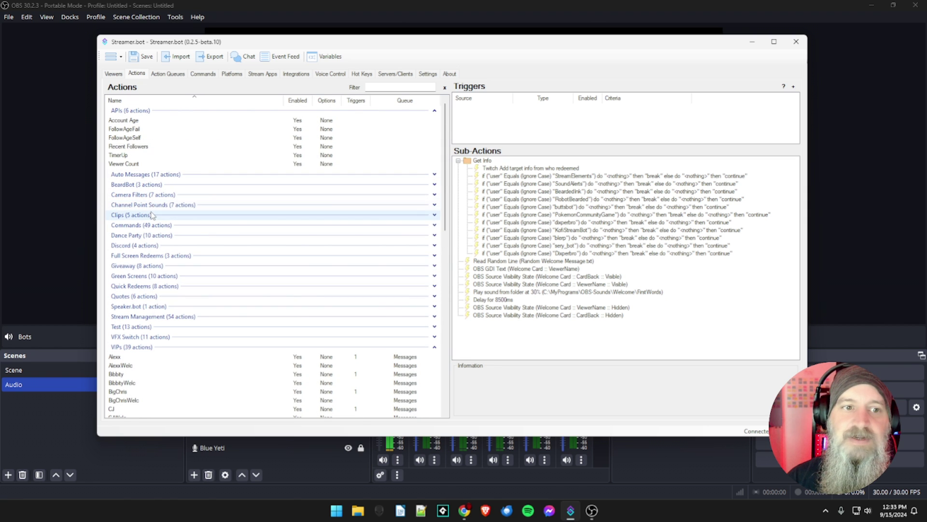
pyautogui.click(150, 206)
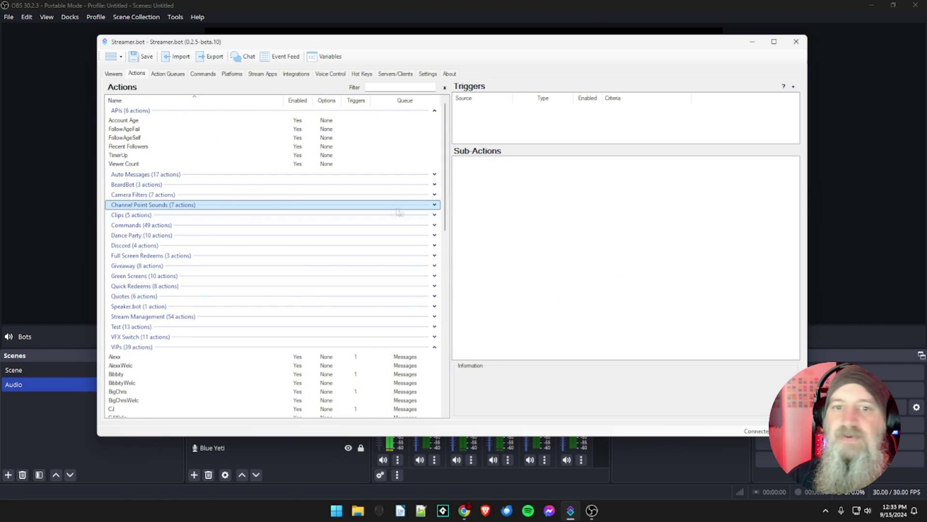
pyautogui.click(435, 205)
pyautogui.click(243, 234)
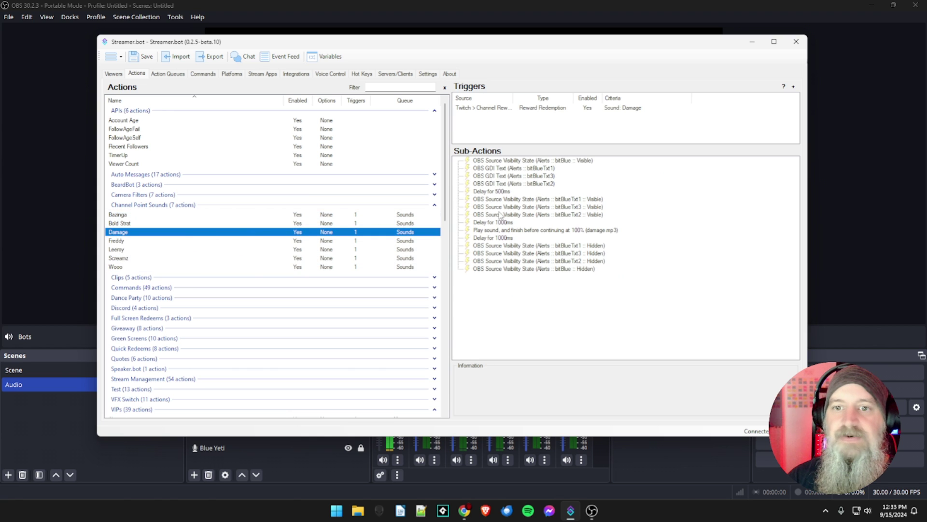
pyautogui.rightClick(492, 108)
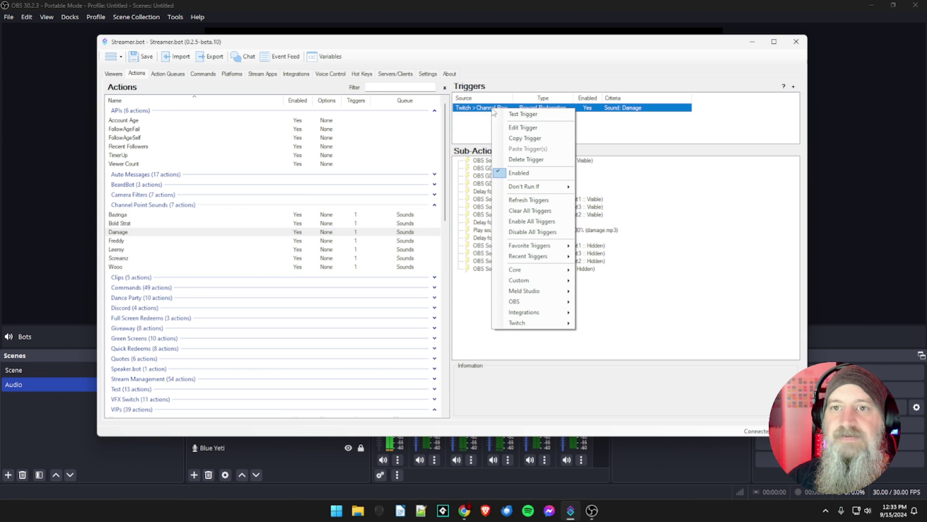
pyautogui.press('Escape')
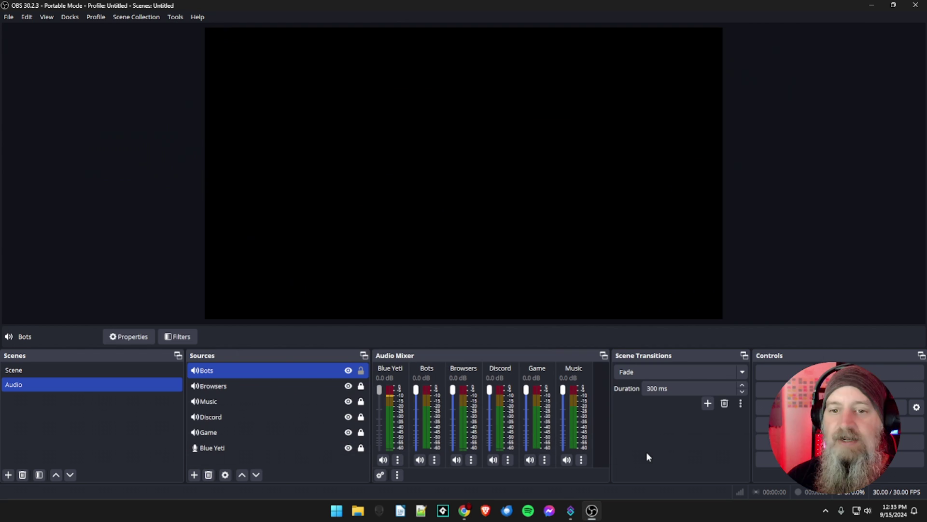
pyautogui.click(646, 451)
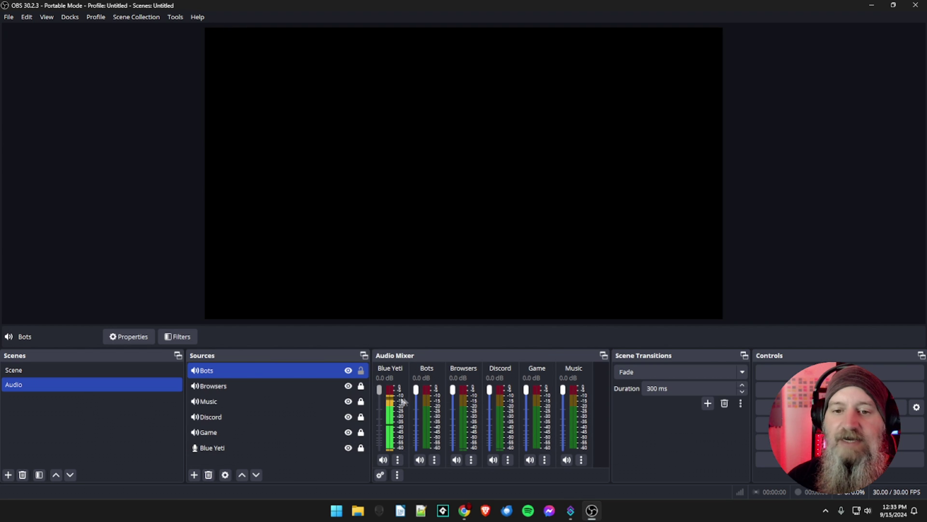
# Add the Streamer.bot.exe session to the Bots source's executables and accept its properties
pyautogui.rightClick(283, 372)
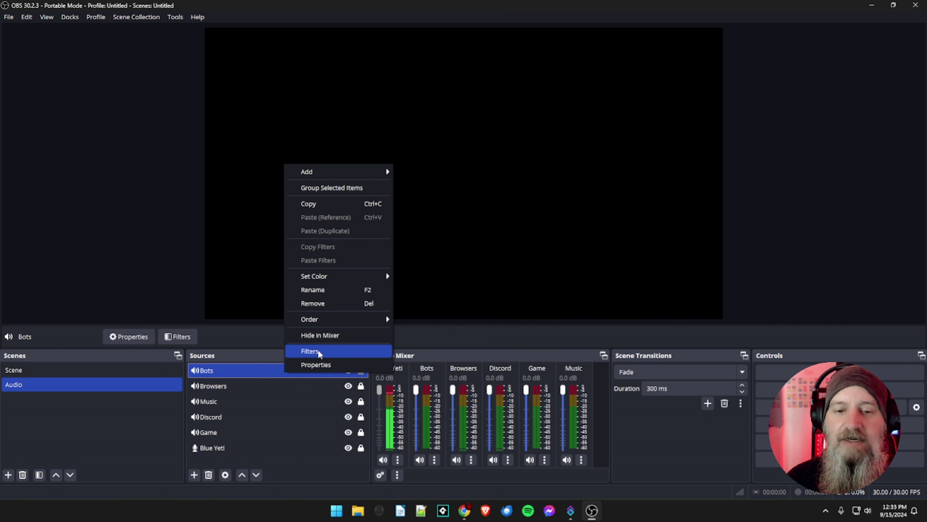
pyautogui.click(315, 366)
pyautogui.click(397, 330)
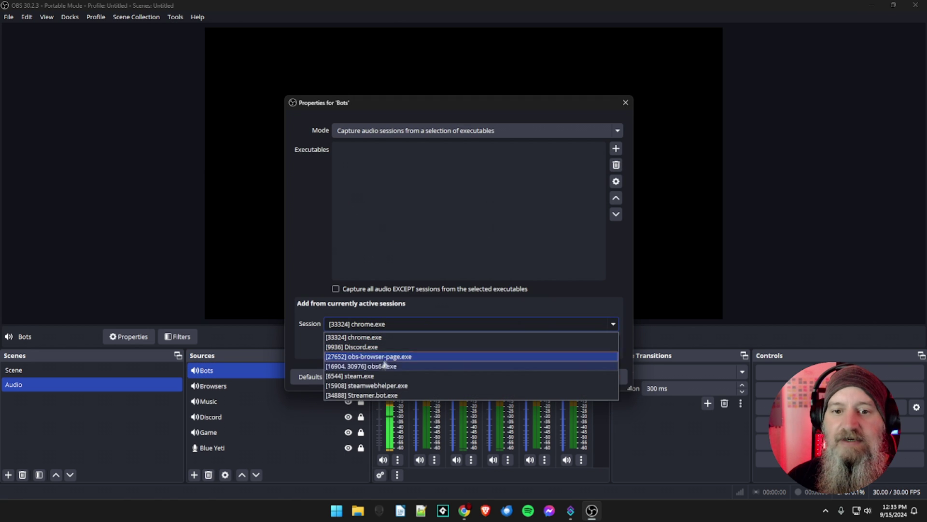
pyautogui.click(361, 395)
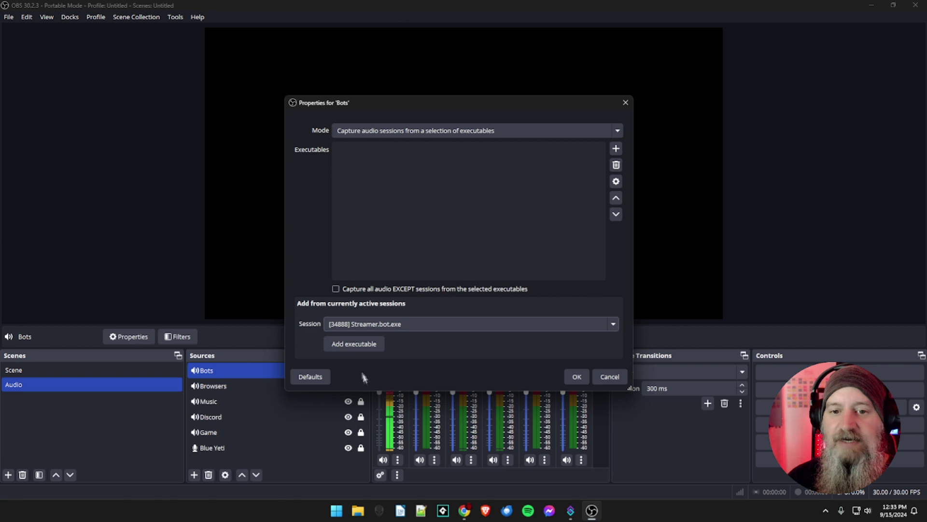
pyautogui.click(352, 344)
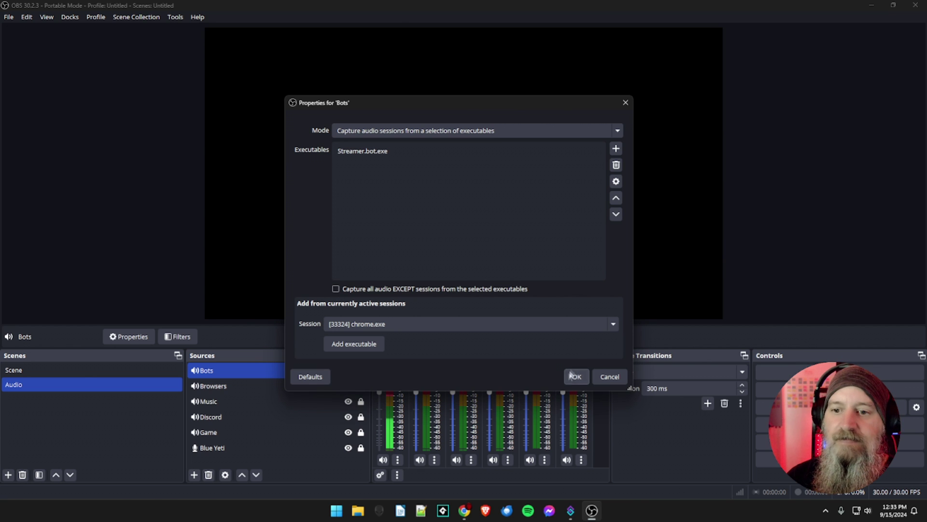
pyautogui.click(566, 380)
# Add the Speaker.bot.exe session to the Bots source's executables, review the list, and accept the properties
pyautogui.rightClick(291, 373)
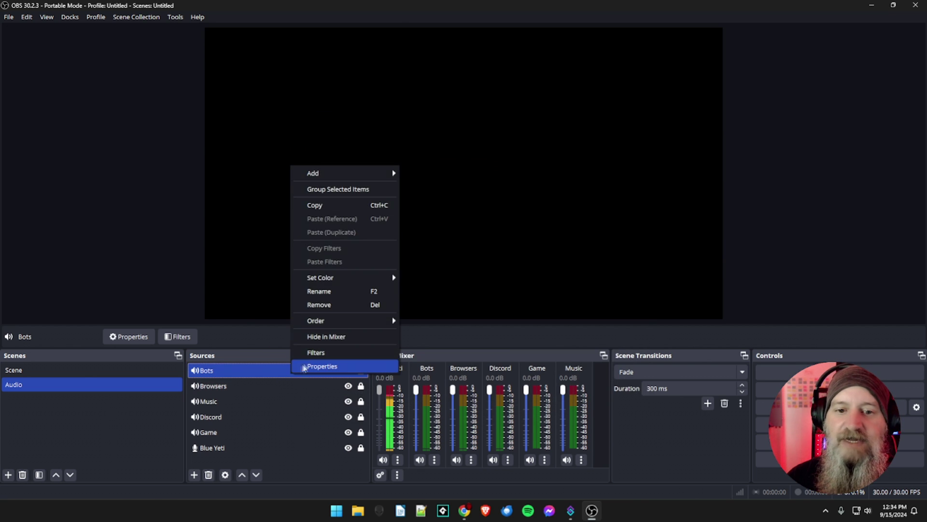
pyautogui.click(333, 365)
pyautogui.click(382, 321)
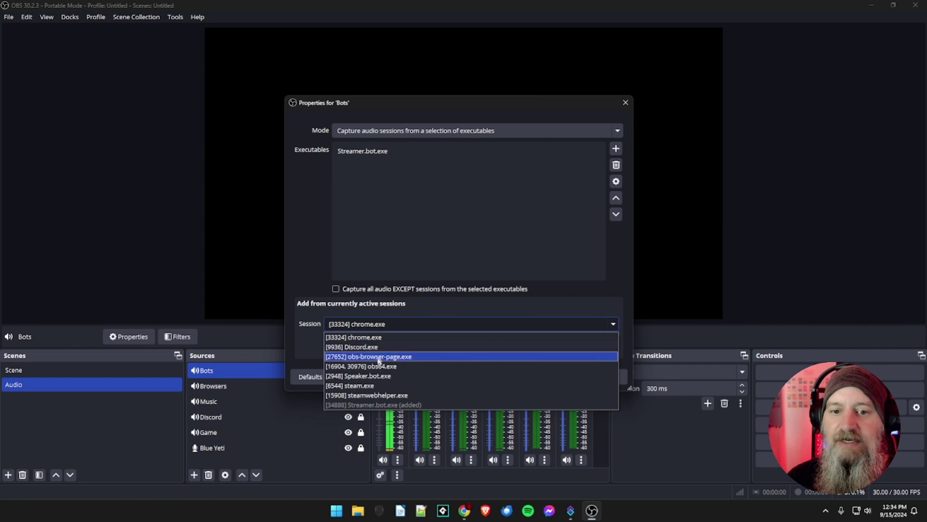
pyautogui.click(369, 376)
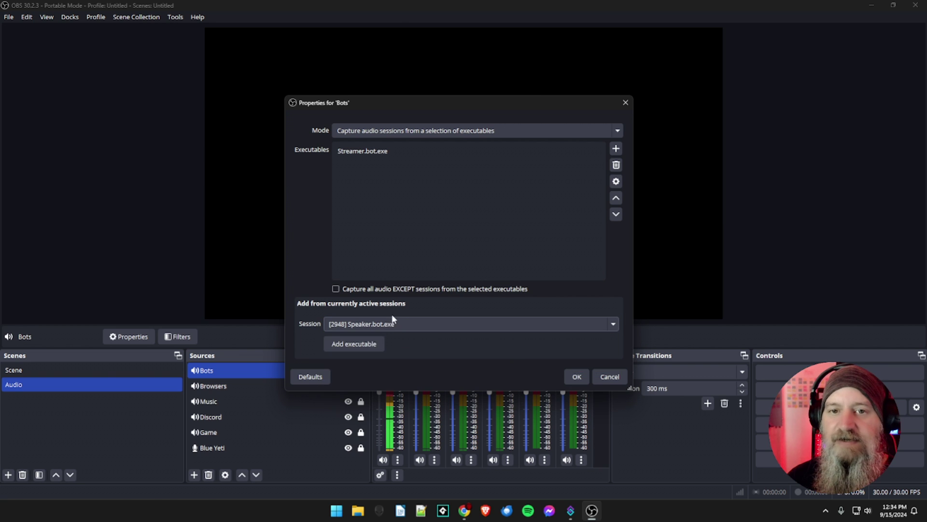
pyautogui.click(366, 345)
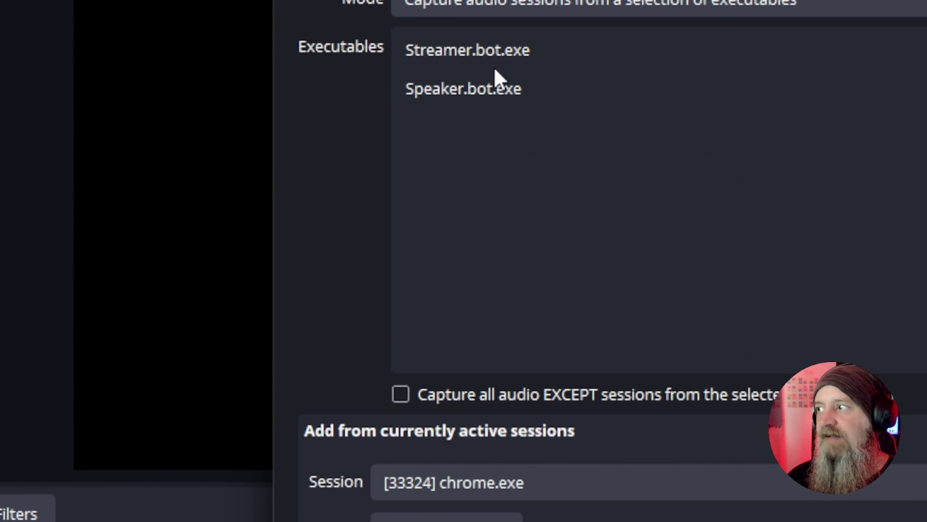
pyautogui.click(374, 156)
pyautogui.click(368, 169)
pyautogui.click(487, 135)
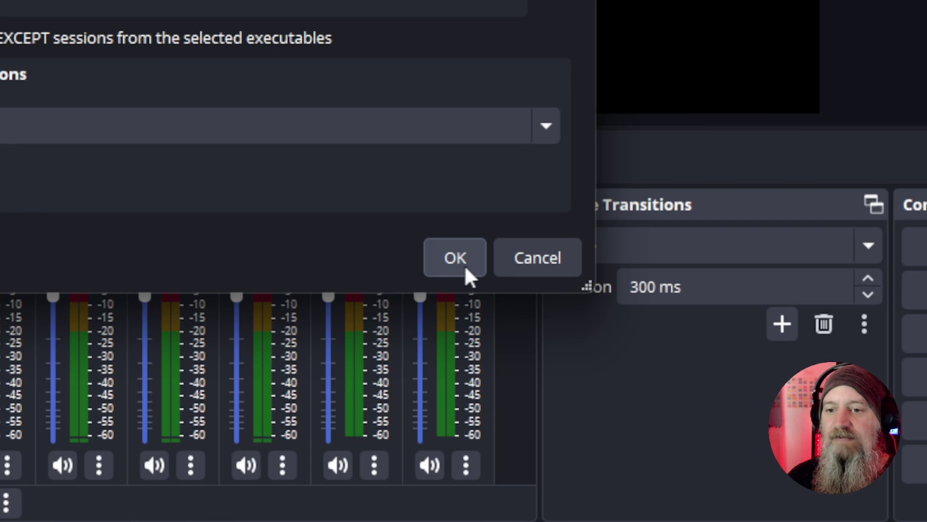
pyautogui.click(455, 258)
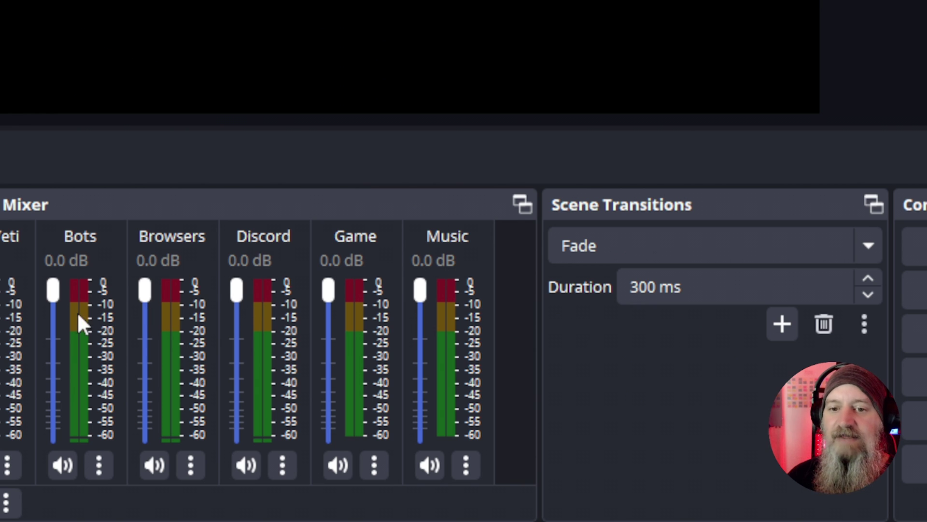
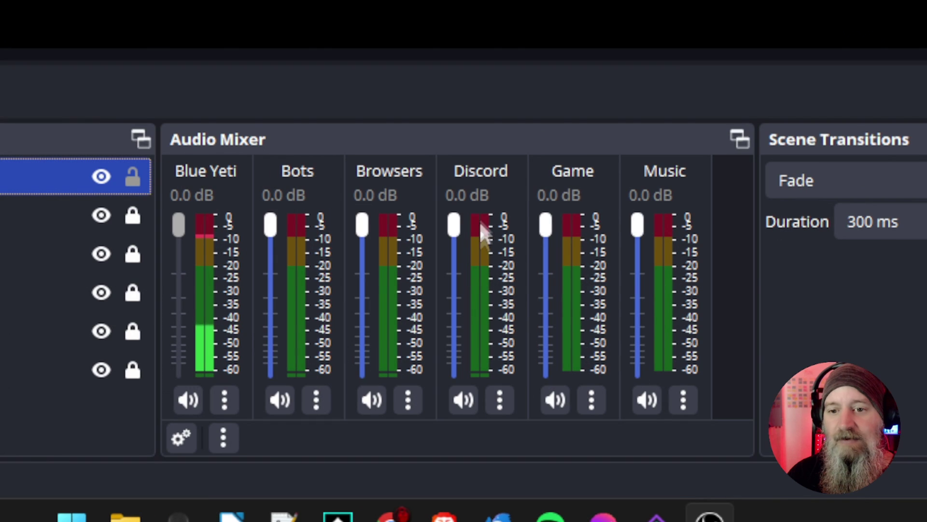
# Lower the Discord volume to about -10.2 dB in the audio mixer, and return it to 0.0 dB
pyautogui.moveTo(454, 226); pyautogui.dragTo(453, 276)
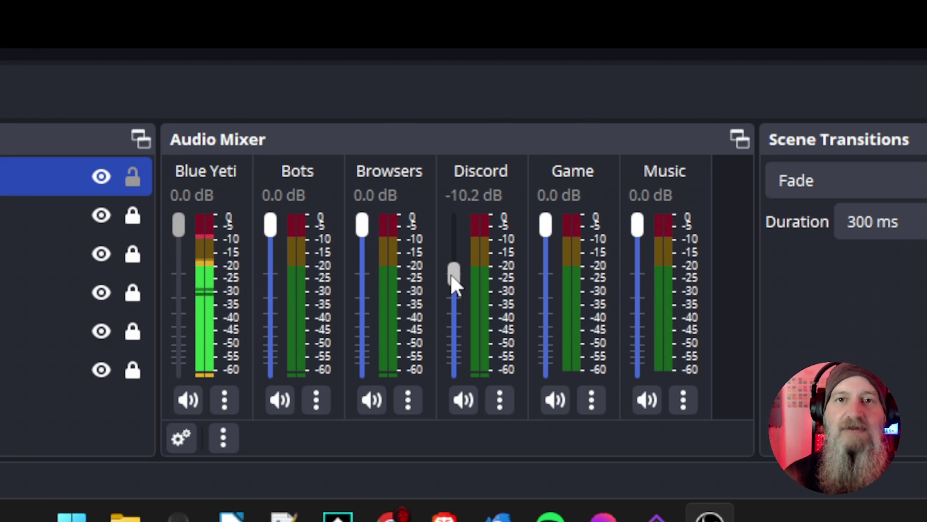
pyautogui.moveTo(451, 276); pyautogui.dragTo(464, 195)
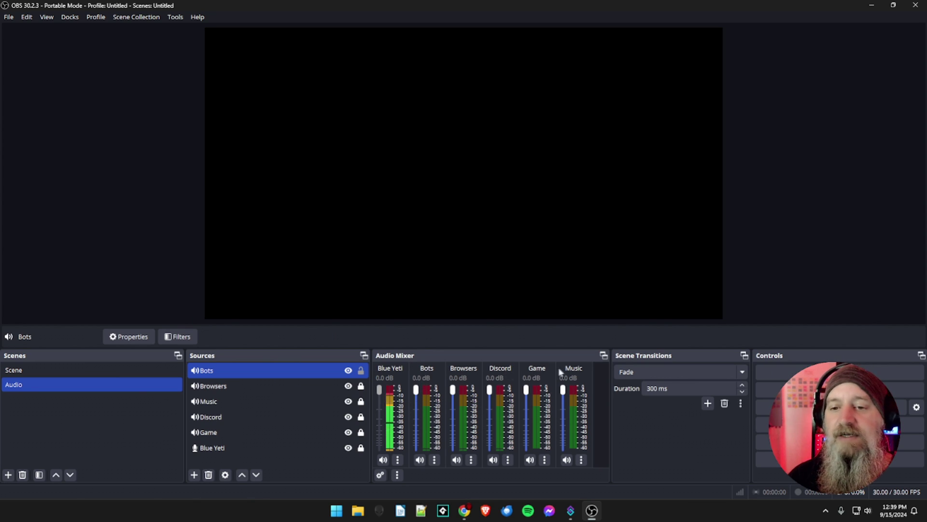
# Add a Limiter filter with its default name and settings to the Bots source
pyautogui.click(434, 460)
pyautogui.click(461, 428)
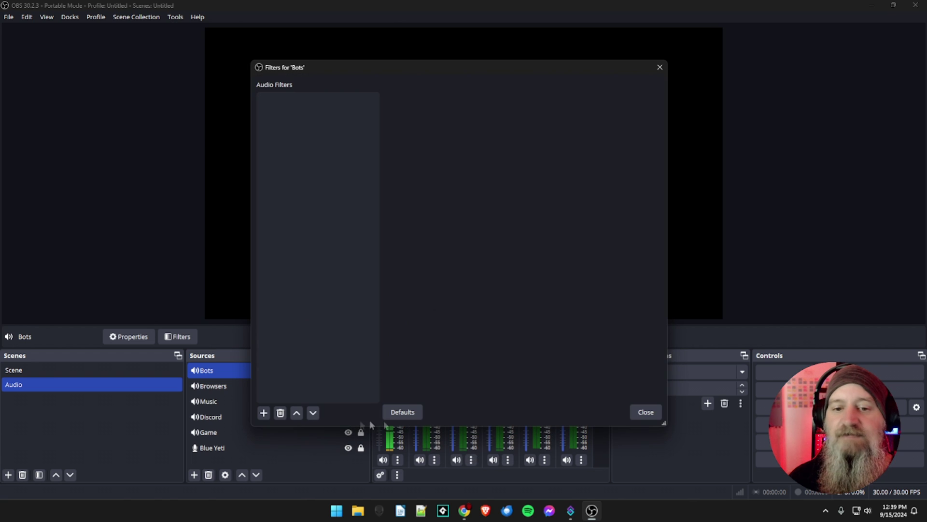
pyautogui.click(263, 413)
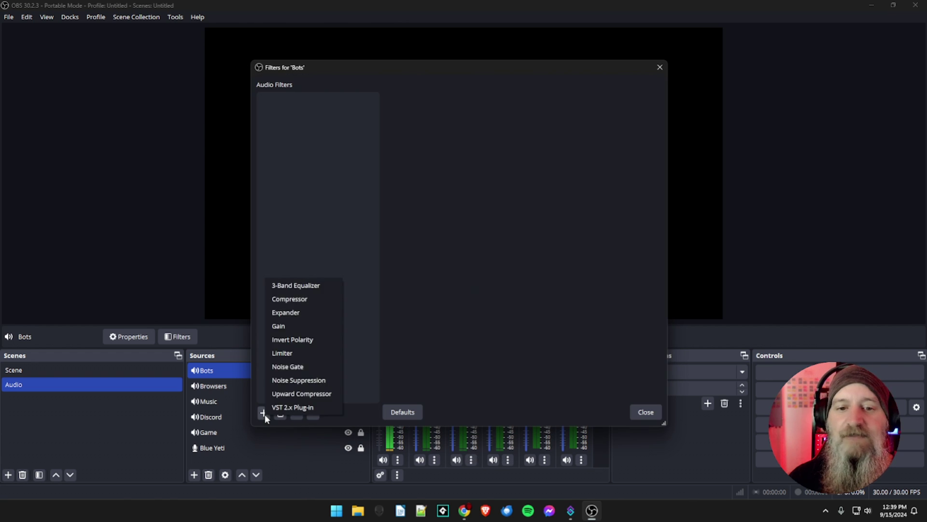
pyautogui.click(289, 353)
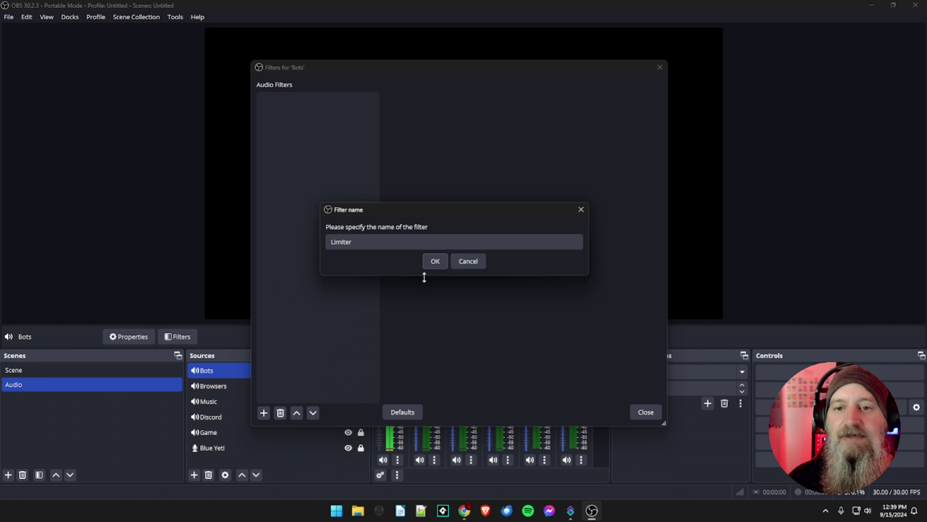
pyautogui.click(434, 261)
pyautogui.click(647, 412)
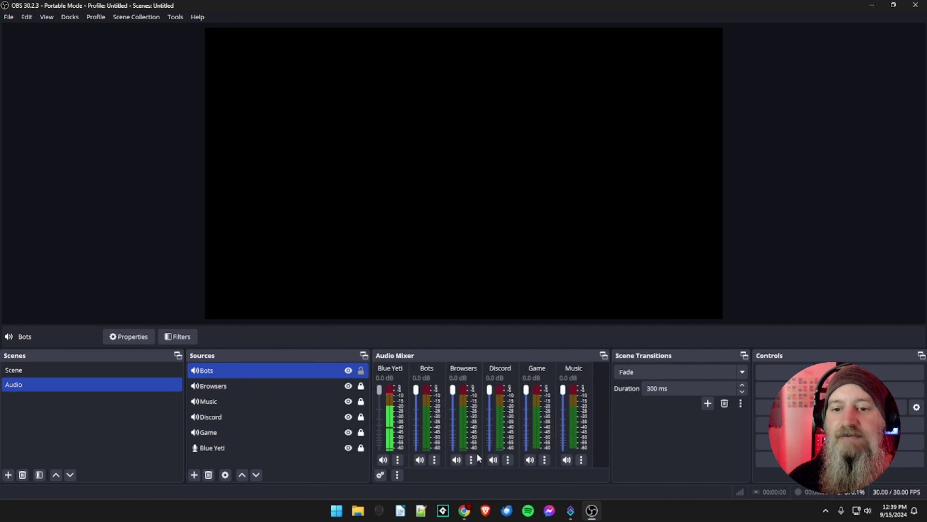
# Add a Limiter filter with its default name and settings to the Browsers source
pyautogui.click(471, 460)
pyautogui.click(488, 422)
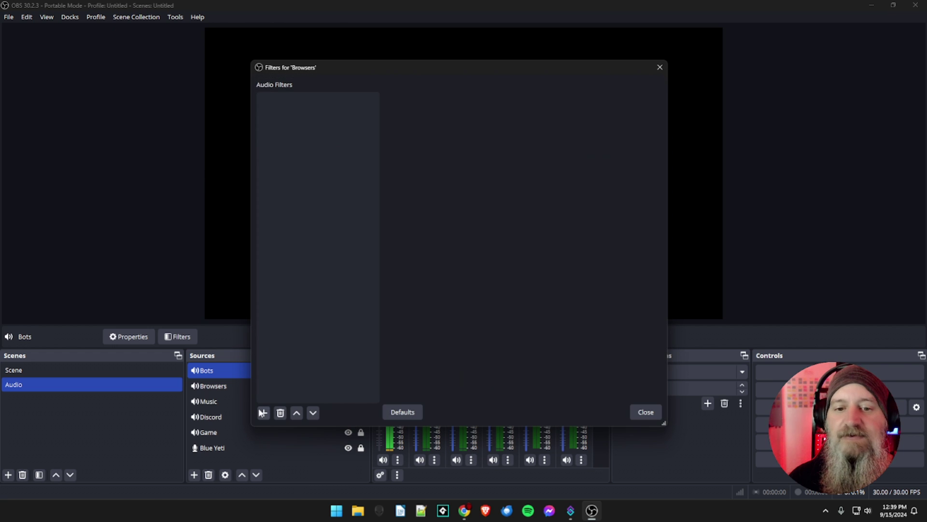
pyautogui.click(263, 412)
pyautogui.click(289, 346)
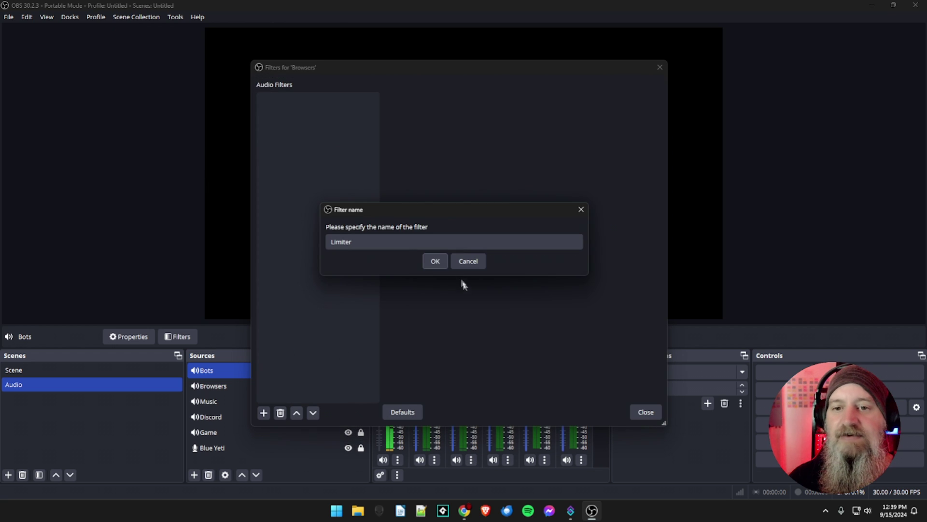
pyautogui.click(435, 261)
pyautogui.click(646, 412)
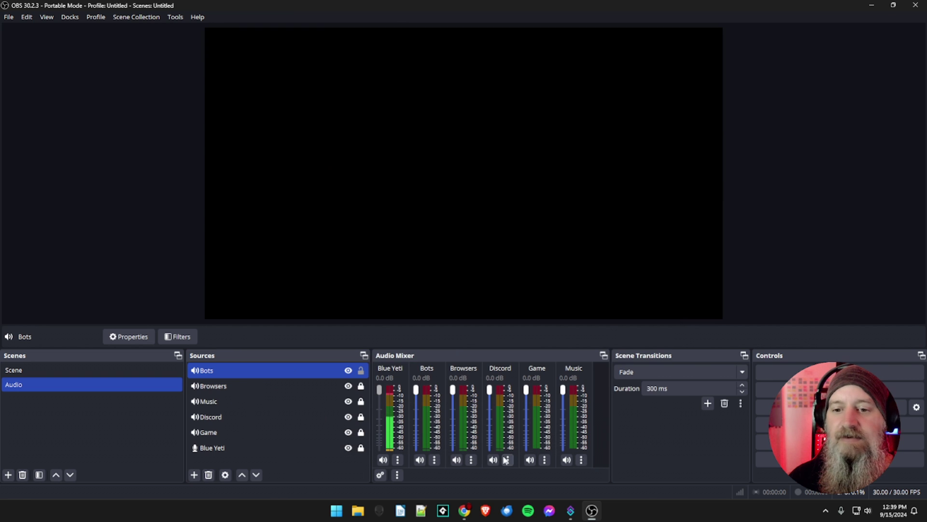
# Add a Limiter filter to the Discord source, keeping the default name, threshold and release
pyautogui.click(507, 460)
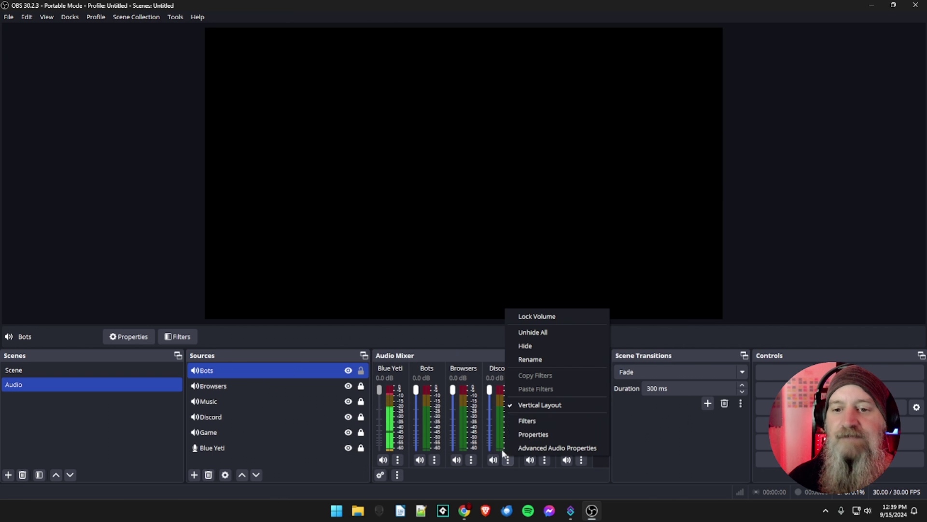
pyautogui.click(527, 422)
pyautogui.click(264, 412)
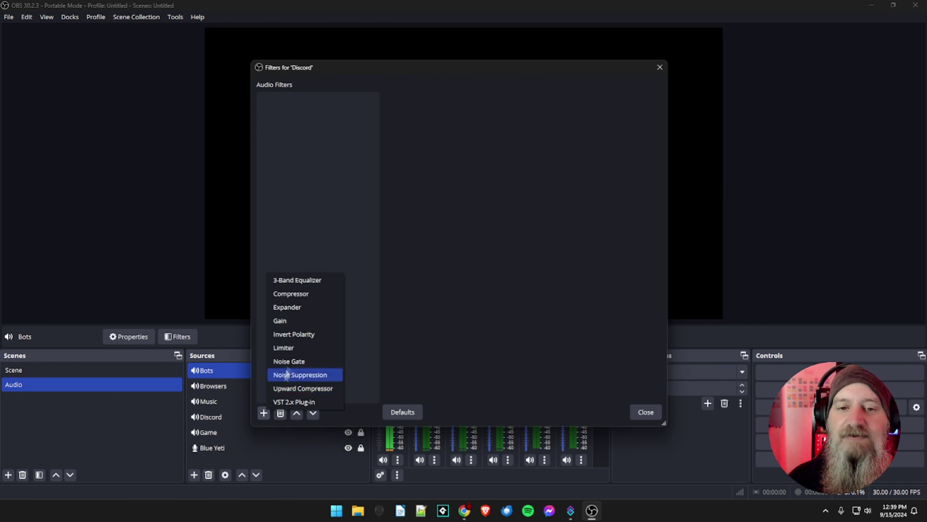
pyautogui.click(292, 348)
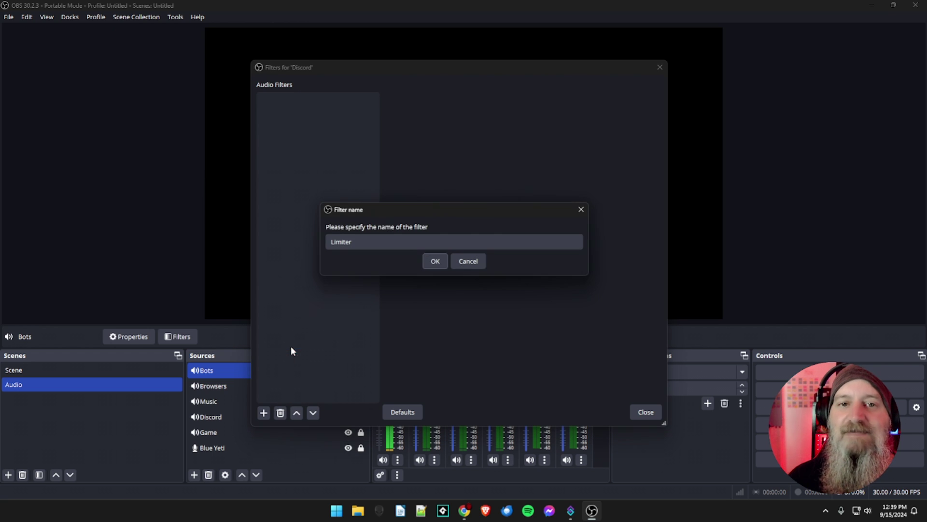
pyautogui.click(439, 262)
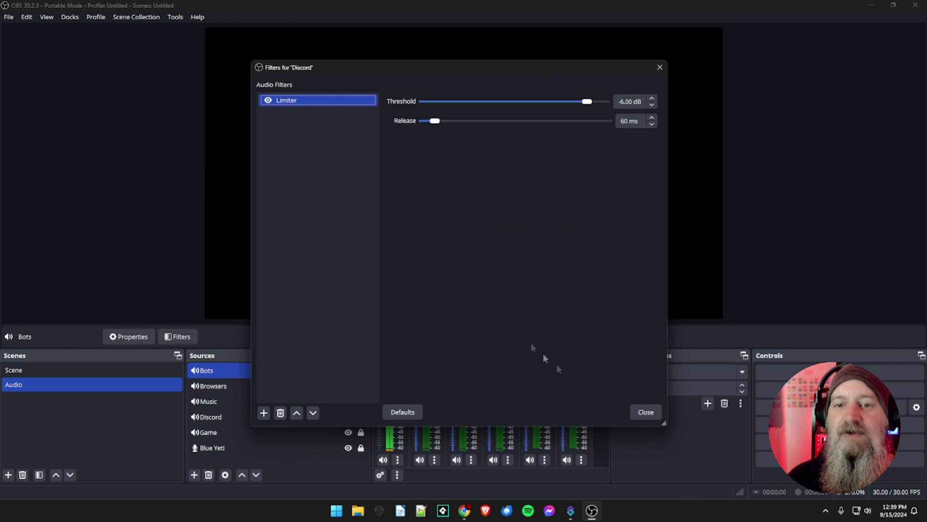
pyautogui.click(649, 407)
# Add a Limiter filter to the Game source, keeping the default name, threshold and release
pyautogui.click(545, 459)
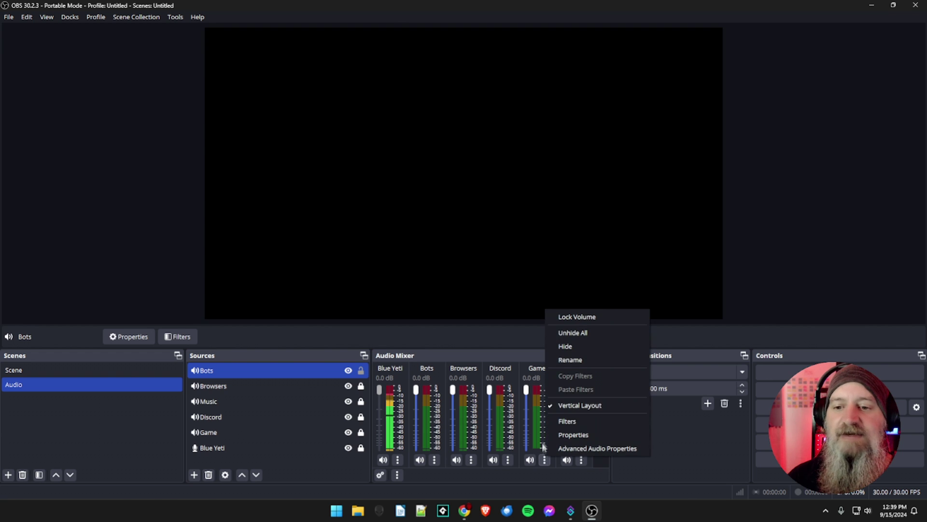
pyautogui.click(566, 421)
pyautogui.click(265, 413)
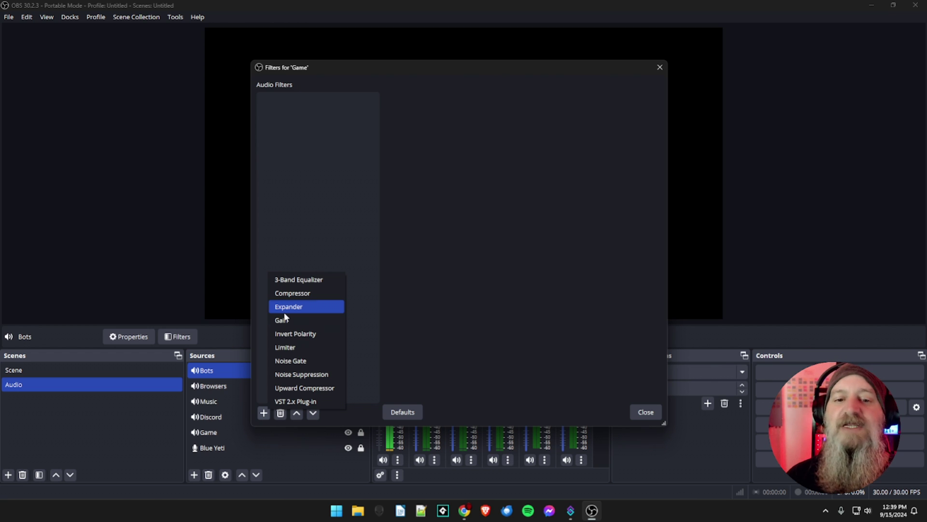
pyautogui.click(285, 347)
pyautogui.click(434, 261)
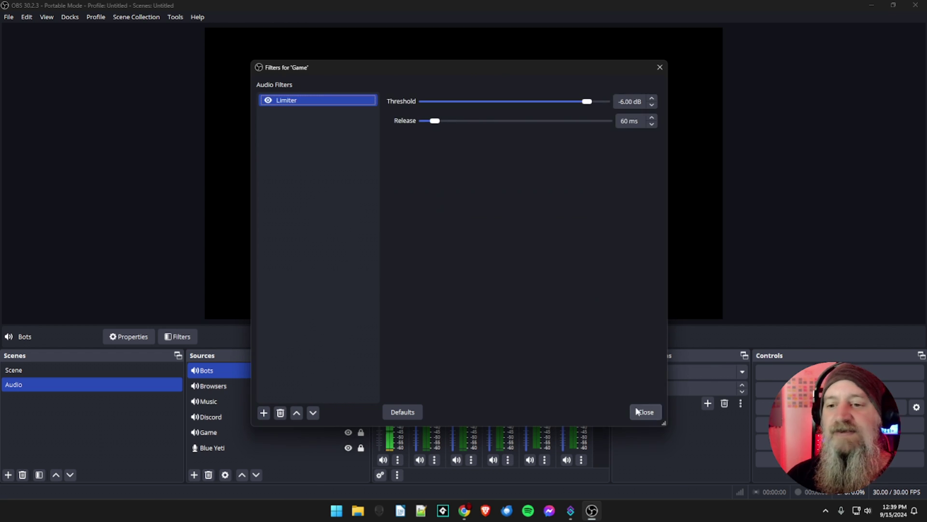
pyautogui.click(637, 411)
# Add a Limiter filter to the Music source, keeping the default name, threshold and release
pyautogui.click(582, 459)
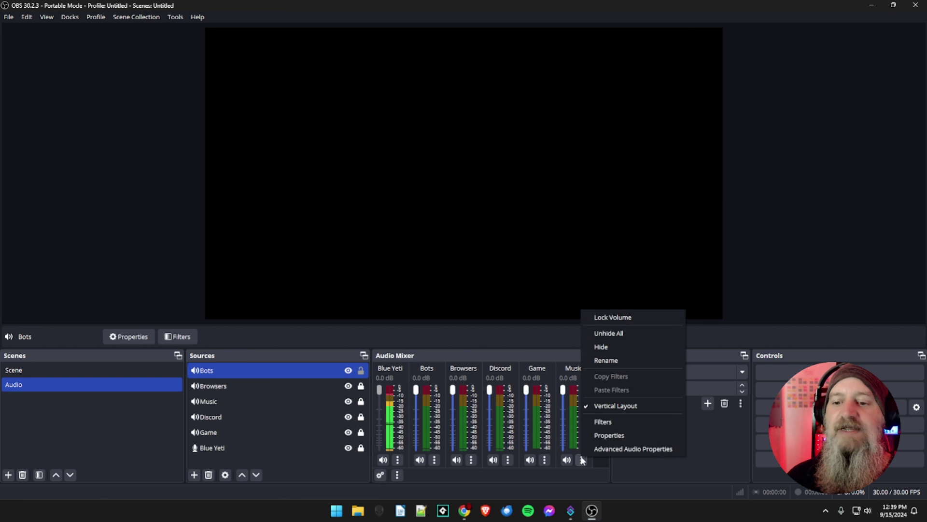
pyautogui.click(599, 422)
pyautogui.click(263, 413)
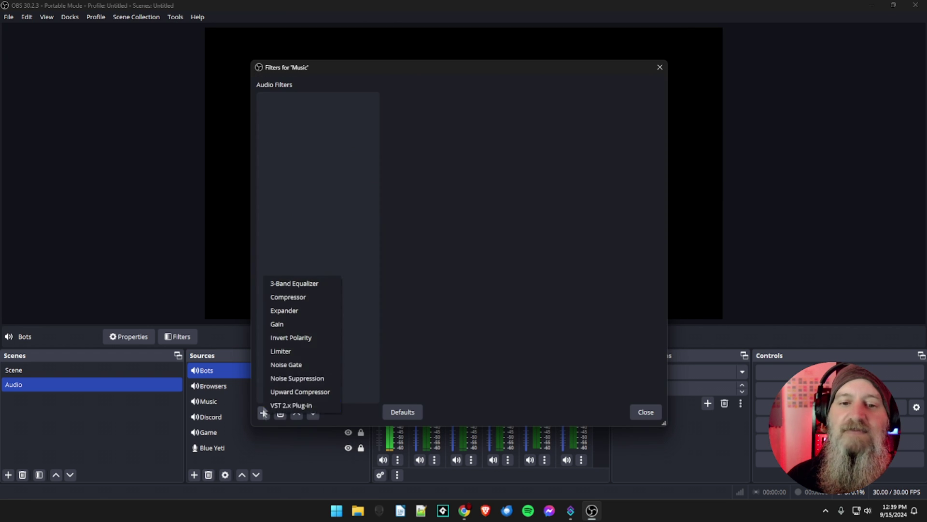
pyautogui.click(279, 351)
pyautogui.click(433, 262)
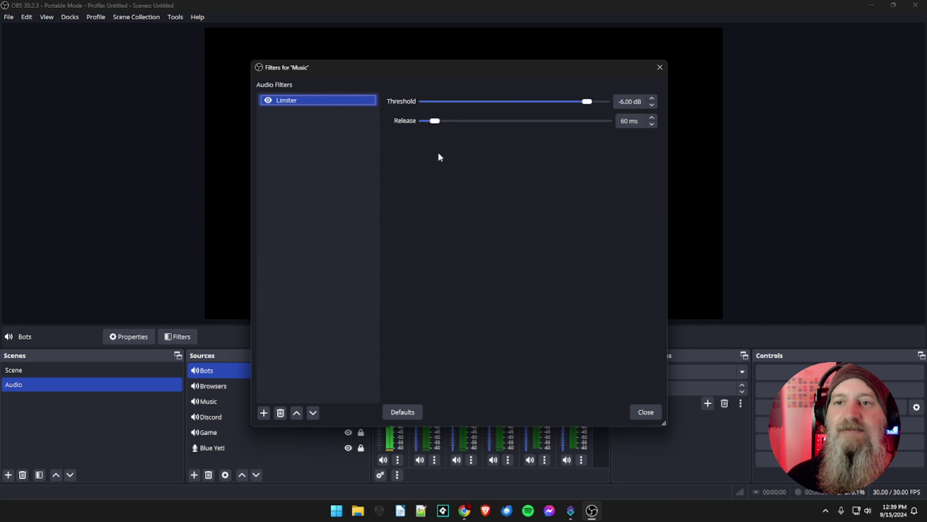
pyautogui.click(646, 412)
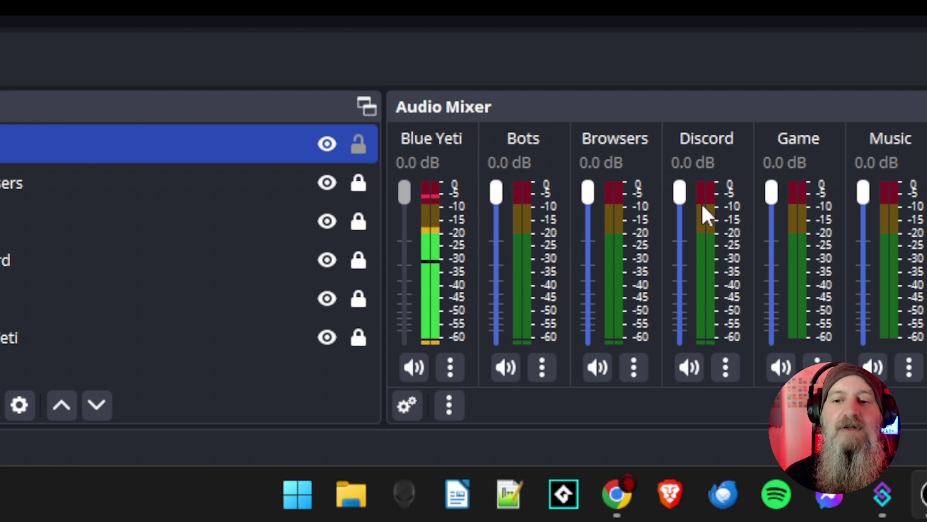
# Try lowering the Discord volume to about -1.8 dB and adjusting the Game volume fader in the mixer
pyautogui.moveTo(679, 201)
pyautogui.mouseDown()
pyautogui.moveTo(676, 242)
pyautogui.moveTo(676, 206)
pyautogui.mouseUp()
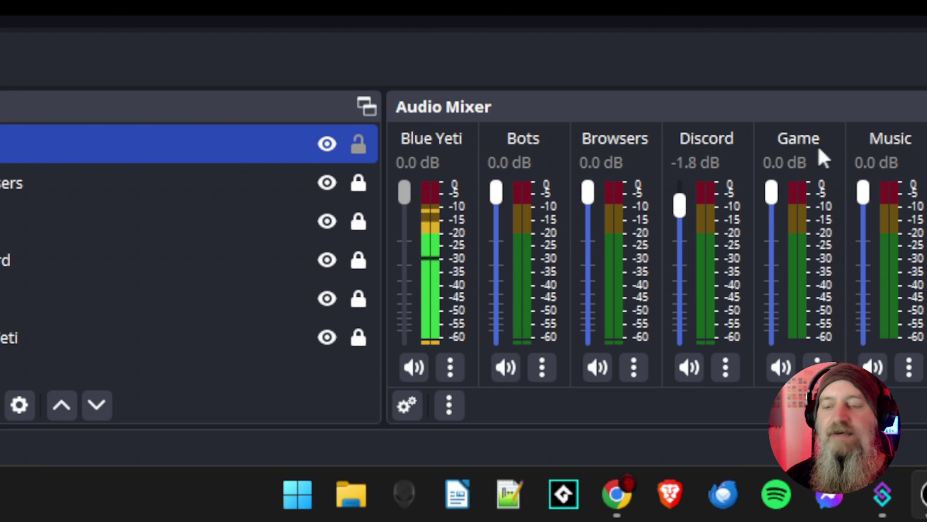
pyautogui.moveTo(771, 193); pyautogui.dragTo(754, 181)
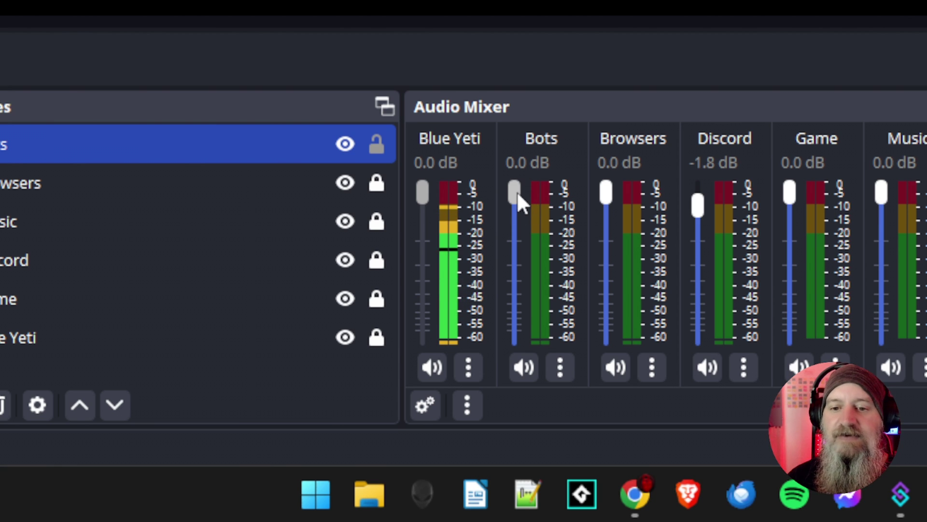
# Lock the volume of the Bots, Browsers, Discord, Game and Music channels at 0.0 dB, resetting Discord first
pyautogui.rightClick(517, 193)
pyautogui.click(466, 271)
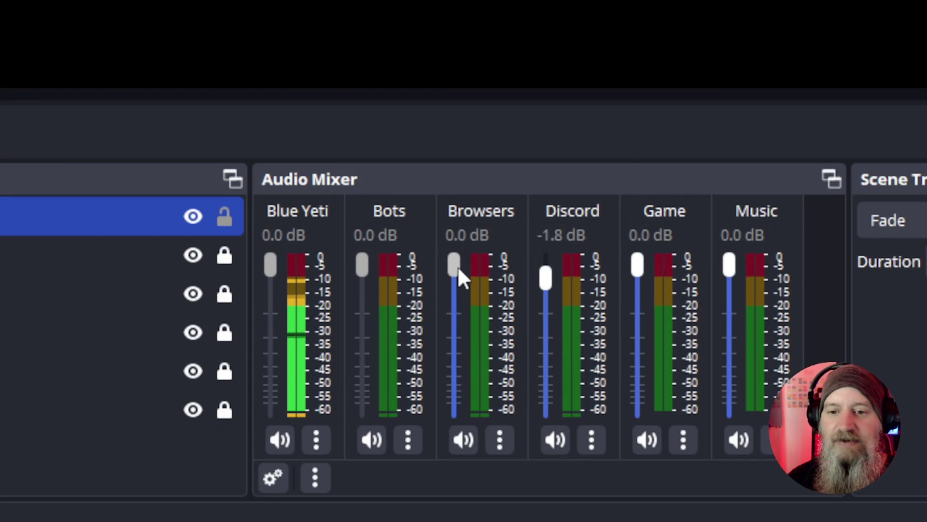
pyautogui.rightClick(441, 304)
pyautogui.click(495, 75)
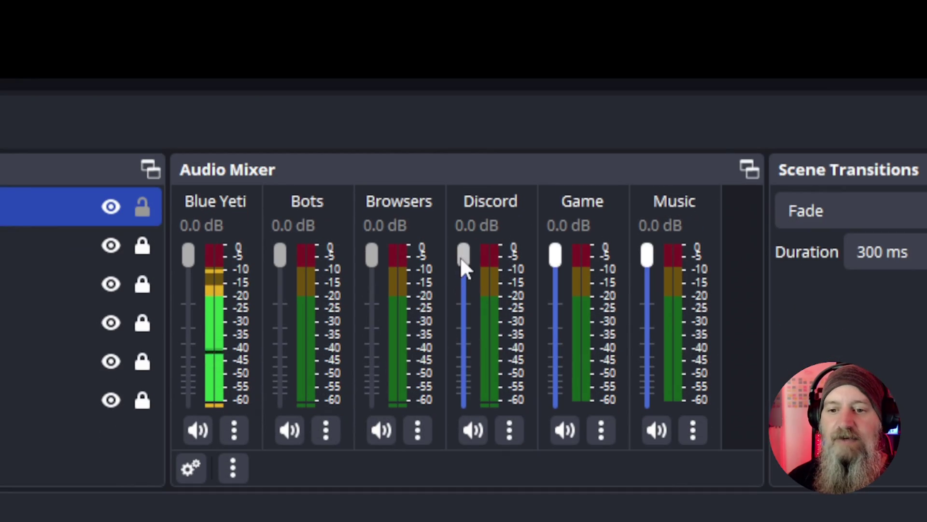
pyautogui.rightClick(460, 282)
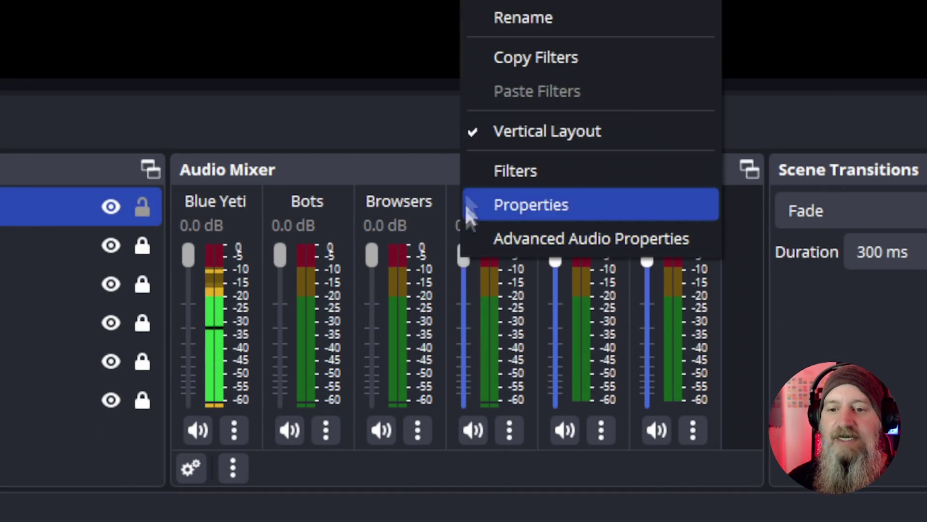
pyautogui.click(470, 264)
pyautogui.rightClick(472, 268)
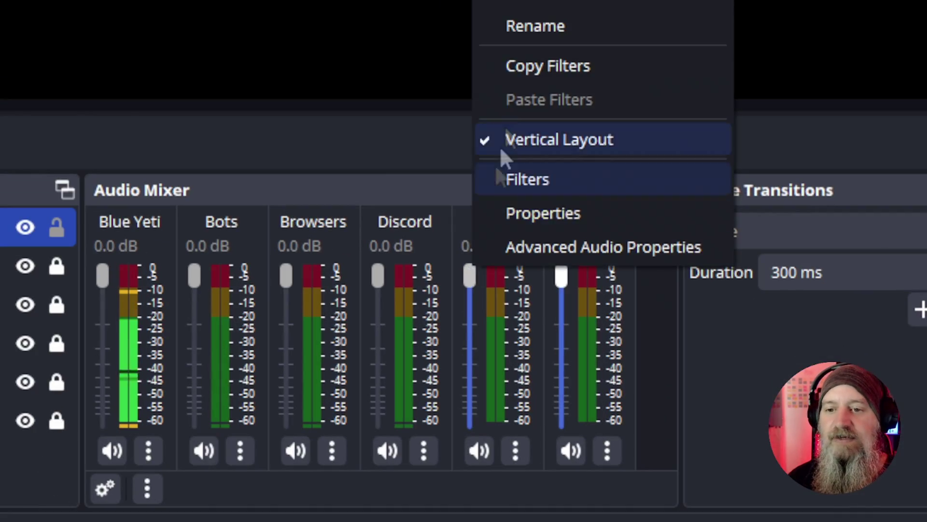
pyautogui.click(468, 263)
pyautogui.rightClick(463, 258)
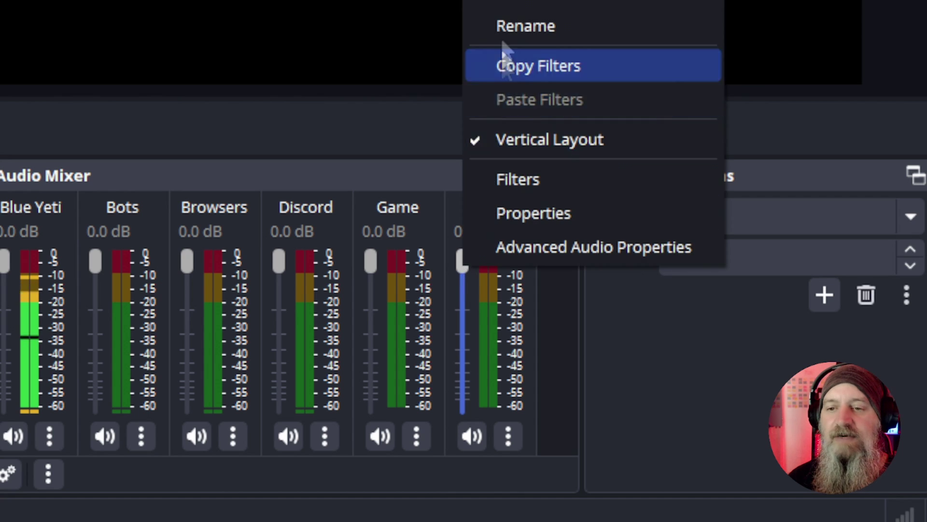
pyautogui.click(466, 260)
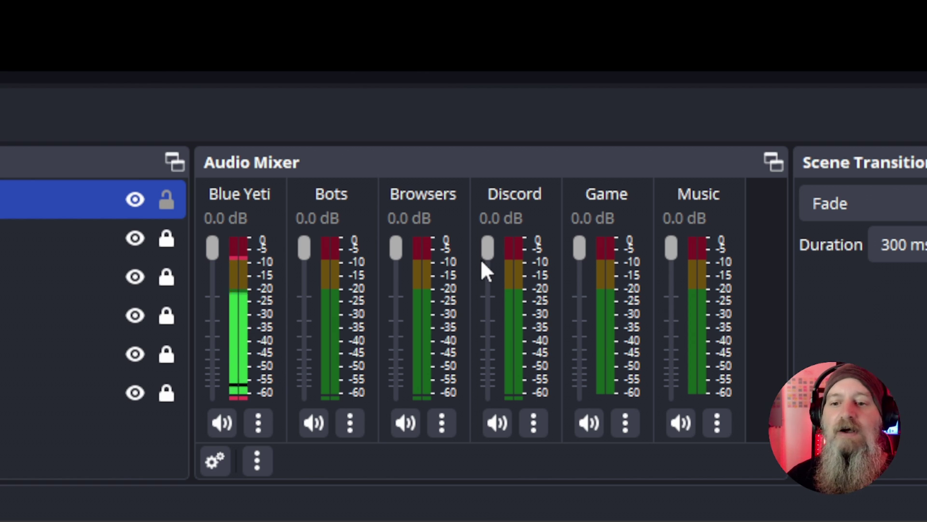
# Unlock the Discord channel's volume, lower it to about -6.4 dB and lock it again
pyautogui.rightClick(493, 257)
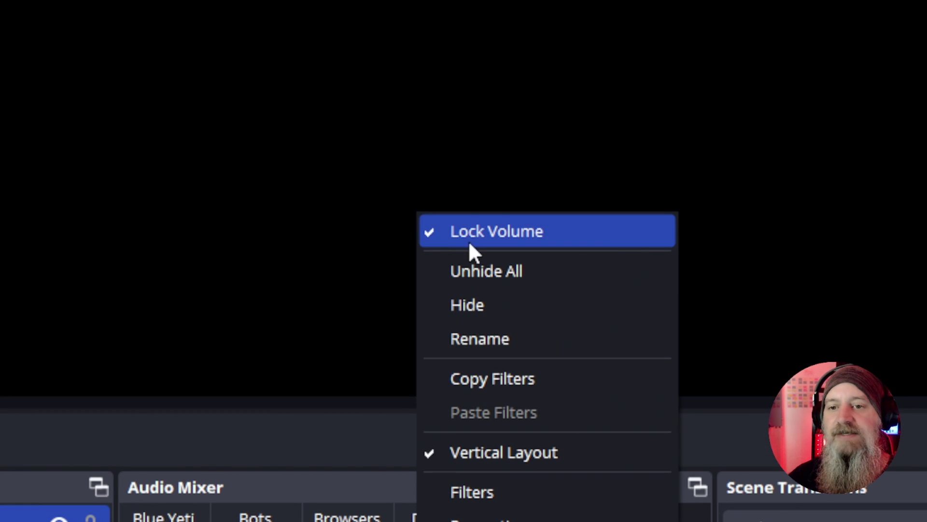
pyautogui.click(472, 248)
pyautogui.moveTo(479, 262); pyautogui.dragTo(477, 282)
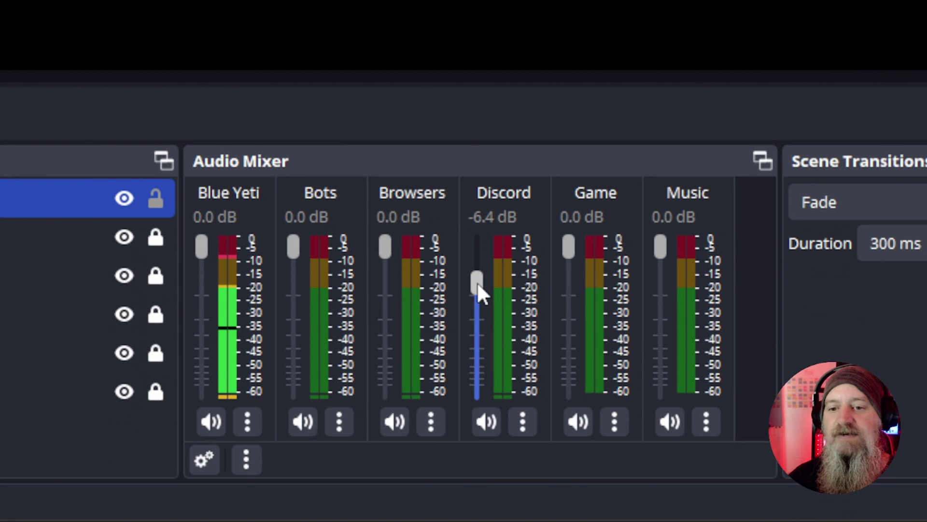
pyautogui.rightClick(477, 282)
pyautogui.click(466, 248)
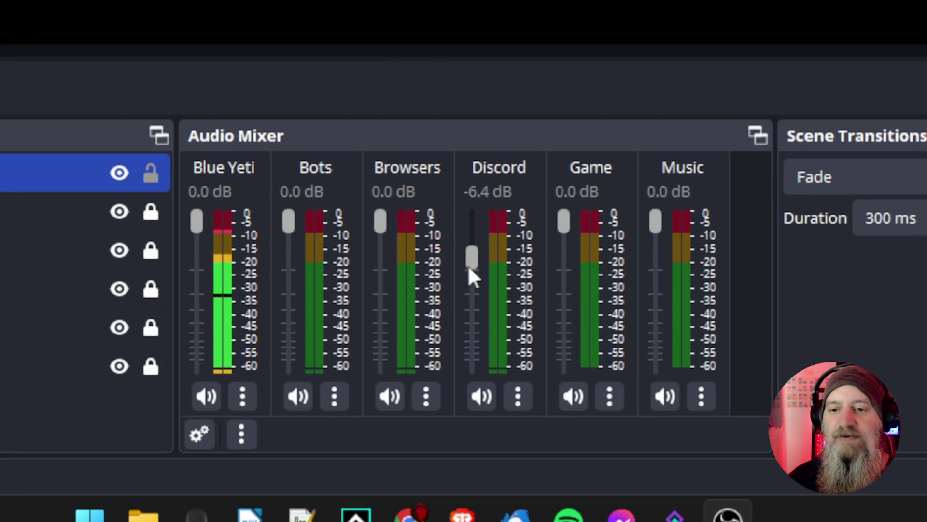
# Unlock the Discord channel's volume, return it to 0.0 dB and lock it again
pyautogui.rightClick(474, 261)
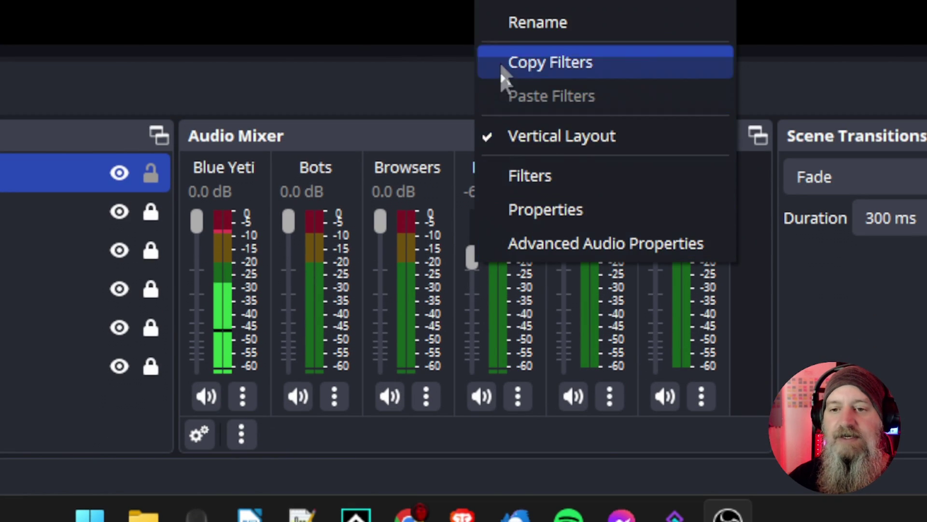
pyautogui.click(465, 256)
pyautogui.moveTo(463, 296); pyautogui.dragTo(460, 257)
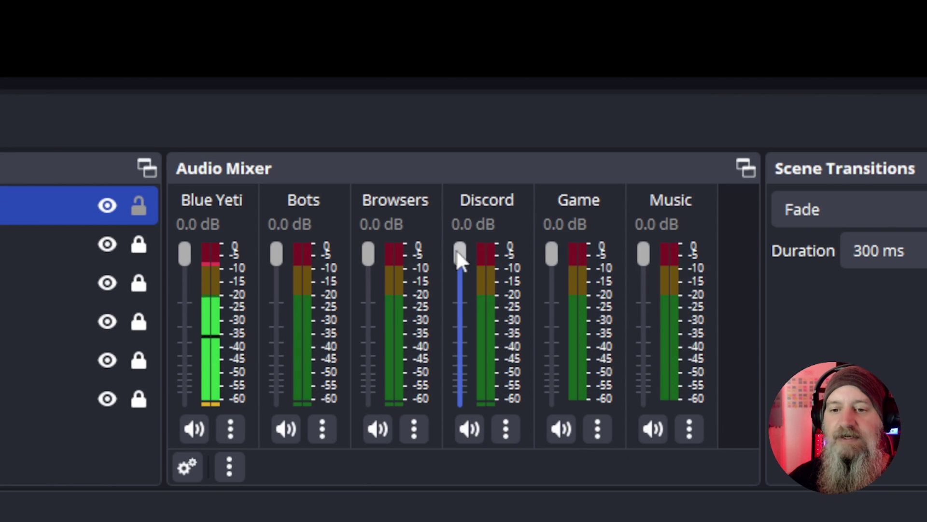
pyautogui.rightClick(457, 249)
pyautogui.click(471, 278)
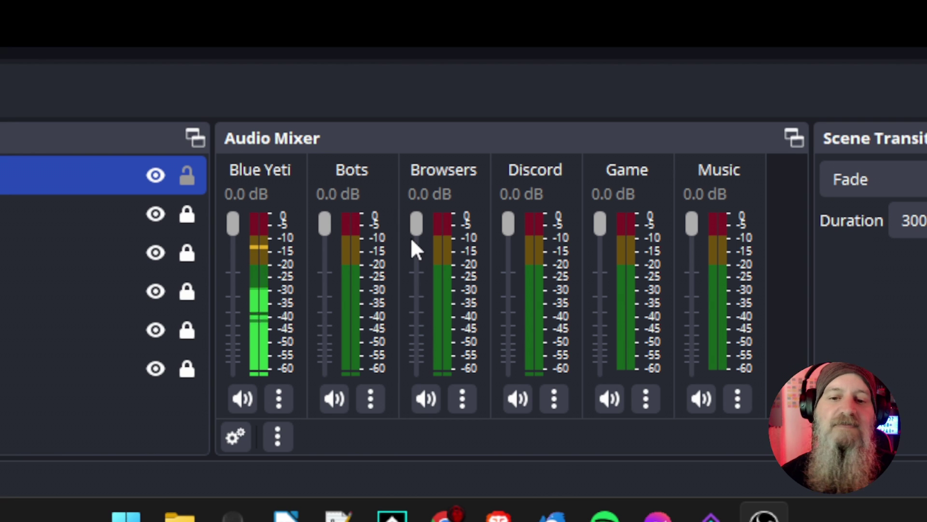
# Lock the Bots source in the Audio scene's source list
pyautogui.click(187, 176)
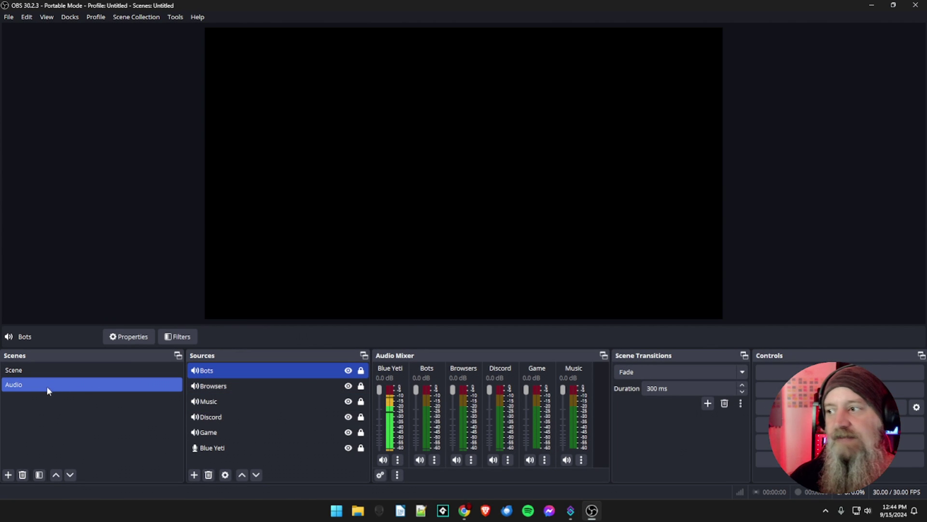
pyautogui.keyDown('ctrl'); pyautogui.click(209, 418); pyautogui.keyUp('ctrl')
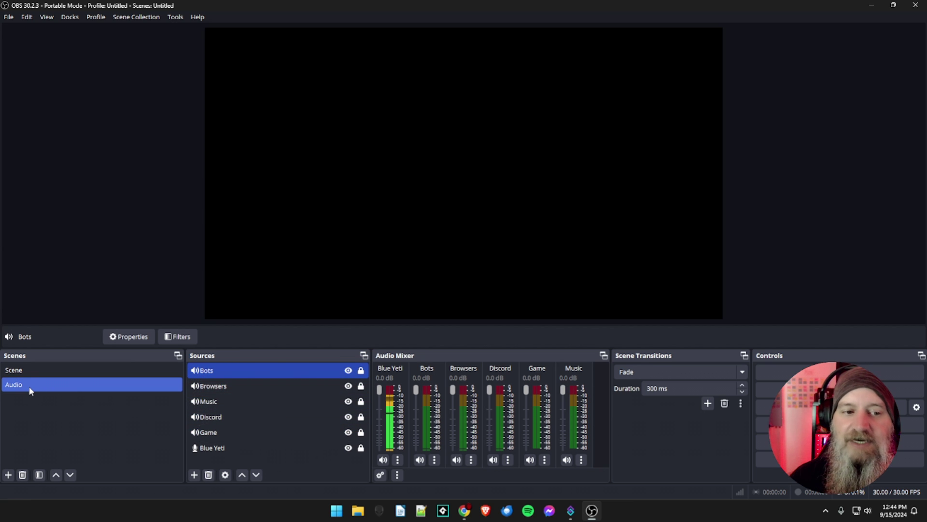
# Add the existing Audio scene as a visible source in the scene named Scene, and lock that source
pyautogui.click(29, 372)
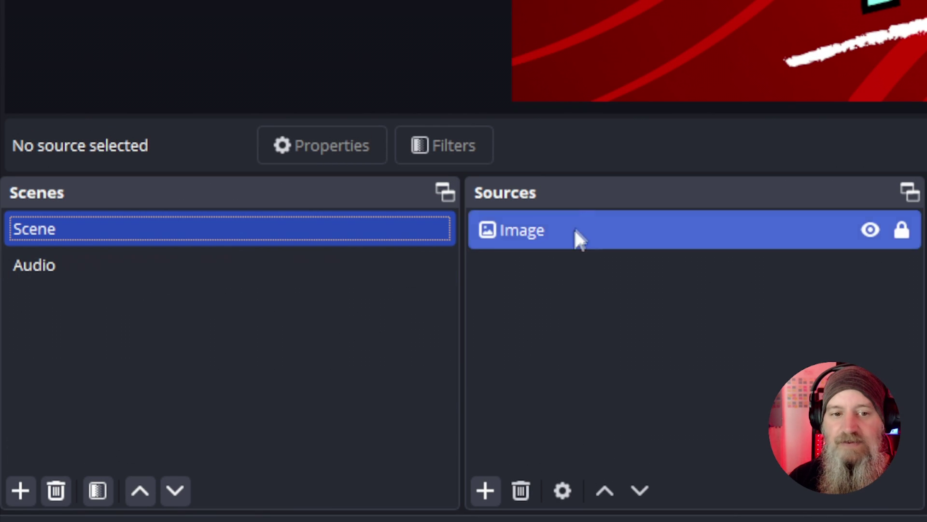
pyautogui.click(485, 490)
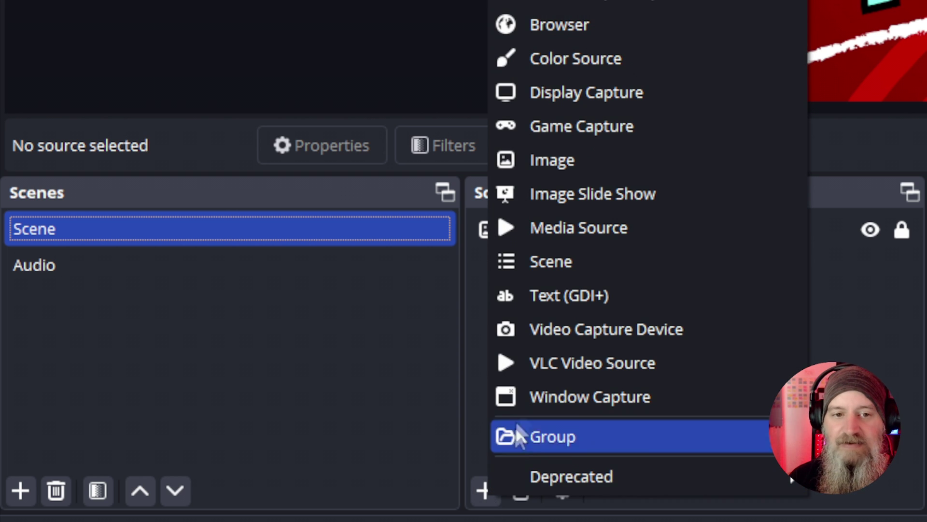
pyautogui.click(561, 263)
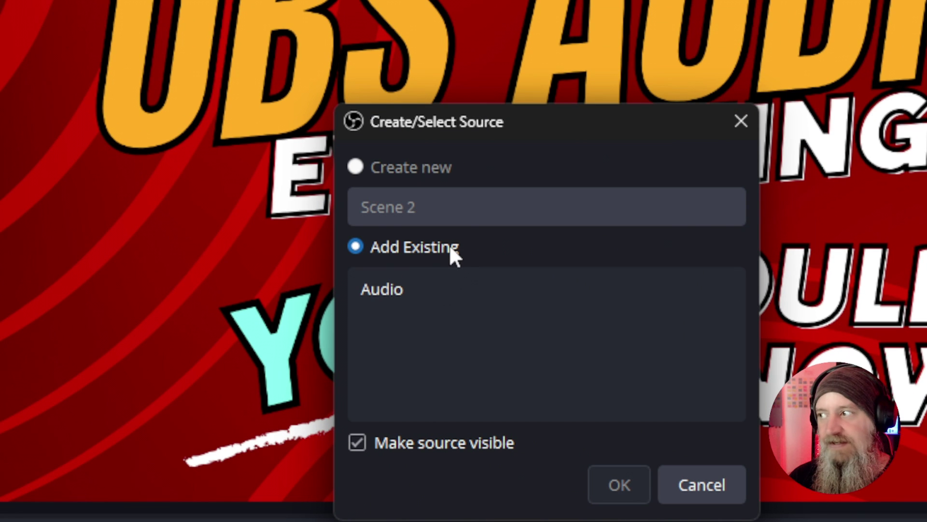
pyautogui.click(402, 278)
pyautogui.click(391, 295)
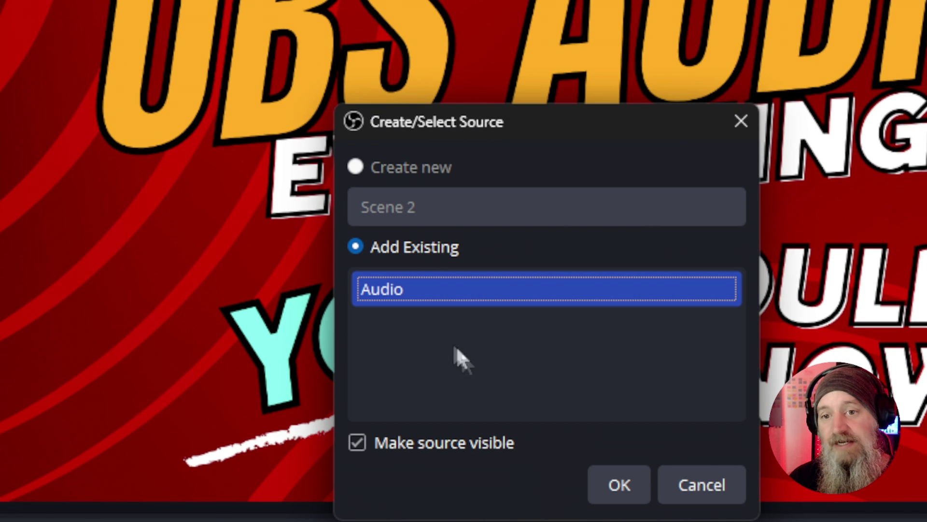
pyautogui.click(617, 476)
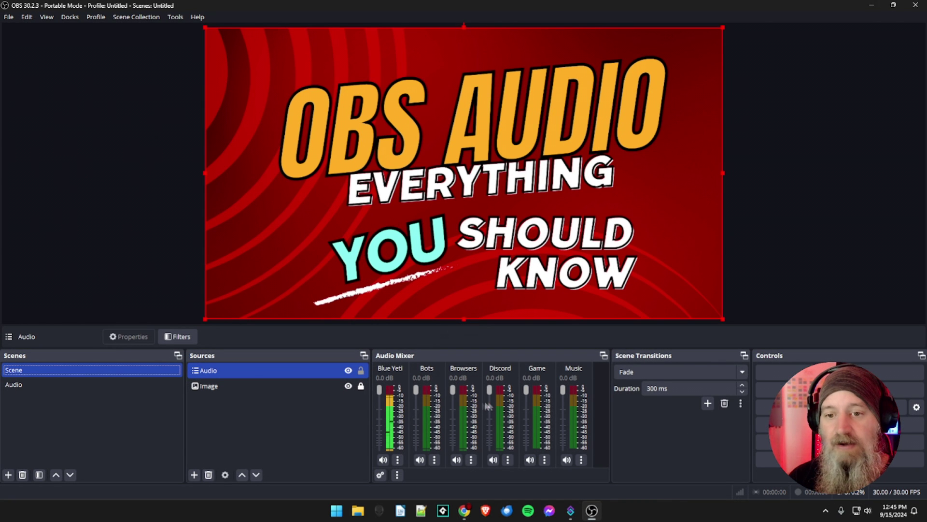
pyautogui.click(361, 370)
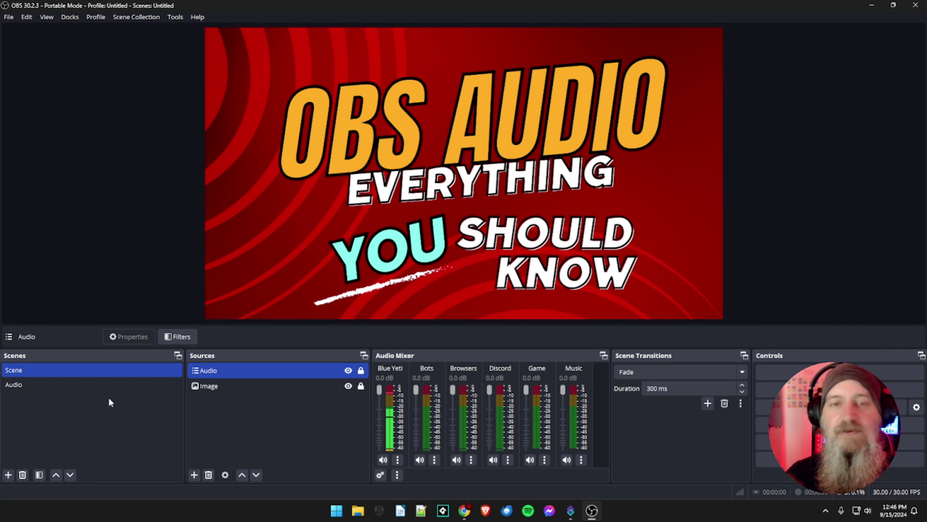
# Add obs-browser-page.exe from the active sessions to the executables captured by the Audio scene's Bots source
pyautogui.click(56, 386)
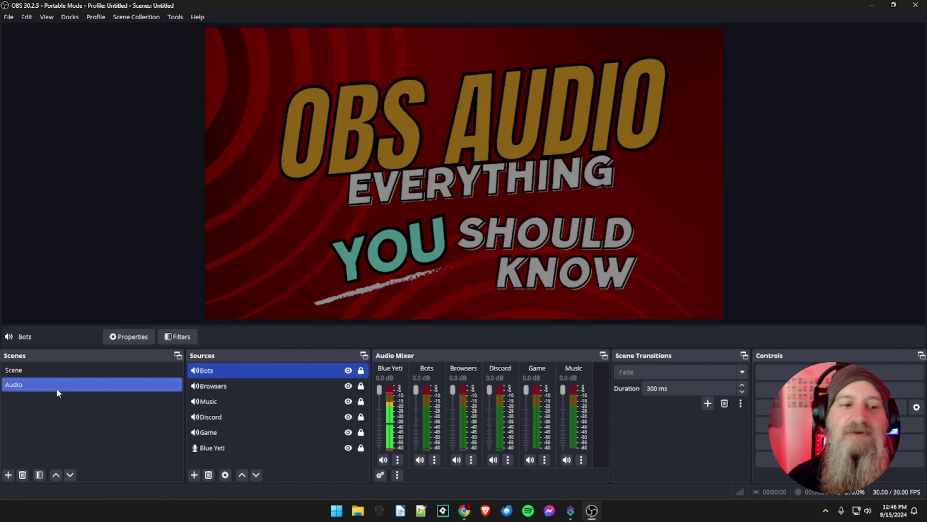
pyautogui.rightClick(236, 375)
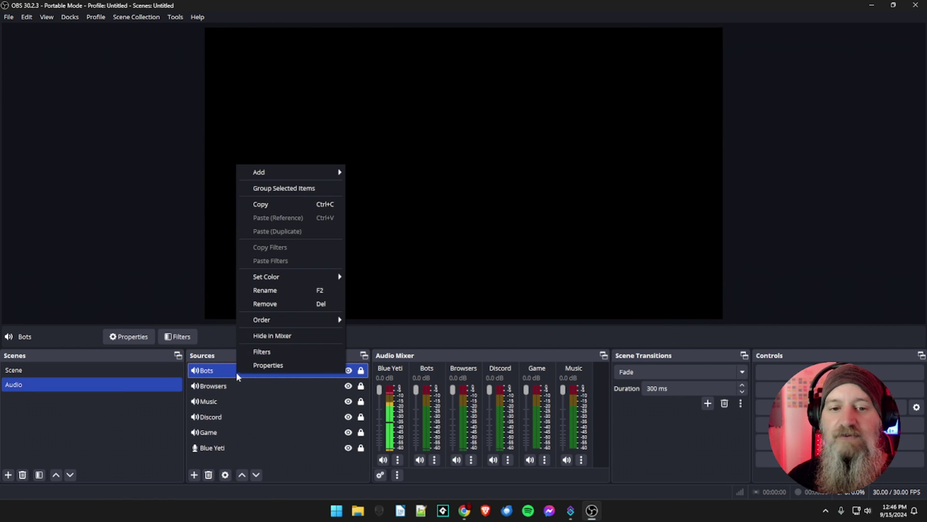
pyautogui.click(250, 368)
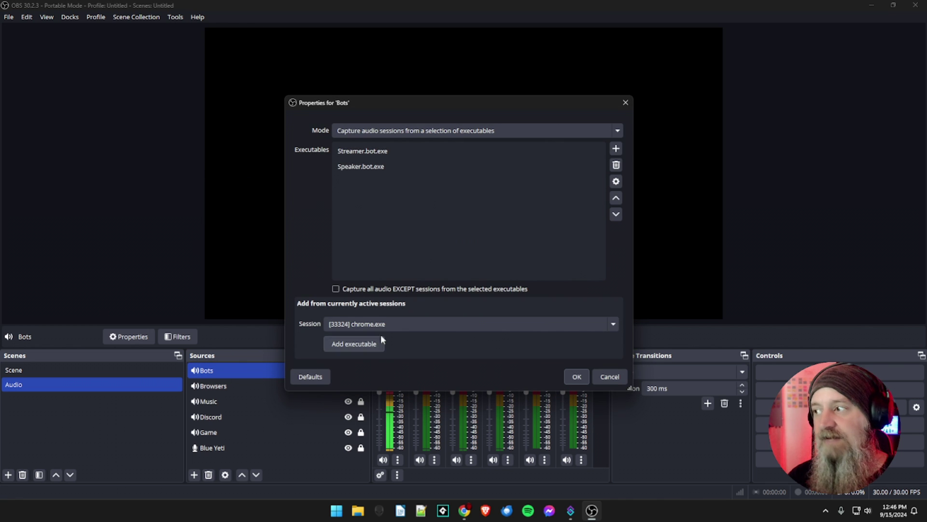
pyautogui.click(390, 325)
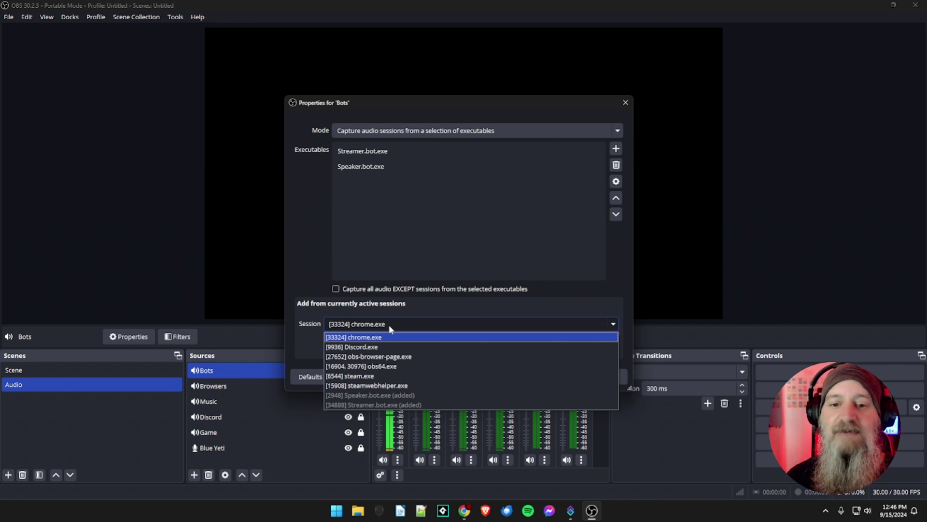
pyautogui.click(373, 357)
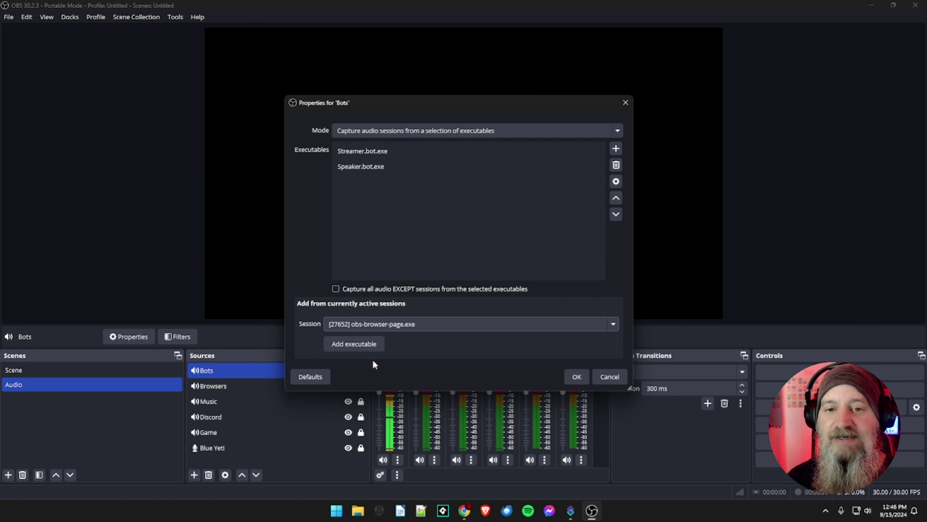
pyautogui.click(375, 345)
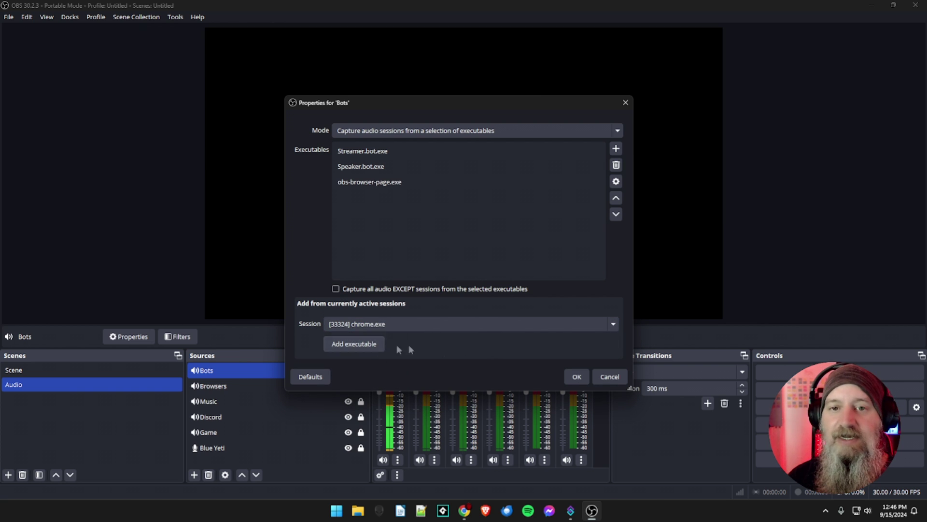
pyautogui.click(575, 377)
# Switch between the Scene and Audio scenes to compare their sources and mixer channels, ending on Scene
pyautogui.click(154, 372)
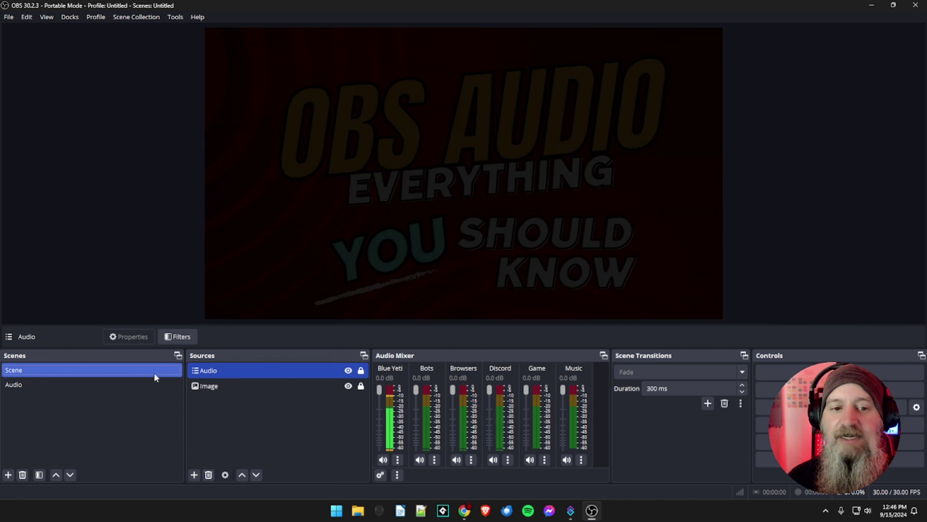
pyautogui.click(85, 390)
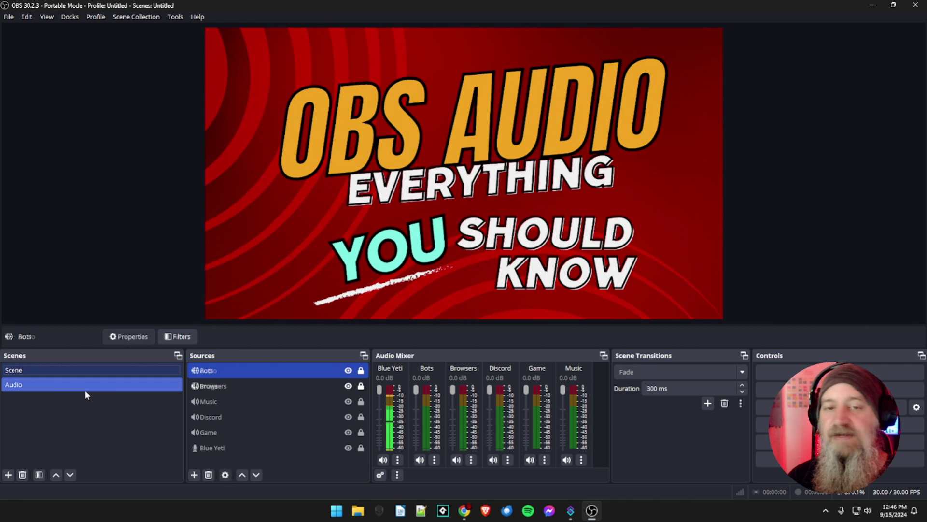
pyautogui.click(77, 373)
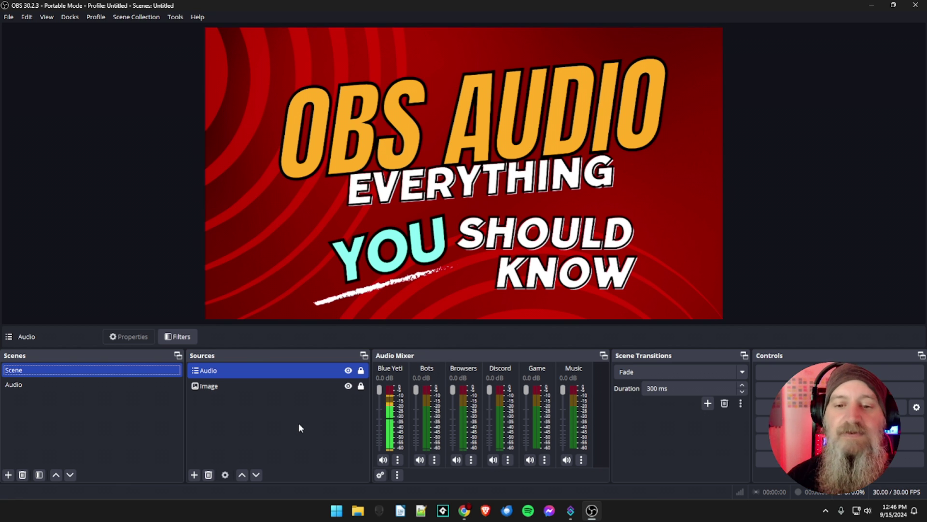
# Mute the Blue Yeti, Game and Discord channels in the mixer while in the scene named Scene
pyautogui.click(383, 460)
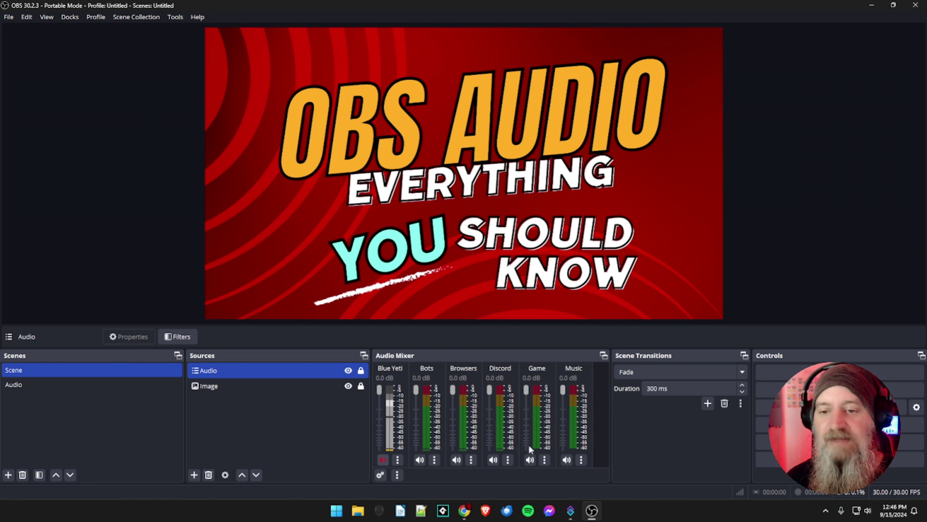
pyautogui.click(530, 460)
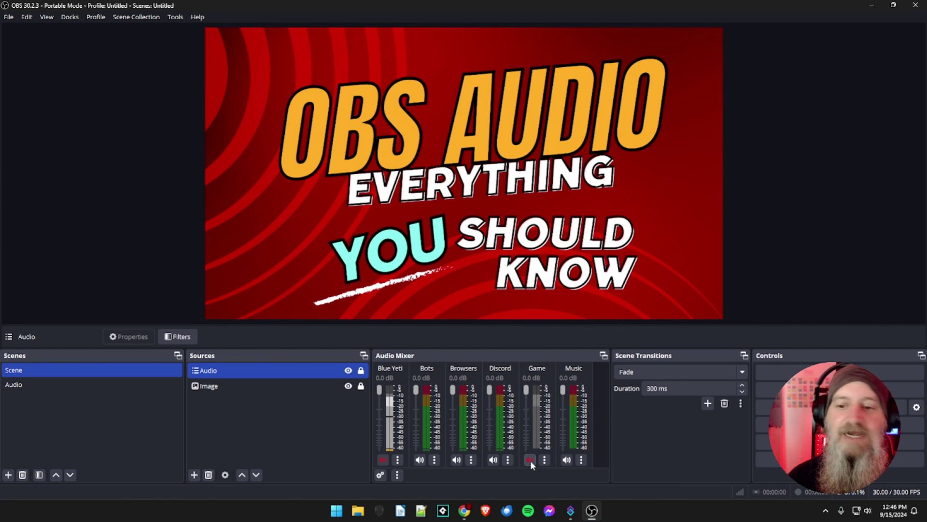
pyautogui.click(493, 460)
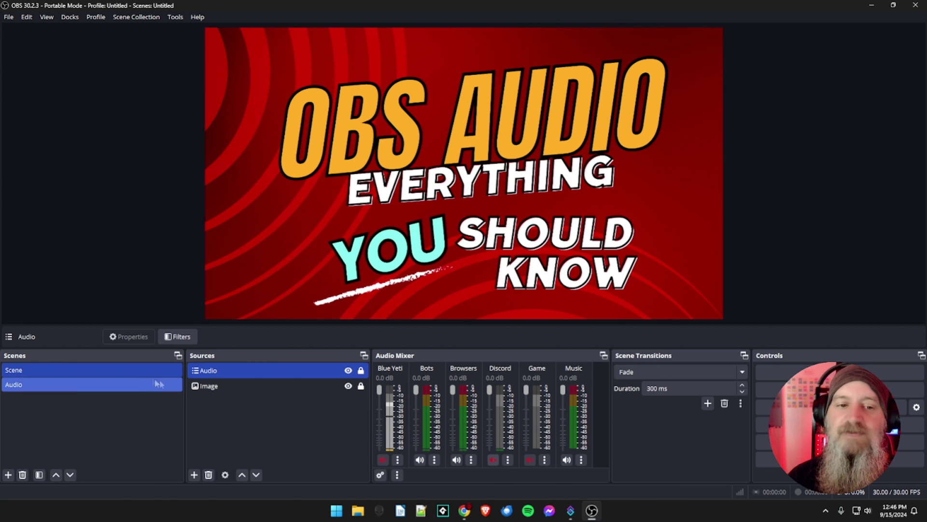
# Switch to the Audio scene and unmute the Discord, Blue Yeti and Game channels there
pyautogui.click(119, 385)
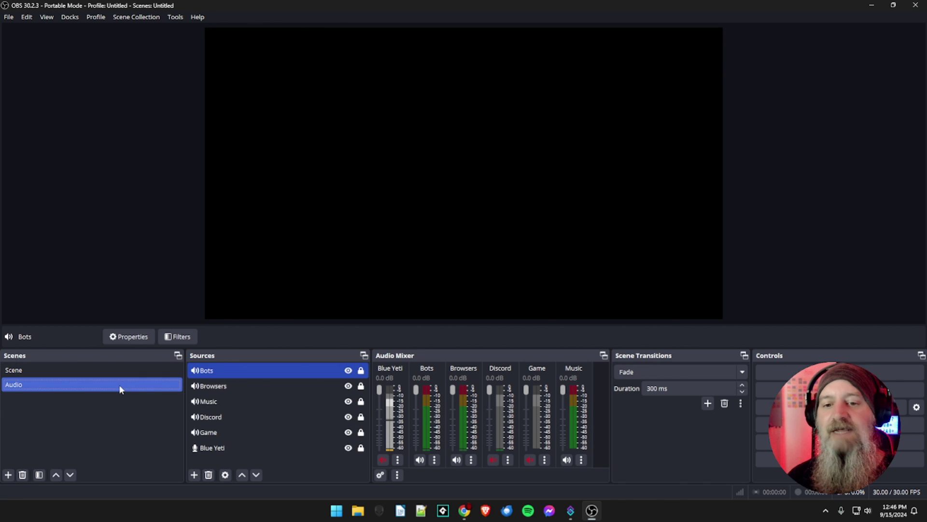
pyautogui.click(493, 459)
pyautogui.click(384, 460)
pyautogui.click(530, 459)
pyautogui.click(341, 447)
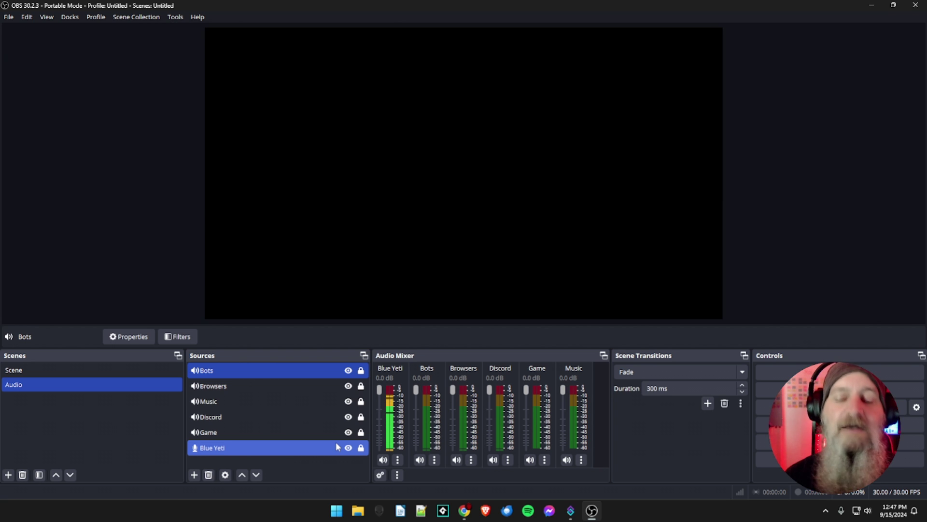
pyautogui.click(365, 421)
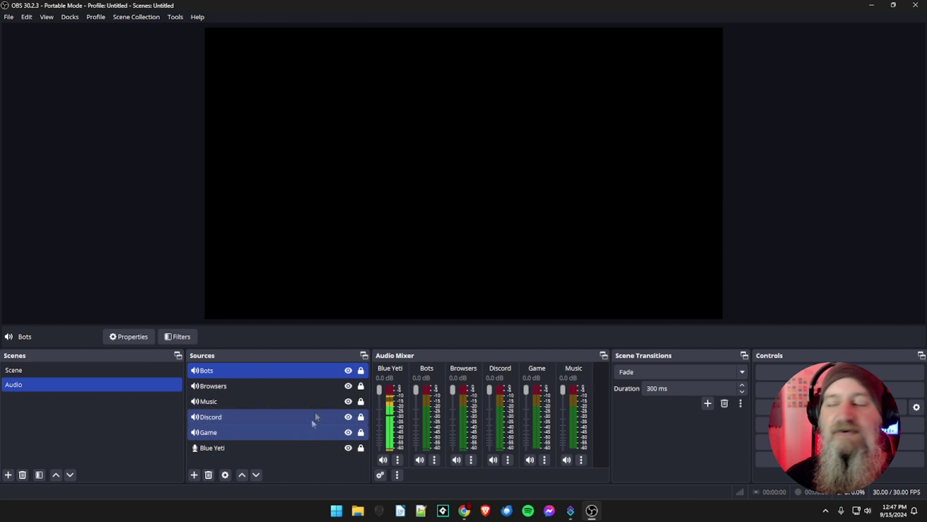
pyautogui.keyDown('ctrl'); pyautogui.click(291, 423); pyautogui.keyUp('ctrl')
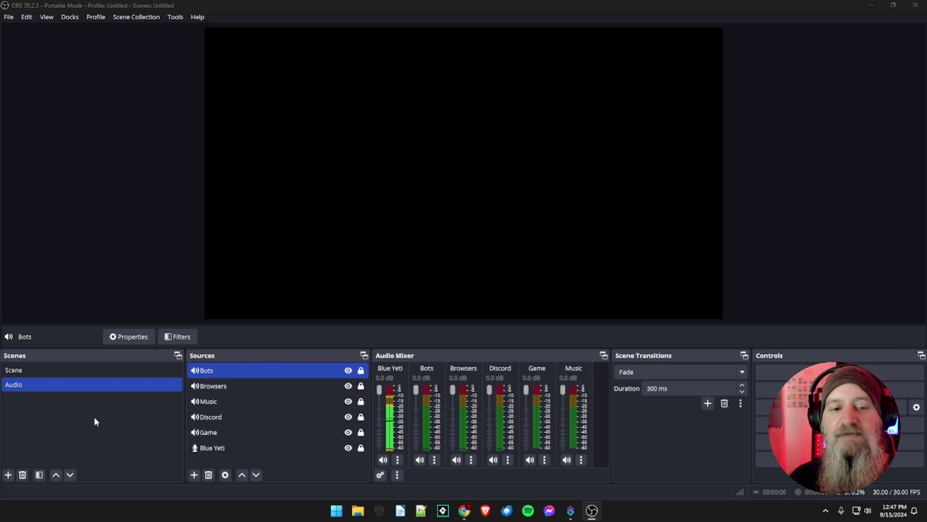
# Add a new scene named "Brower SOurces" to the scene list
pyautogui.click(8, 475)
pyautogui.moveTo(360, 247); pyautogui.dragTo(326, 250)
pyautogui.write('Brow')
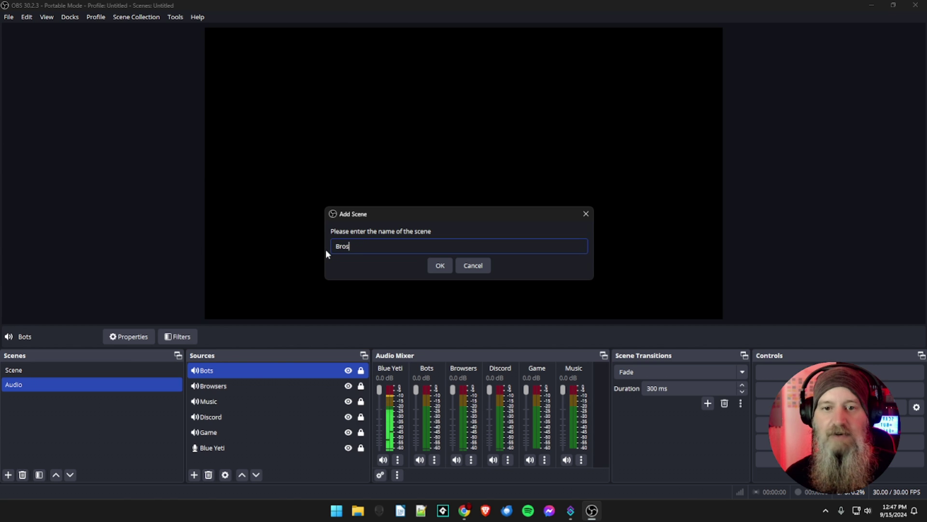
pyautogui.write('ers')
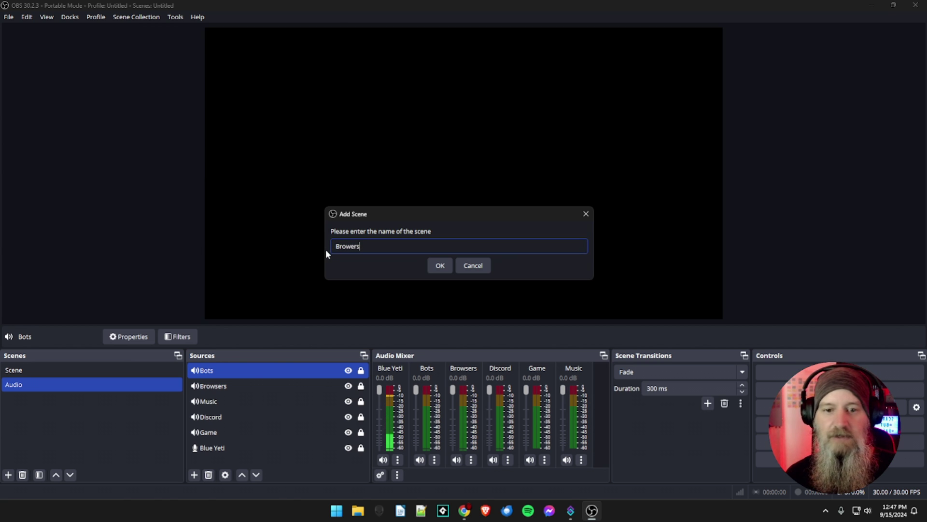
pyautogui.press('BackSpace')
pyautogui.write('S')
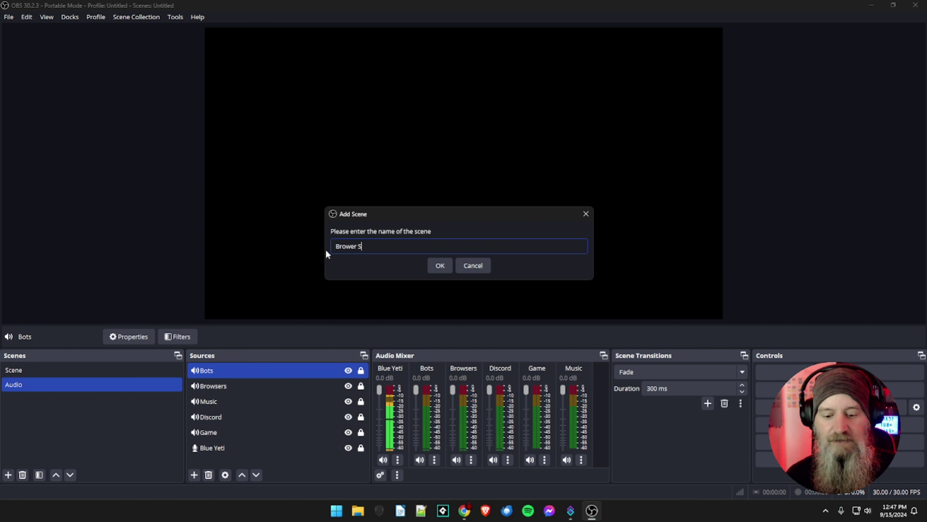
pyautogui.write('Ources')
pyautogui.press('Return')
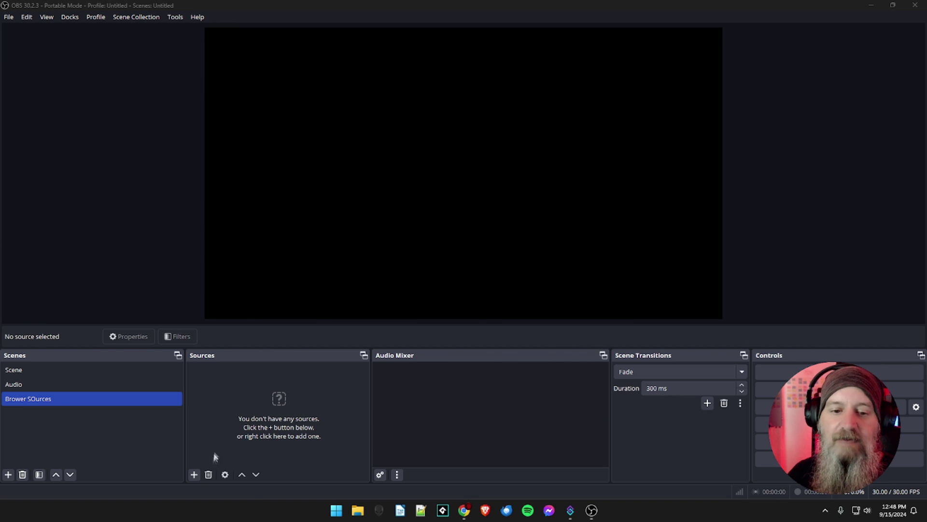
# Add a new visible Browser source named "Sound Alerts" to the Brower SOurces scene
pyautogui.click(195, 475)
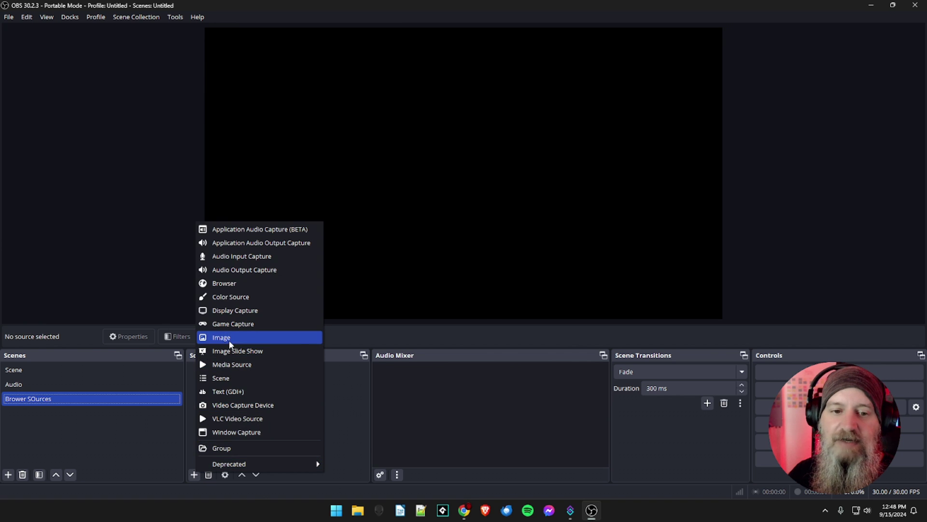
pyautogui.click(227, 283)
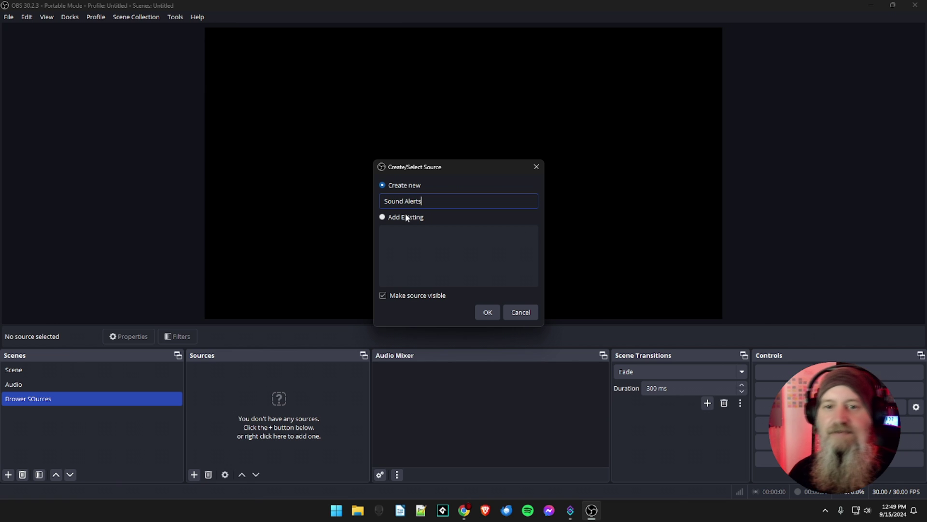
pyautogui.click(482, 311)
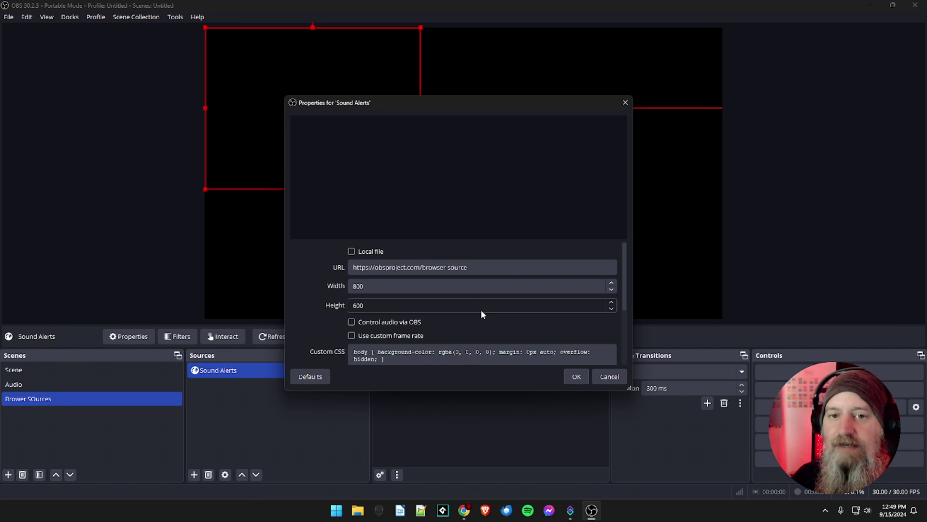
# Review the Sound Alerts browser source's URL and page options, enable Control audio via OBS, and accept the properties
pyautogui.tripleClick(448, 265)
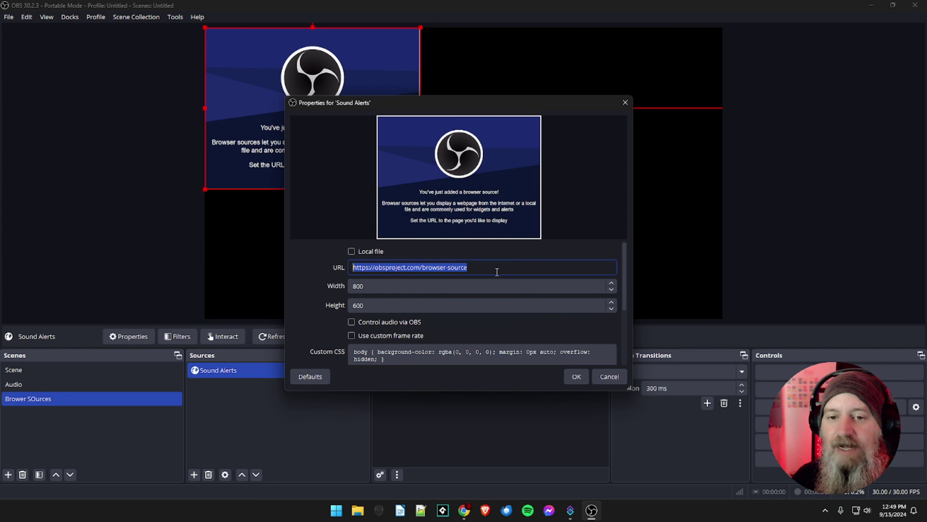
pyautogui.scroll(-2, 314, 309)
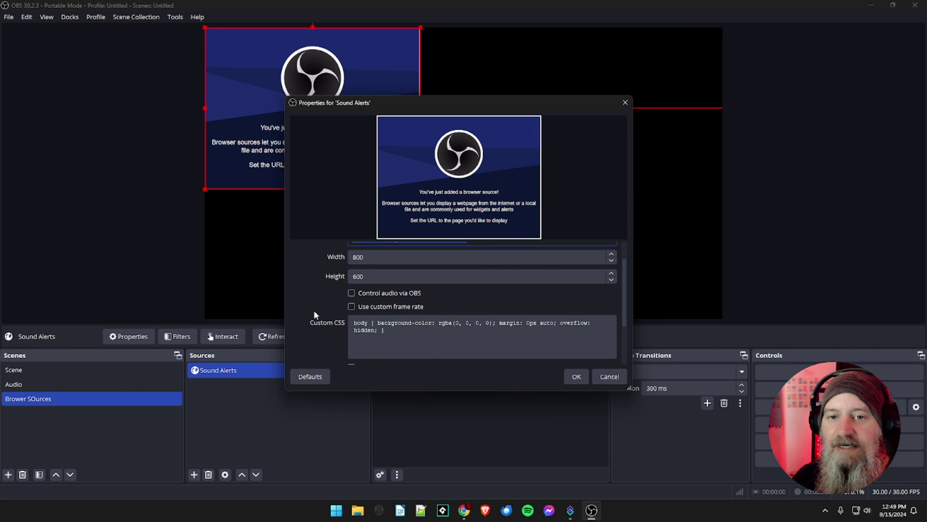
pyautogui.scroll(-1, 314, 314)
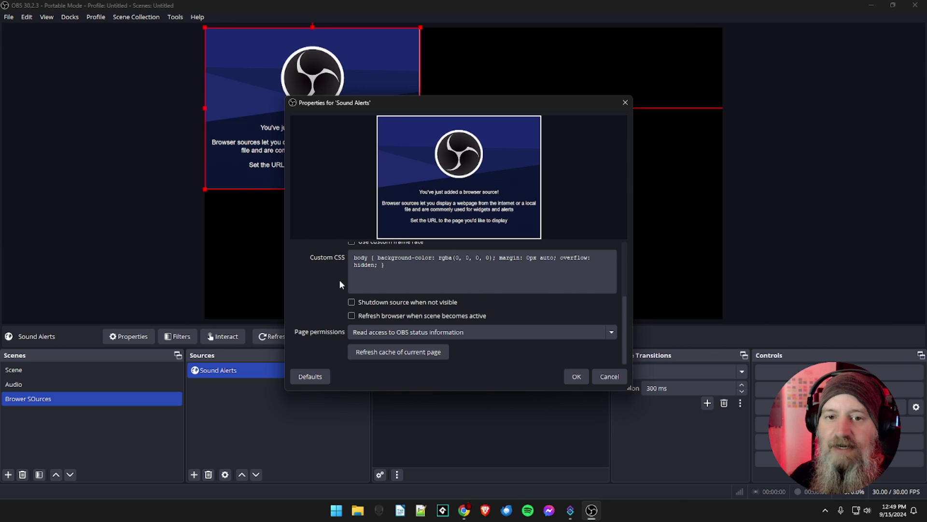
pyautogui.scroll(1, 340, 280)
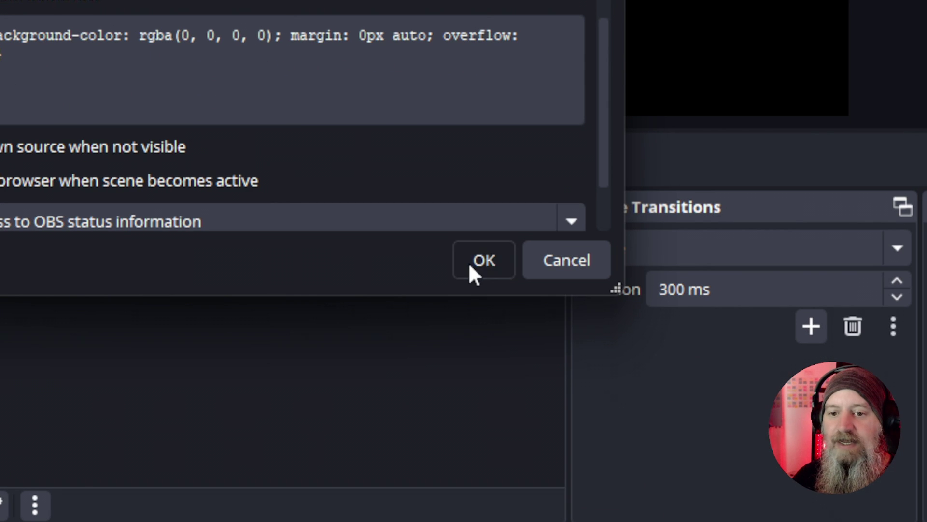
pyautogui.click(471, 264)
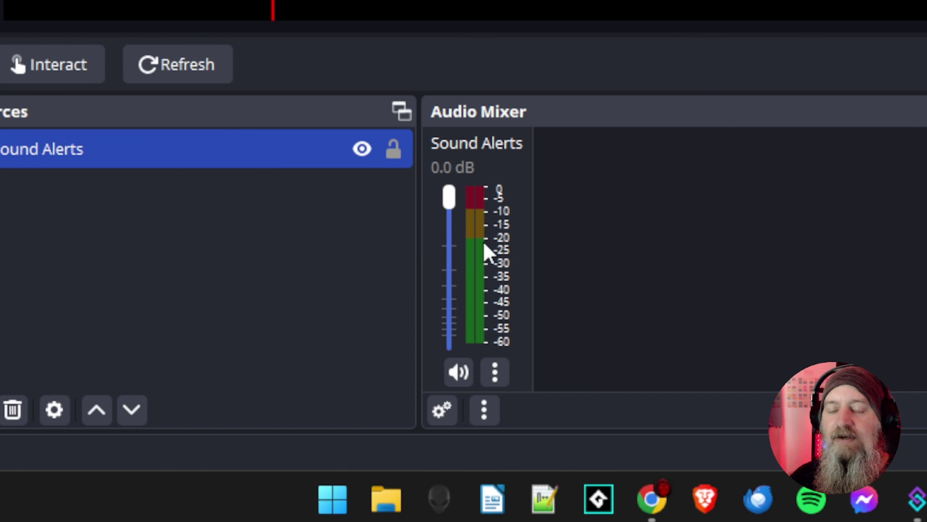
# Lower the Sound Alerts mixer volume to -5.3 dB and lock that volume
pyautogui.moveTo(455, 205); pyautogui.dragTo(453, 243)
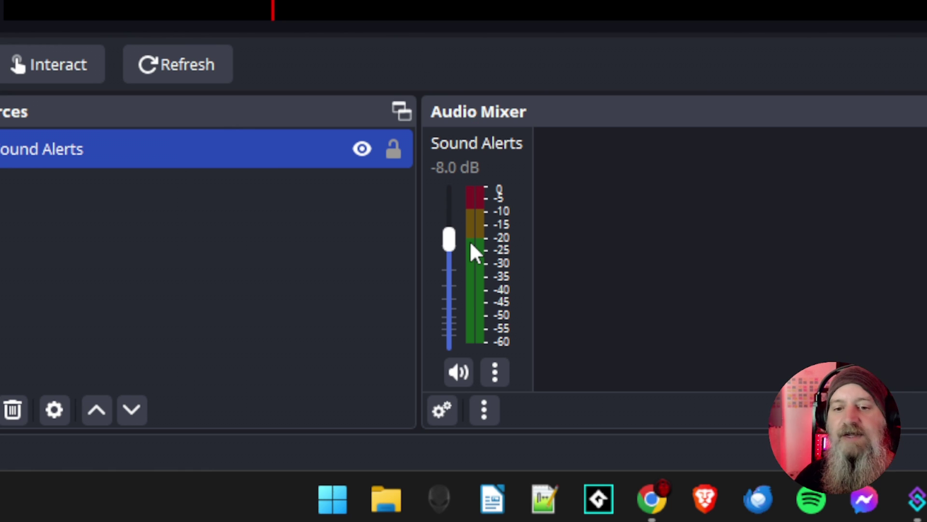
pyautogui.moveTo(448, 242); pyautogui.dragTo(476, 237)
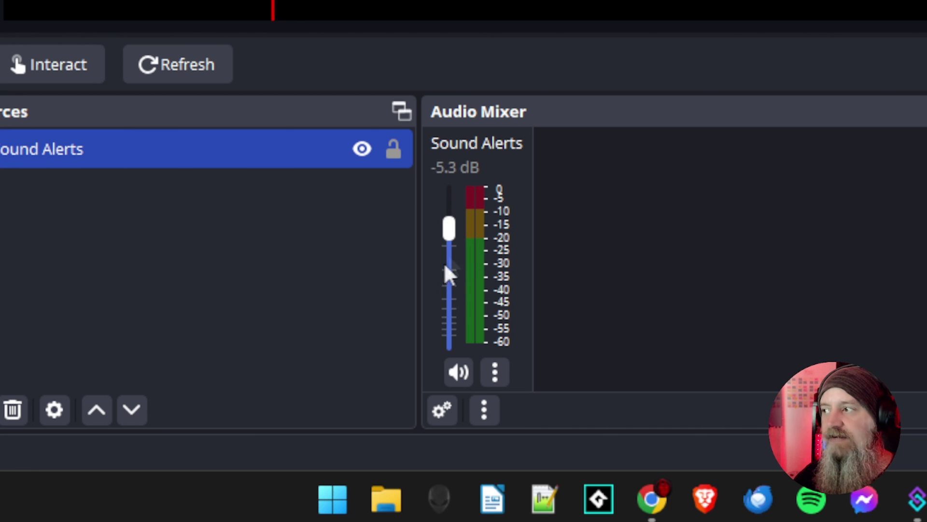
pyautogui.rightClick(448, 219)
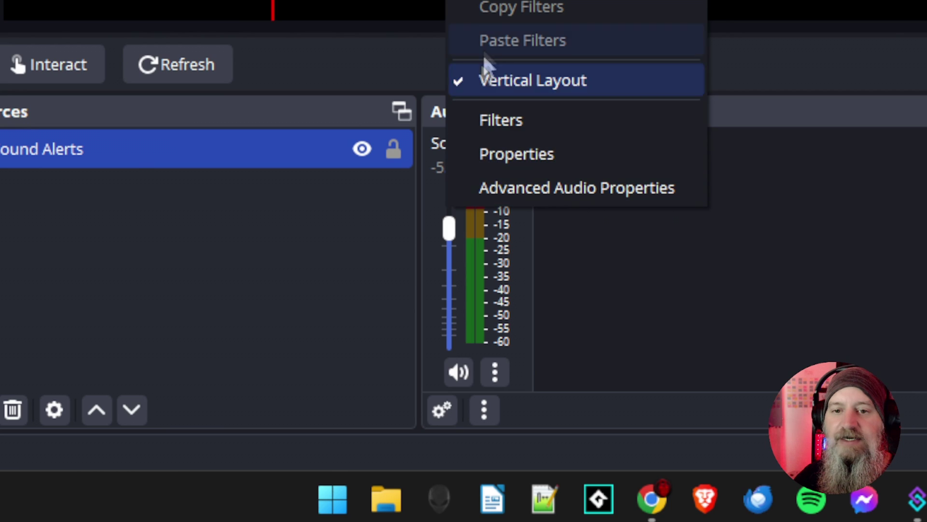
pyautogui.click(498, 0)
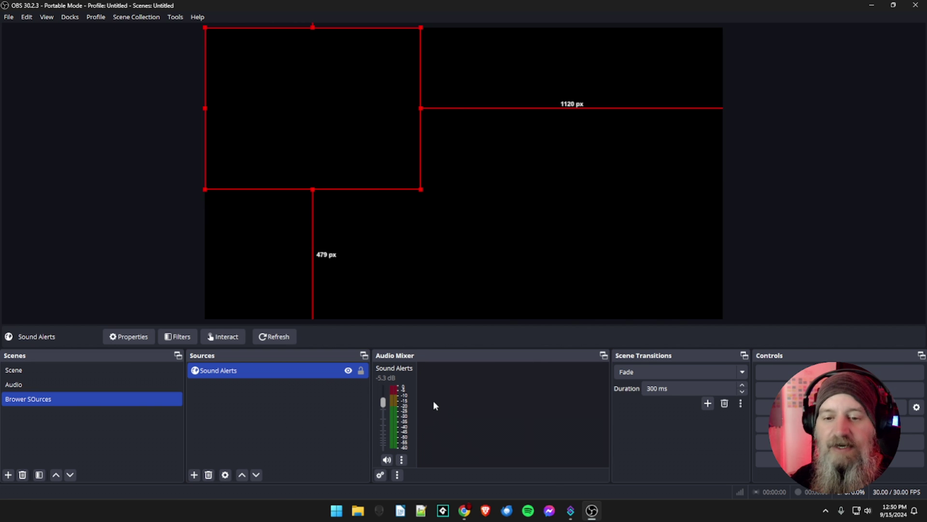
# Remove Sound Alerts from audio tracks 4, 5 and 6 in Advanced Audio Properties, keeping tracks 1 to 3, and close the dialog
pyautogui.rightClick(433, 401)
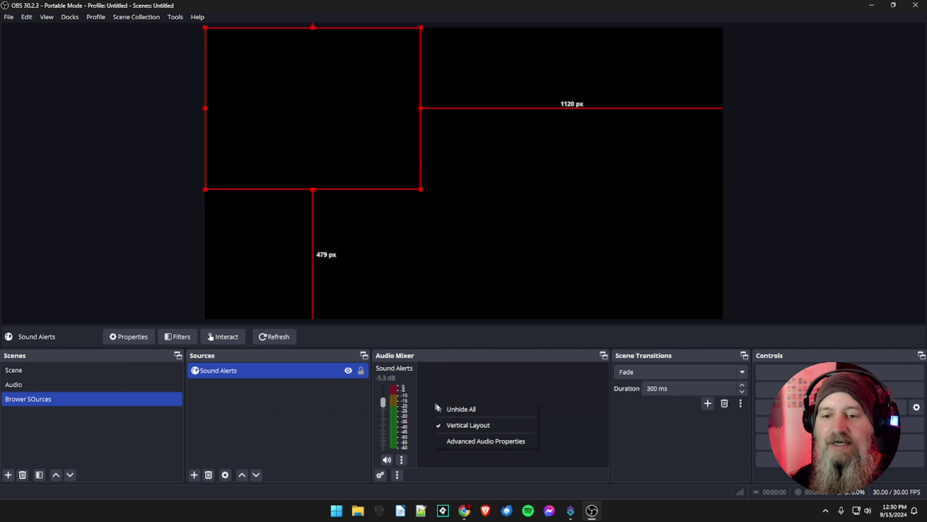
pyautogui.click(455, 446)
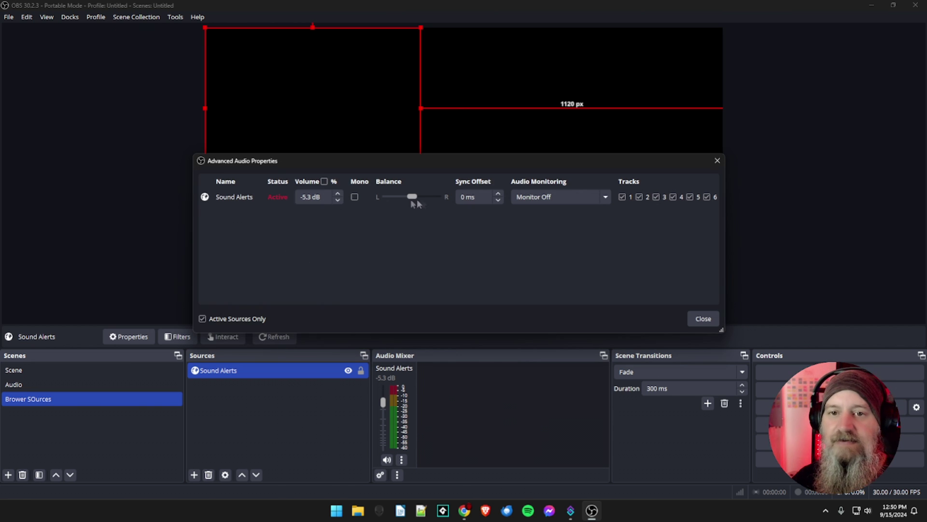
pyautogui.click(673, 196)
pyautogui.click(690, 197)
pyautogui.click(707, 197)
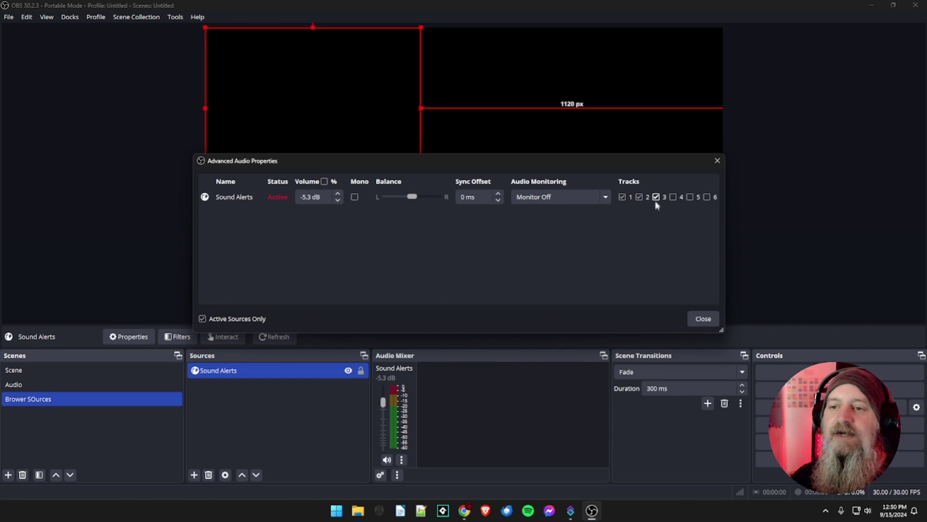
pyautogui.click(703, 318)
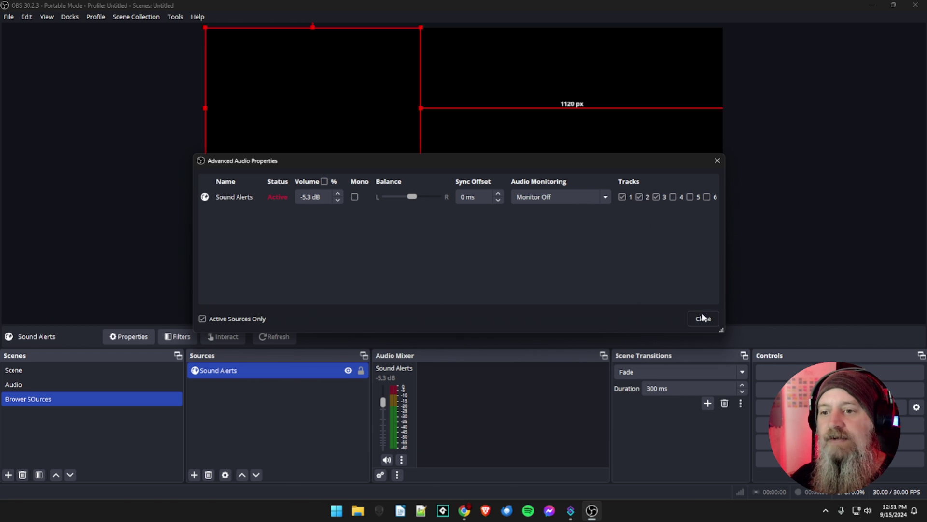
# Add the existing Brower SOurces scene as a locked source in the scene named Scene, and check the mixer channels
pyautogui.click(46, 372)
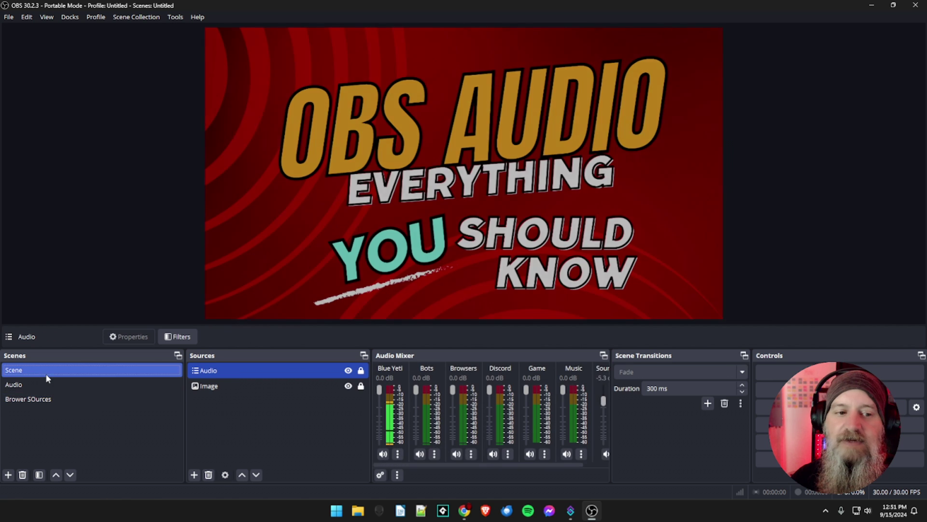
pyautogui.click(194, 475)
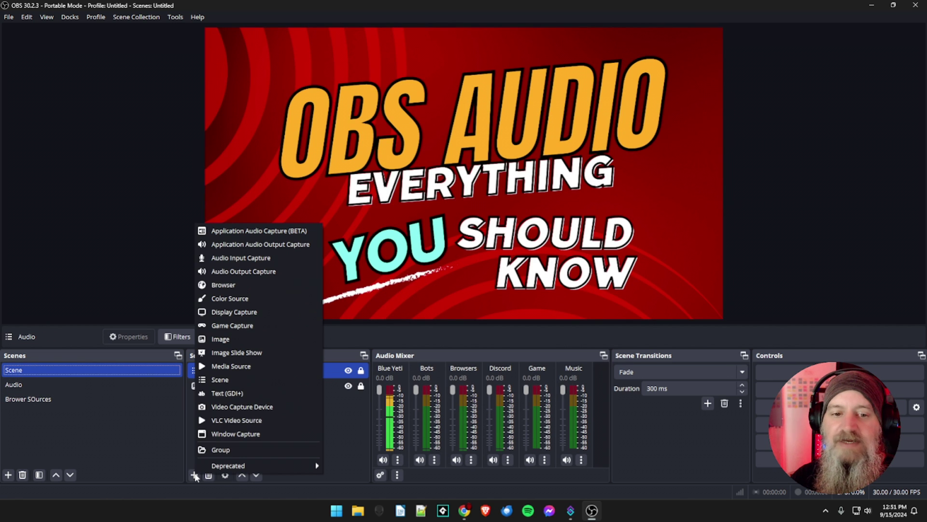
pyautogui.click(219, 380)
pyautogui.click(400, 248)
pyautogui.click(487, 312)
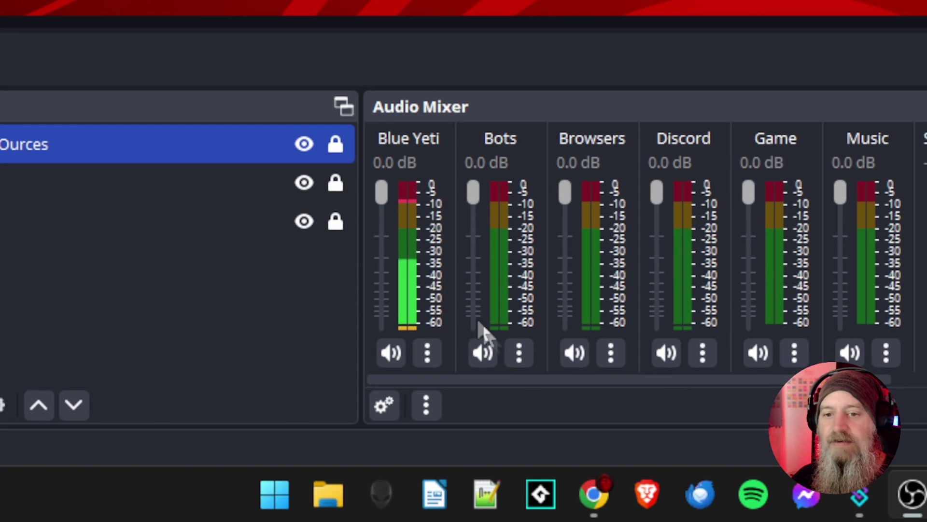
pyautogui.moveTo(436, 467); pyautogui.dragTo(490, 466)
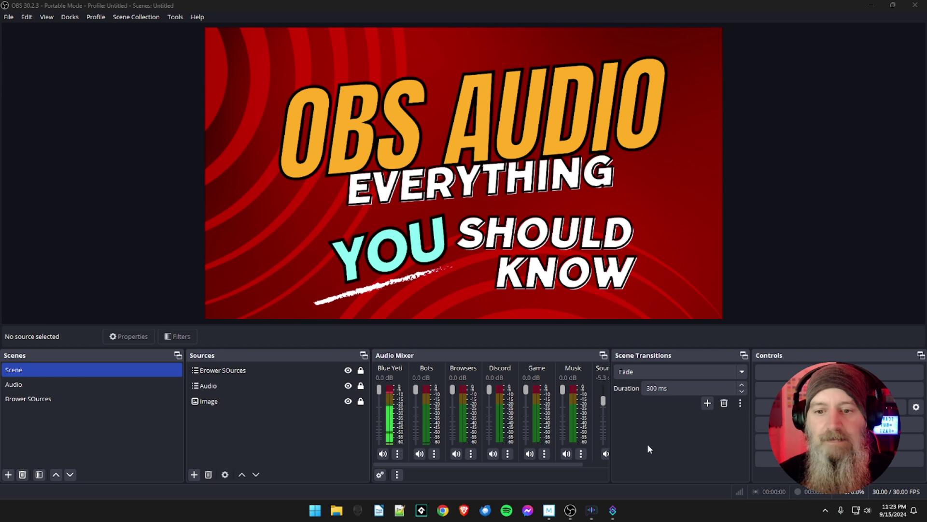
# Open Advanced Audio Properties for the active sources and examine Blue Yeti's volume and Mono settings, toggling Mono on and off
pyautogui.rightClick(592, 446)
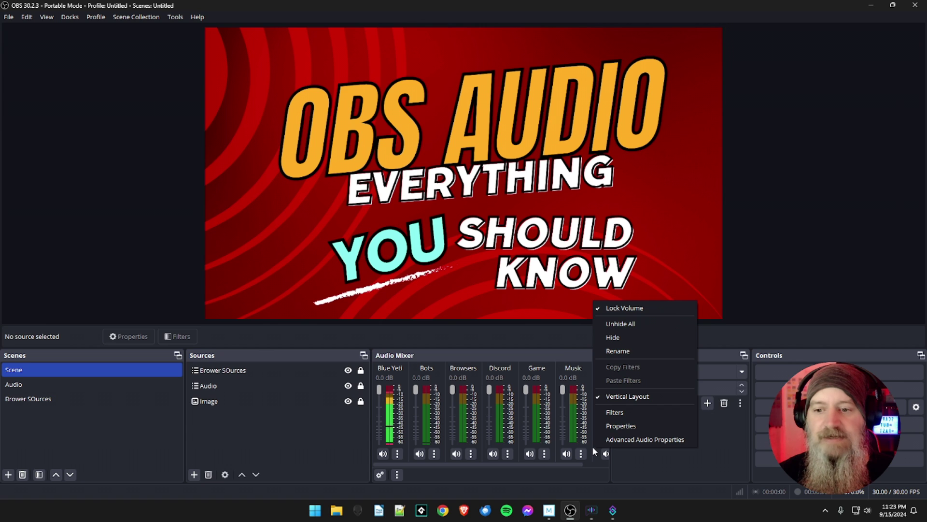
pyautogui.click(610, 440)
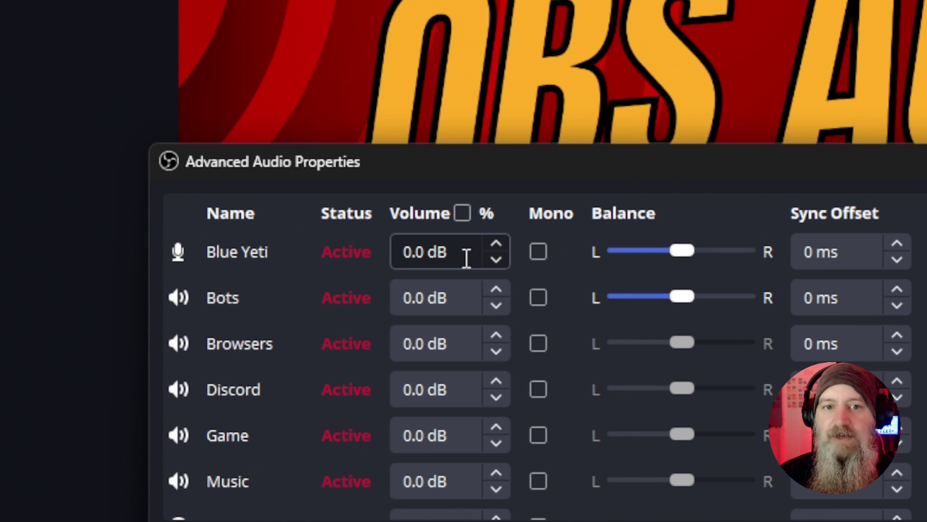
pyautogui.moveTo(425, 253); pyautogui.dragTo(403, 265)
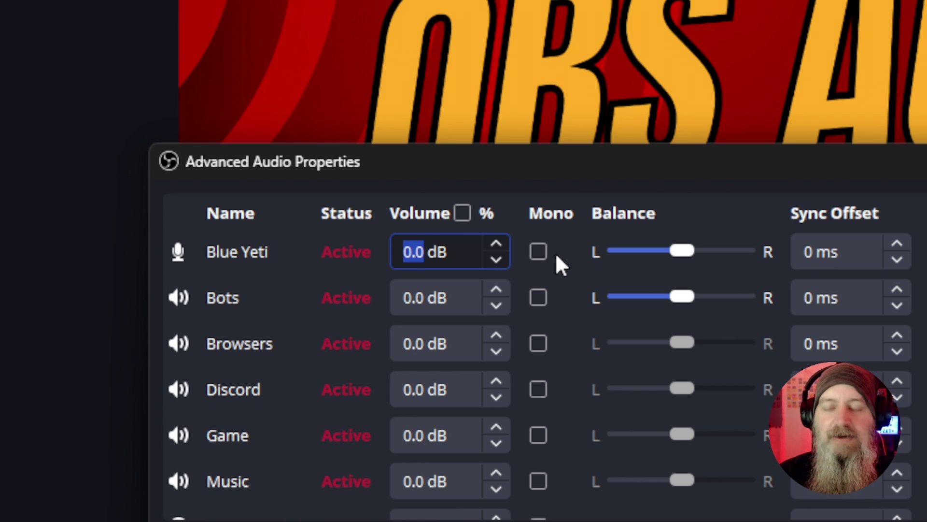
pyautogui.click(541, 254)
pyautogui.click(540, 253)
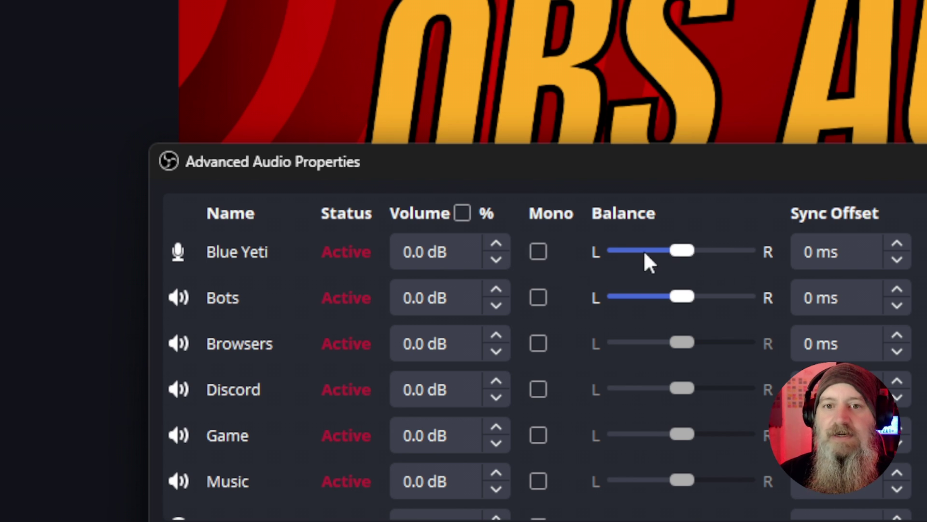
# Examine the Balance and Sync Offset settings of Blue Yeti and Bots, and Blue Yeti's Audio Monitoring options, keeping Monitor Off
pyautogui.click(690, 254)
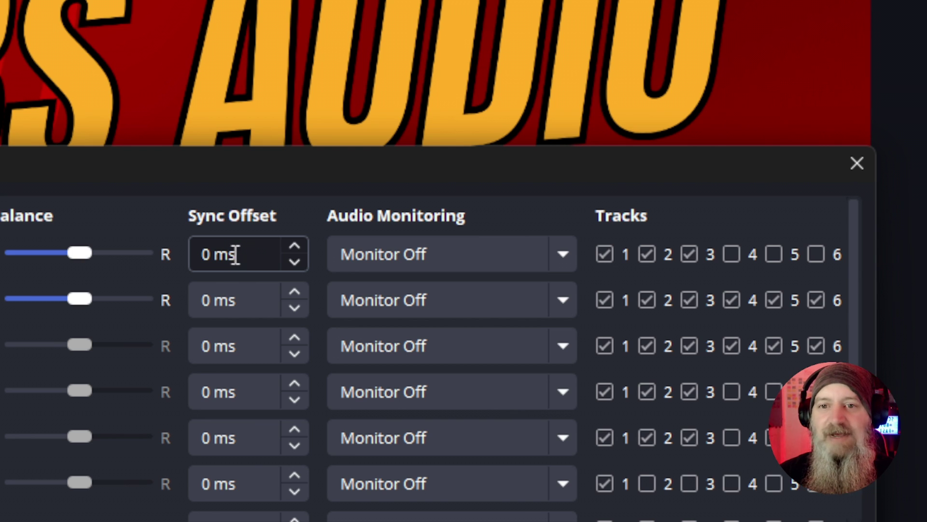
pyautogui.click(252, 292)
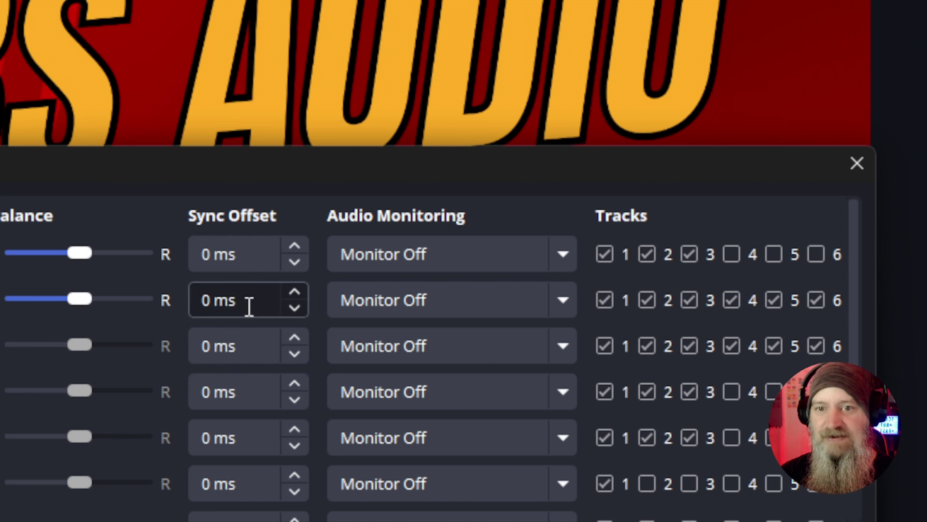
pyautogui.click(251, 264)
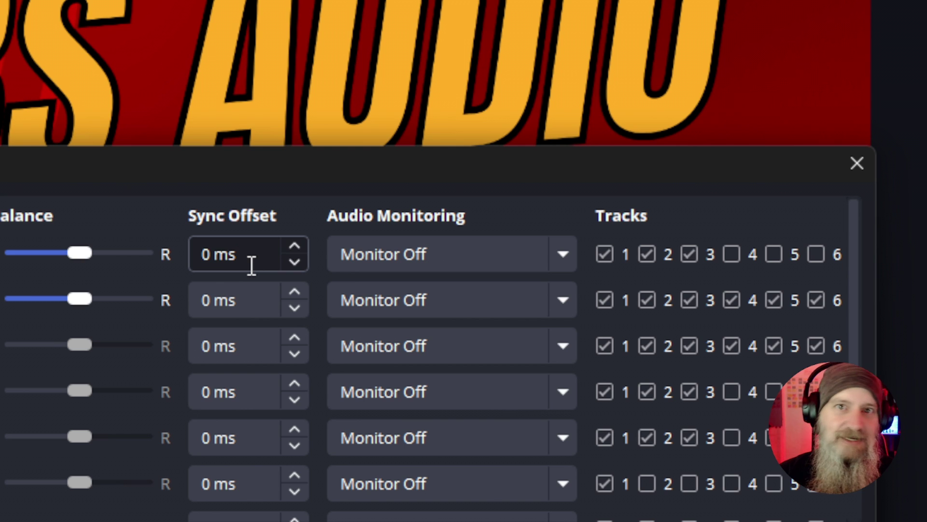
pyautogui.click(247, 293)
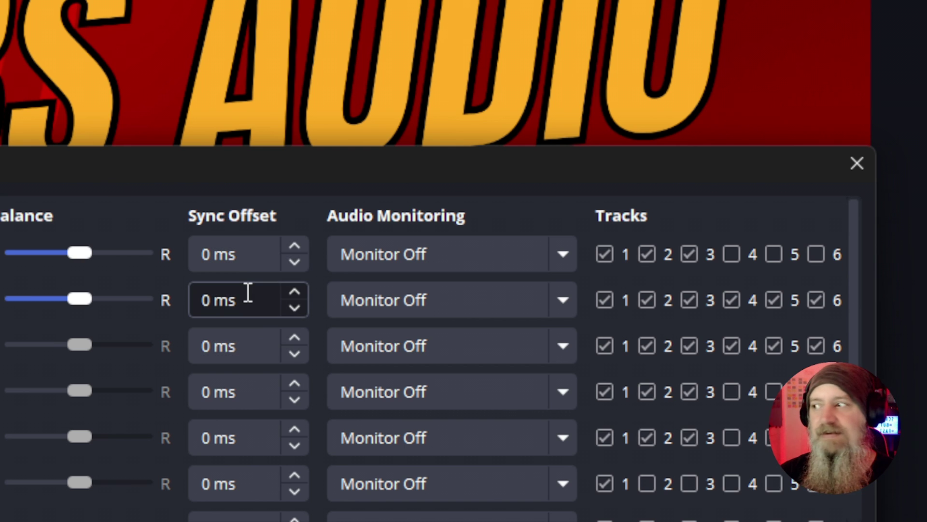
pyautogui.click(425, 256)
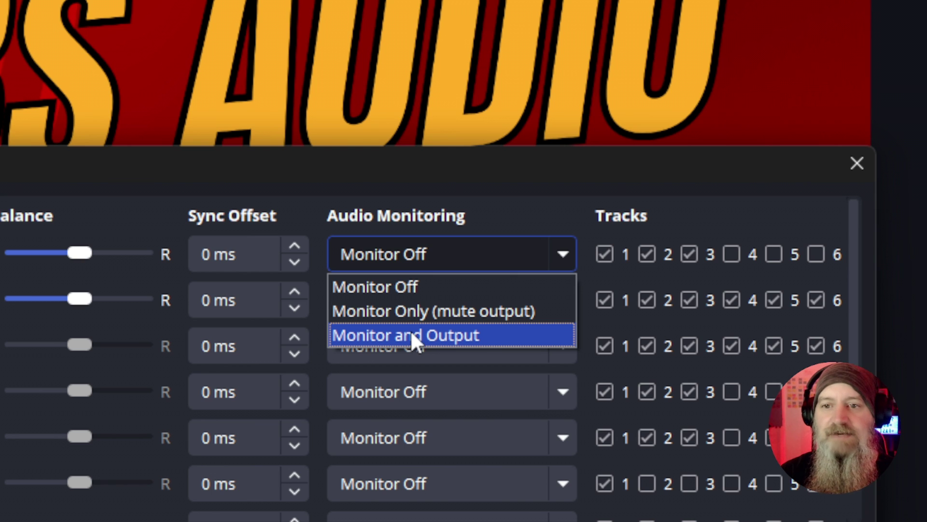
pyautogui.click(411, 285)
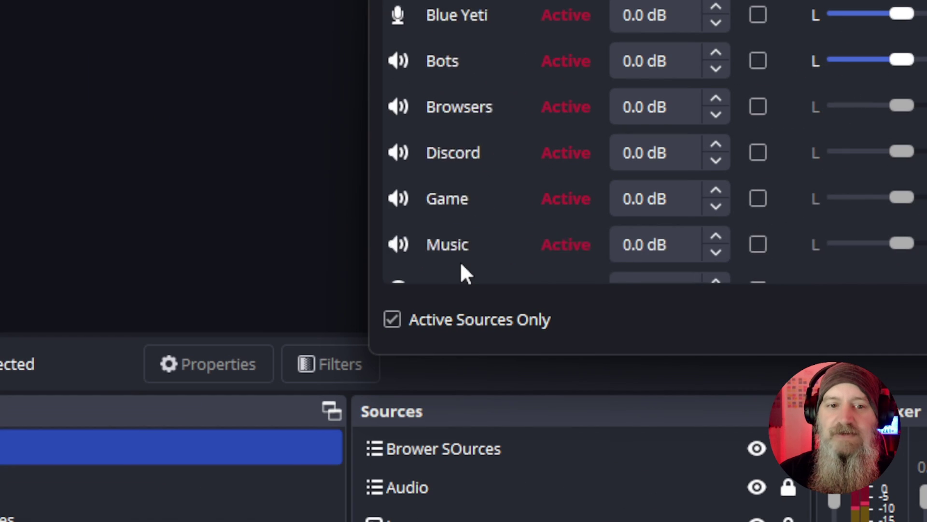
# Set the Audio Monitoring of Sound Alerts to Monitor and Output
pyautogui.scroll(-1, 460, 260)
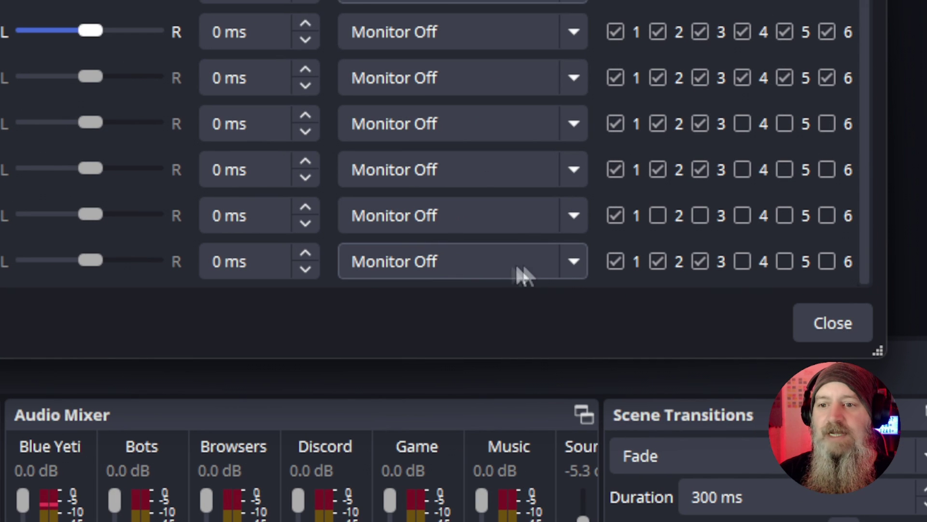
pyautogui.click(571, 266)
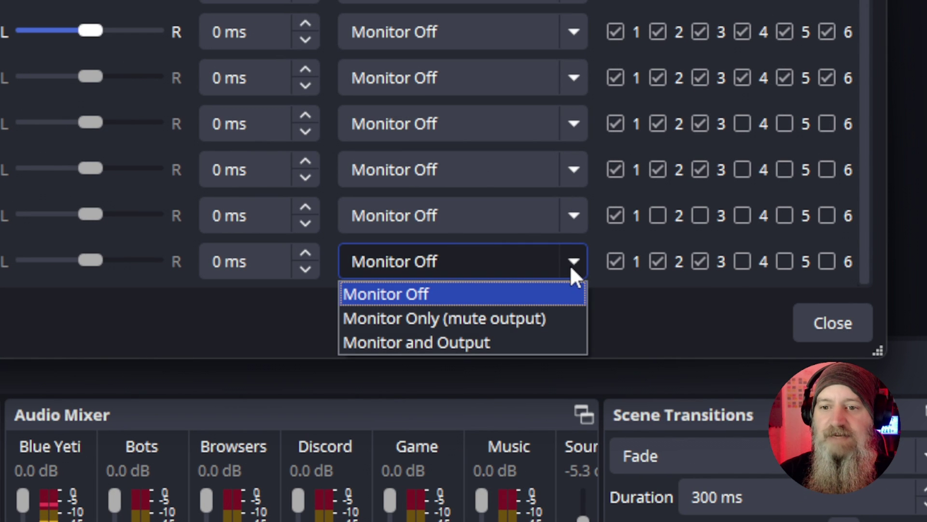
pyautogui.click(420, 342)
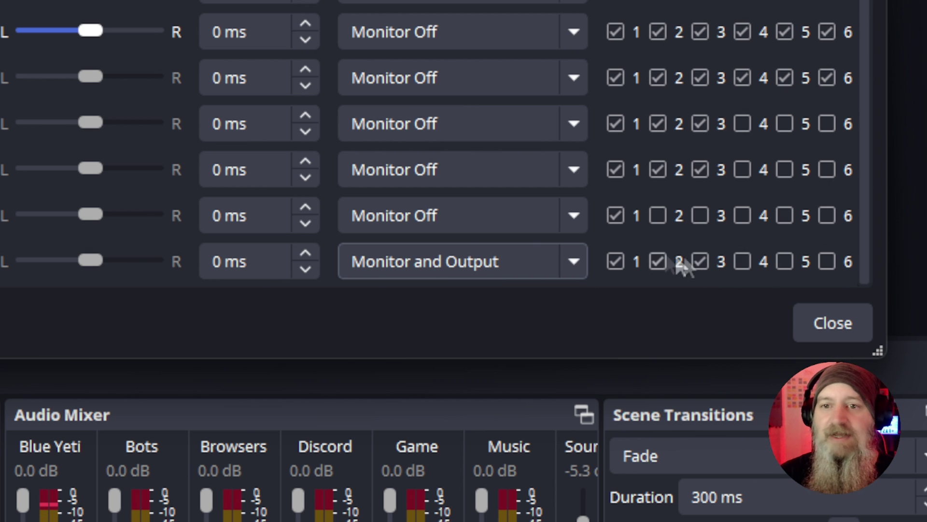
# Remove Bots and Browsers from audio tracks 4, 5 and 6, keeping tracks 1 to 3
pyautogui.click(744, 32)
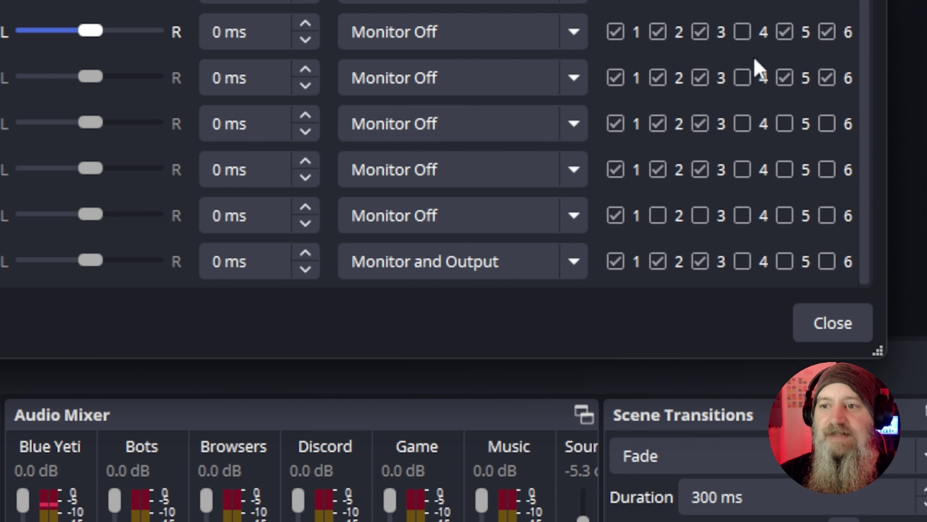
pyautogui.click(827, 32)
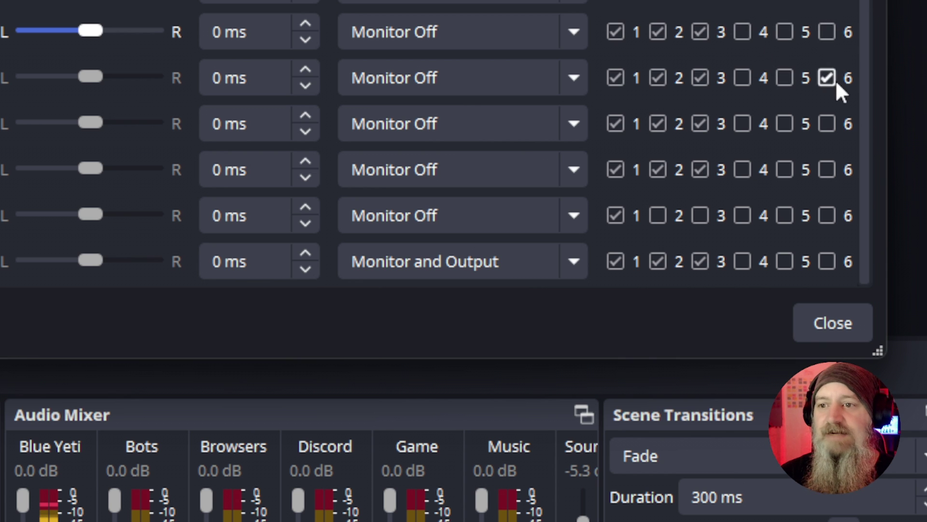
pyautogui.click(828, 79)
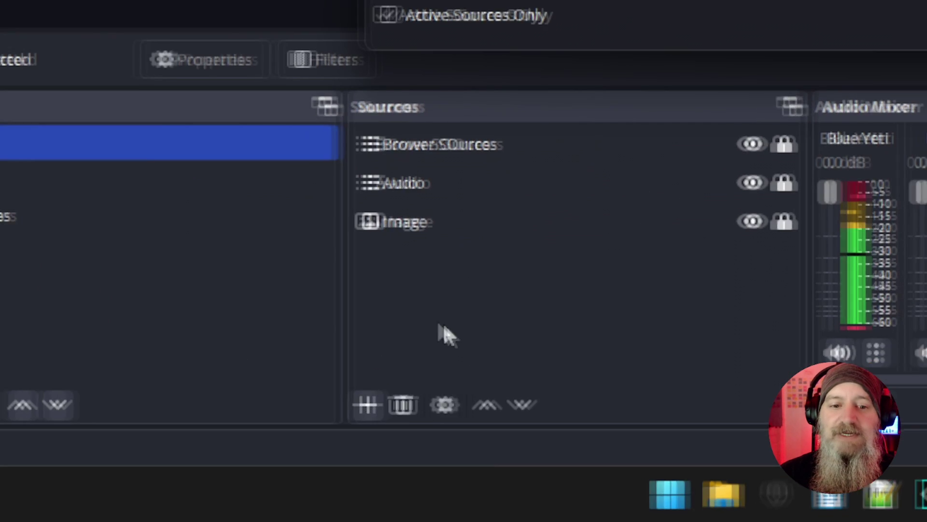
# Set the sync offset of Bots to 2 ms in Advanced Audio Properties
pyautogui.click(368, 405)
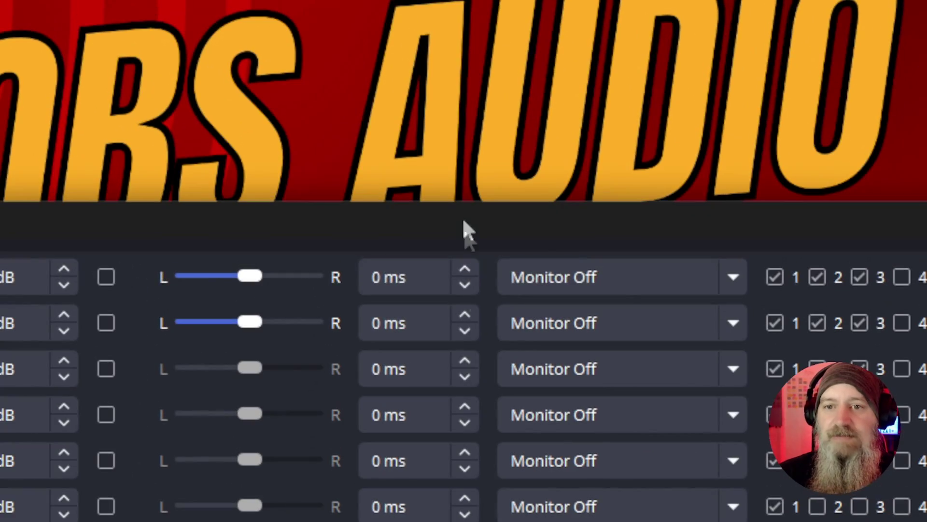
pyautogui.click(471, 314)
pyautogui.click(471, 314)
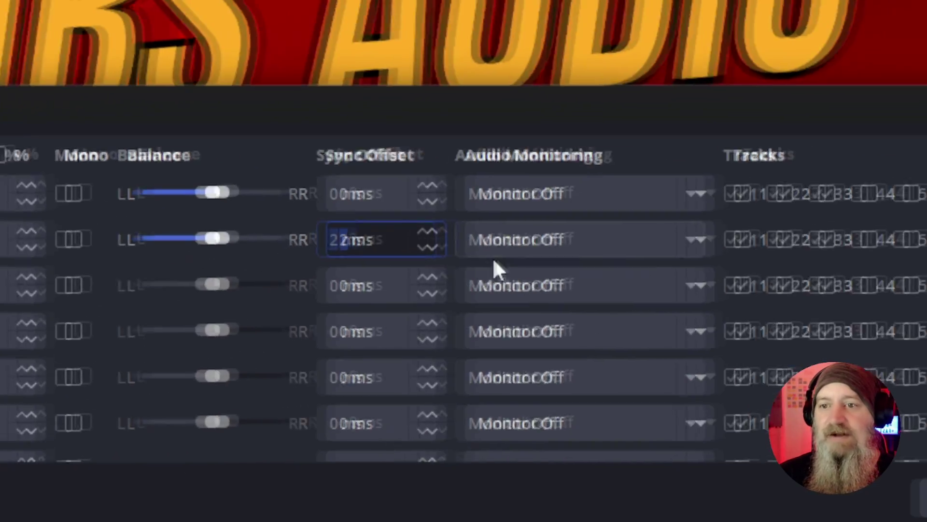